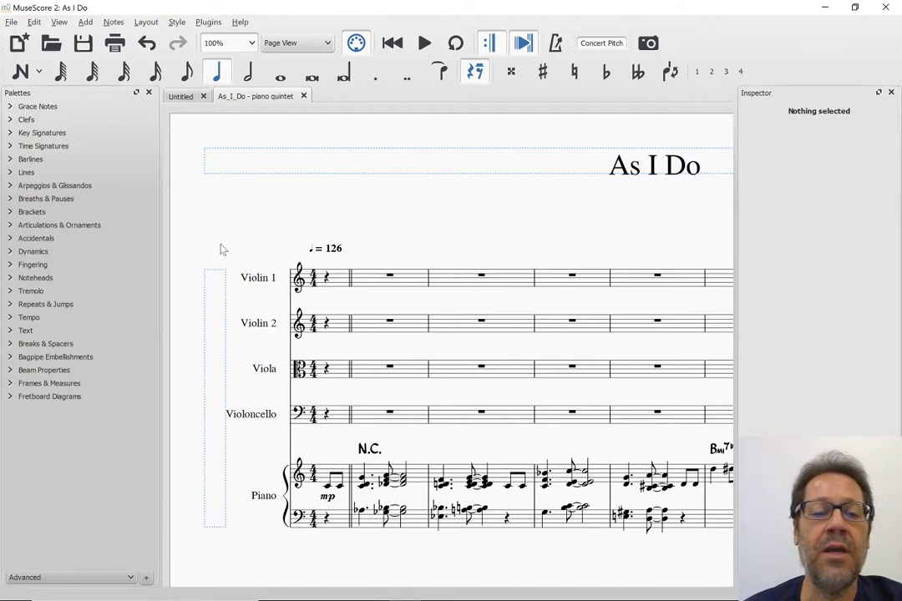
# Step: Hide the Palettes and the Inspector so the score fills the whole window
pyautogui.scroll(-2, 240, 507)
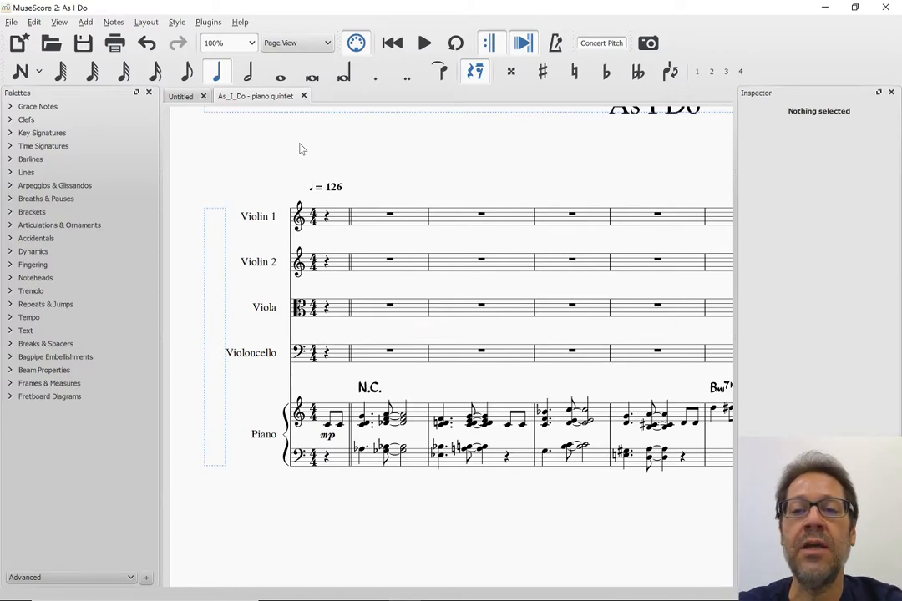
pyautogui.press('F9')
pyautogui.press('F8')
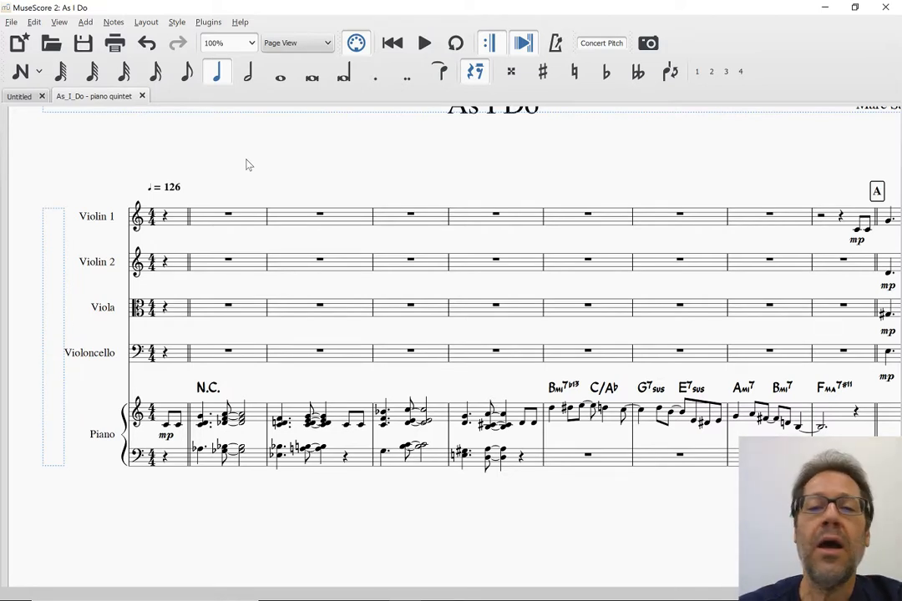
# Step: Set the score zoom to Page Width and test the fit by showing and hiding the Inspector
pyautogui.click(288, 45)
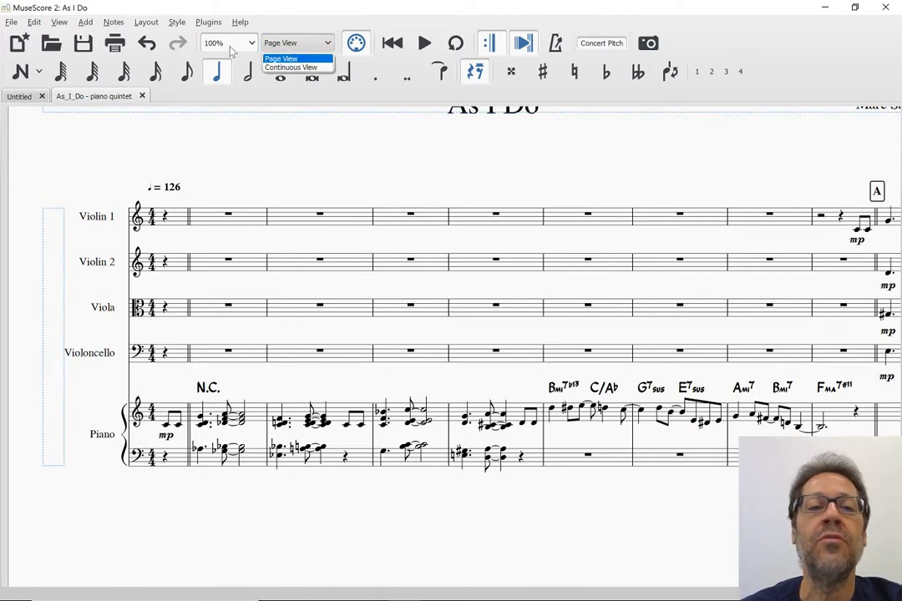
pyautogui.click(194, 43)
pyautogui.click(249, 44)
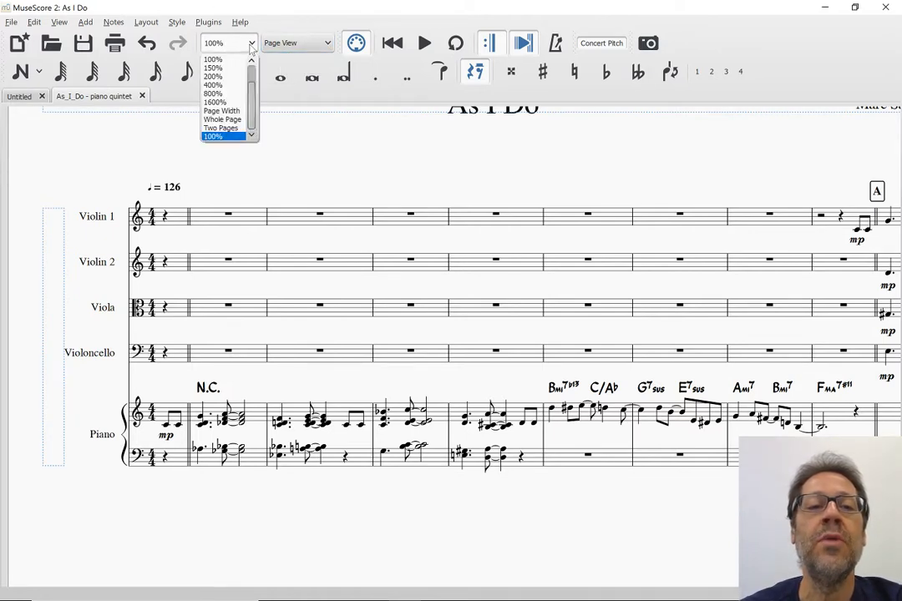
pyautogui.click(224, 111)
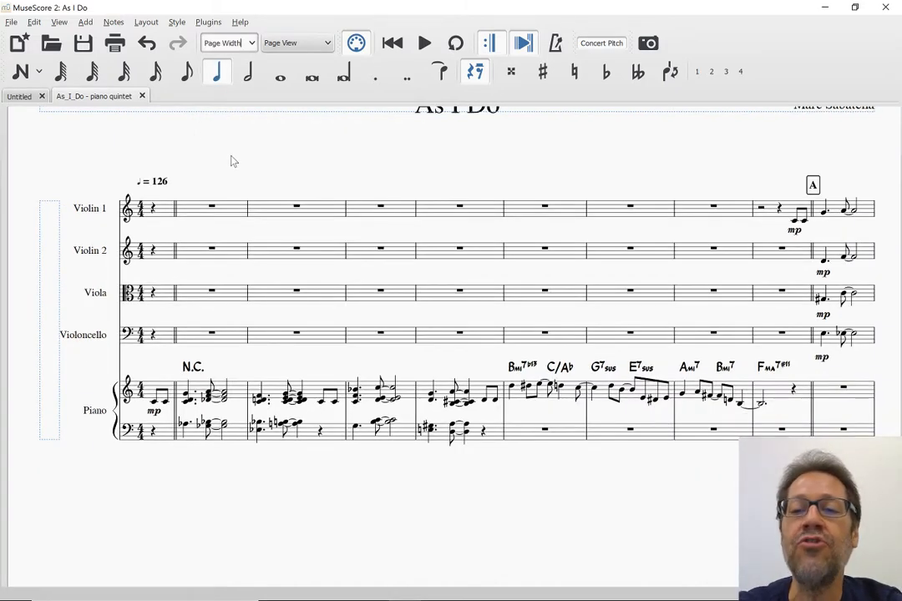
pyautogui.press('F8')
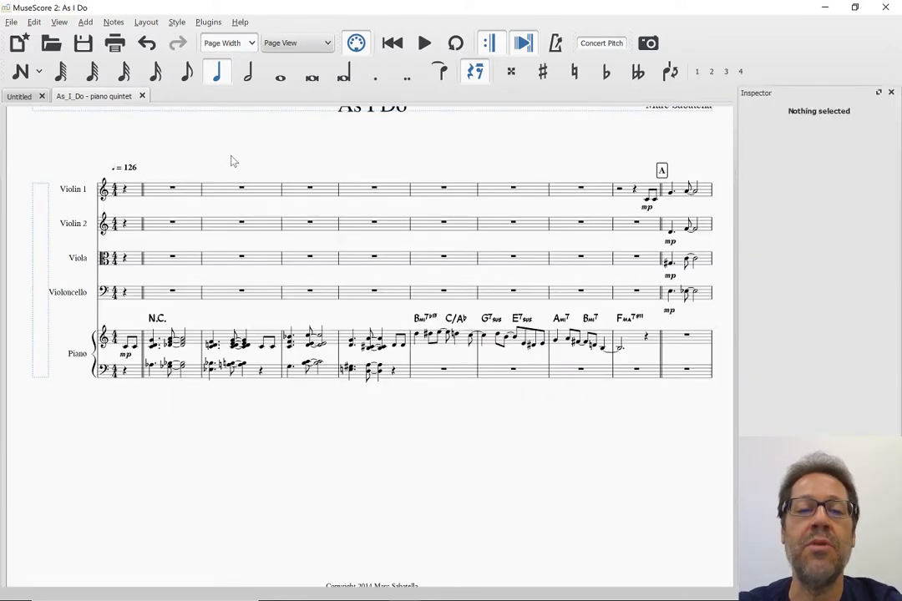
pyautogui.press('F8')
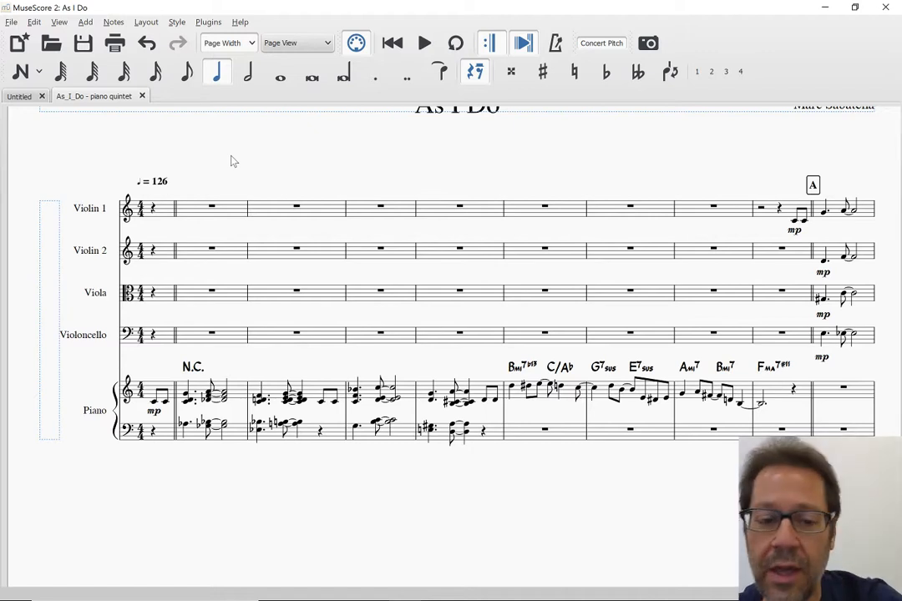
# Step: Page forward through the score to the page starting at measure 94 and return to the first page
pyautogui.scroll(1, 232, 161)
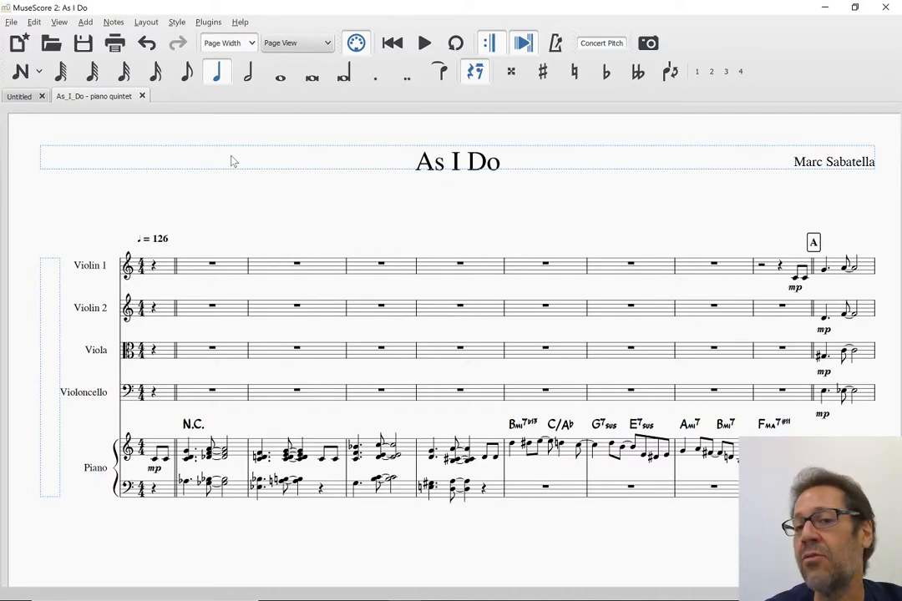
pyautogui.scroll(-10, 232, 161)
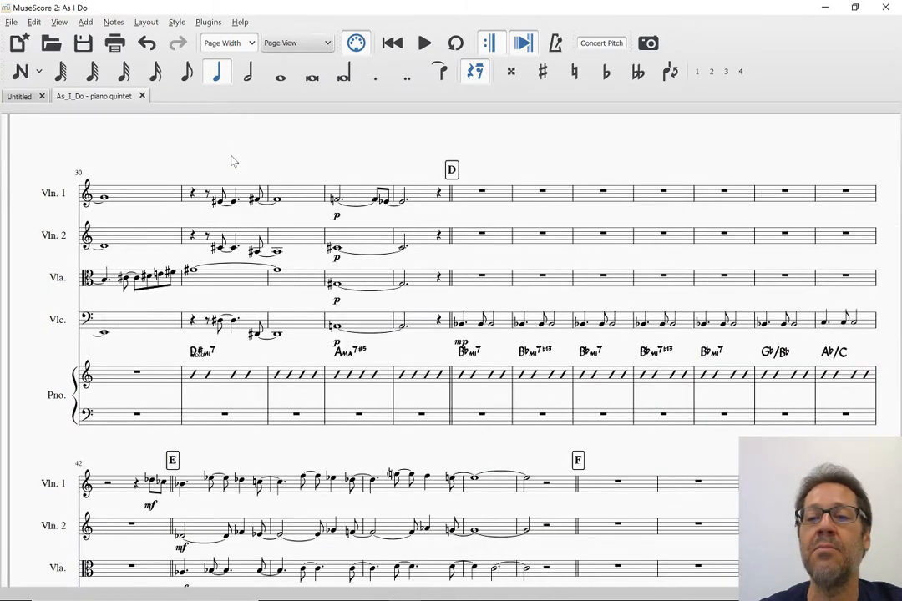
pyautogui.scroll(10, 232, 161)
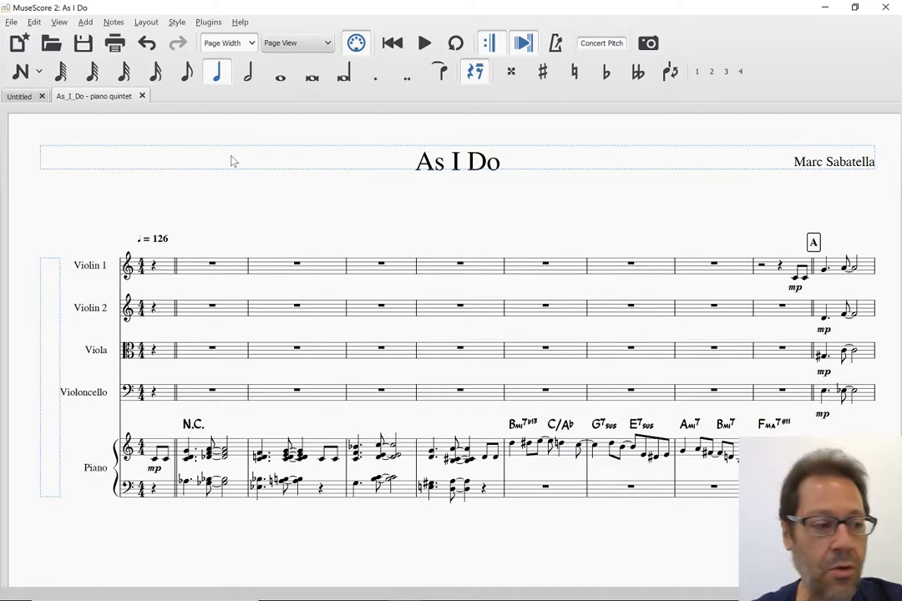
pyautogui.hotkey('ctrl', 'pagedown')
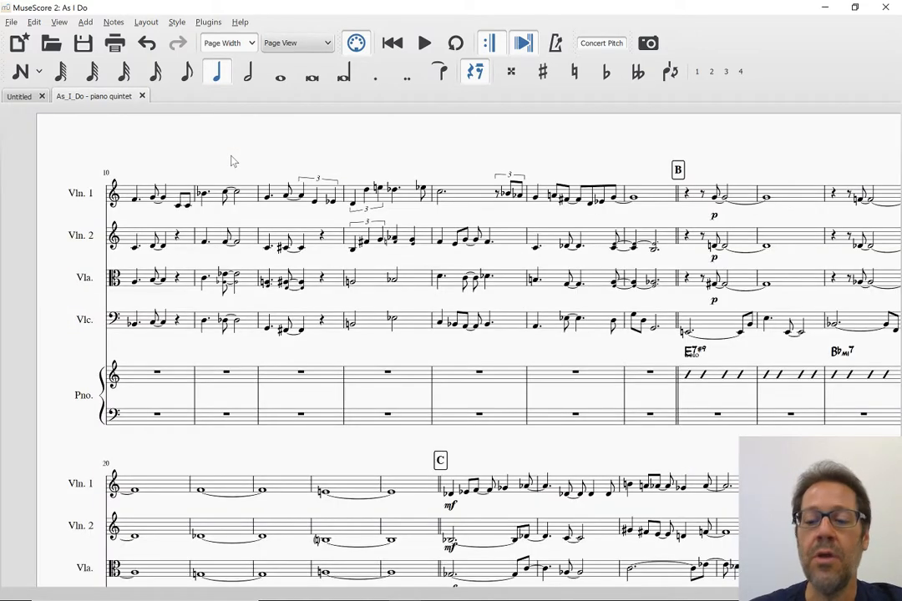
pyautogui.hotkey('ctrl', 'pagedown')
pyautogui.hotkey('ctrl', 'pagedown')
pyautogui.hotkey('ctrl', 'pagedown')
pyautogui.hotkey('ctrl', 'pagedown')
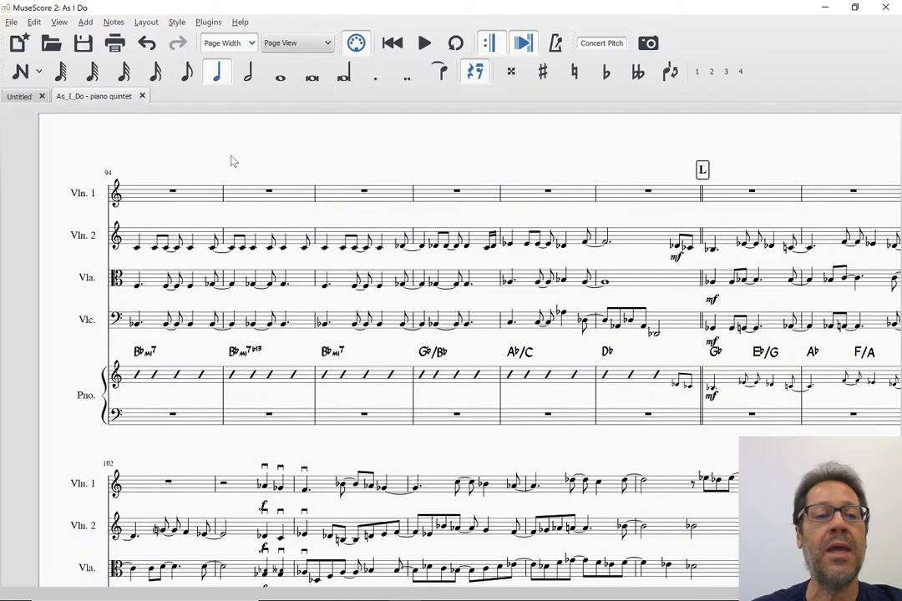
pyautogui.hotkey('ctrl', 'pageup')
pyautogui.hotkey('ctrl', 'pageup')
pyautogui.hotkey('ctrl', 'pageup')
pyautogui.hotkey('ctrl', 'pageup')
pyautogui.hotkey('ctrl', 'pageup')
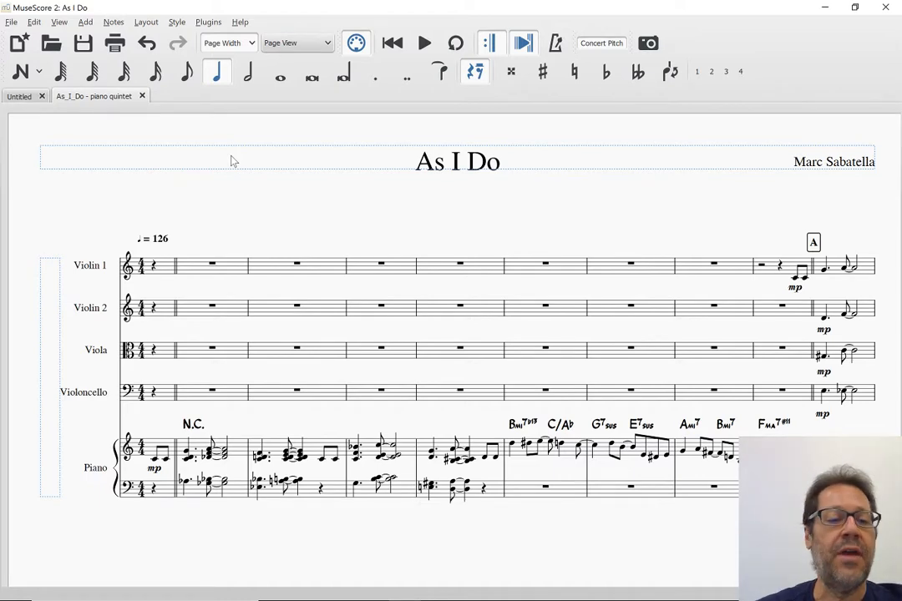
# Step: Examine the side-by-side page arrangement down the first page and across to rehearsal marks E and F, and return to the score's start
pyautogui.scroll(-6, 233, 161)
pyautogui.scroll(4, 233, 161)
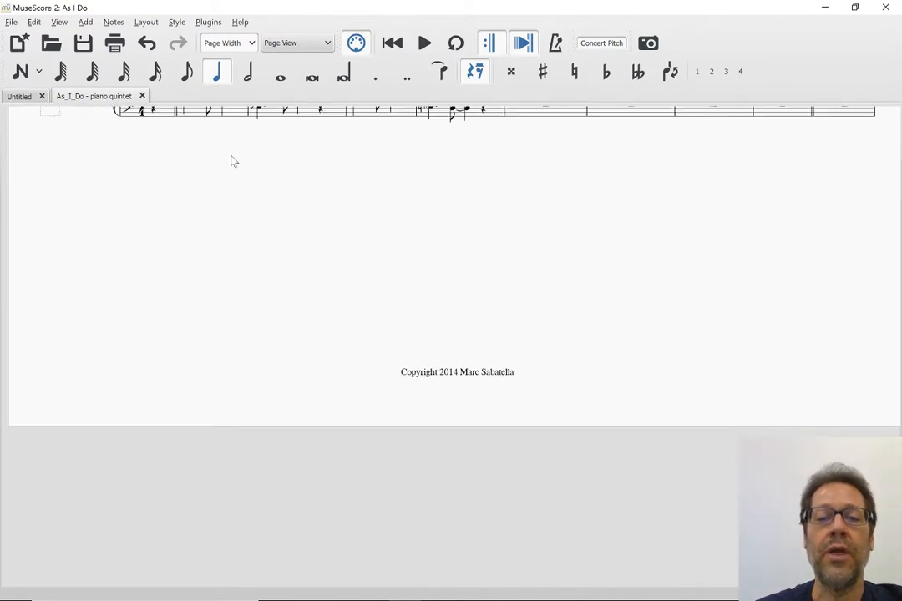
pyautogui.scroll(3, 233, 161)
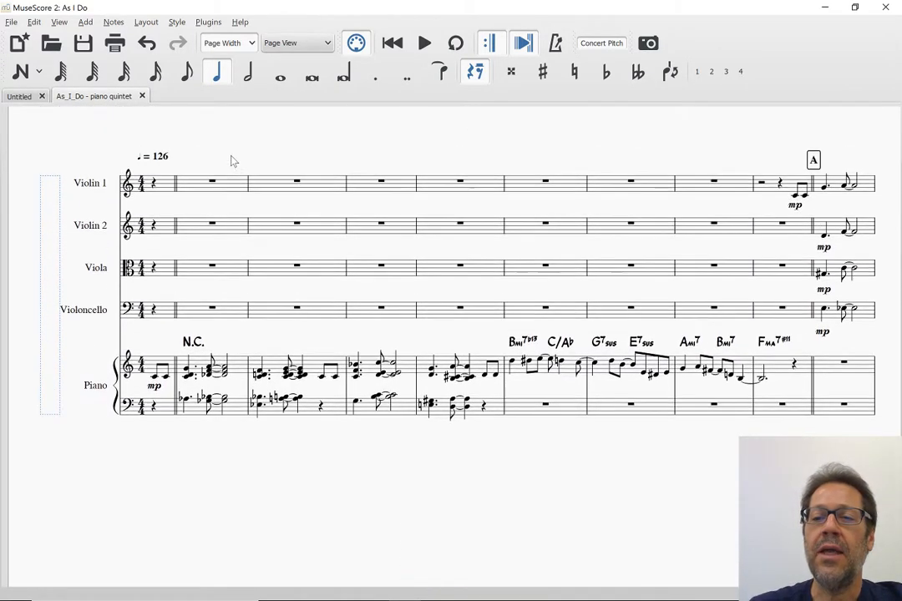
pyautogui.scroll(-4, 233, 161)
pyautogui.scroll(6, 233, 161)
pyautogui.scroll(-3, 232, 162)
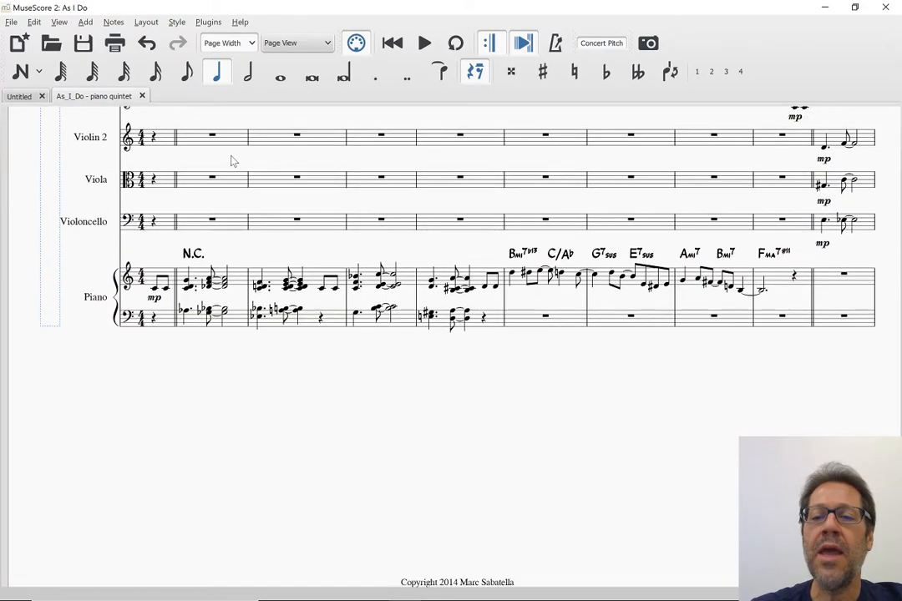
pyautogui.scroll(2, 233, 161)
pyautogui.scroll(2, 233, 161)
pyautogui.hscroll(10, 233, 161)
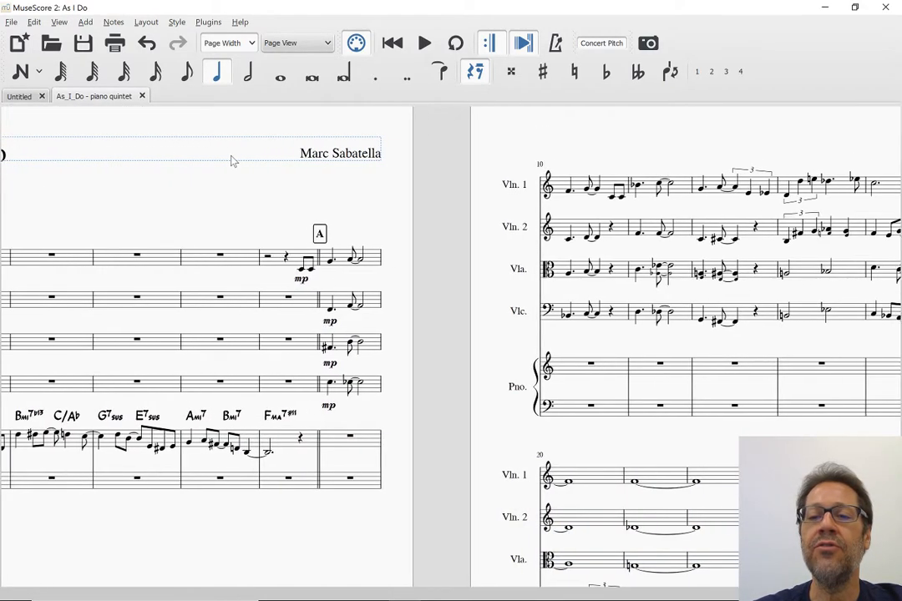
pyautogui.hscroll(15, 233, 161)
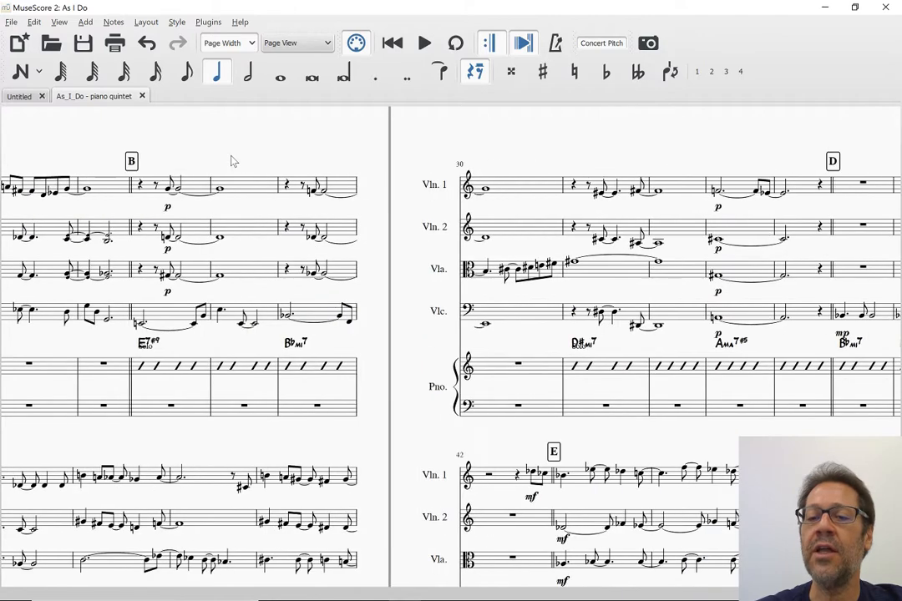
pyautogui.hscroll(5, 233, 161)
pyautogui.scroll(-4, 233, 161)
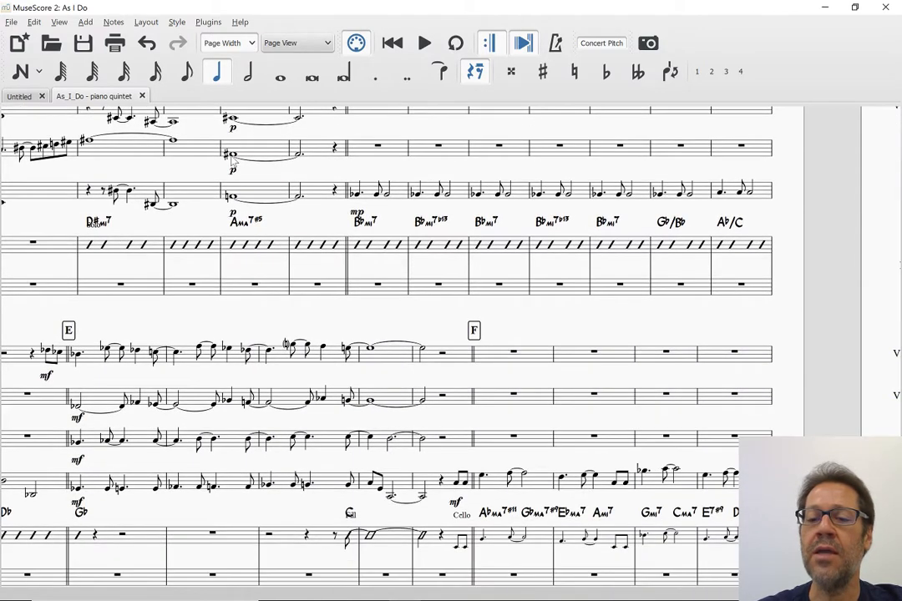
pyautogui.scroll(2, 232, 161)
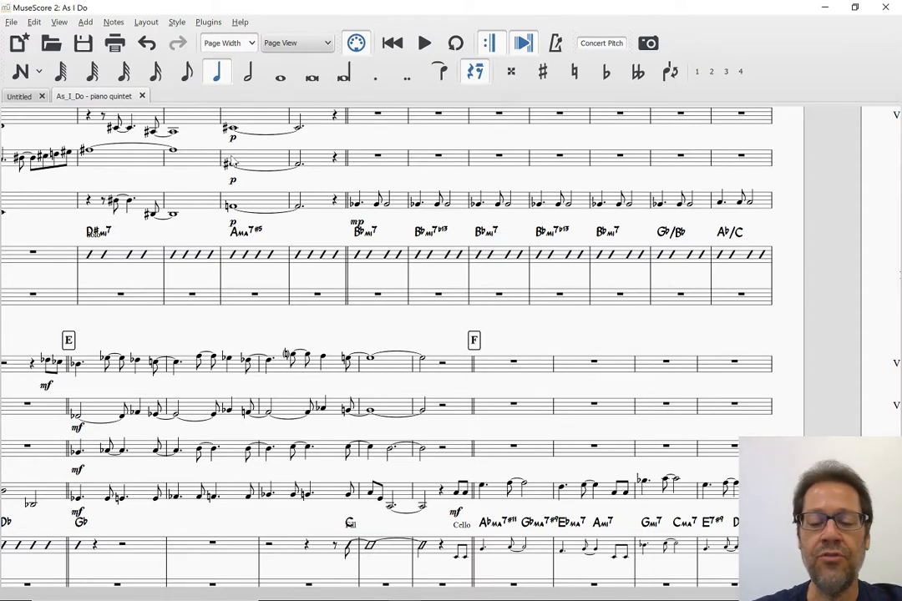
pyautogui.press('Home')
# Step: Set the canvas preference for scrolling pages to Vertically
pyautogui.click(37, 23)
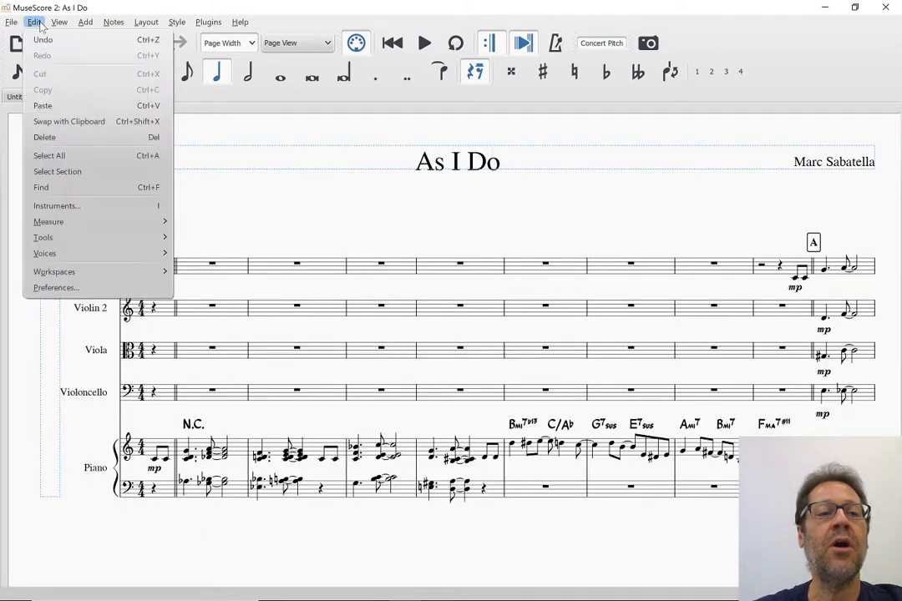
pyautogui.click(87, 291)
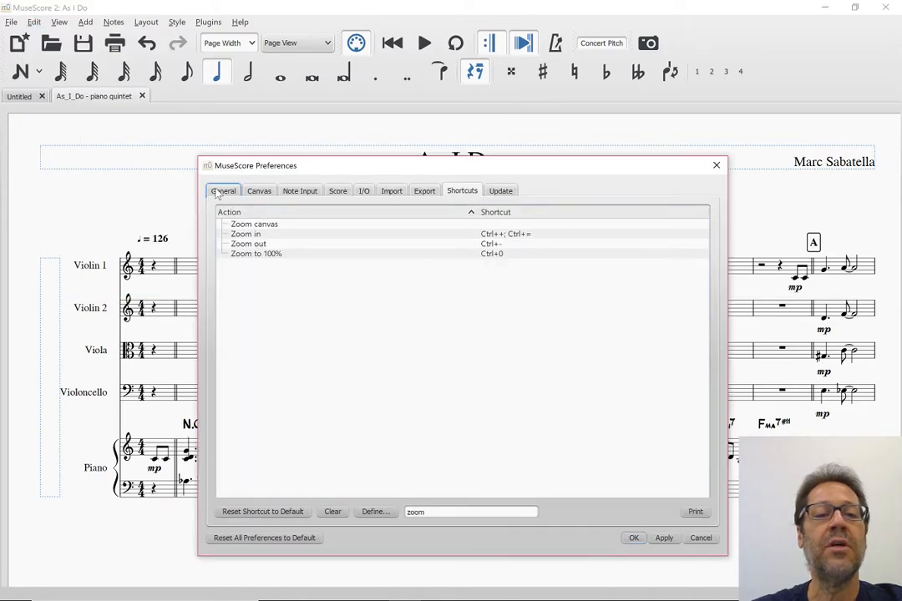
pyautogui.click(218, 192)
pyautogui.click(257, 191)
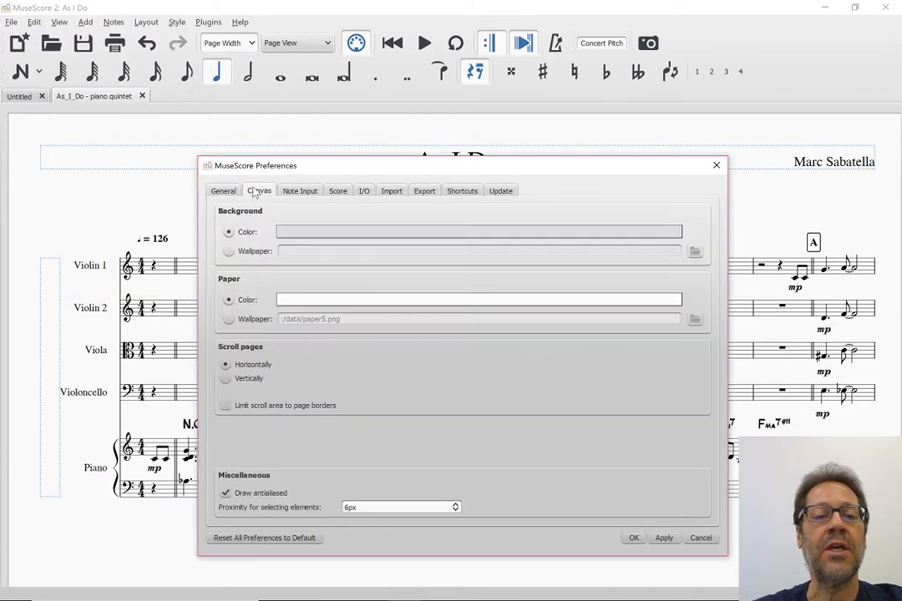
pyautogui.click(226, 379)
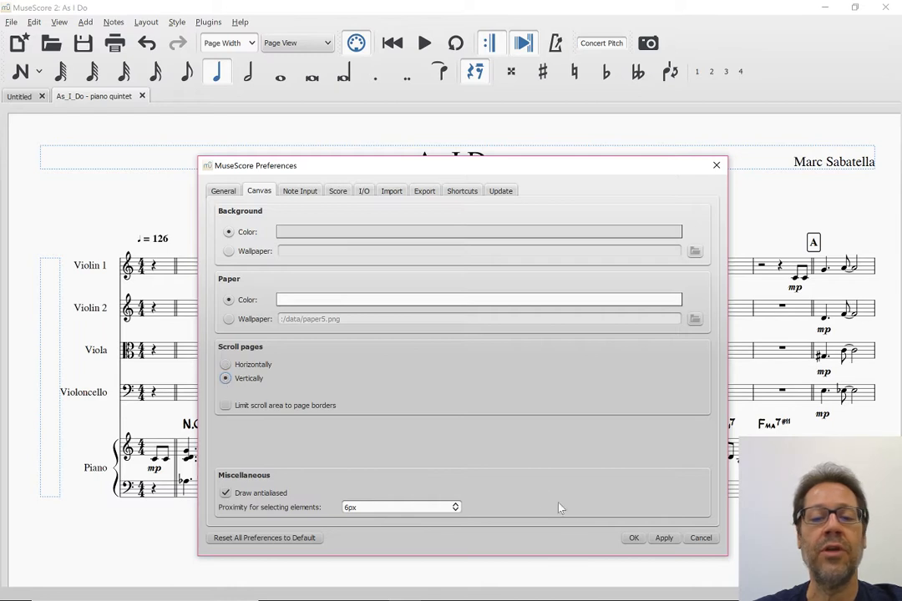
pyautogui.click(633, 539)
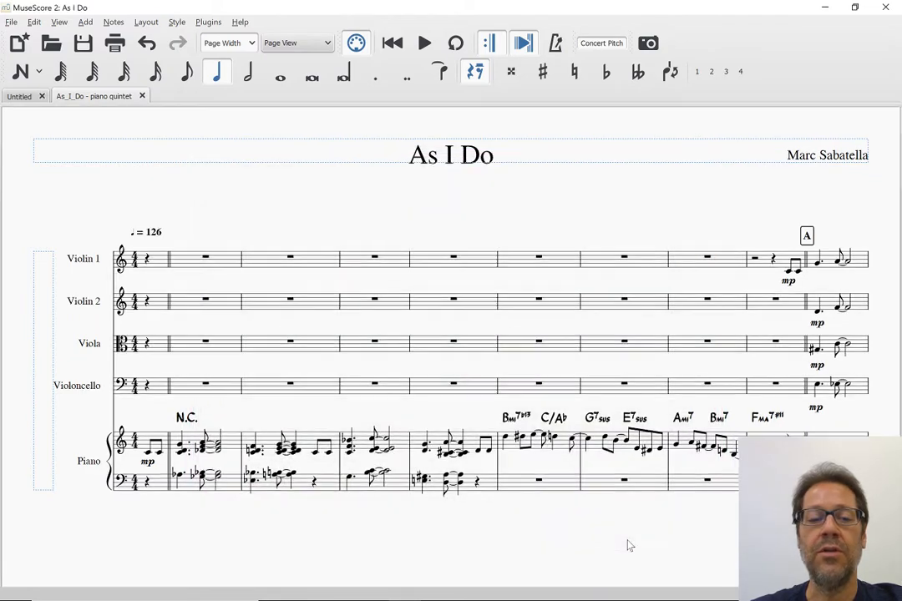
# Step: Examine the vertically stacked pages as far as rehearsal mark J, return to the title, and continue down to measures 10 and 20
pyautogui.scroll(-10, 629, 545)
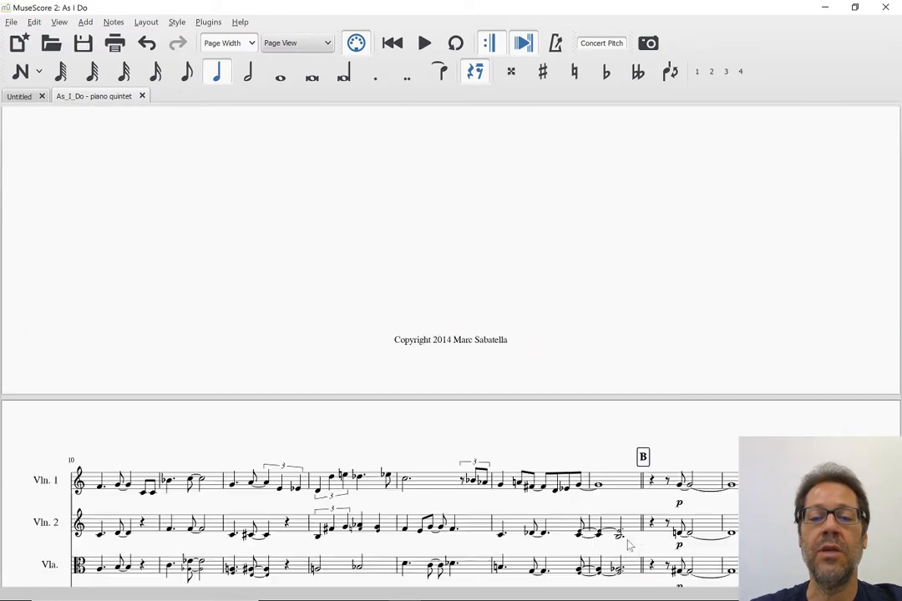
pyautogui.scroll(10, 630, 545)
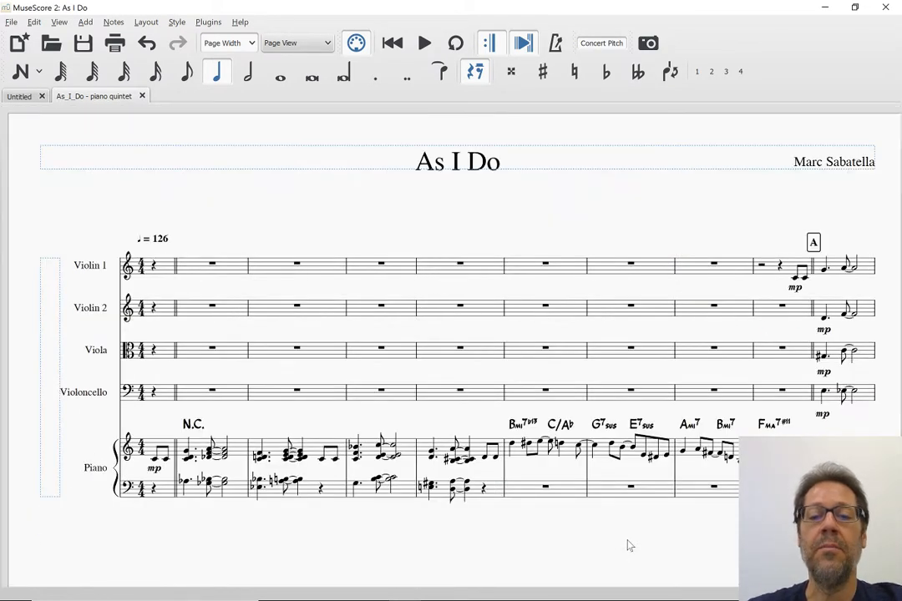
pyautogui.scroll(-20, 630, 546)
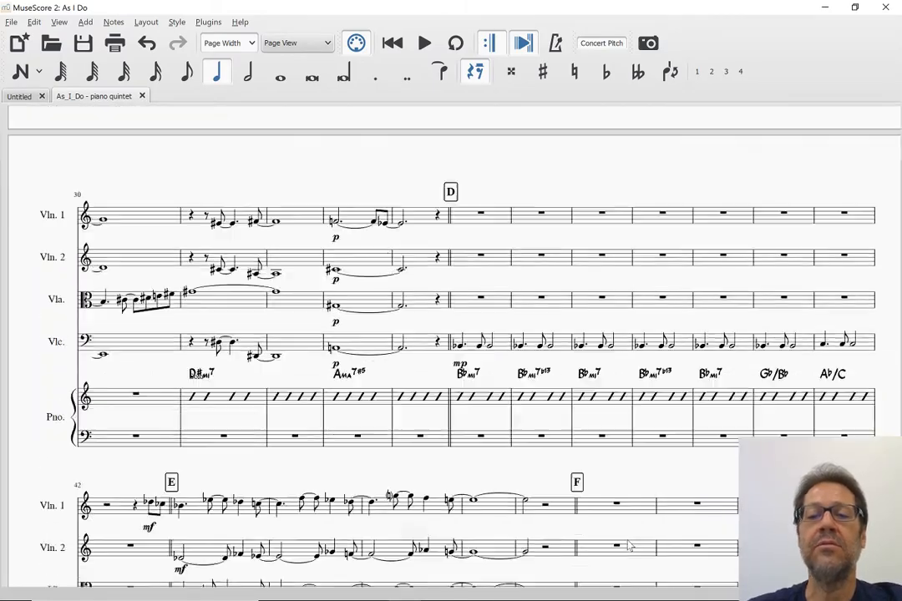
pyautogui.scroll(-20, 629, 546)
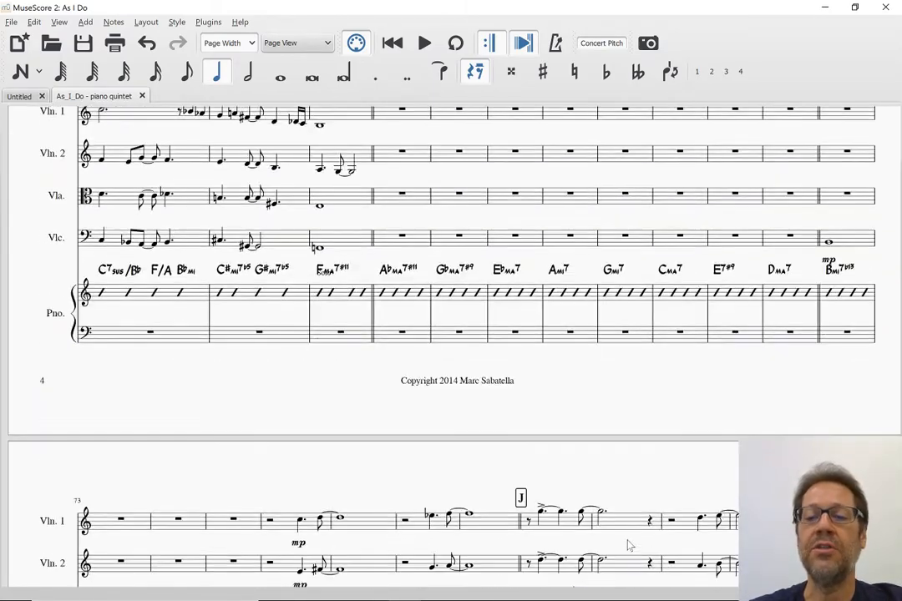
pyautogui.scroll(20, 629, 545)
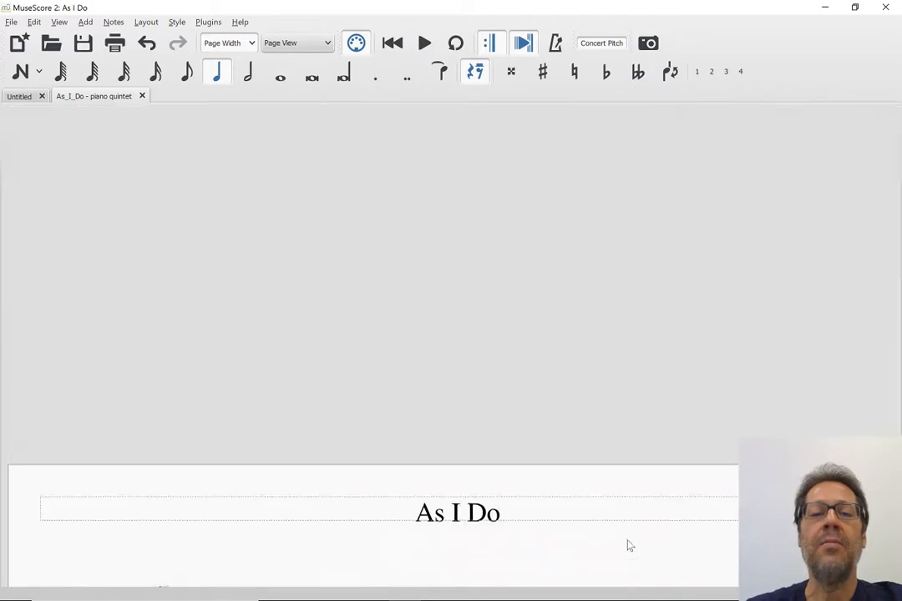
pyautogui.scroll(8, 629, 545)
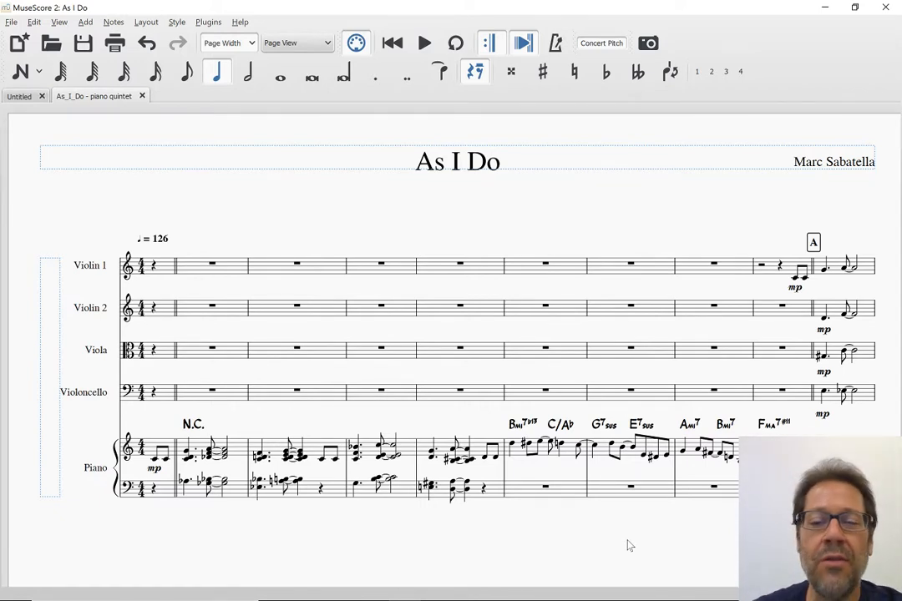
pyautogui.scroll(-15, 628, 545)
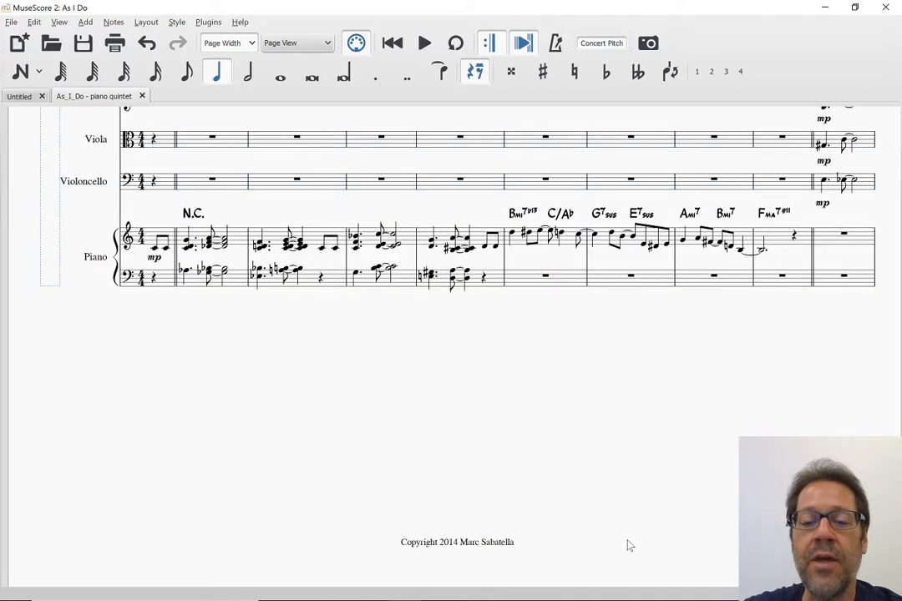
pyautogui.scroll(-3, 628, 545)
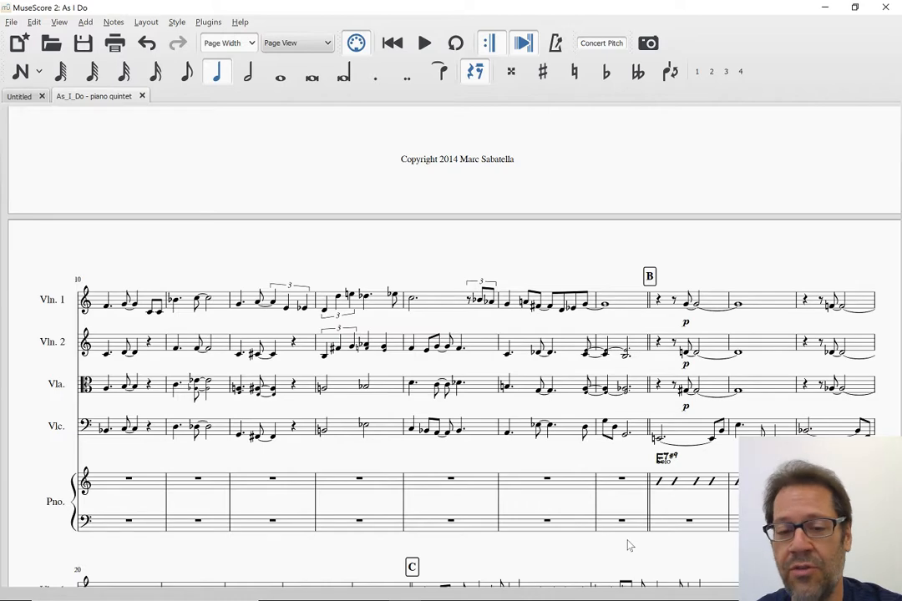
pyautogui.scroll(-3, 628, 545)
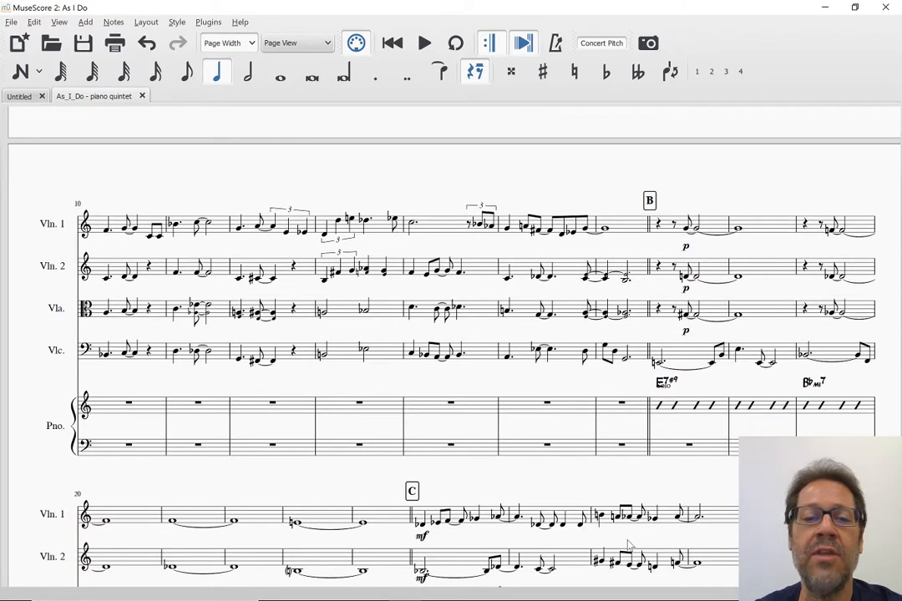
pyautogui.scroll(-3, 628, 545)
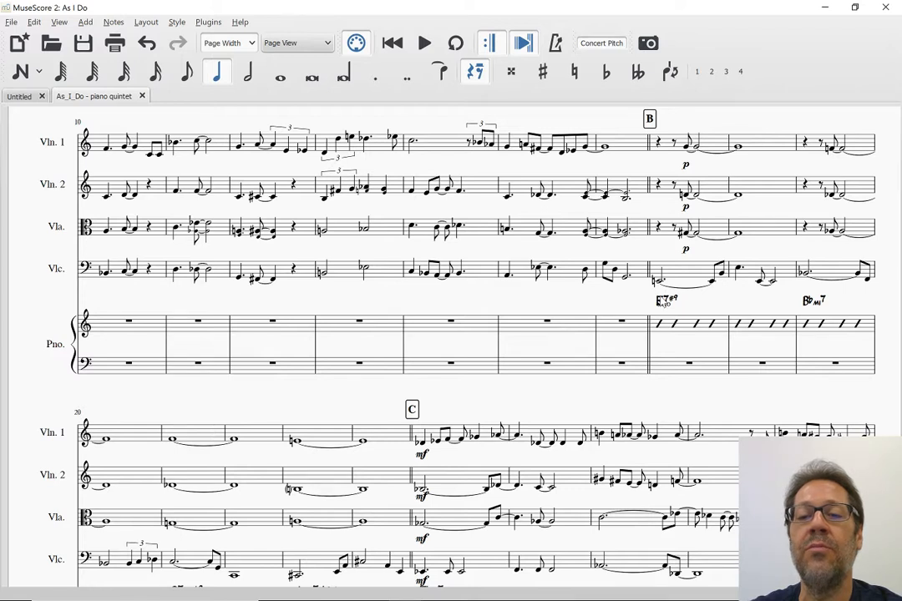
# Step: Inspect the overlapping Solo staff text and E7#9 chord symbol above the piano staff at rehearsal mark B
pyautogui.click(666, 302)
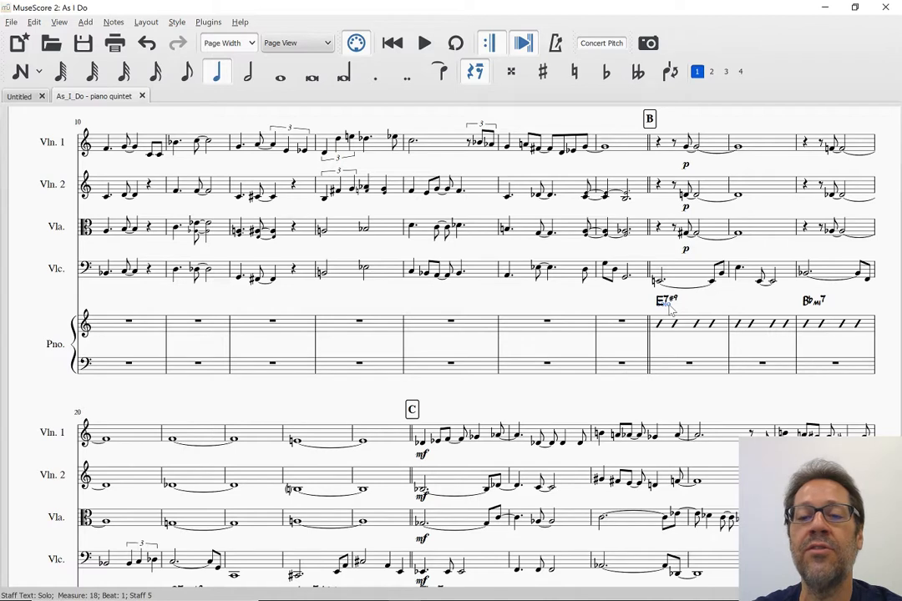
pyautogui.click(666, 302)
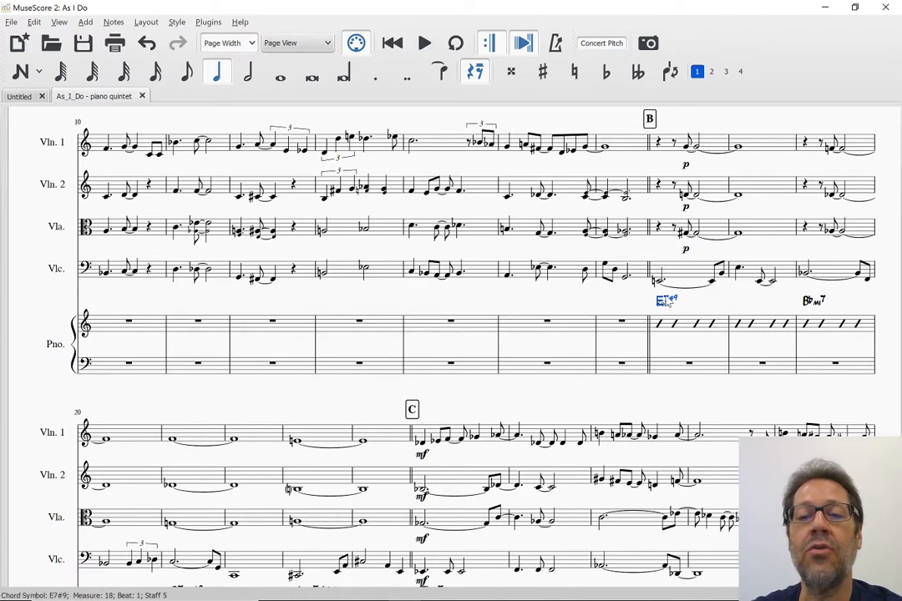
pyautogui.click(669, 305)
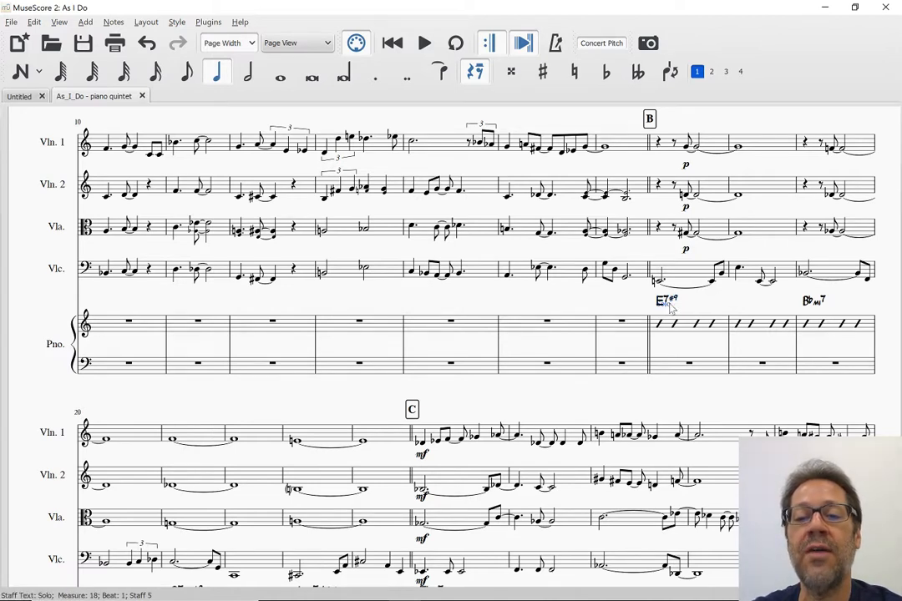
pyautogui.click(668, 306)
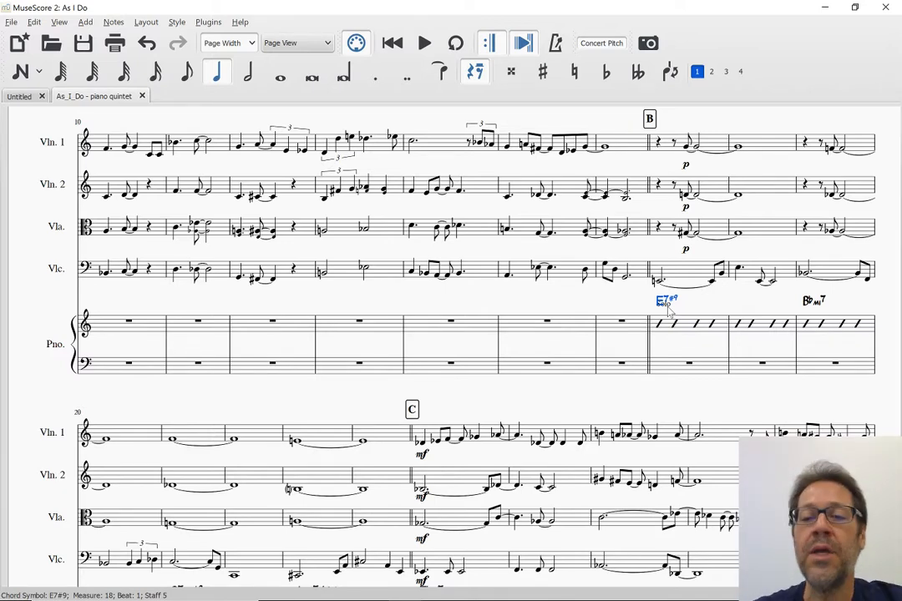
# Step: Examine the chord symbols and staff texts above the piano staff through rehearsal mark F and return to rehearsal mark B
pyautogui.scroll(-4, 668, 307)
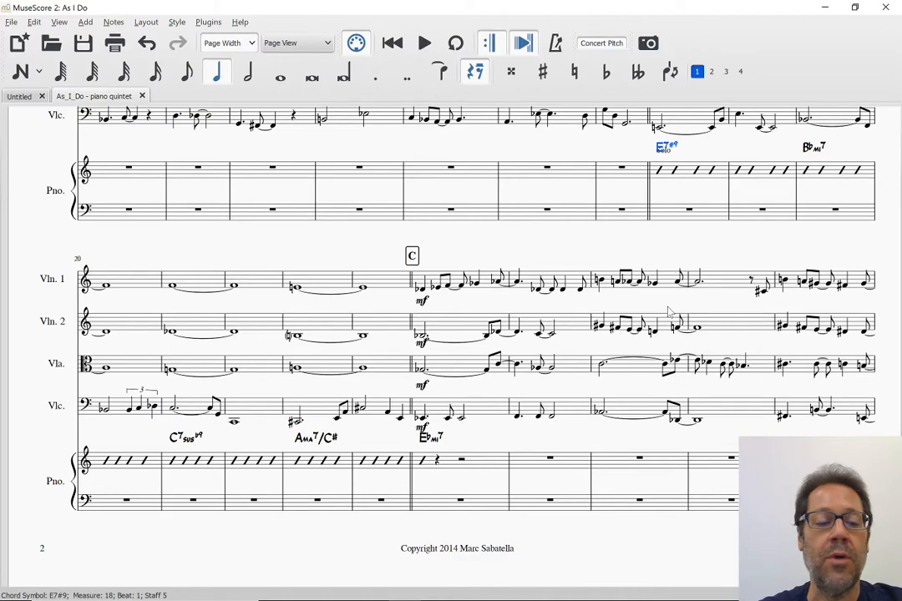
pyautogui.scroll(-12, 668, 311)
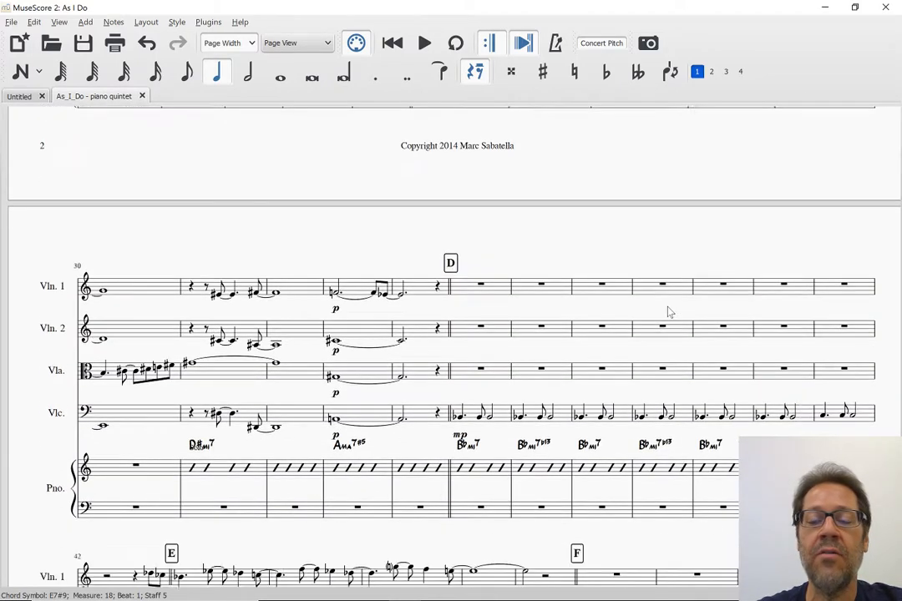
pyautogui.scroll(-5, 668, 311)
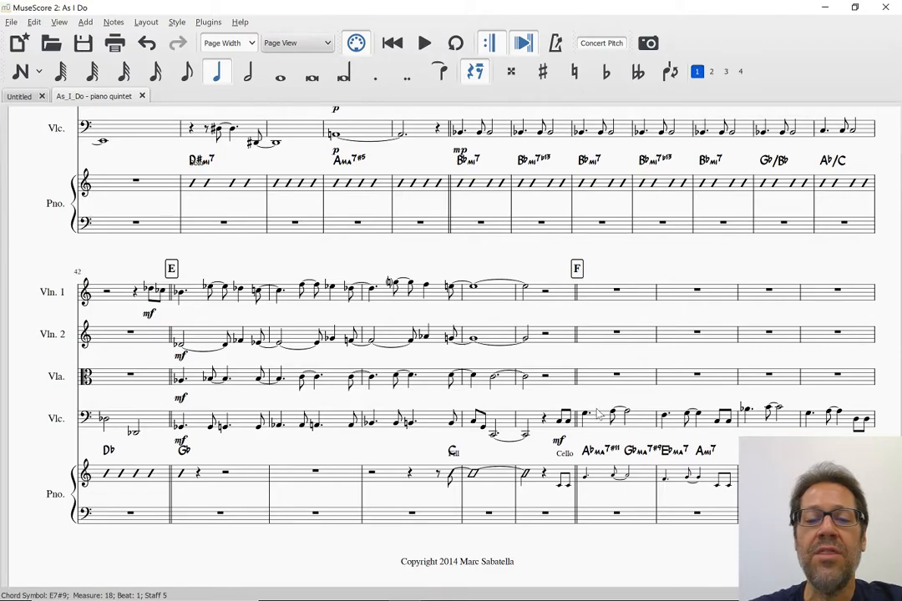
pyautogui.scroll(3, 634, 389)
pyautogui.scroll(-1, 595, 412)
pyautogui.scroll(12, 596, 414)
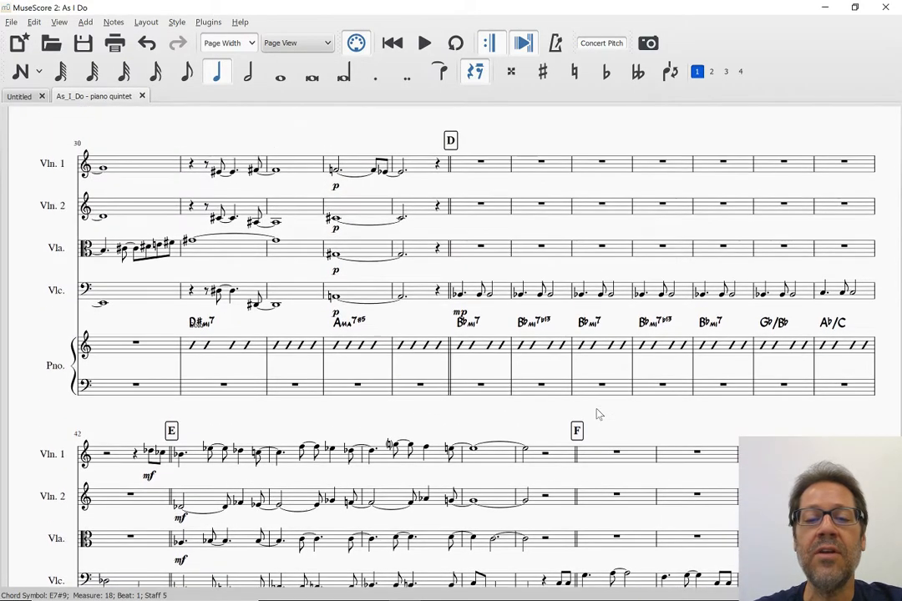
pyautogui.scroll(6, 597, 413)
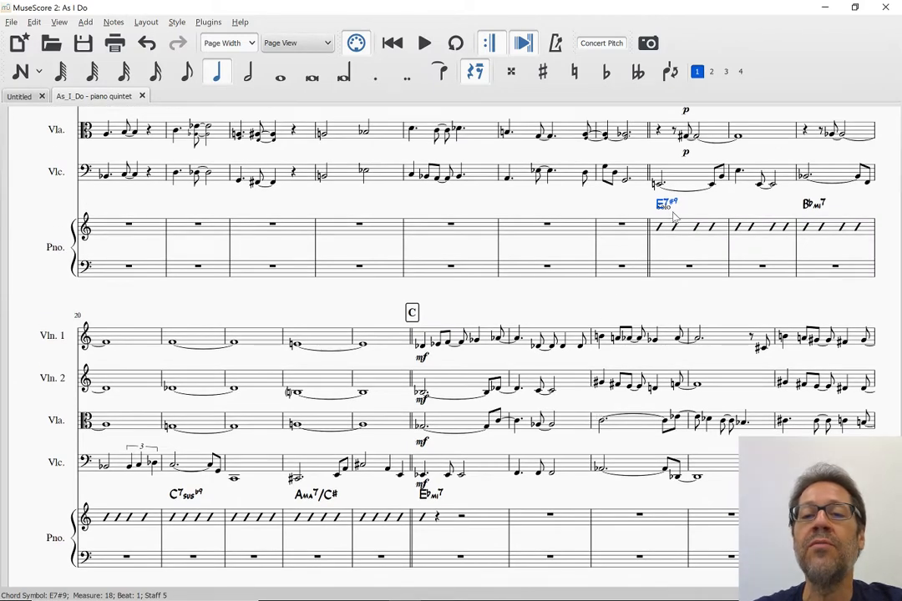
# Step: Try moving only the Solo text at rehearsal mark B below its chord symbol, and return it to its original position
pyautogui.click(671, 214)
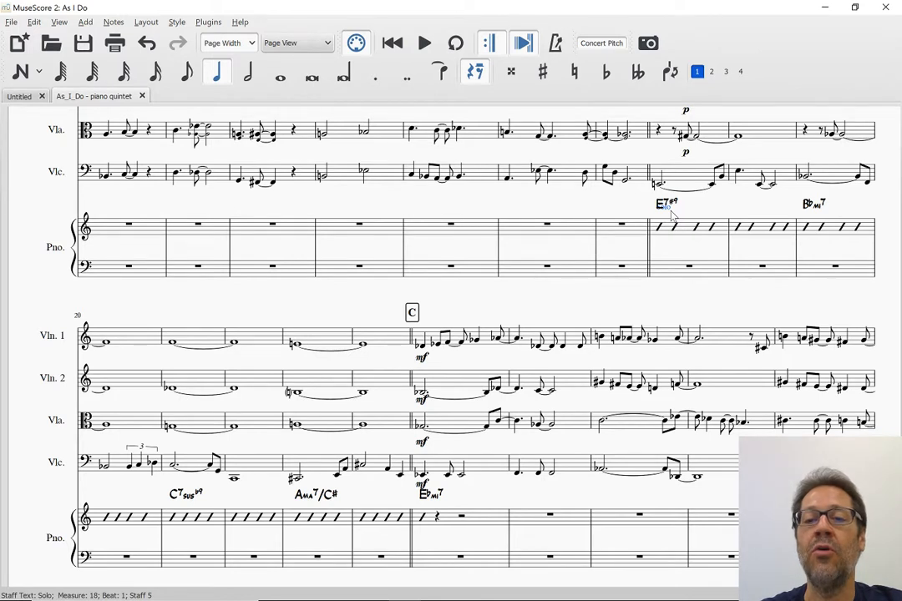
pyautogui.moveTo(672, 213); pyautogui.dragTo(672, 216)
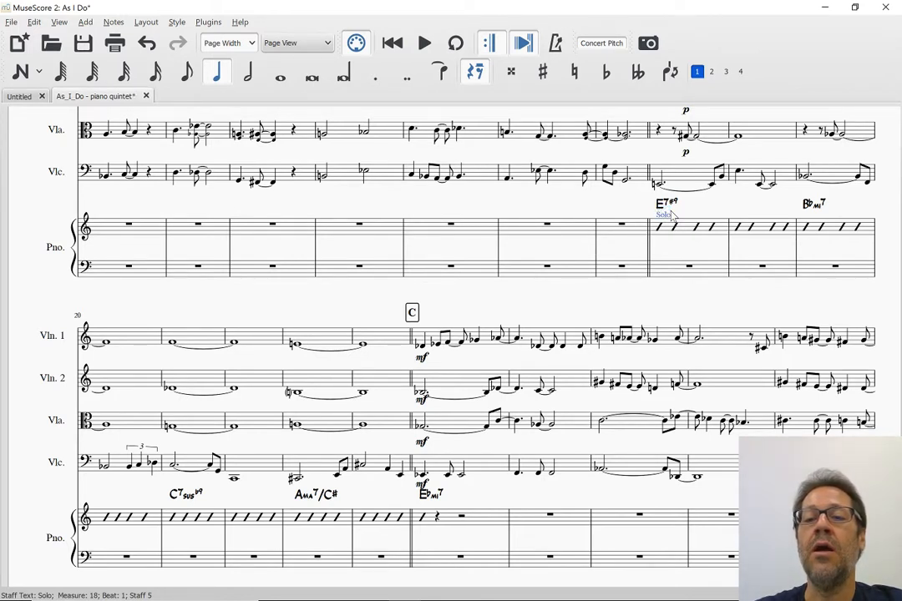
pyautogui.hotkey('ctrl', 'Up')
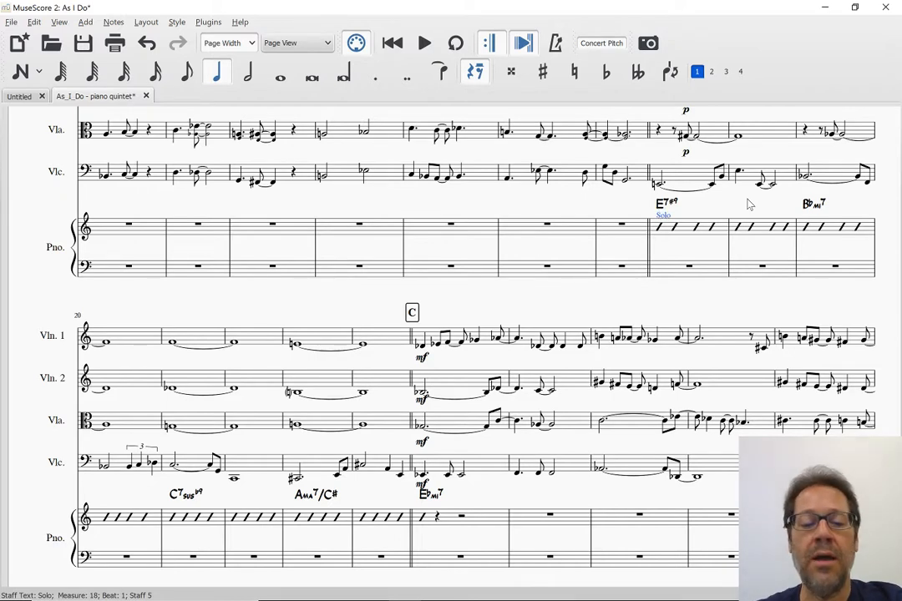
pyautogui.hotkey('ctrl', 'Up')
pyautogui.hotkey('ctrl', 'Up')
pyautogui.hotkey('ctrl', 'Up')
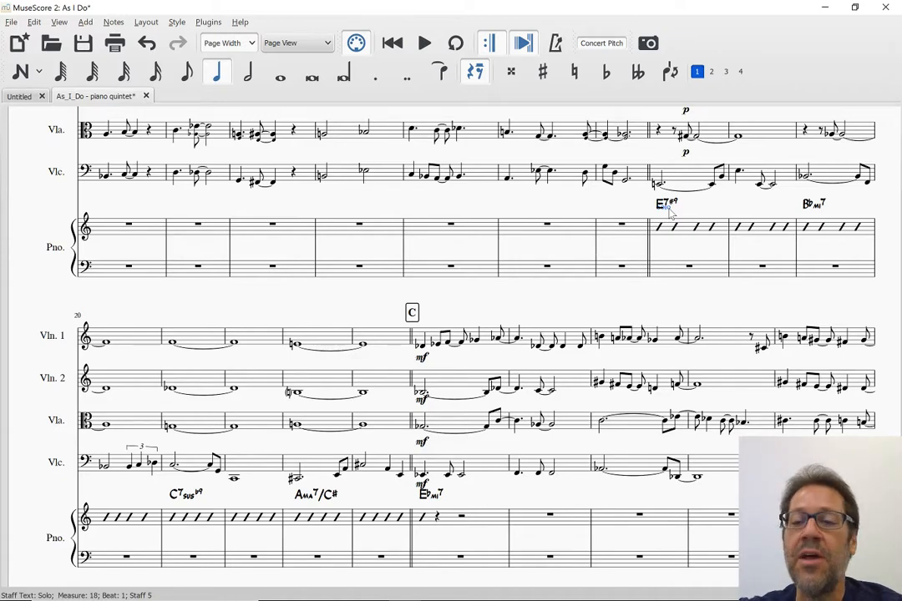
# Step: Show the Inspector, select all staff texts in the piano's upper staff, and set their vertical offset to 1.50sp
pyautogui.press('F8')
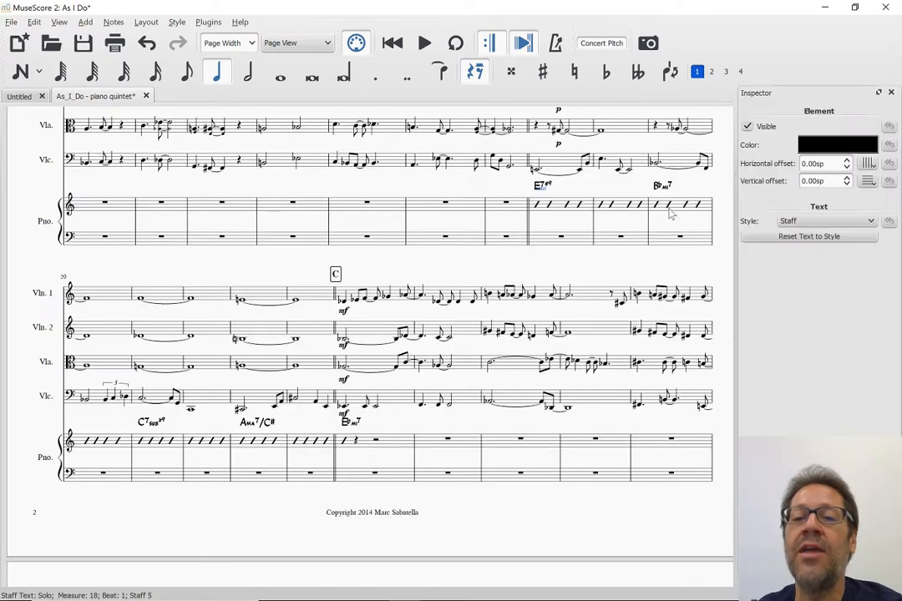
pyautogui.rightClick(545, 191)
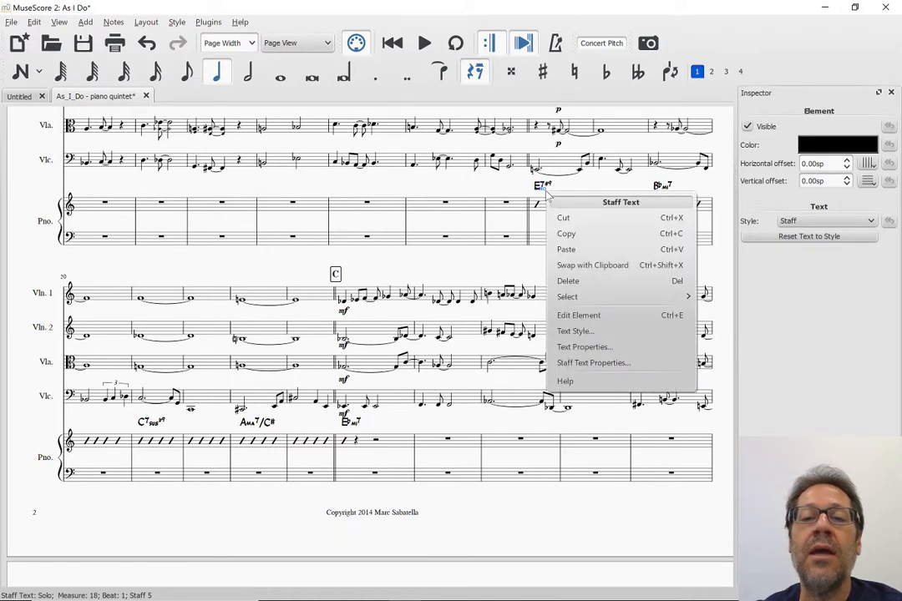
pyautogui.moveTo(585, 297)
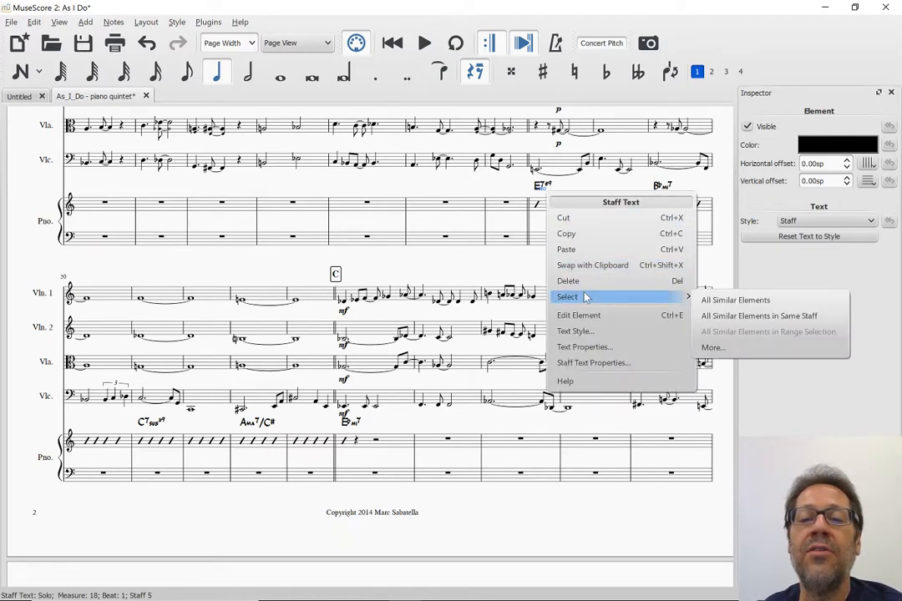
pyautogui.click(741, 317)
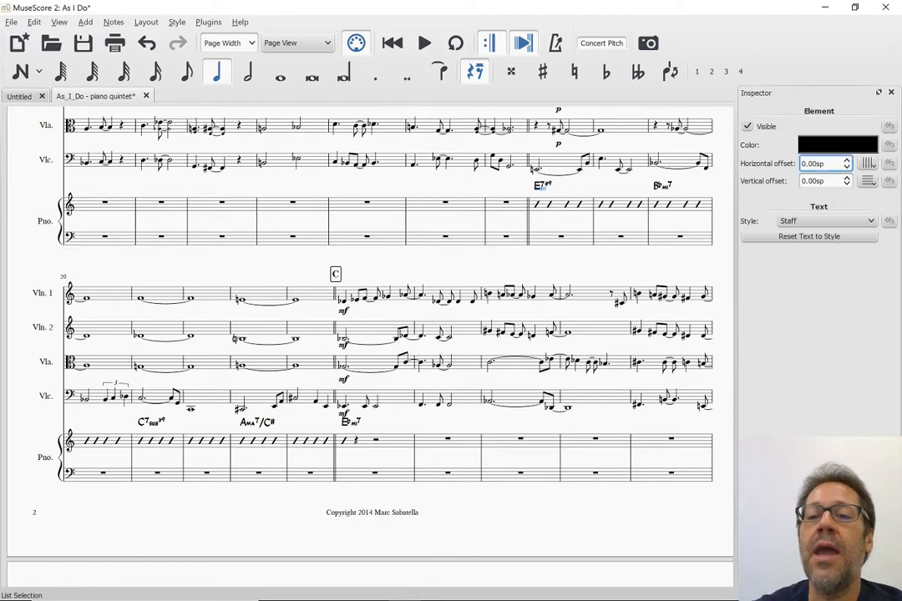
pyautogui.click(822, 180)
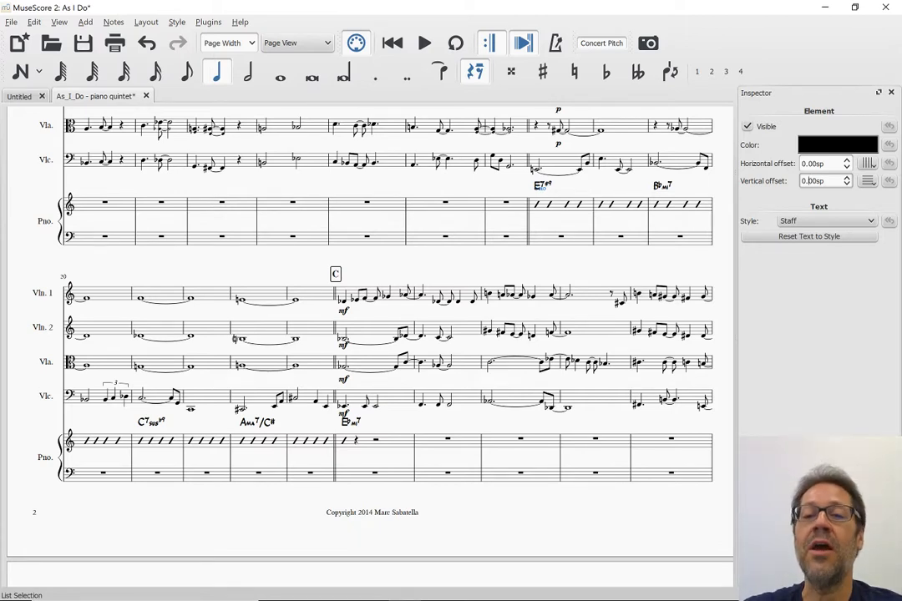
pyautogui.scroll(1, 809, 180)
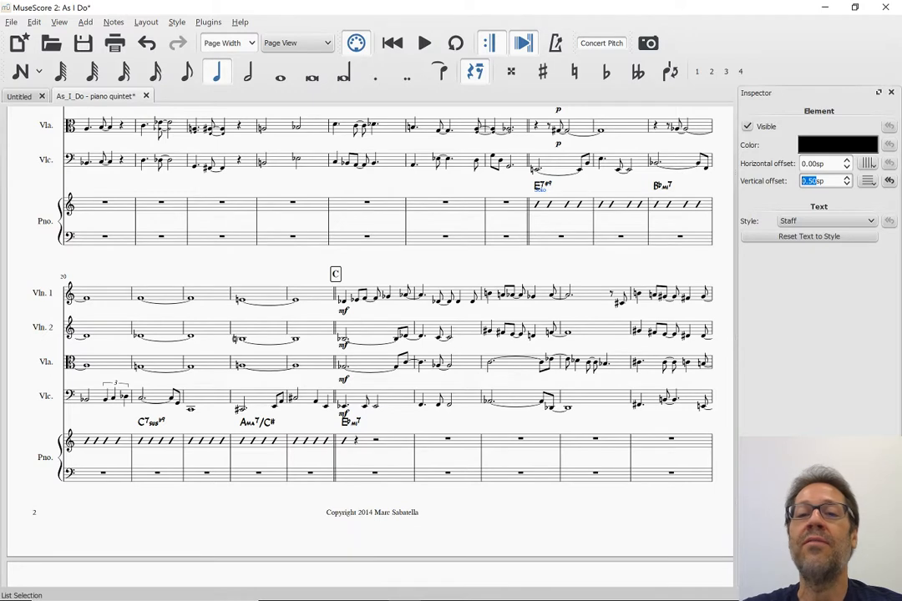
pyautogui.press('Up')
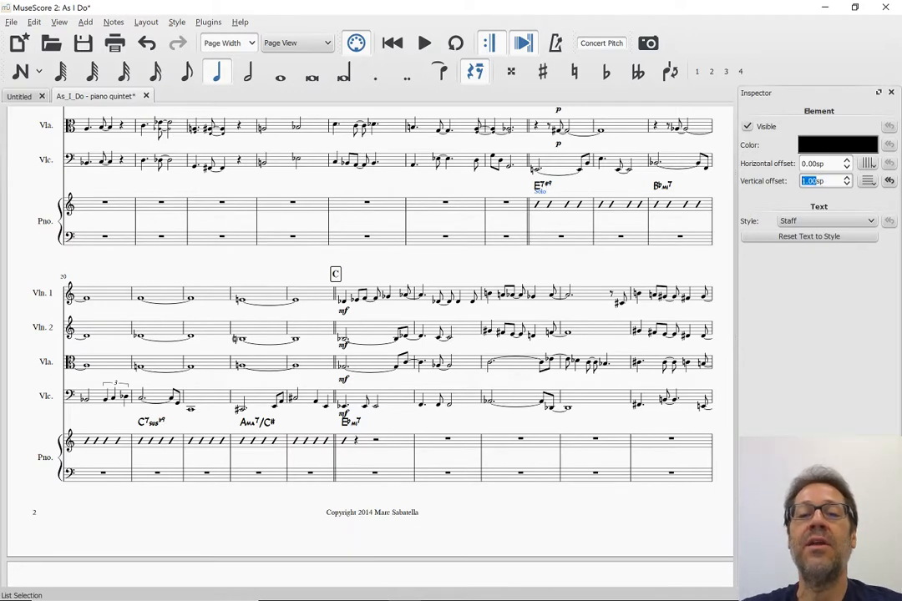
pyautogui.press('Up')
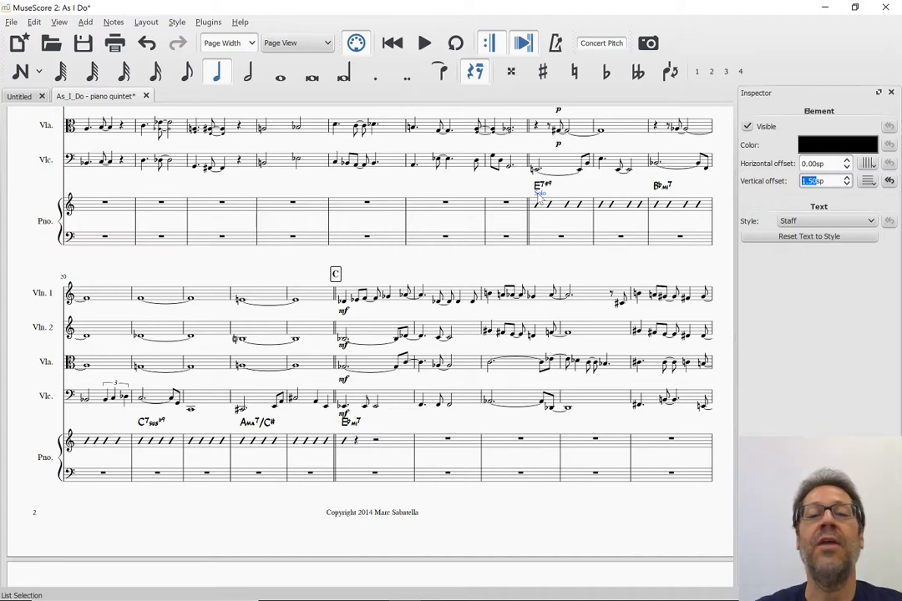
# Step: Deselect the staff texts and check their placement beneath the chord symbols from rehearsal mark B through F
pyautogui.click(465, 192)
pyautogui.scroll(-5, 465, 192)
pyautogui.scroll(-2, 465, 192)
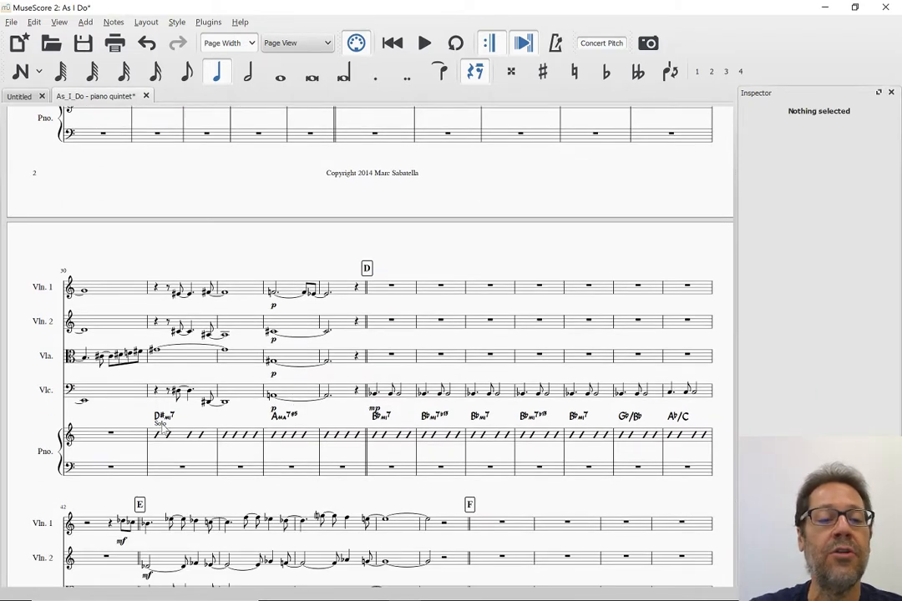
pyautogui.scroll(-4, 159, 426)
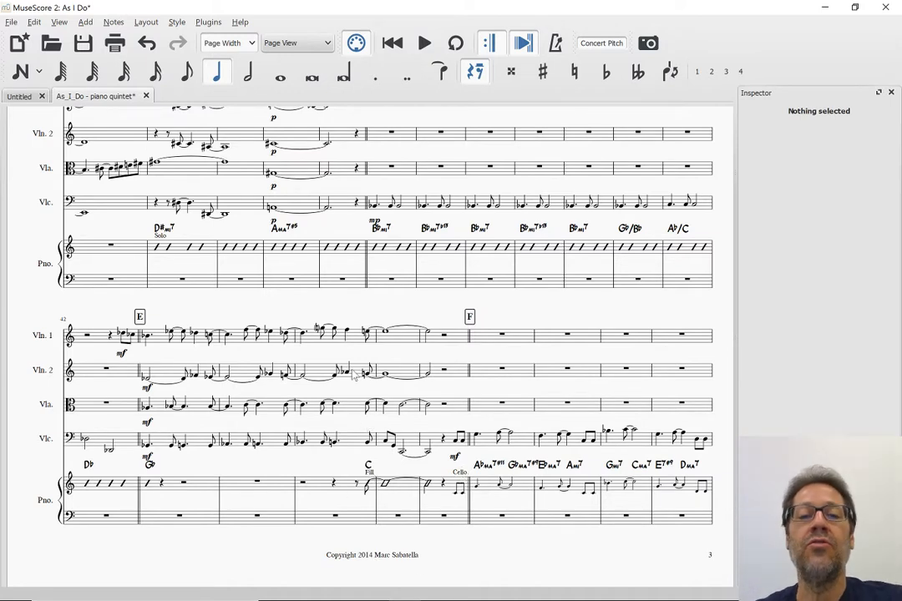
pyautogui.scroll(4, 352, 374)
pyautogui.scroll(3, 352, 374)
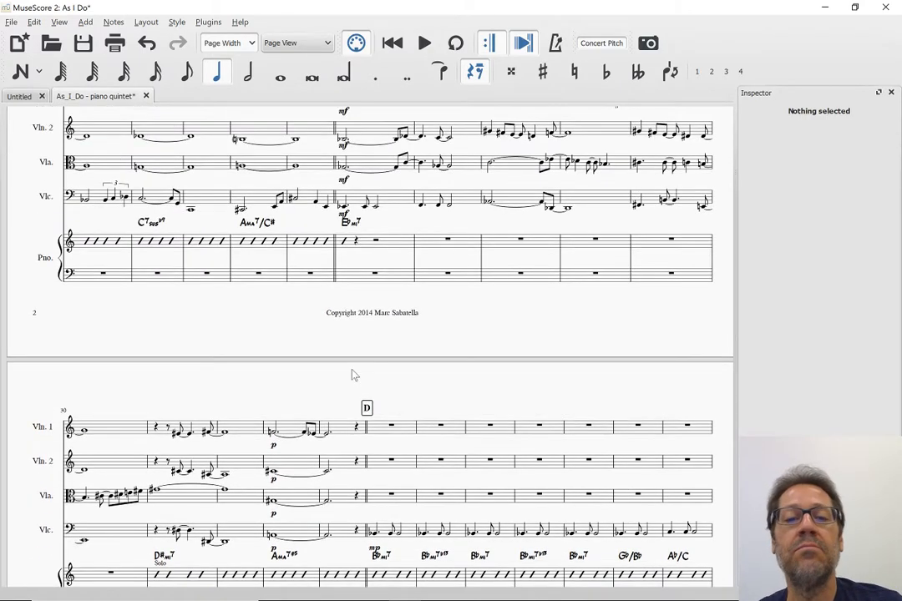
pyautogui.scroll(2, 353, 374)
pyautogui.scroll(3, 353, 375)
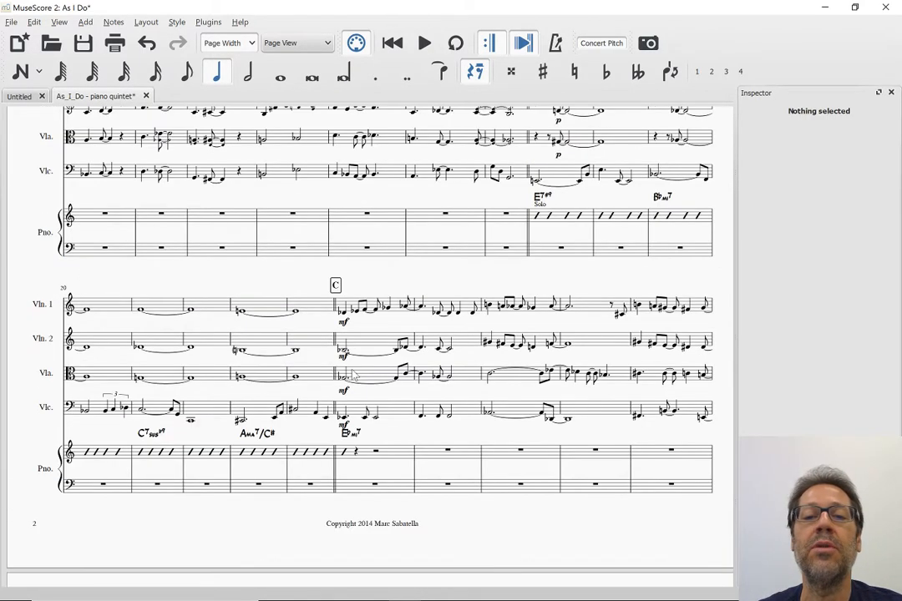
pyautogui.scroll(1, 352, 375)
pyautogui.scroll(-1, 353, 376)
pyautogui.scroll(-1, 354, 374)
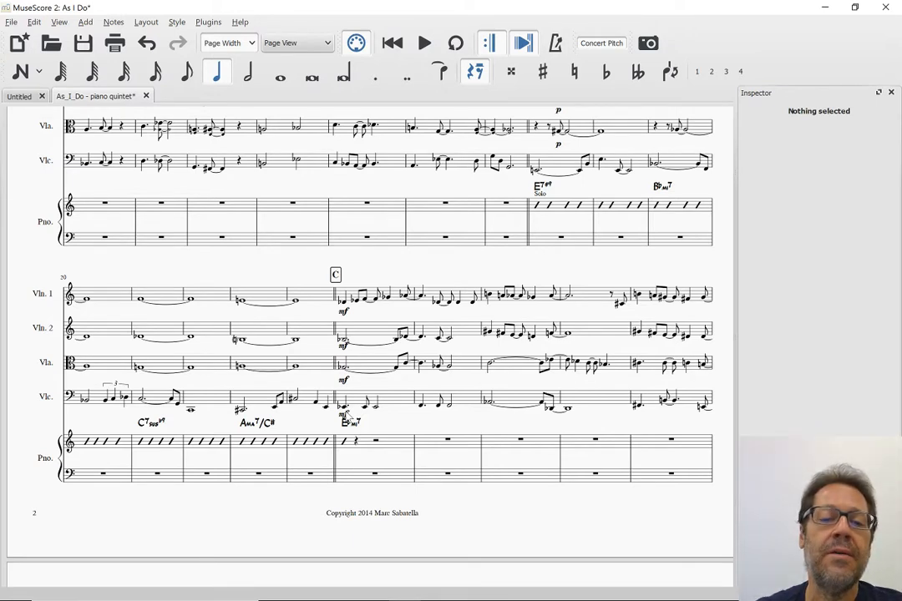
# Step: Set the extra distance above the piano's upper staff to 3.50sp to separate the cello's mf from the Ebmi7 chord symbol
pyautogui.click(344, 413)
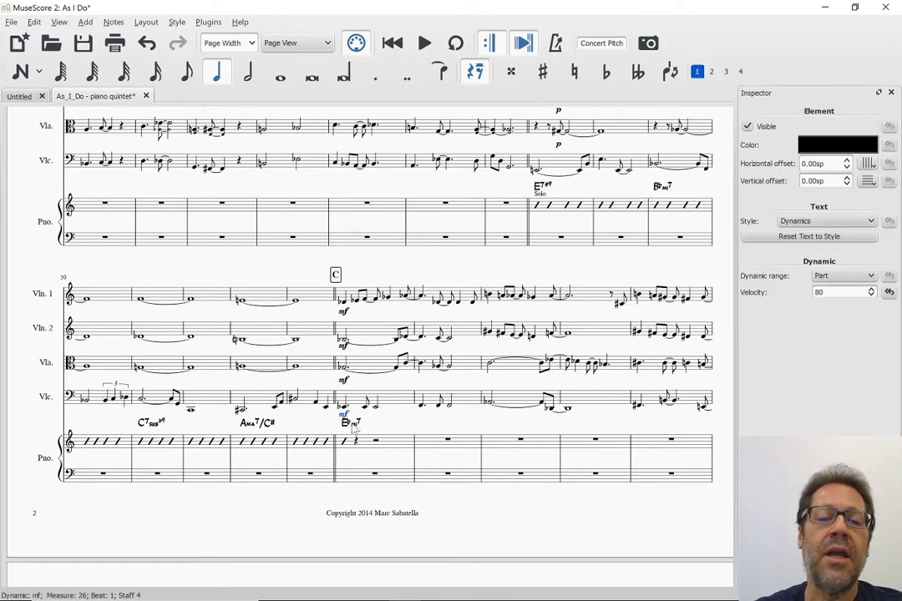
pyautogui.click(351, 425)
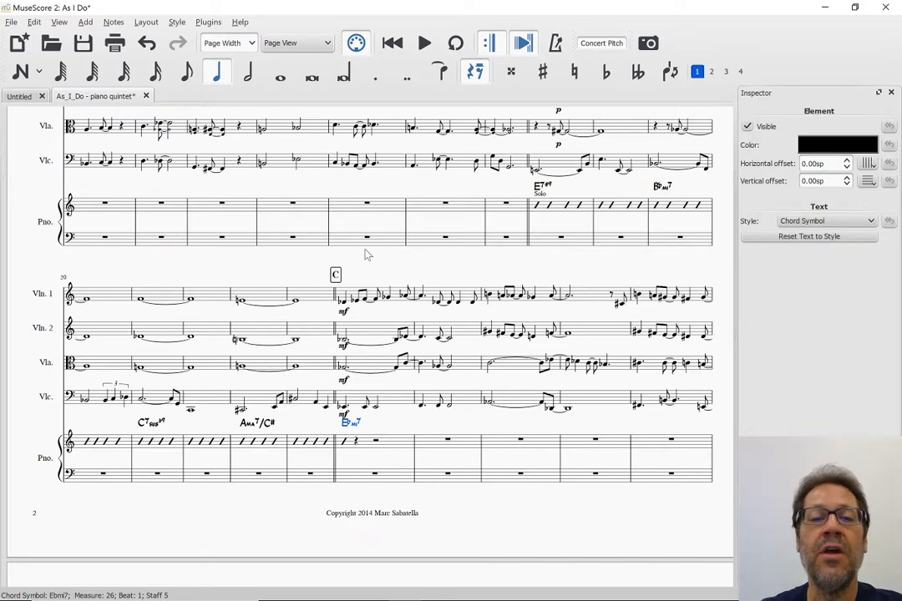
pyautogui.click(400, 445)
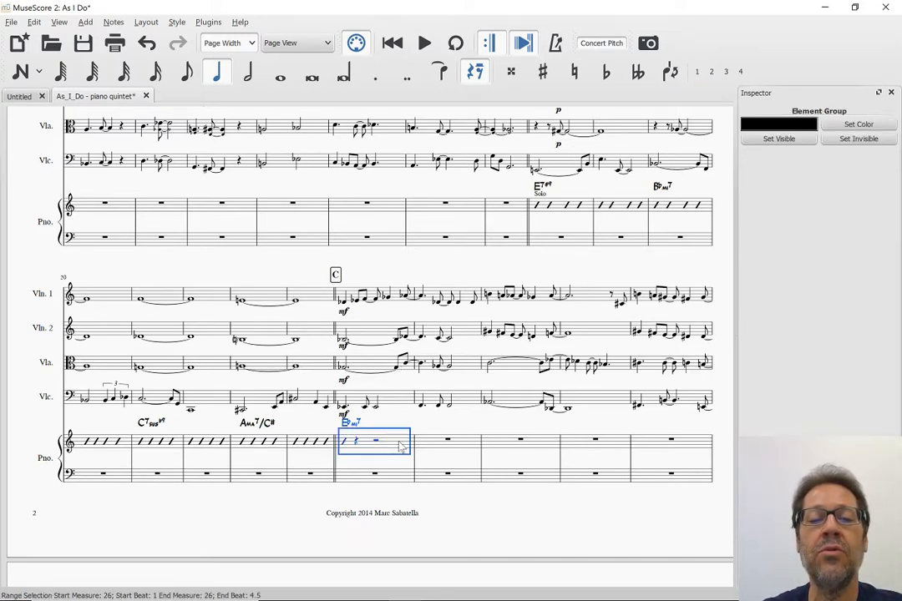
pyautogui.rightClick(400, 446)
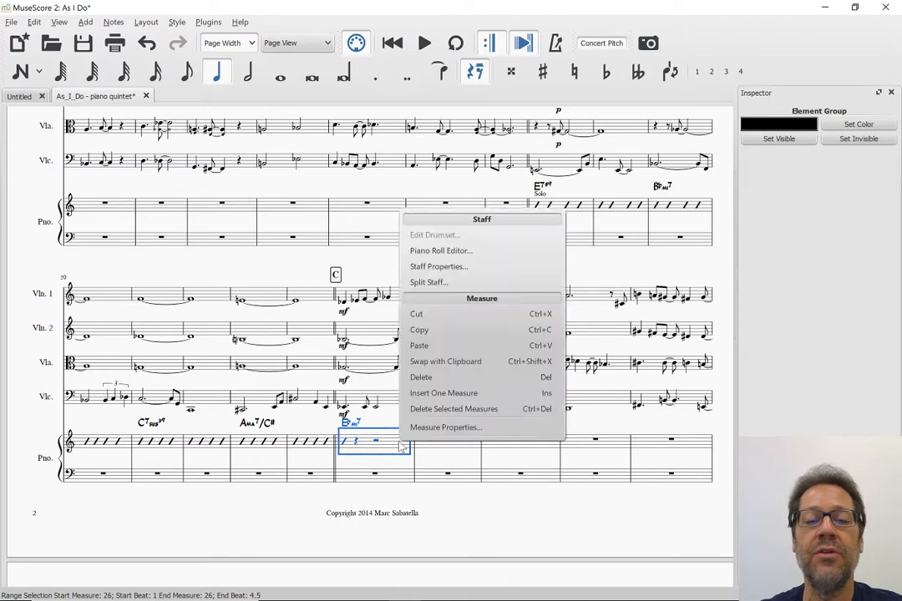
pyautogui.click(429, 267)
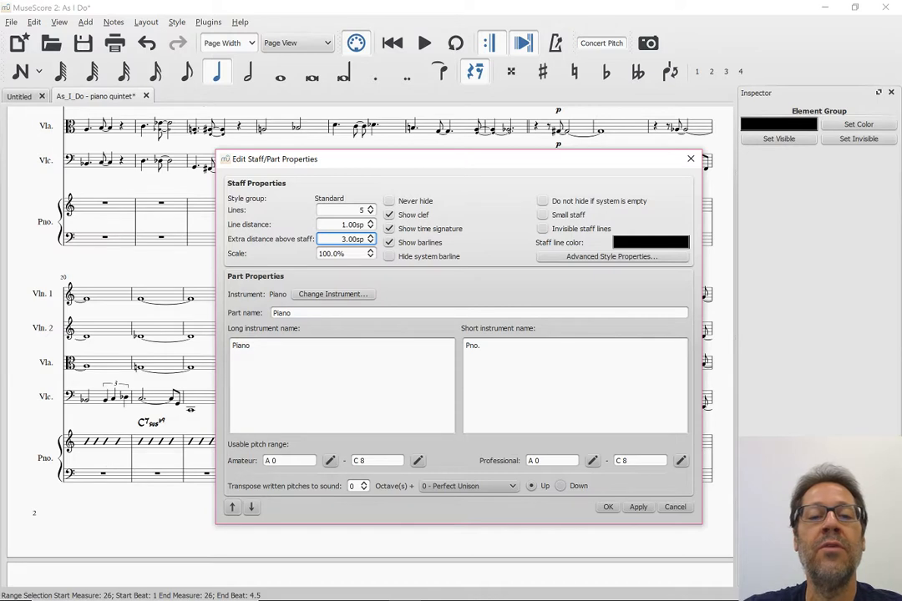
pyautogui.click(371, 211)
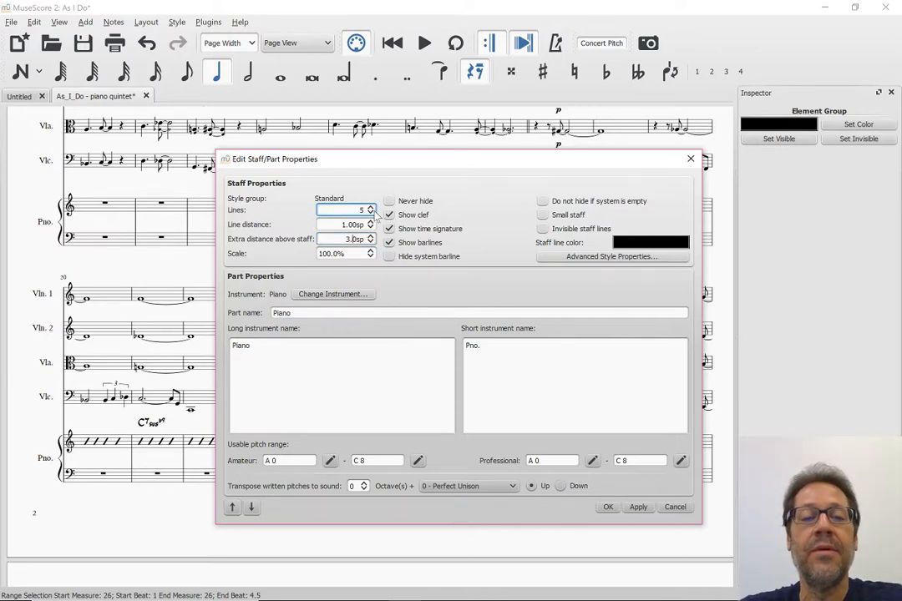
pyautogui.click(534, 375)
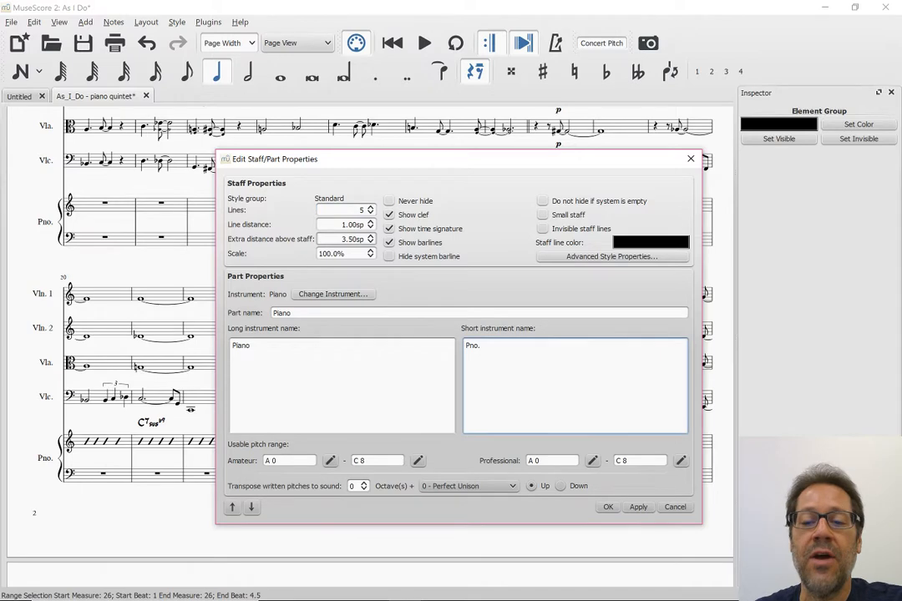
pyautogui.click(637, 506)
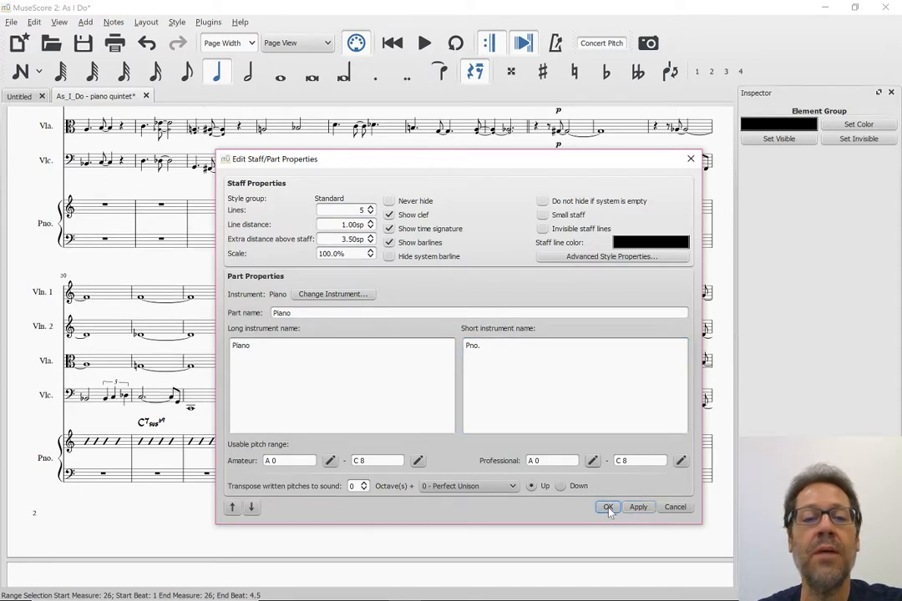
pyautogui.click(608, 507)
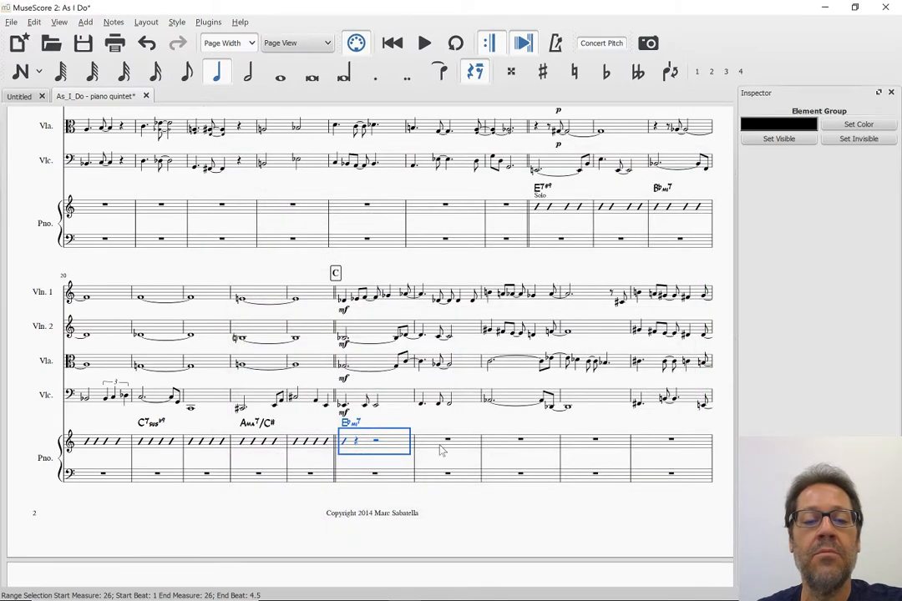
# Step: Deselect the measure and check the staves from rehearsal mark C through the system after L for overlapping dynamics, texts and chord symbols
pyautogui.click(436, 418)
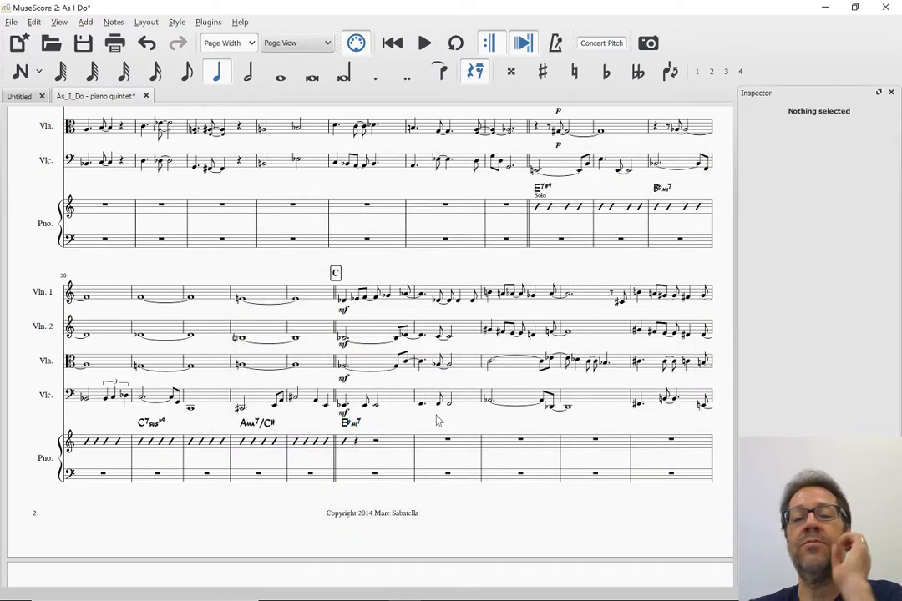
pyautogui.scroll(-5, 437, 420)
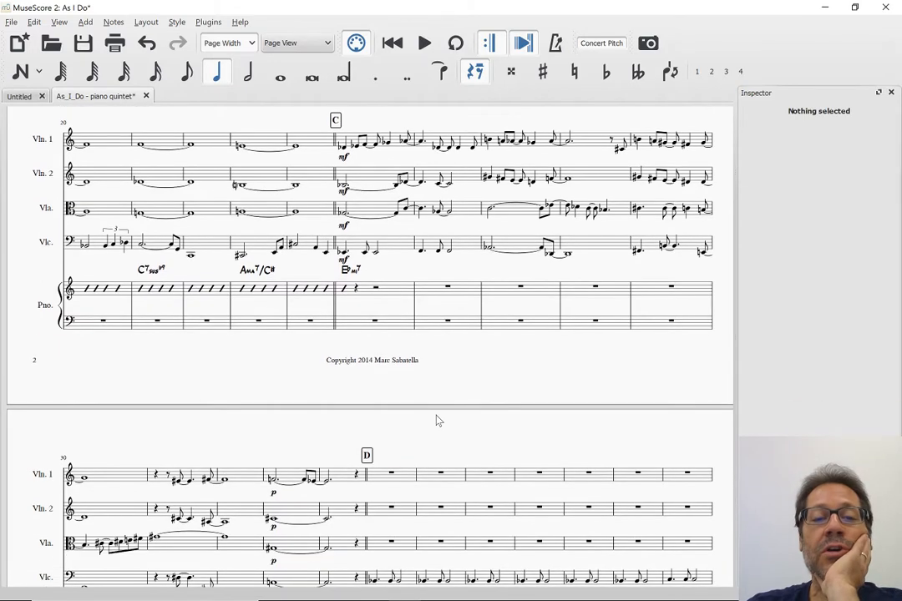
pyautogui.scroll(-6, 437, 420)
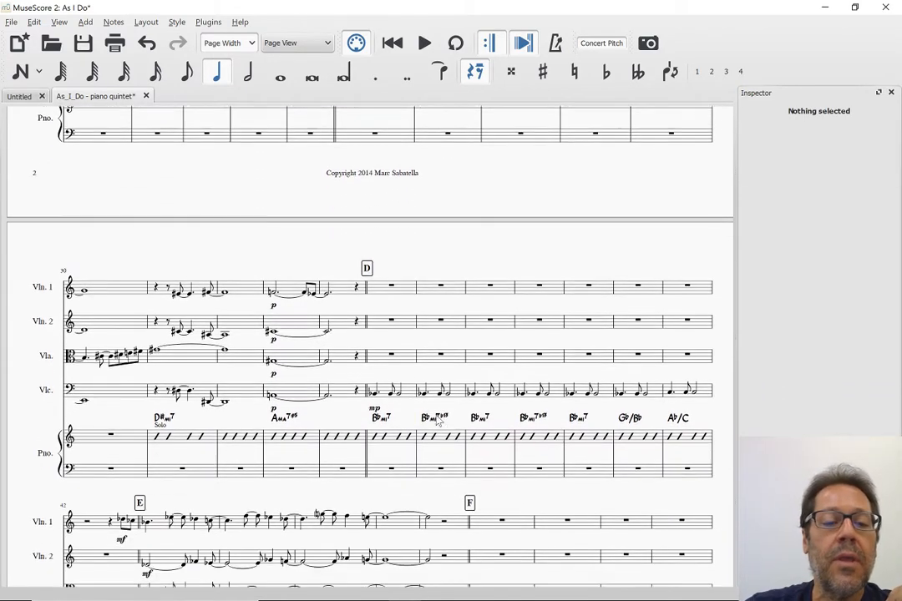
pyautogui.scroll(-6, 437, 419)
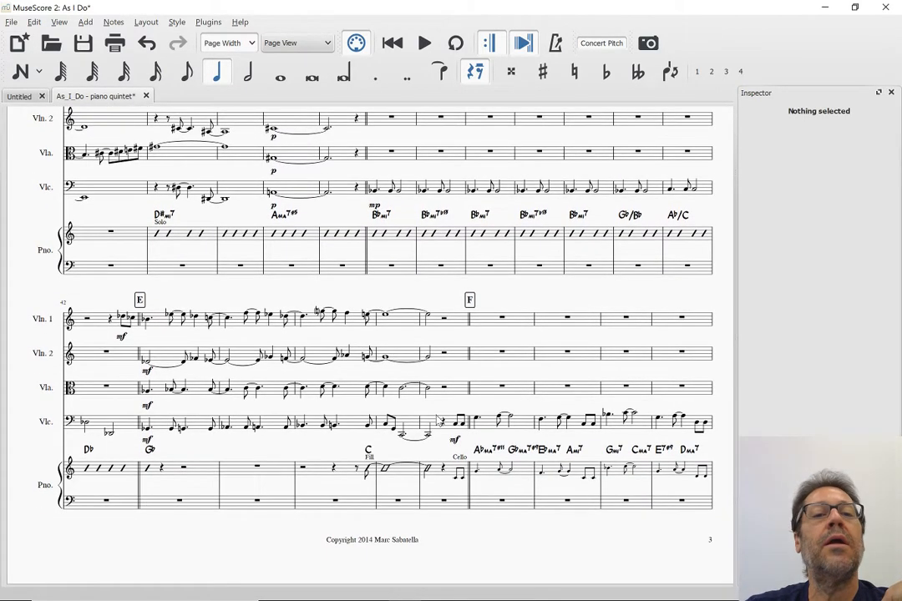
pyautogui.scroll(-5, 437, 420)
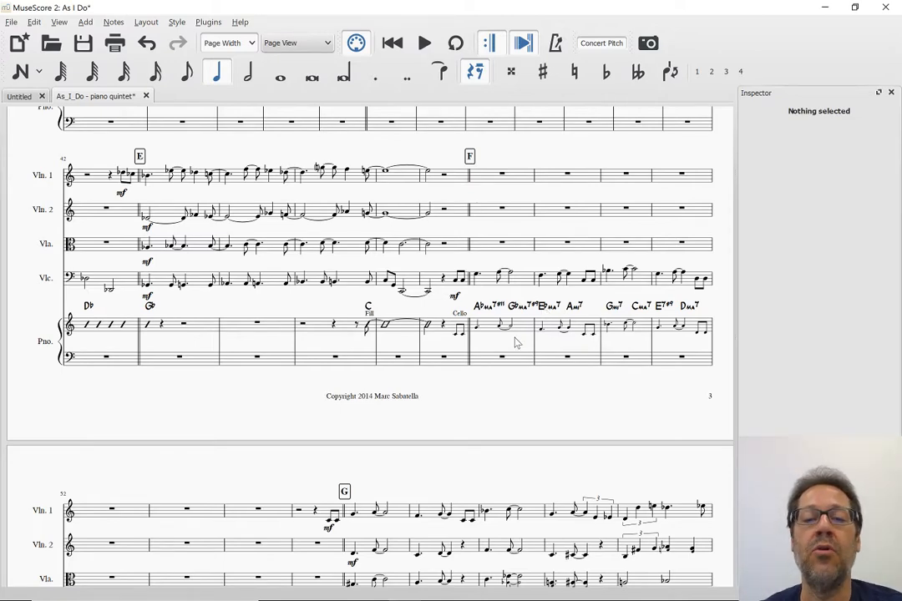
pyautogui.scroll(-10, 514, 404)
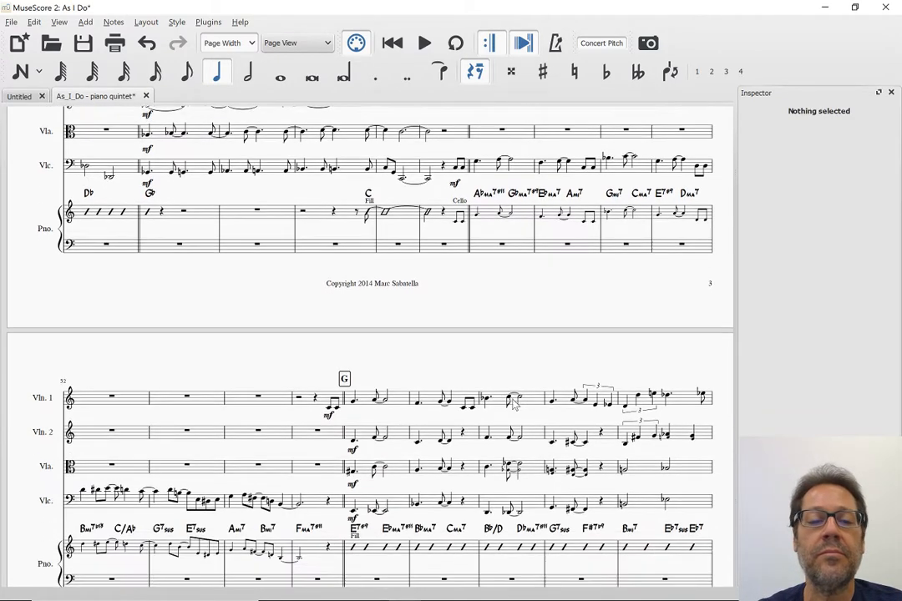
pyautogui.scroll(-2, 513, 404)
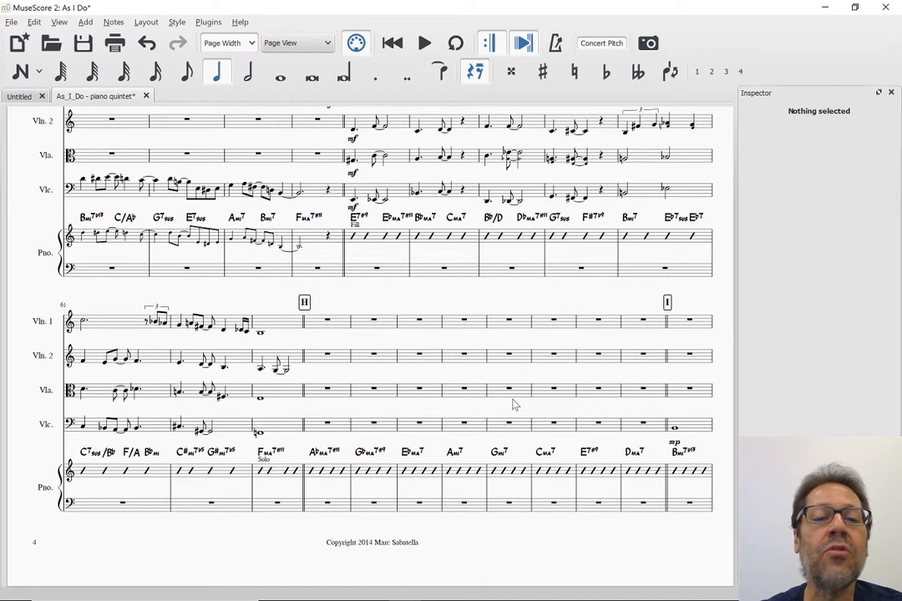
pyautogui.scroll(2, 513, 405)
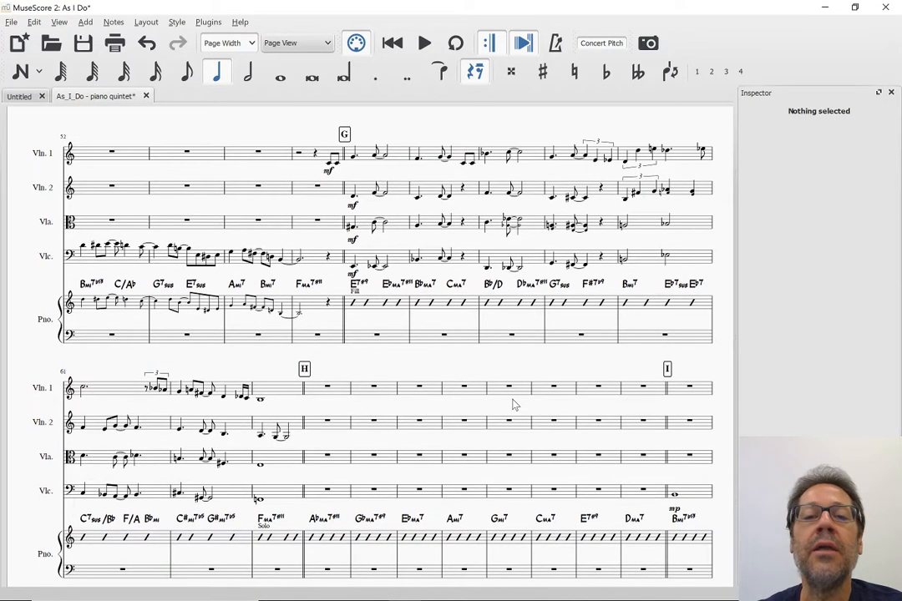
pyautogui.scroll(-3, 513, 404)
pyautogui.scroll(-6, 513, 404)
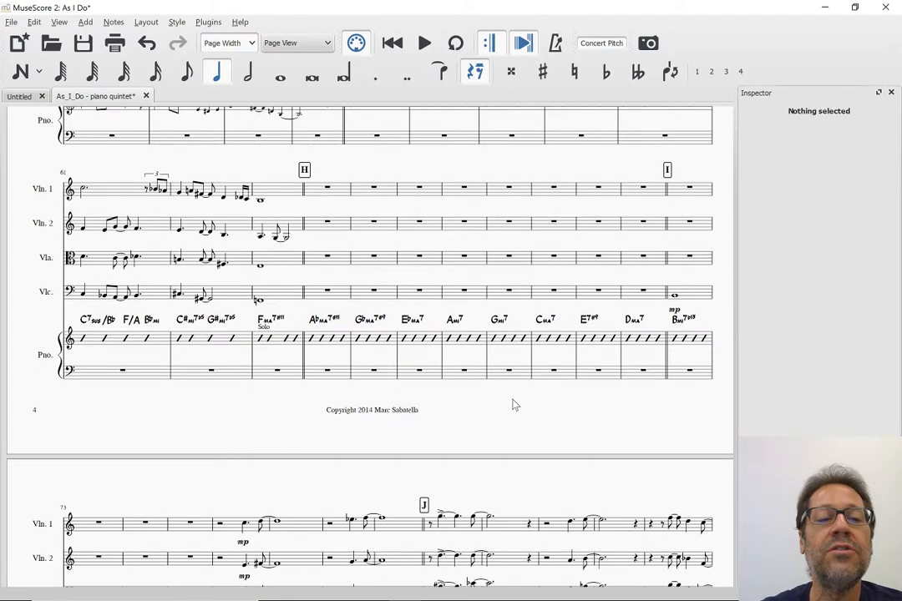
pyautogui.scroll(-7, 513, 404)
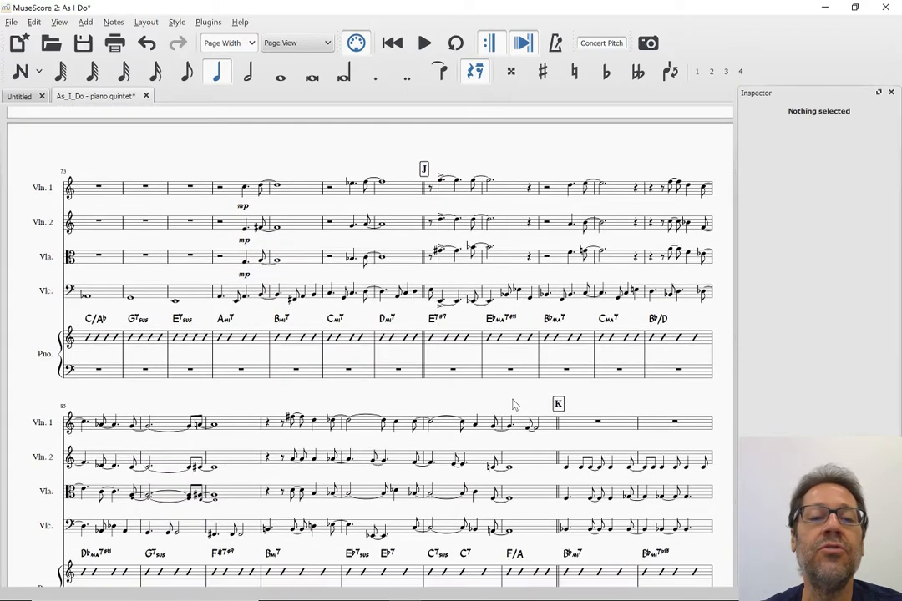
pyautogui.scroll(-2, 513, 404)
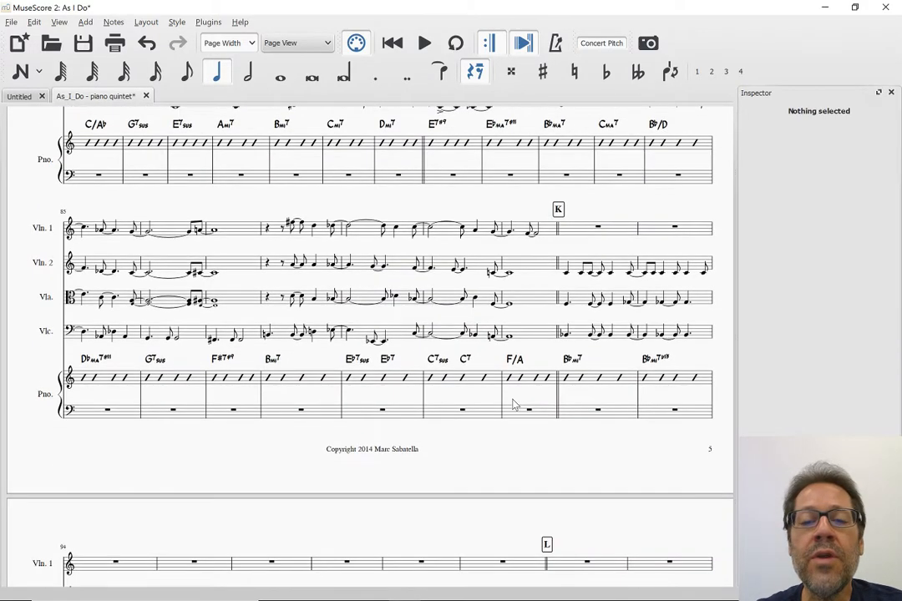
pyautogui.scroll(-6, 513, 404)
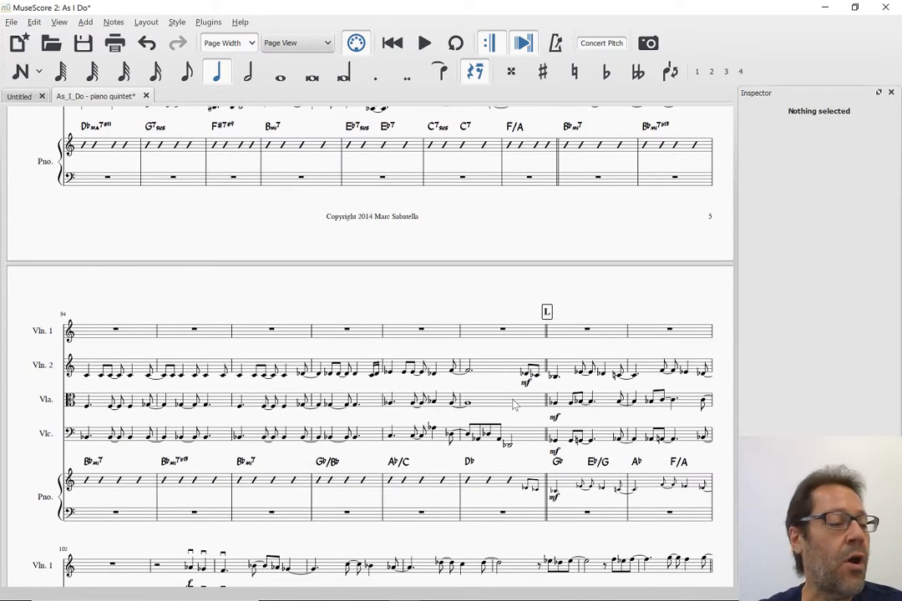
pyautogui.scroll(-2, 514, 404)
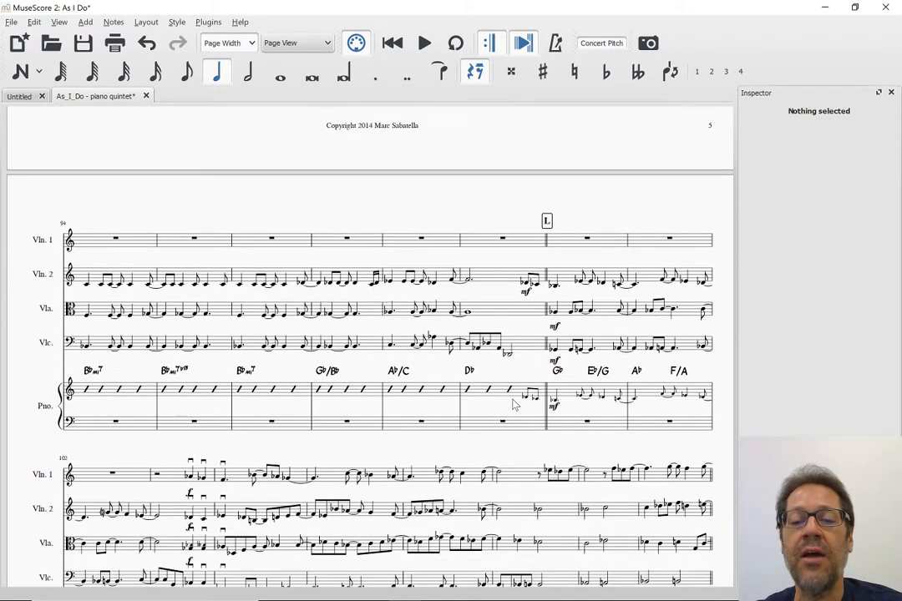
pyautogui.scroll(-2, 513, 404)
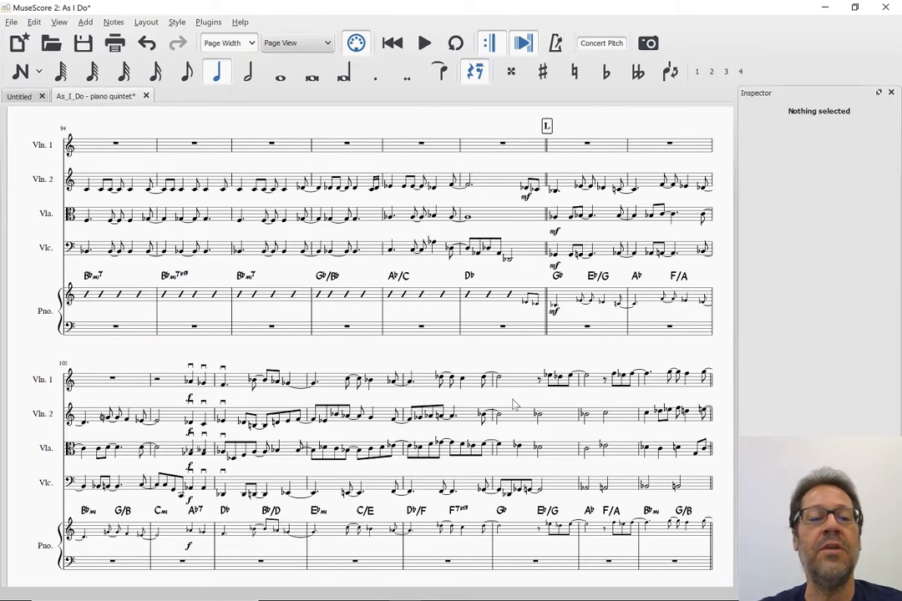
pyautogui.scroll(-1, 514, 404)
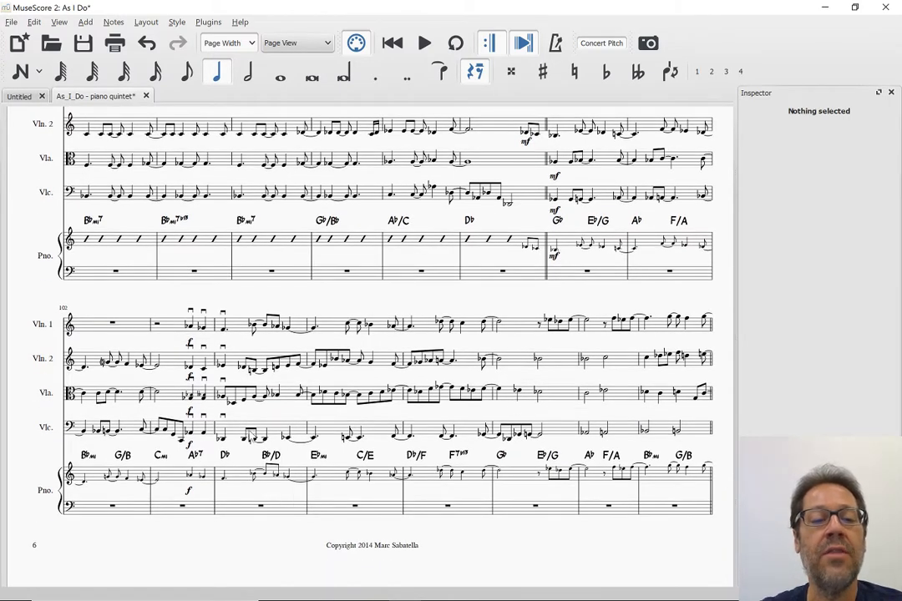
pyautogui.scroll(-1, 197, 373)
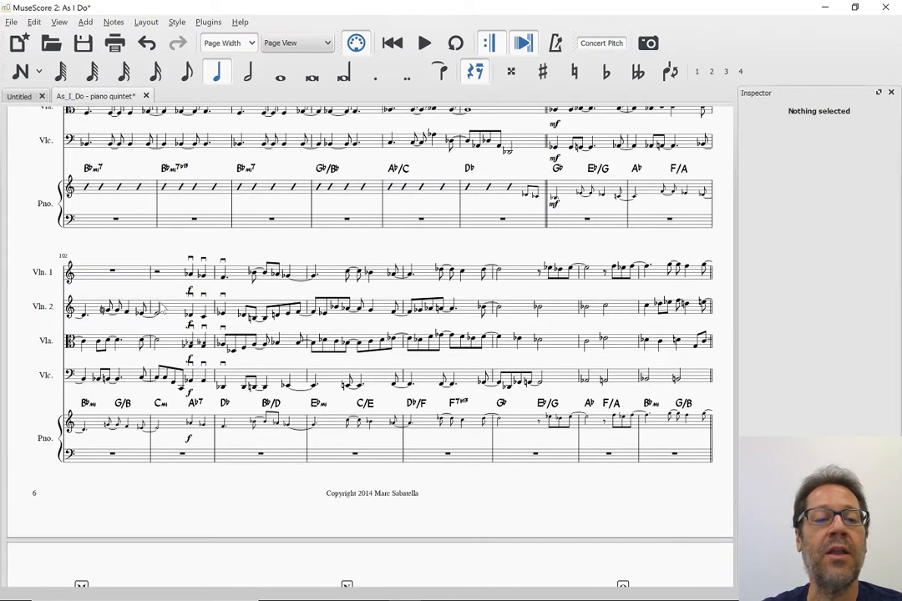
# Step: Try raising the first violin's f in measure 104 by 1.00sp, away from the second violin's down bow, and reset its position
pyautogui.click(190, 291)
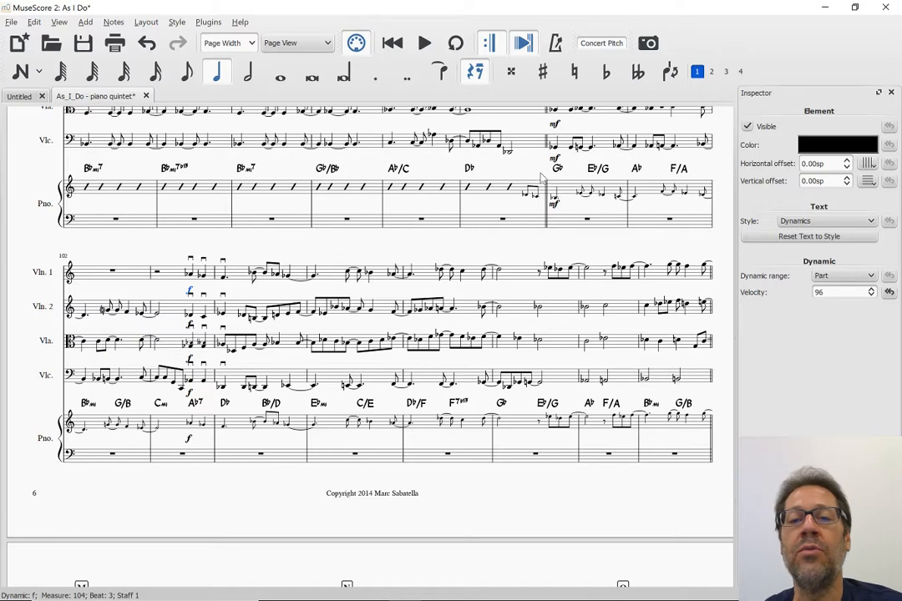
pyautogui.scroll(3, 564, 242)
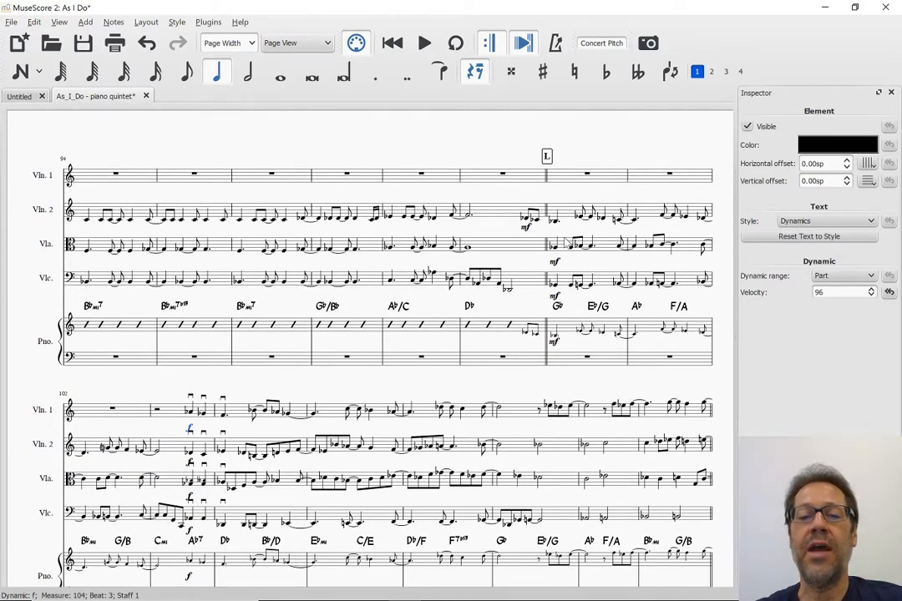
pyautogui.scroll(-1, 566, 242)
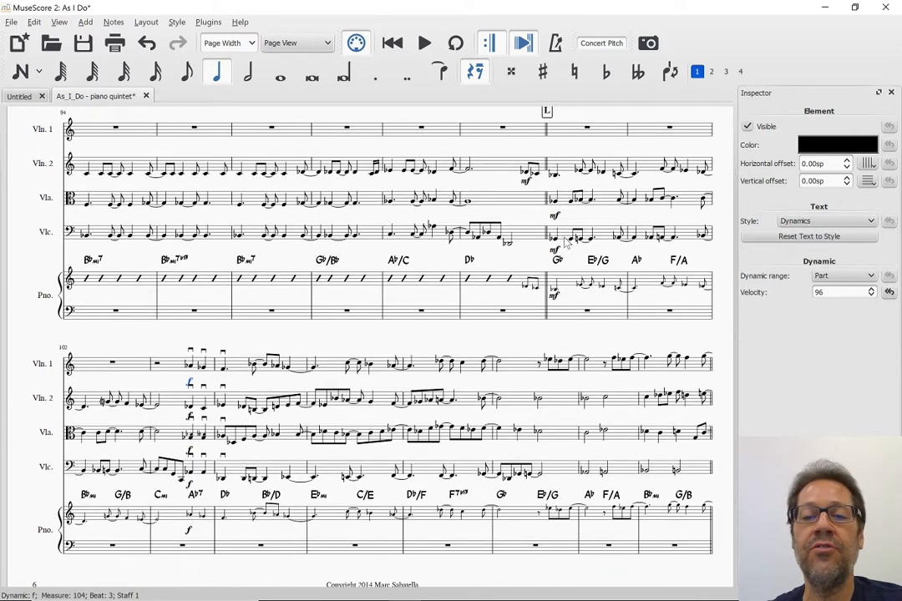
pyautogui.scroll(-2, 380, 271)
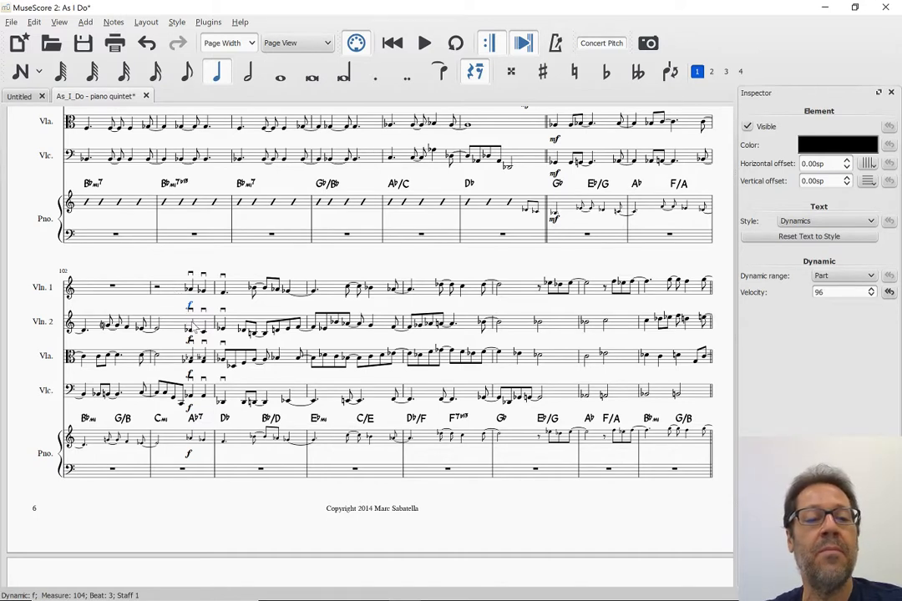
pyautogui.click(190, 311)
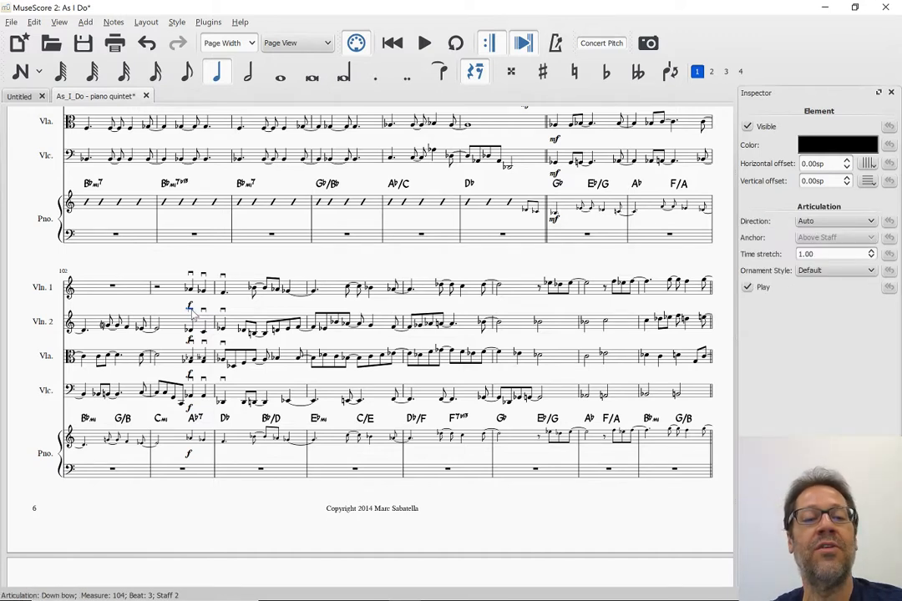
pyautogui.click(189, 305)
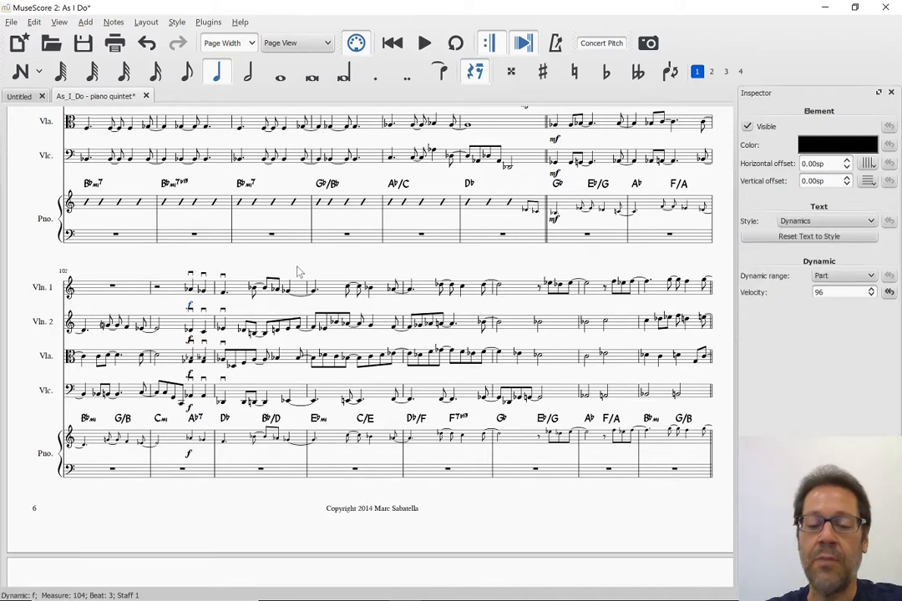
pyautogui.hotkey('ctrl', 'Up')
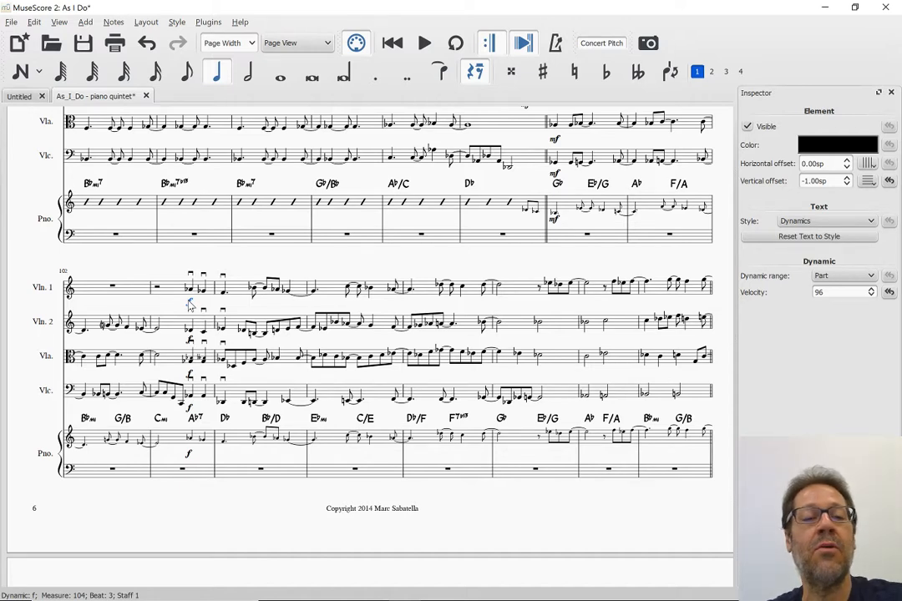
pyautogui.hotkey('ctrl', 'r')
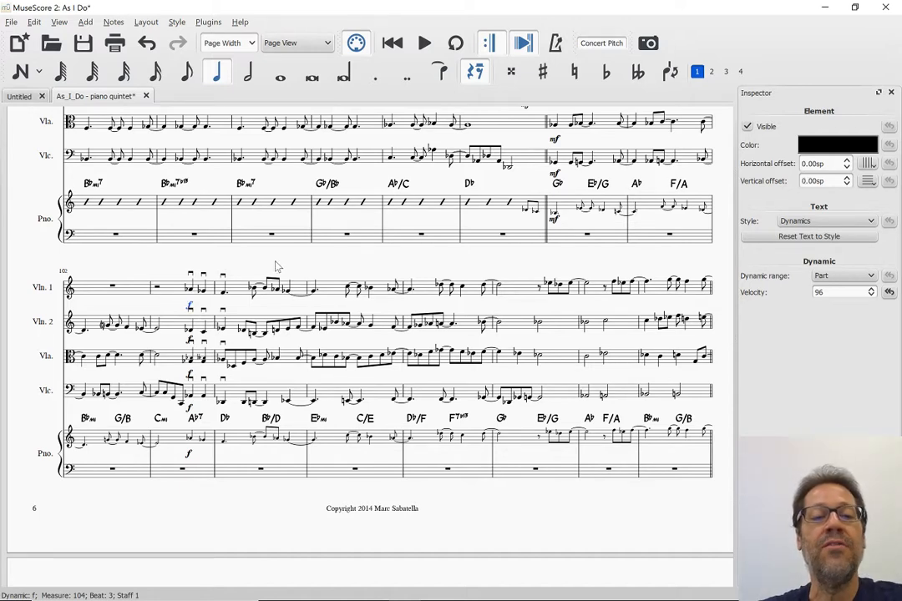
# Step: Set the horizontal offset of the f dynamics in measure 104 to -1.00sp for Violin 1, Violin 2 and Viola
pyautogui.hotkey('ctrl', 'Left')
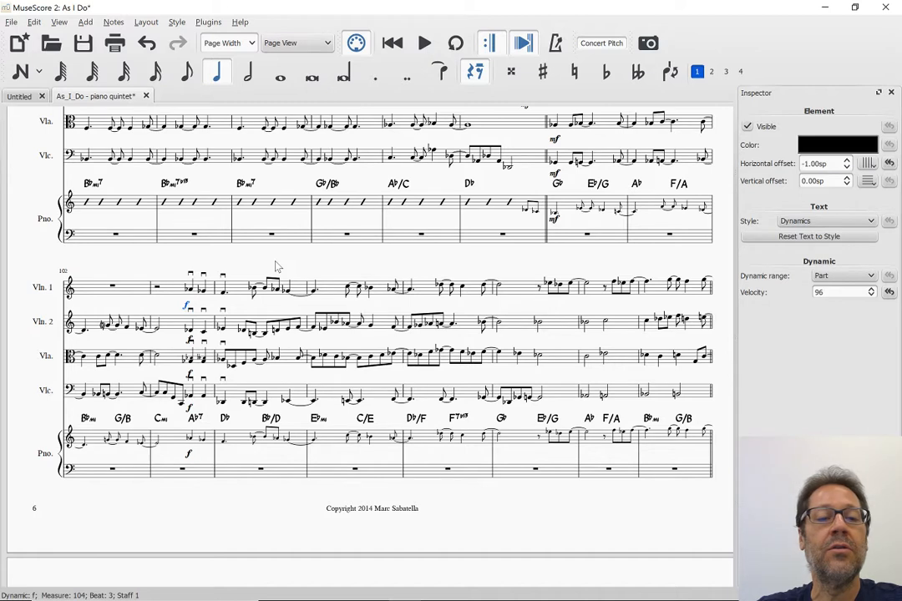
pyautogui.click(190, 340)
pyautogui.hotkey('ctrl', 'Left')
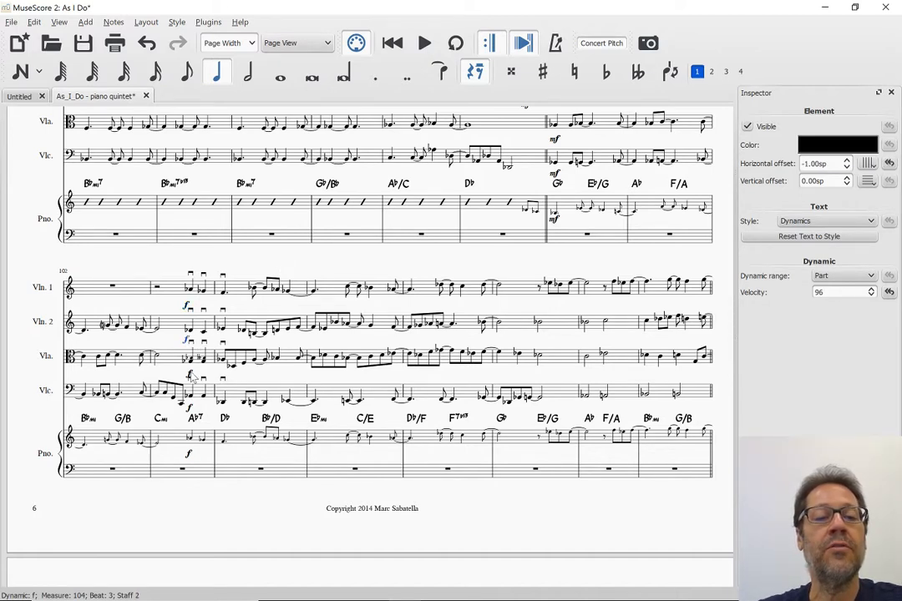
pyautogui.click(190, 375)
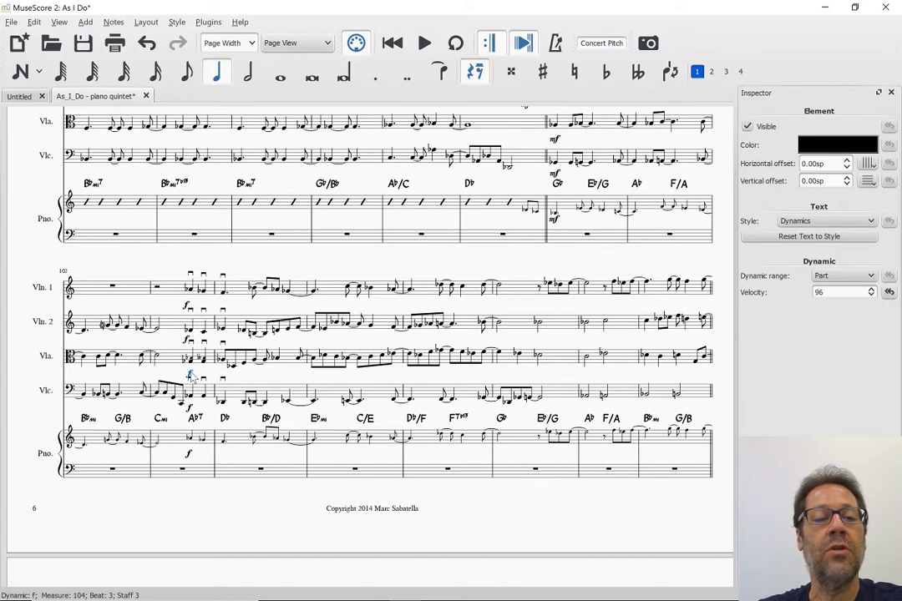
pyautogui.hotkey('ctrl', 'Left')
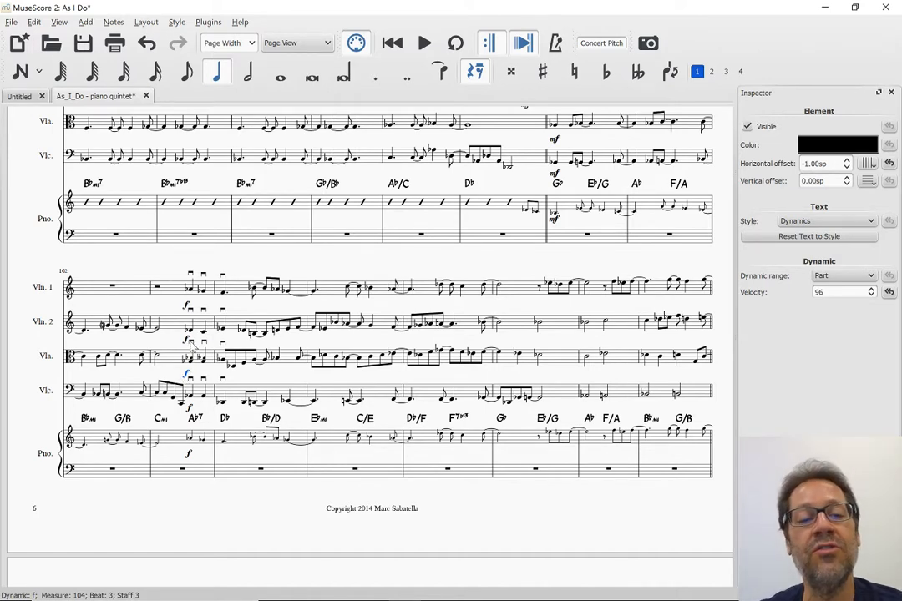
# Step: Set the horizontal offset of the cello's ff in measure 135 to -2.00sp to clear the low note and C chord symbol
pyautogui.scroll(-1, 242, 350)
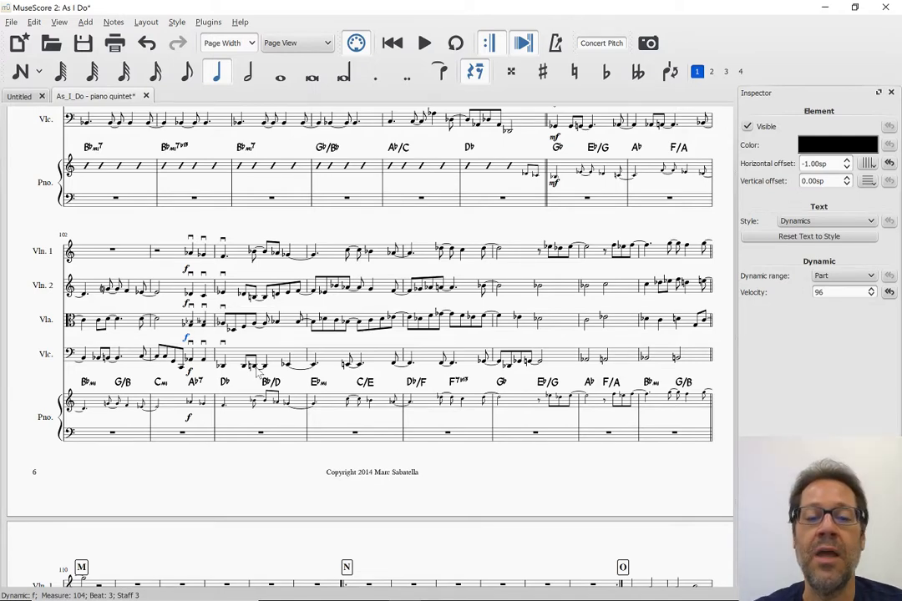
pyautogui.scroll(-6, 258, 373)
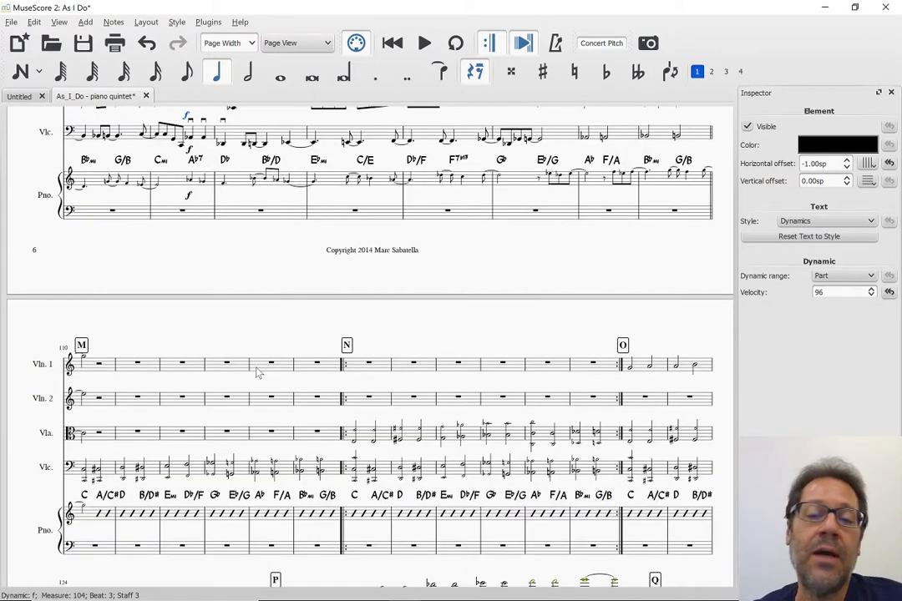
pyautogui.scroll(-2, 258, 373)
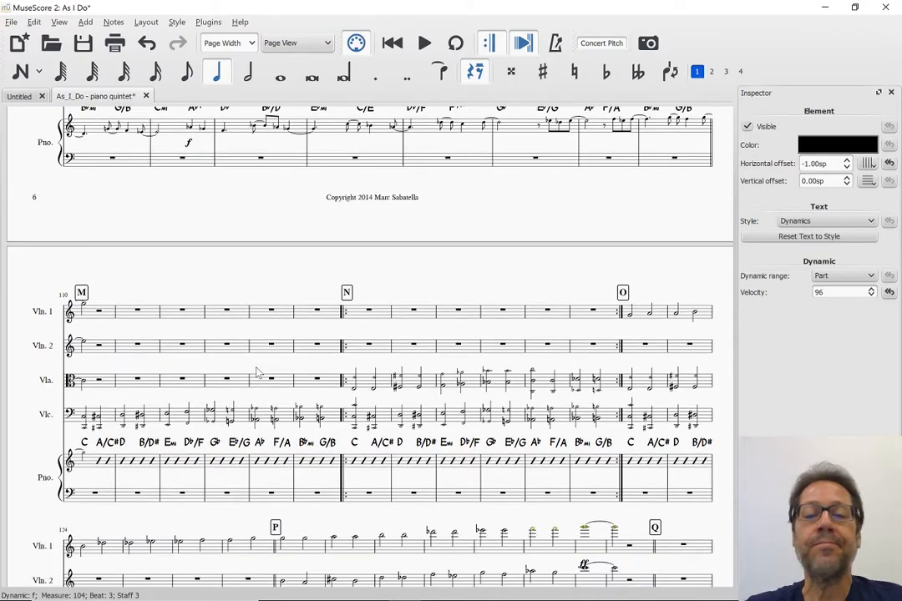
pyautogui.scroll(4, 257, 373)
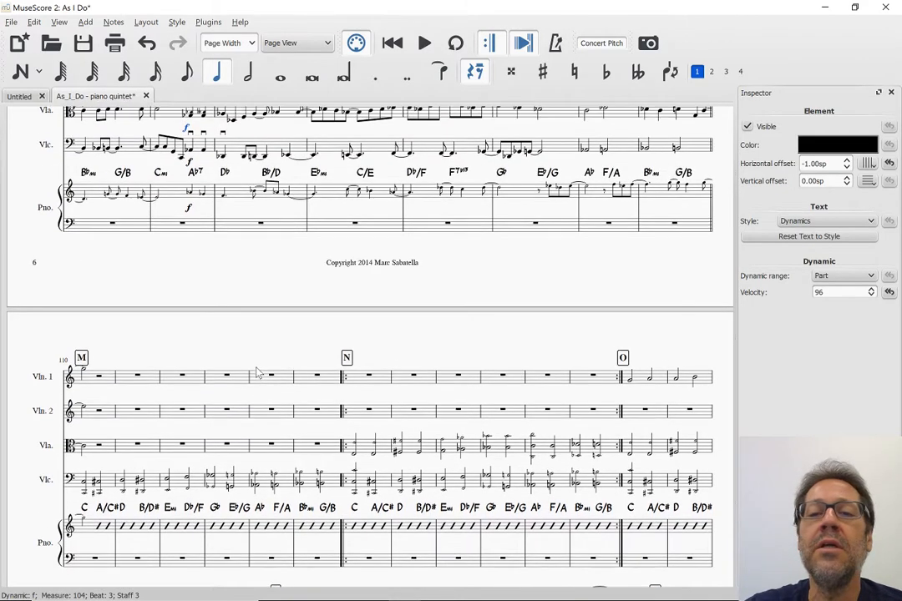
pyautogui.scroll(-3, 258, 373)
pyautogui.scroll(-7, 258, 373)
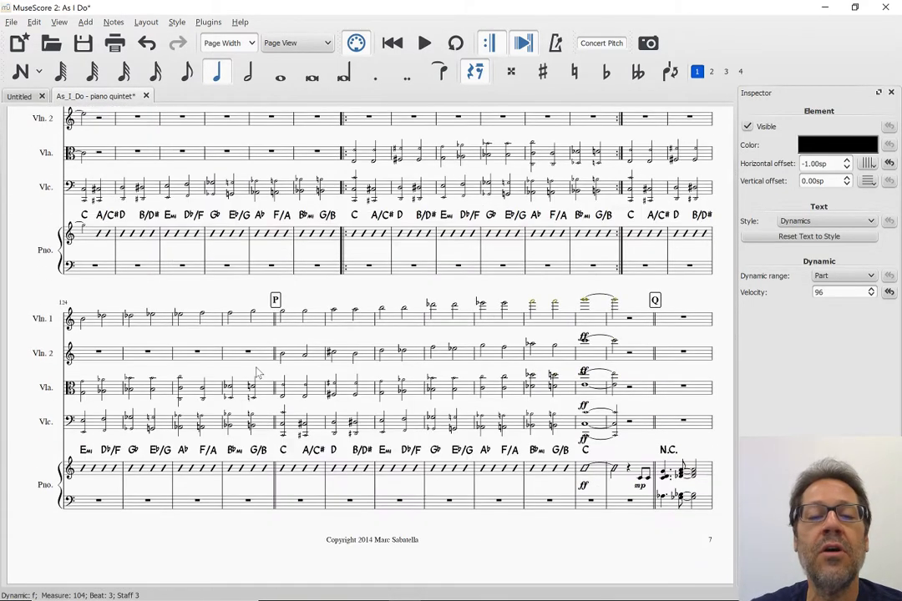
pyautogui.scroll(-5, 258, 373)
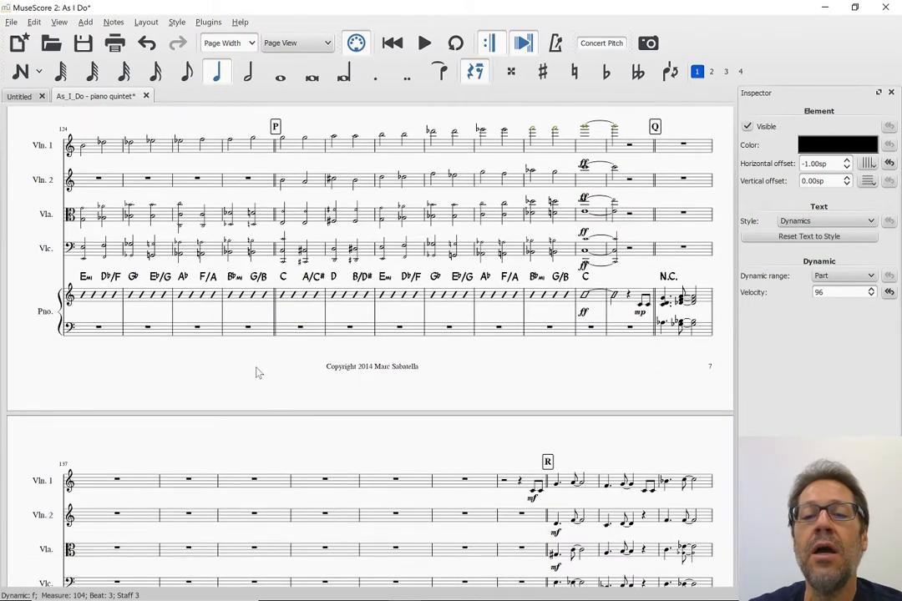
pyautogui.click(584, 265)
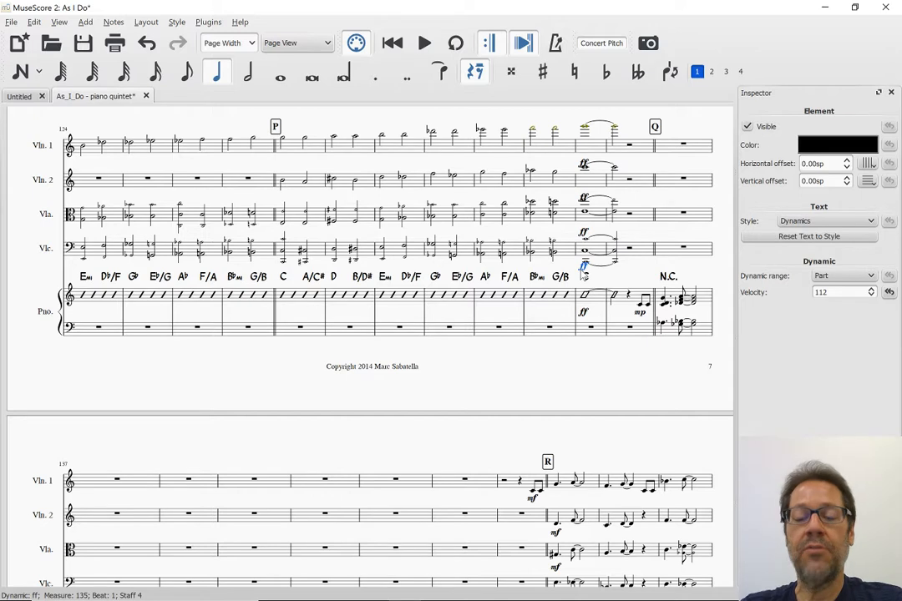
pyautogui.hotkey('ctrl', 'Left')
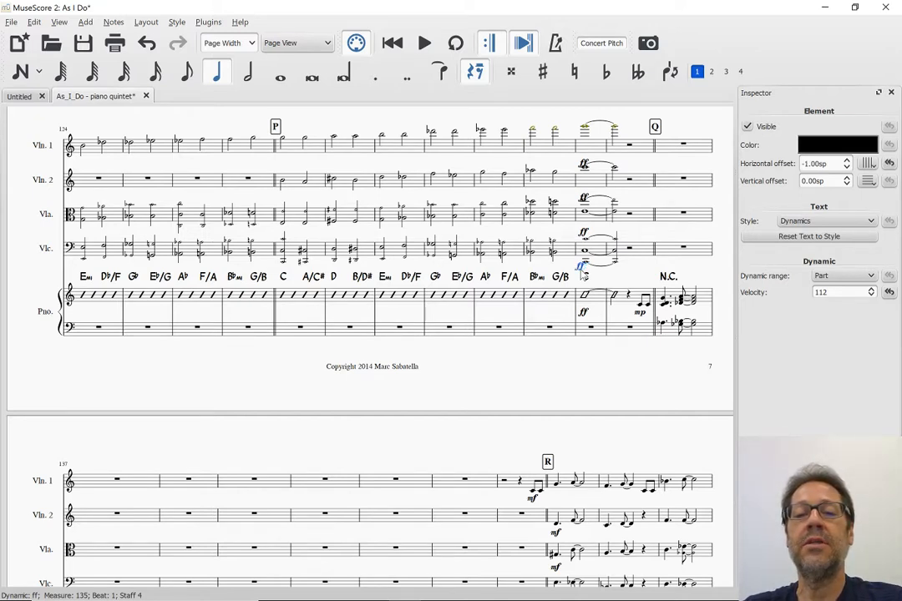
pyautogui.hotkey('ctrl', 'Left')
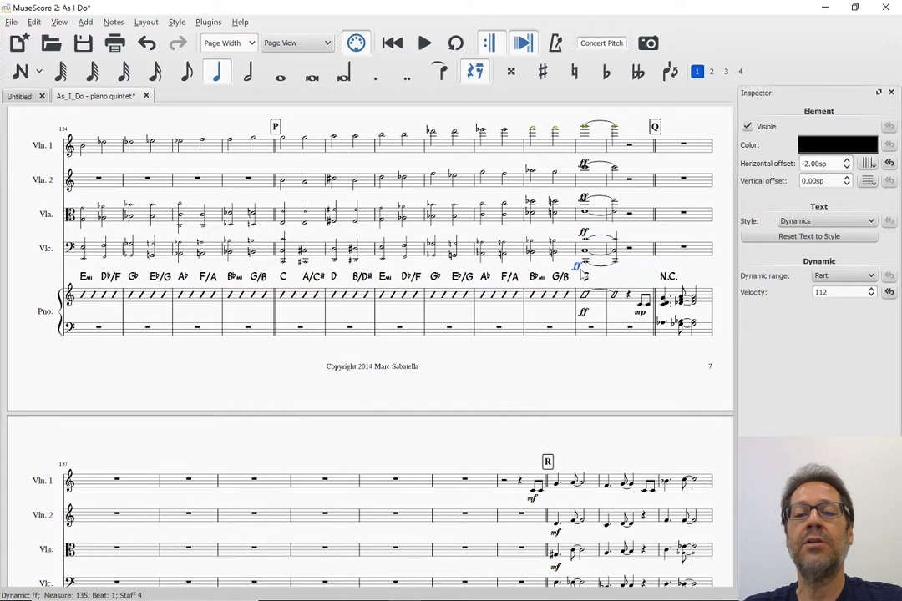
# Step: Set both the horizontal and vertical offsets of the Violin 2 and Violin 1 ff dynamics in measure 135 to -1.00sp
pyautogui.click(583, 199)
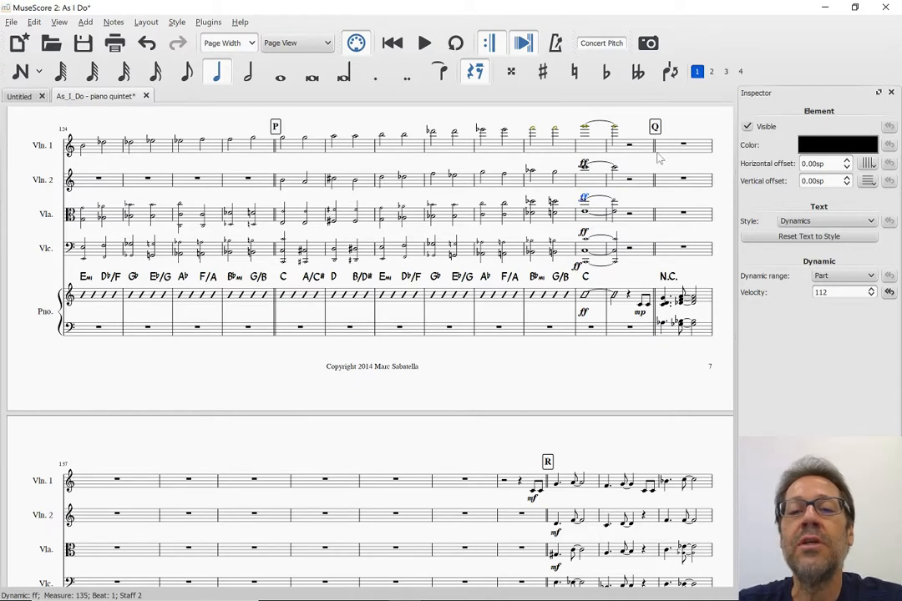
pyautogui.hotkey('ctrl', 'Up')
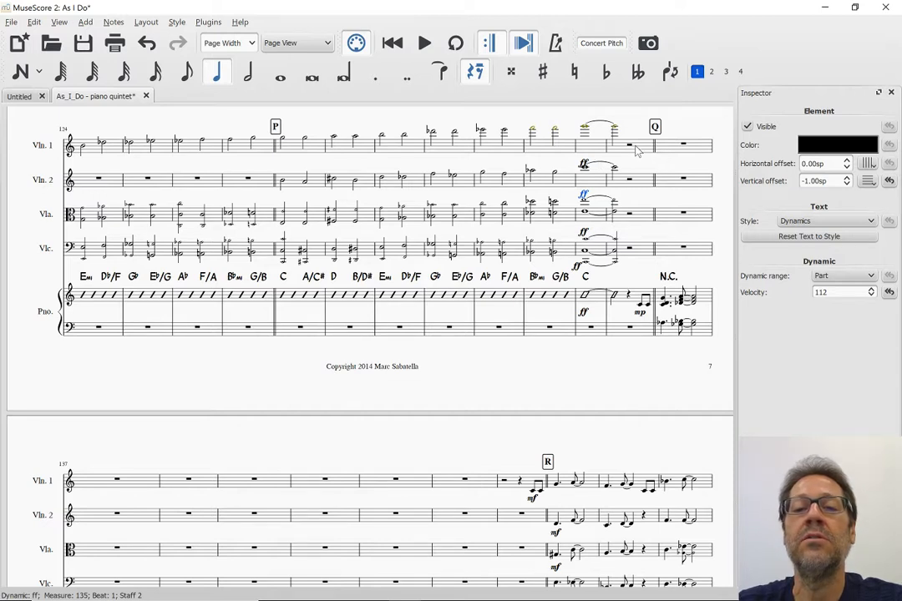
pyautogui.hotkey('ctrl', 'Left')
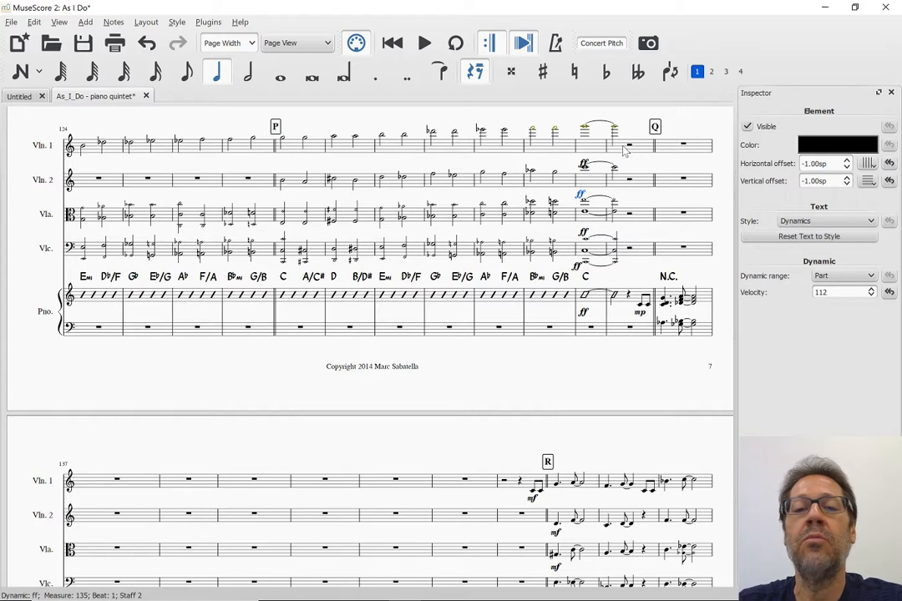
pyautogui.click(584, 164)
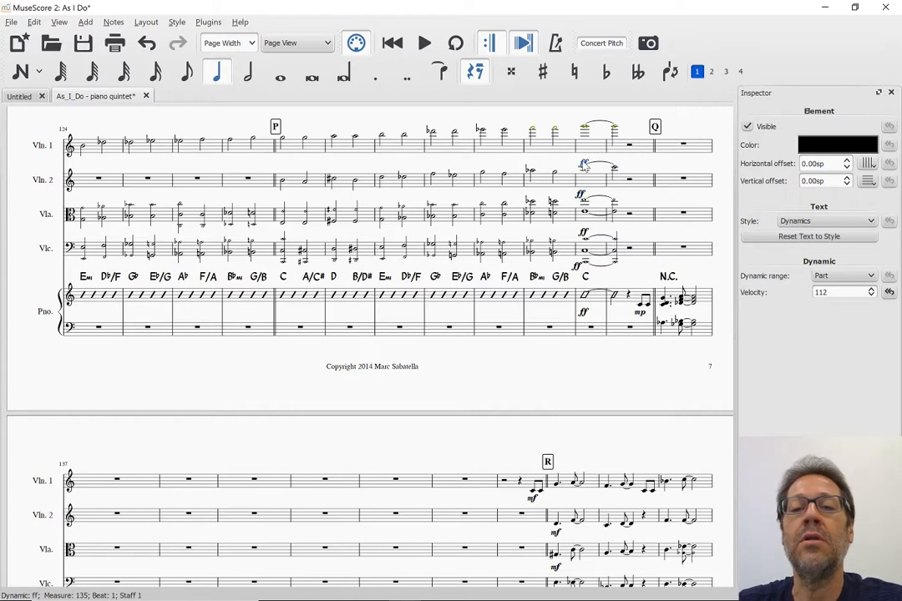
pyautogui.hotkey('ctrl', 'Up')
pyautogui.hotkey('ctrl', 'Left')
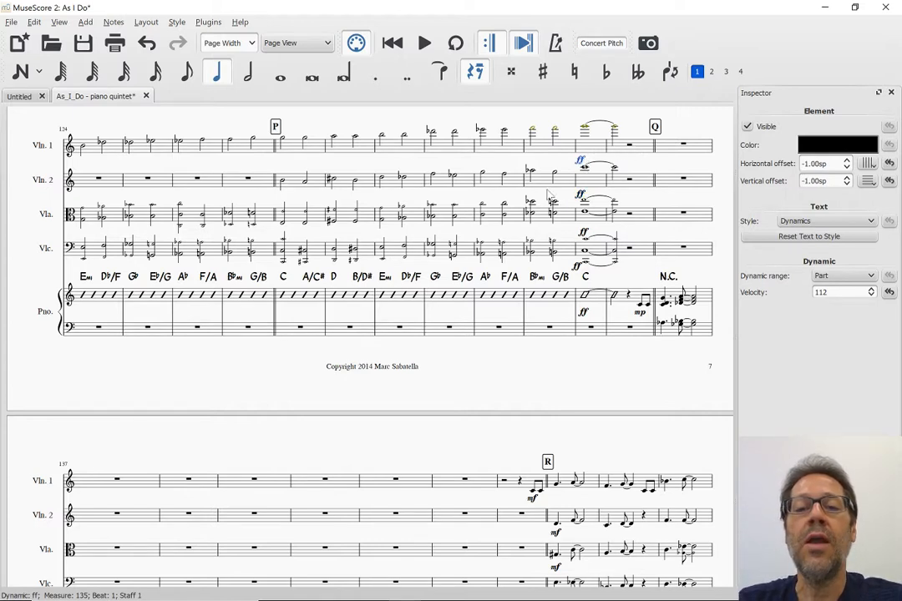
# Step: Try filling measures 132 and 133 of the piano's lower staff with slashes, and undo the fill
pyautogui.click(434, 335)
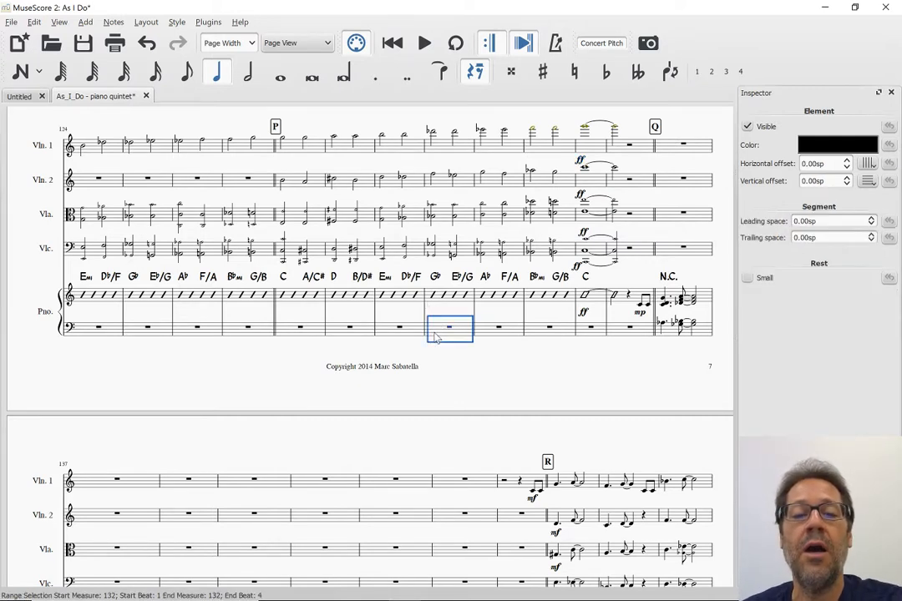
pyautogui.keyDown('shift'); pyautogui.click(482, 338); pyautogui.keyUp('shift')
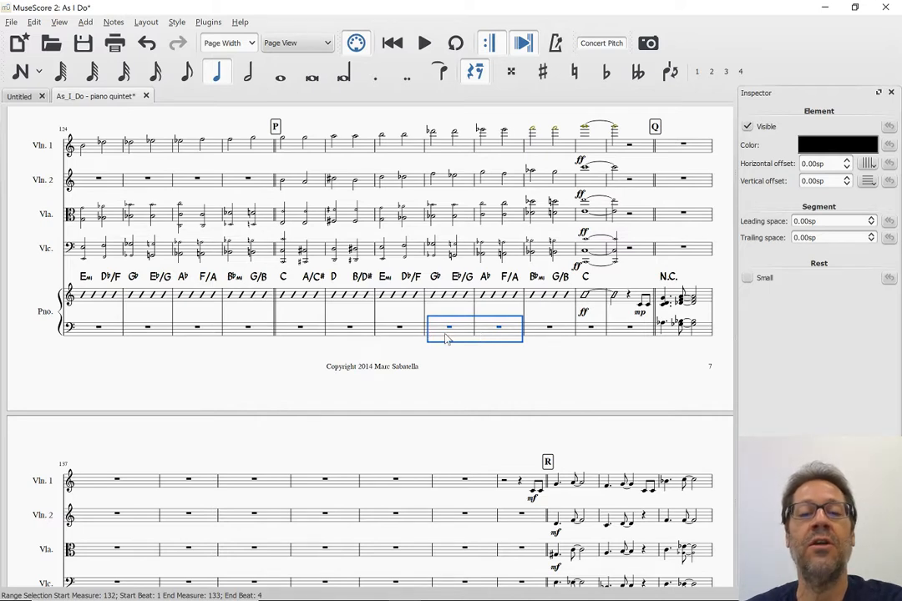
pyautogui.hotkey('shift', 'Left')
pyautogui.keyDown('shift'); pyautogui.click(517, 341); pyautogui.keyUp('shift')
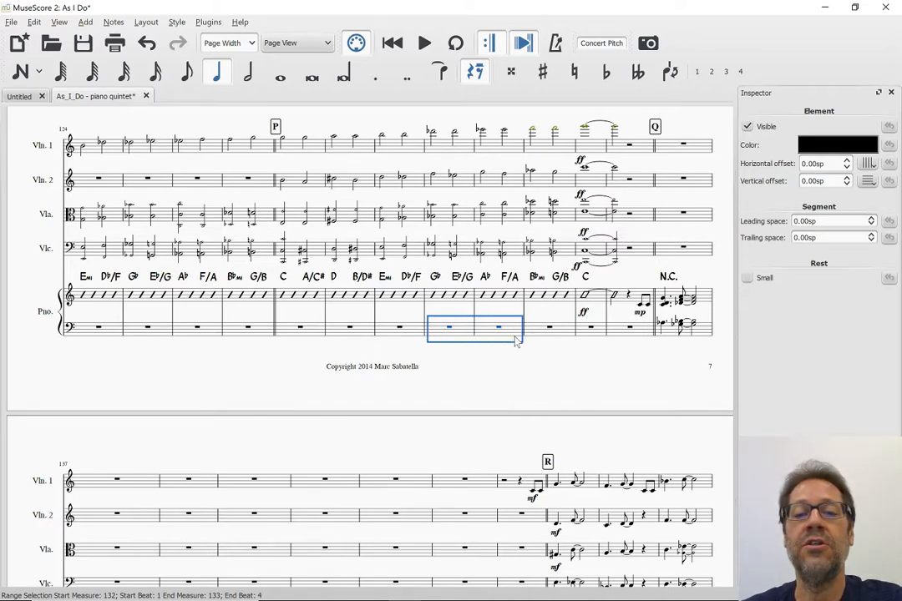
pyautogui.click(34, 22)
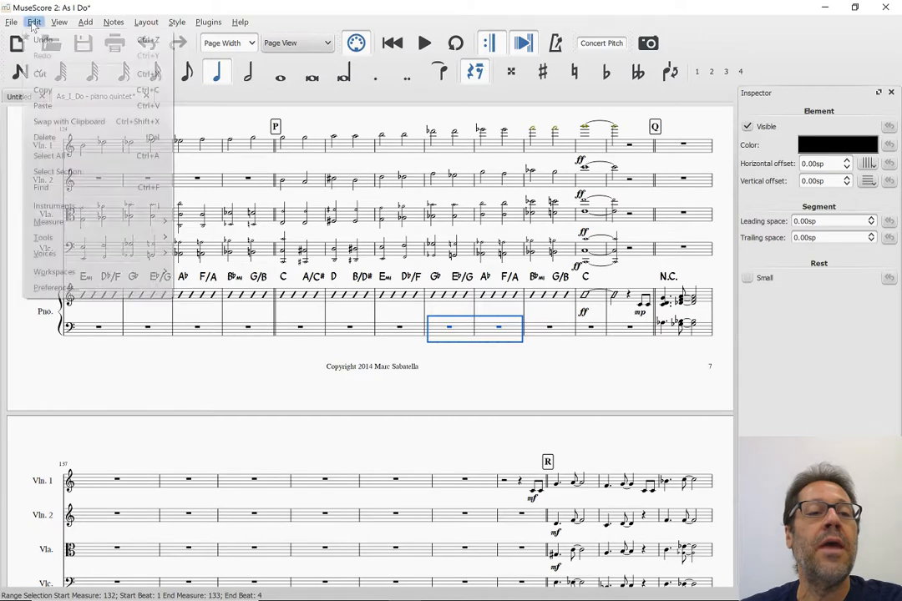
pyautogui.moveTo(65, 253)
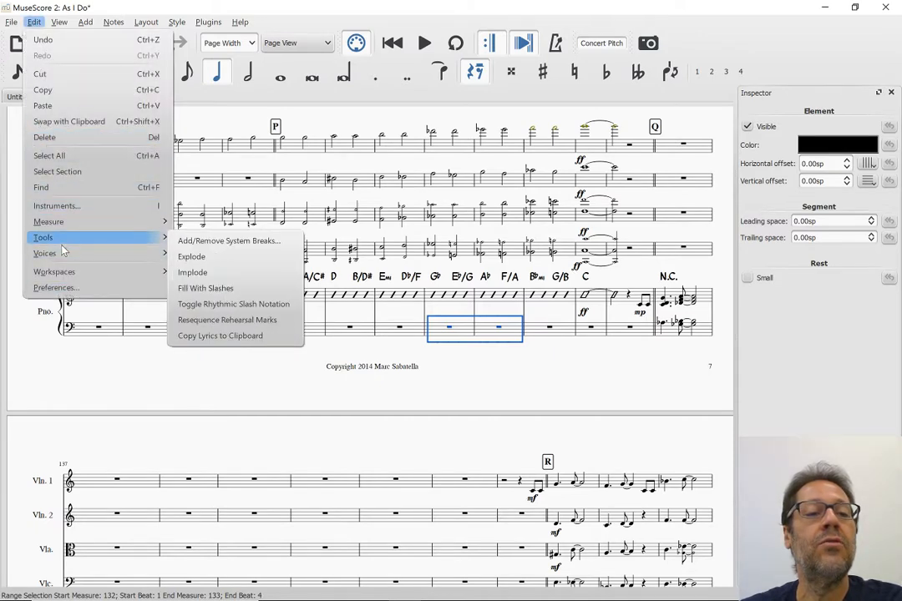
pyautogui.click(216, 288)
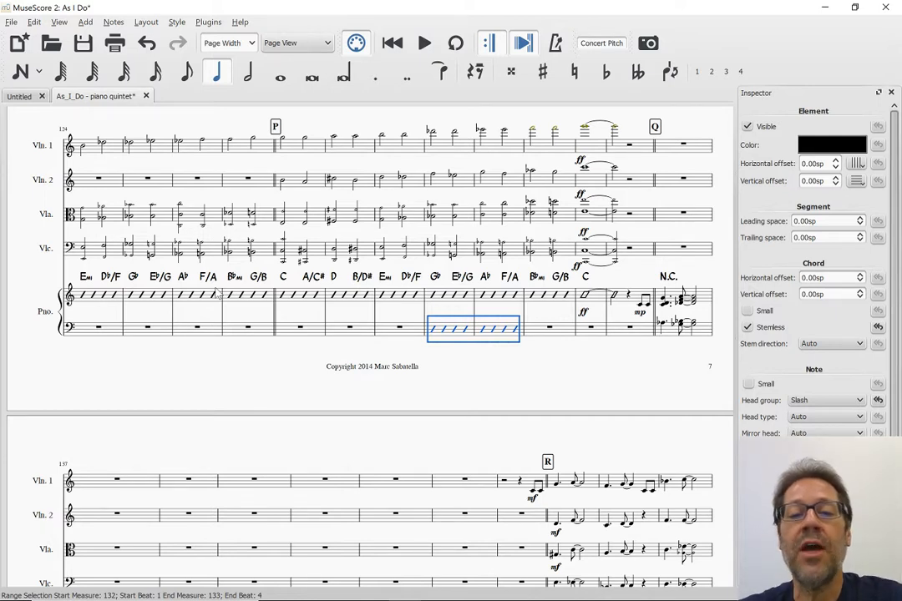
pyautogui.hotkey('ctrl', 'z')
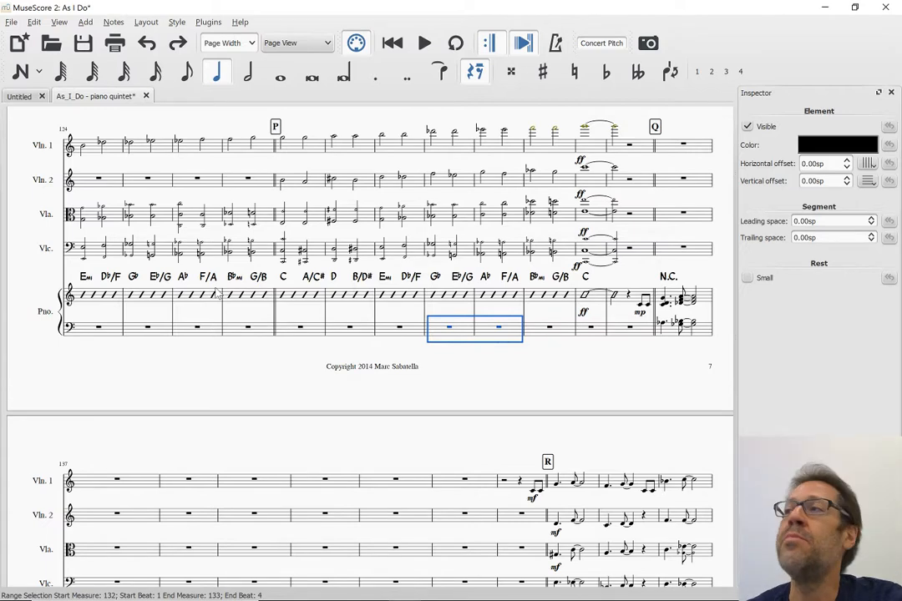
# Step: Look through the staves from rehearsal mark Q past T and return to the piano chords at Q
pyautogui.scroll(-1, 216, 293)
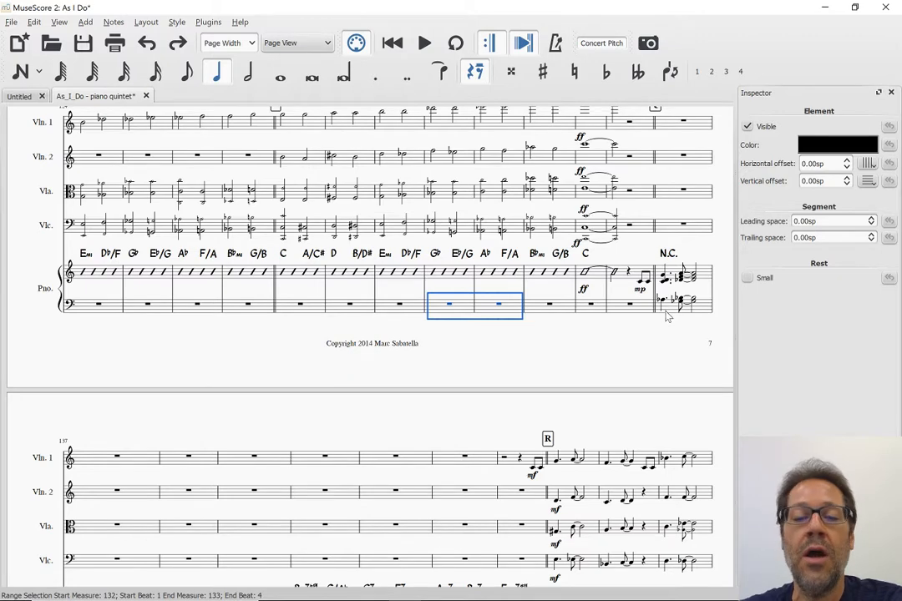
pyautogui.scroll(-2, 667, 316)
pyautogui.scroll(2, 667, 316)
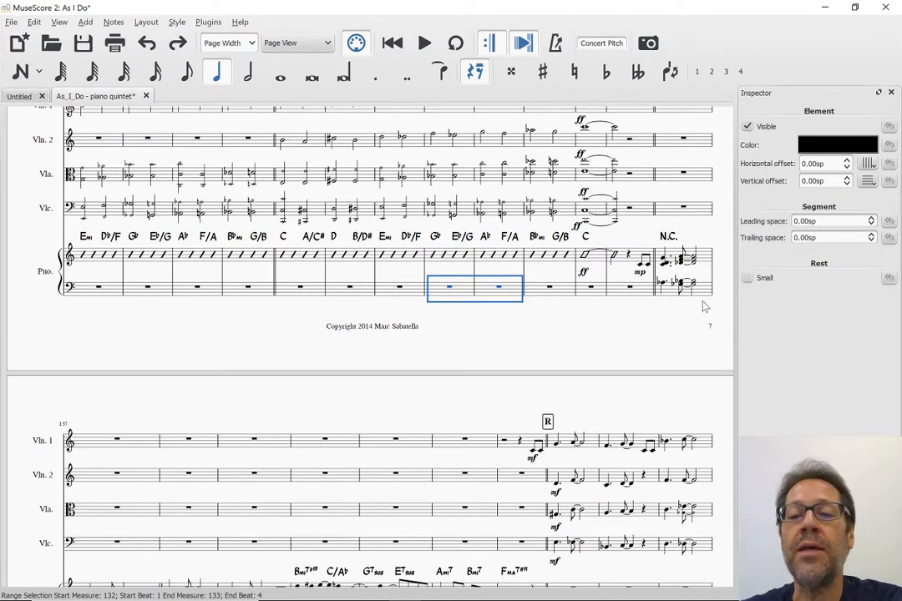
pyautogui.scroll(-4, 703, 306)
pyautogui.scroll(-10, 704, 306)
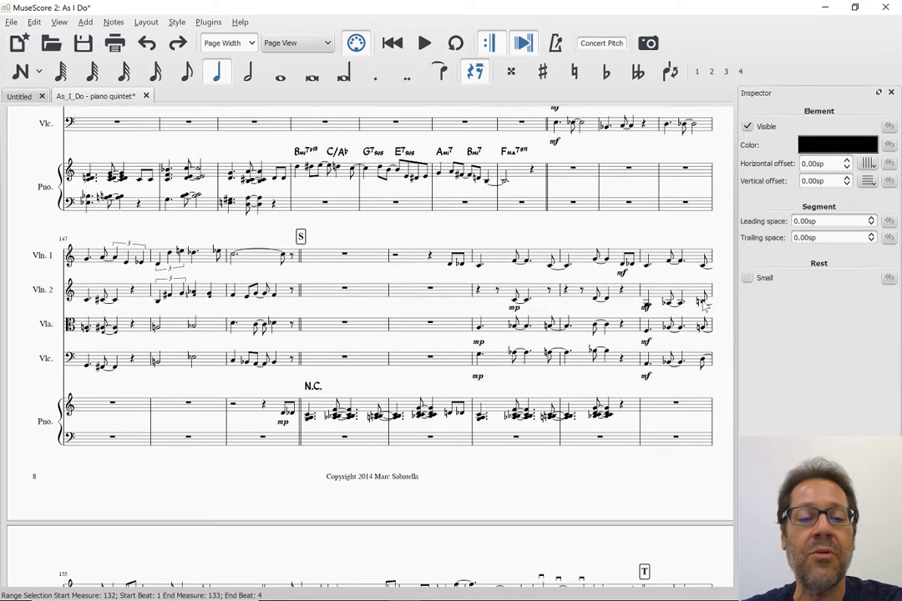
pyautogui.scroll(4, 704, 306)
pyautogui.scroll(-14, 704, 307)
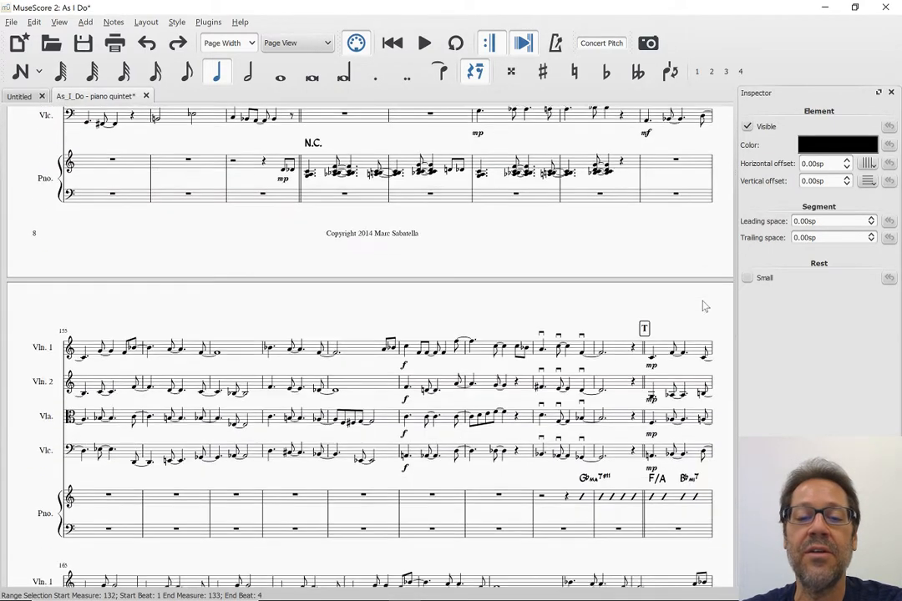
pyautogui.scroll(-10, 704, 307)
pyautogui.scroll(20, 704, 306)
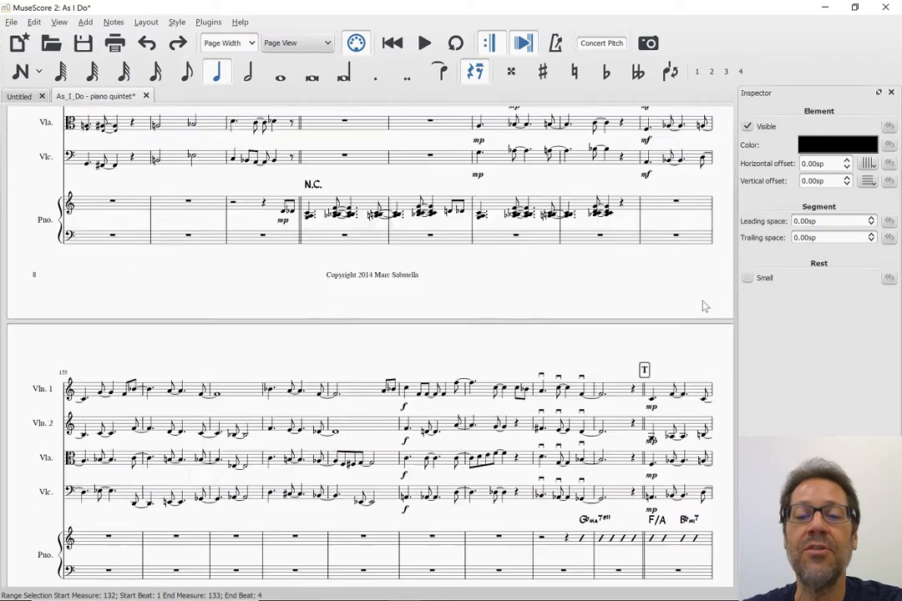
pyautogui.scroll(9, 704, 306)
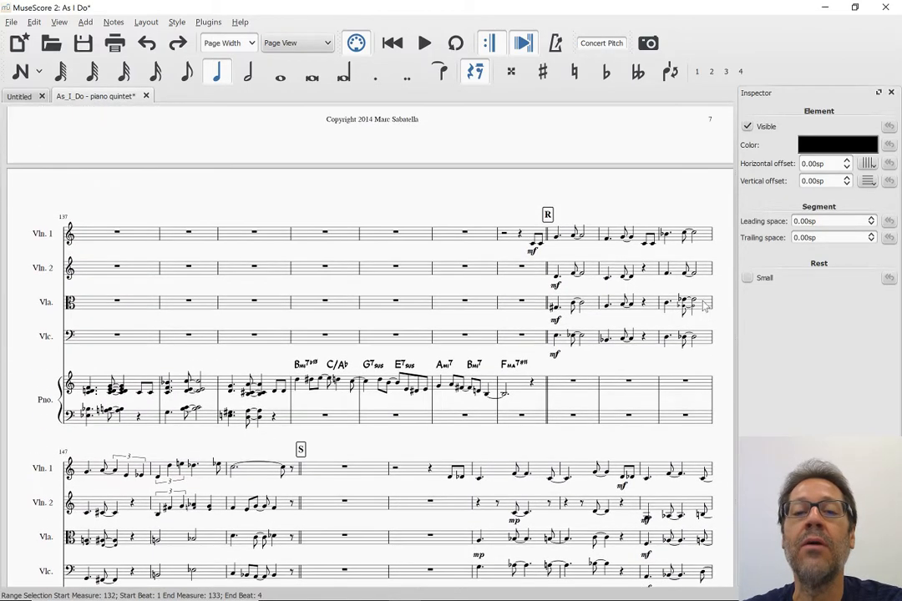
pyautogui.scroll(9, 704, 306)
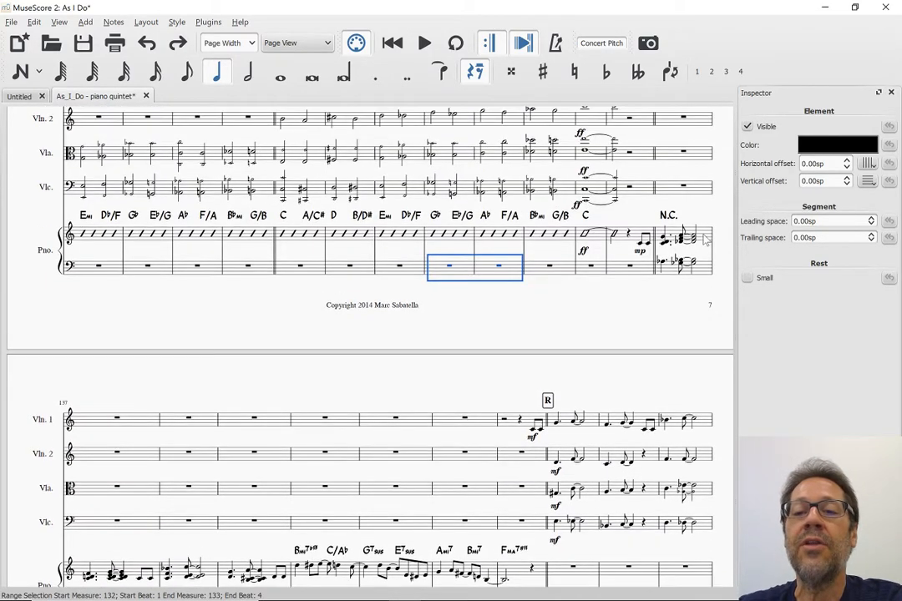
# Step: Try toggling rhythmic slash notation on the piano's upper-staff chords in measure 137, and undo it
pyautogui.click(704, 239)
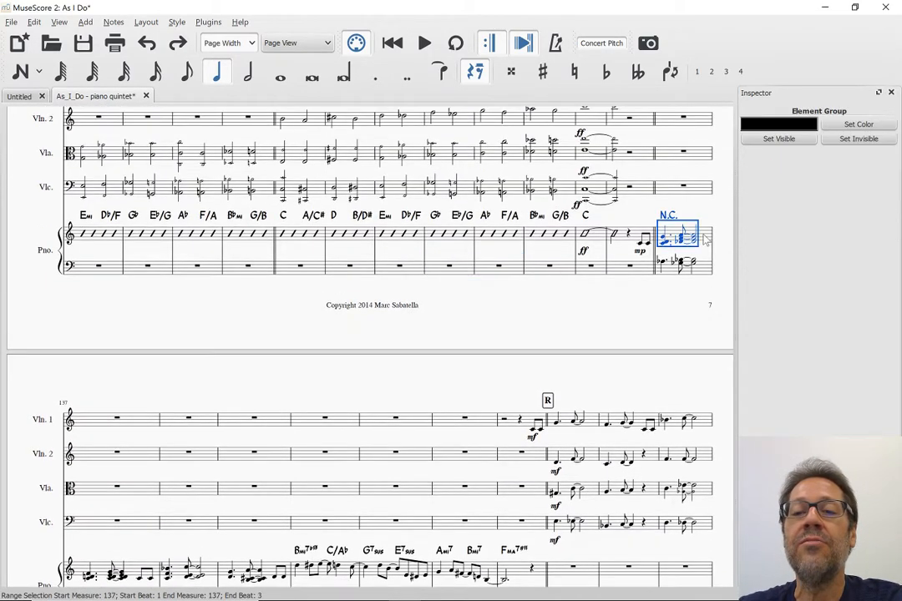
pyautogui.click(32, 22)
pyautogui.moveTo(83, 238)
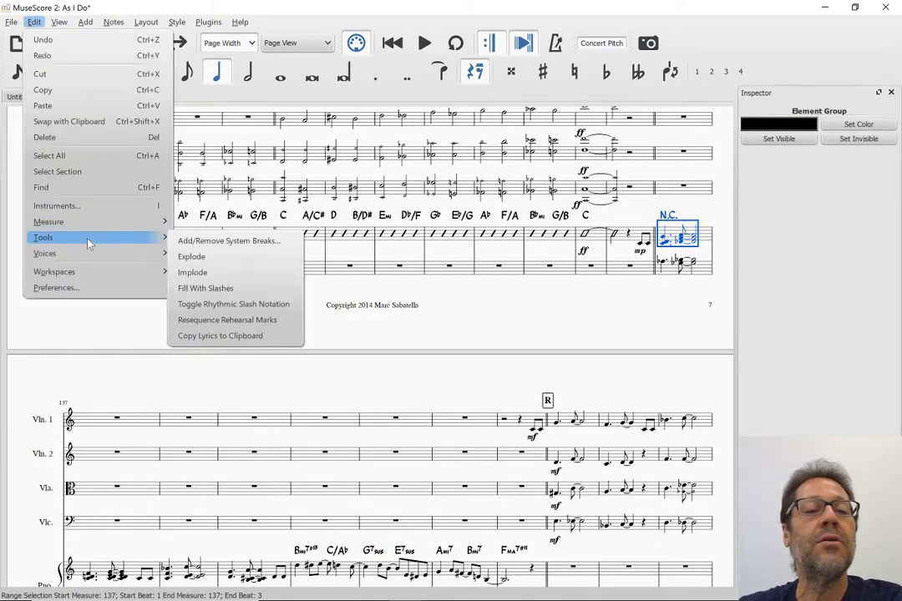
pyautogui.click(254, 310)
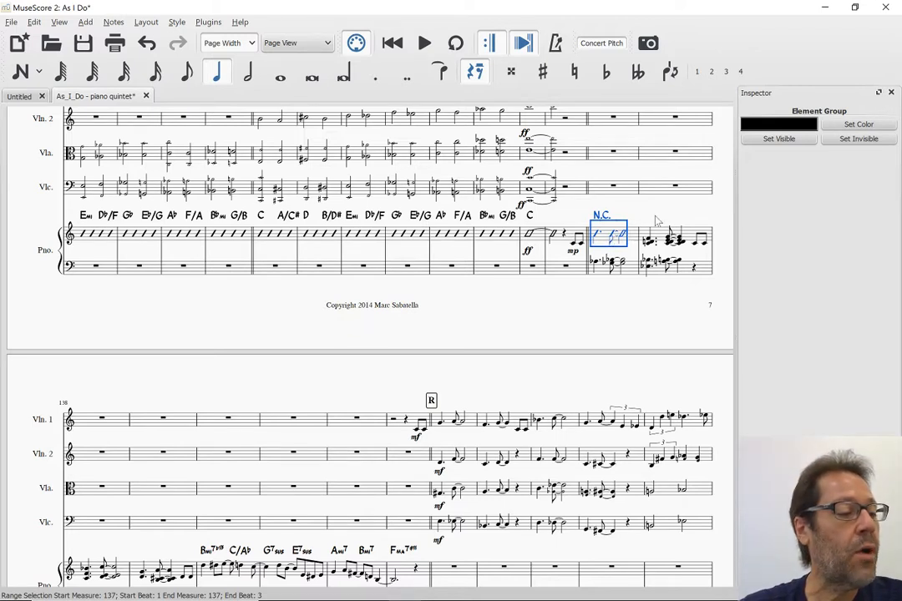
pyautogui.hotkey('ctrl', 'z')
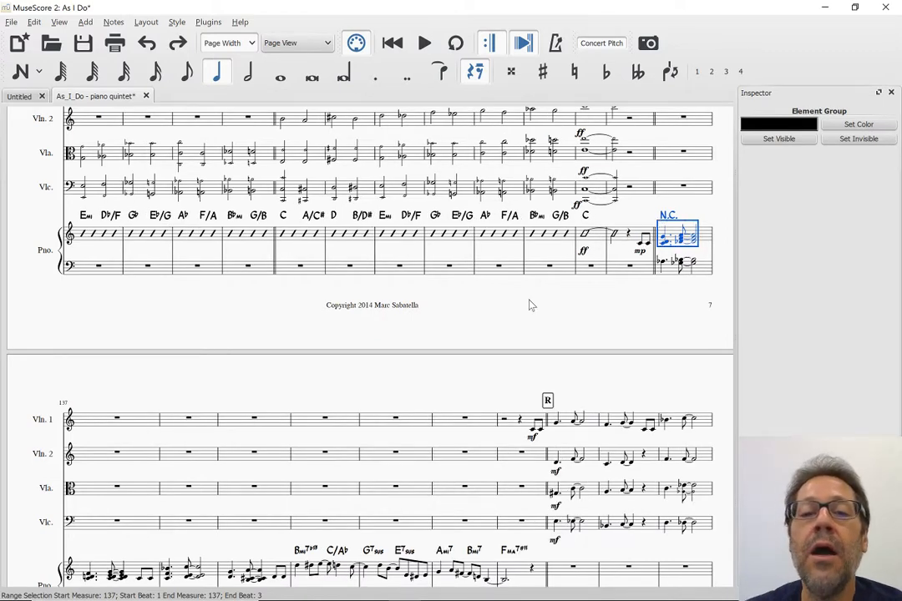
# Step: Set the vertical offset of the Violin 2 mp dynamic at rehearsal mark T to 1.00sp
pyautogui.scroll(-5, 528, 305)
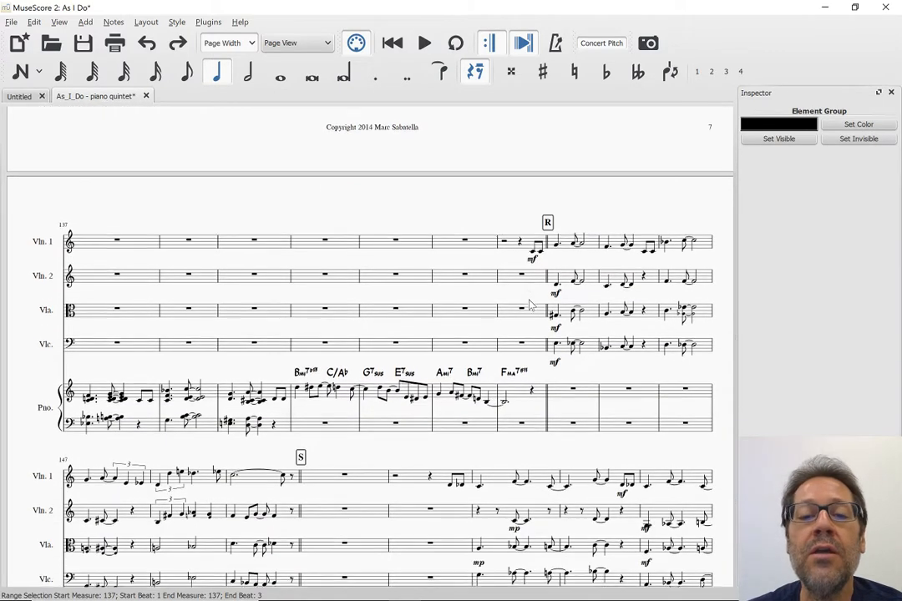
pyautogui.scroll(-3, 528, 305)
pyautogui.scroll(-2, 528, 305)
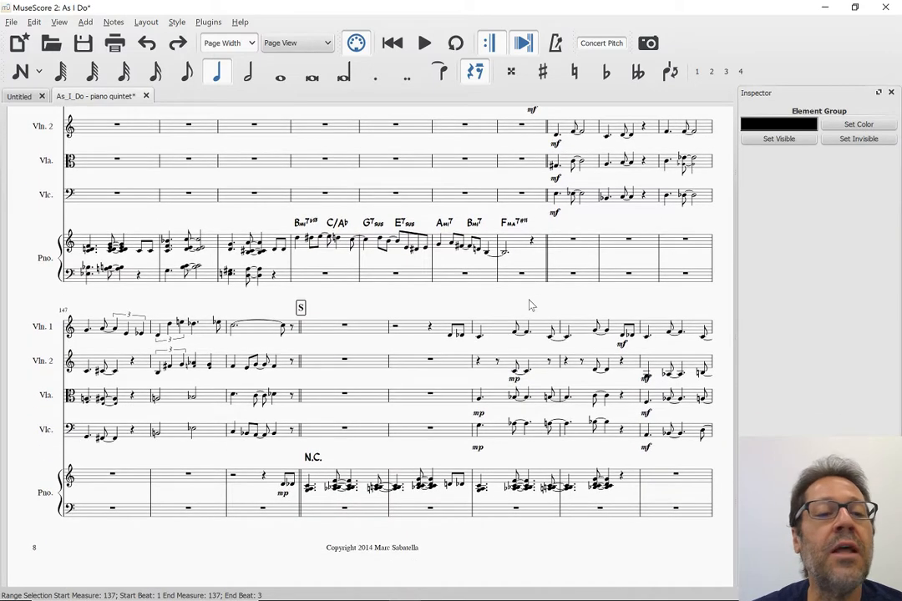
pyautogui.scroll(-3, 529, 305)
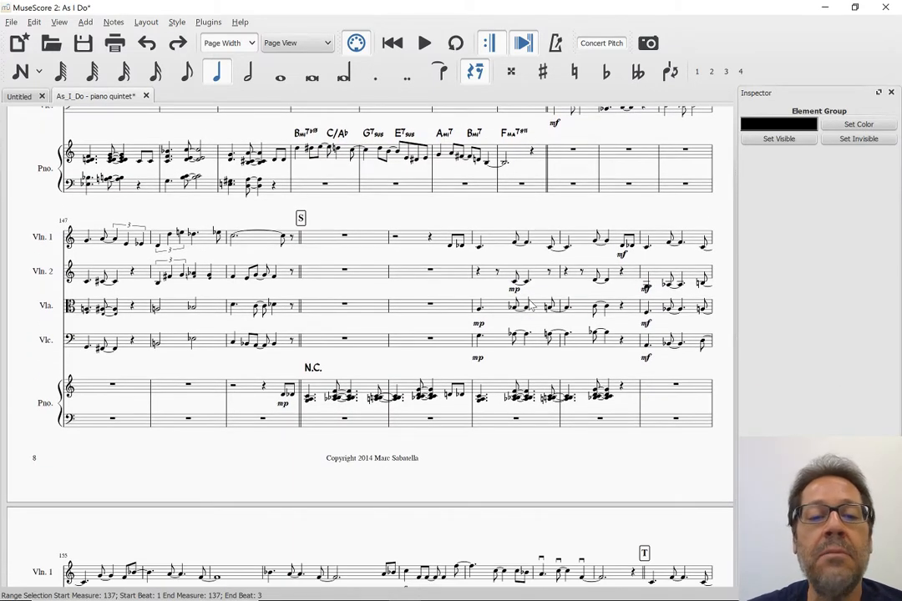
pyautogui.scroll(-1, 528, 305)
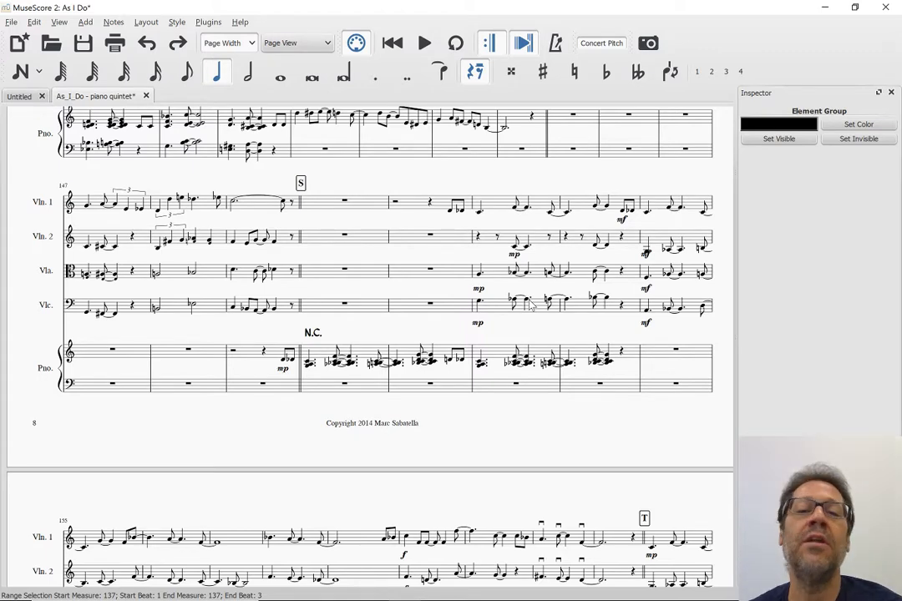
pyautogui.scroll(-2, 375, 327)
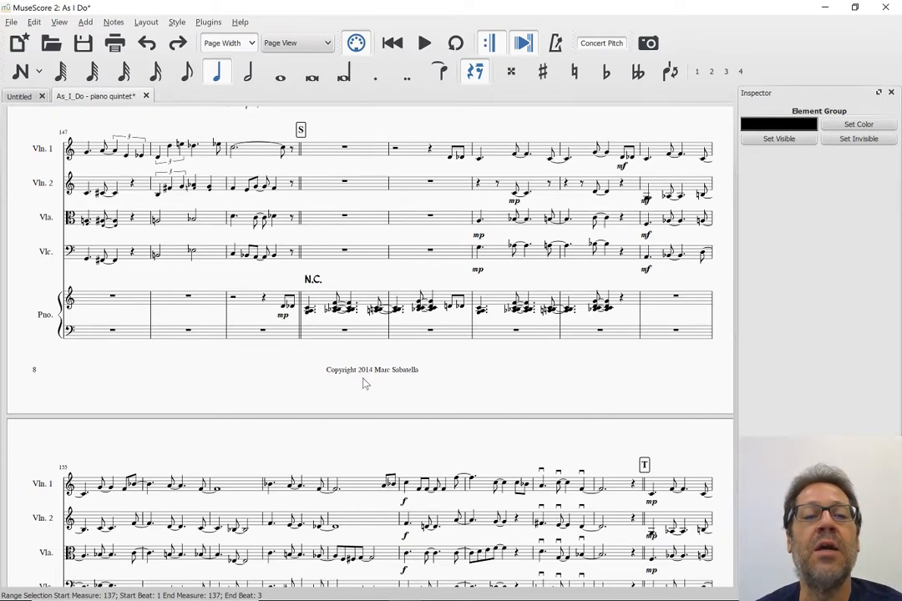
pyautogui.scroll(-1, 364, 383)
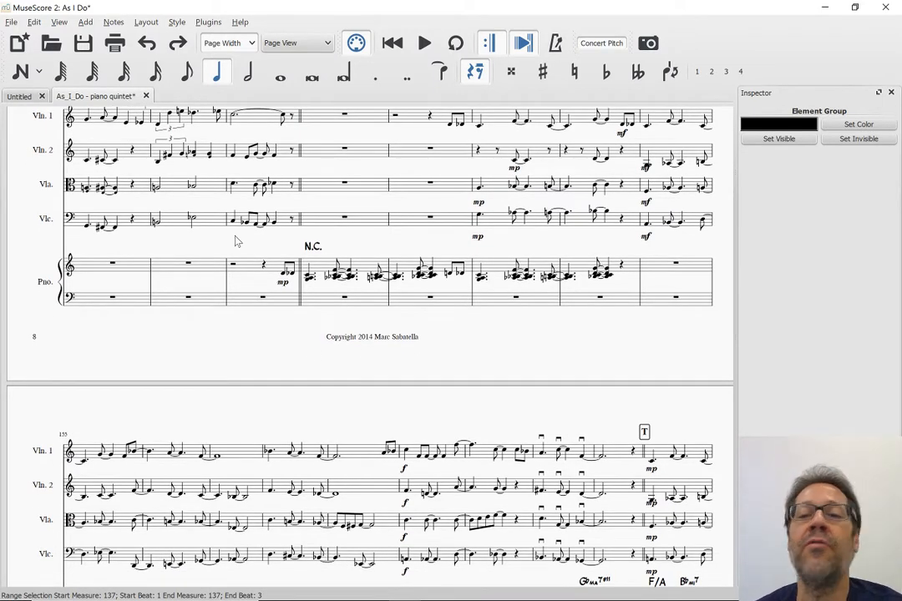
pyautogui.scroll(-7, 236, 241)
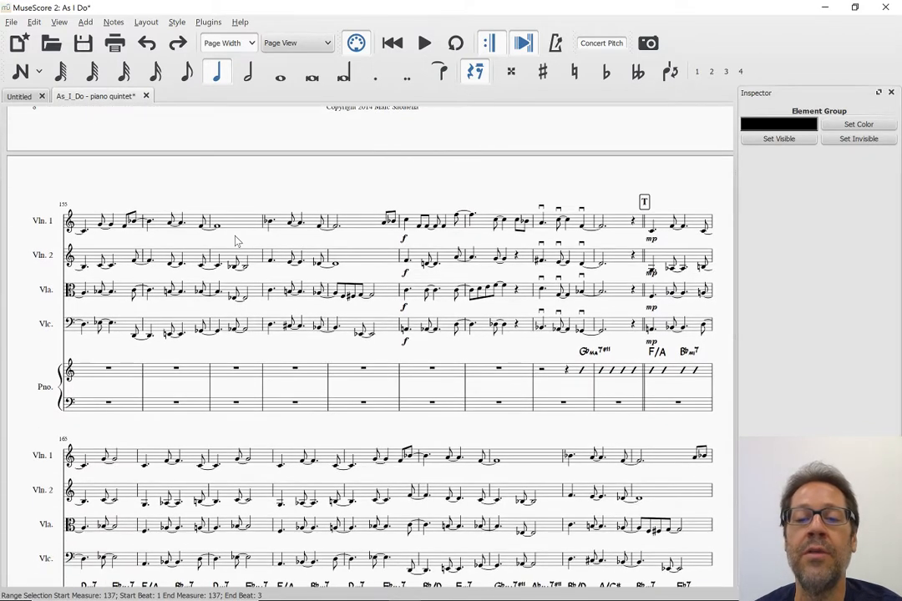
pyautogui.scroll(-2, 235, 241)
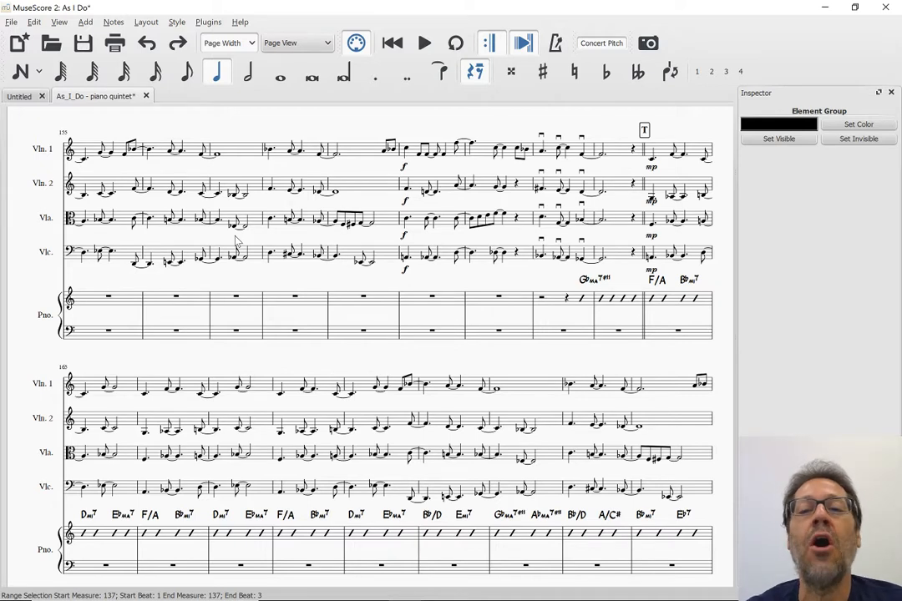
pyautogui.click(651, 202)
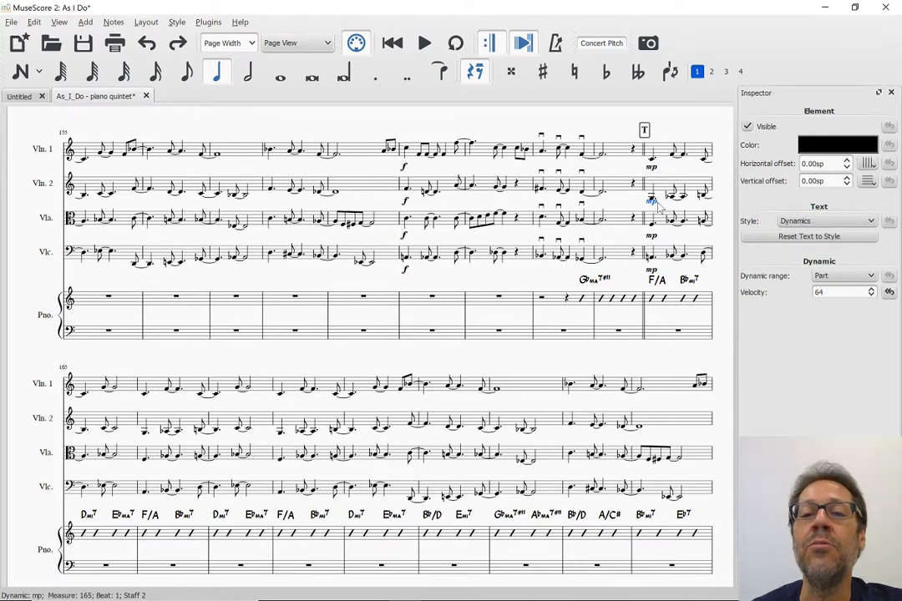
pyautogui.press('Down')
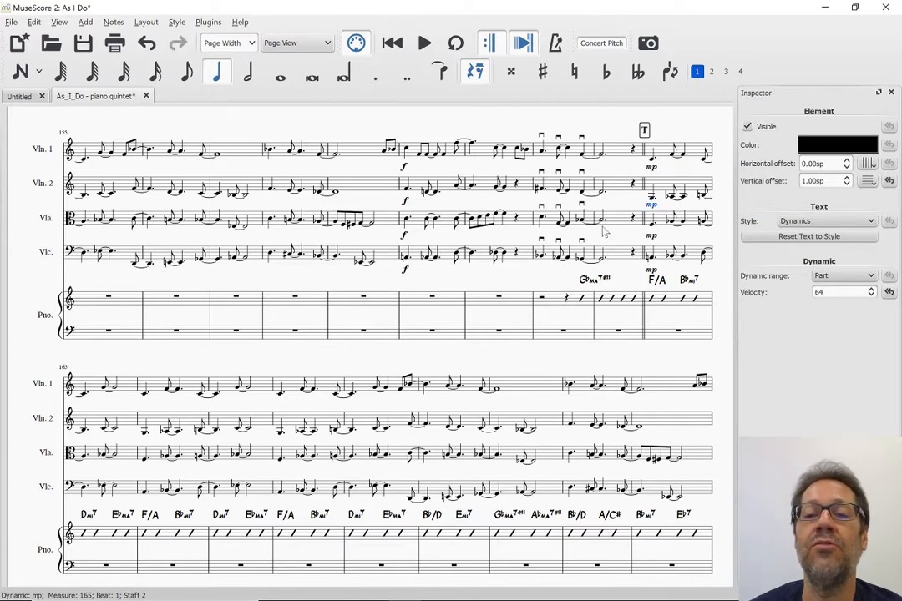
# Step: Check the remaining systems from rehearsal mark T to the final measure for overlaps, and return to the score's first page
pyautogui.scroll(-2, 587, 248)
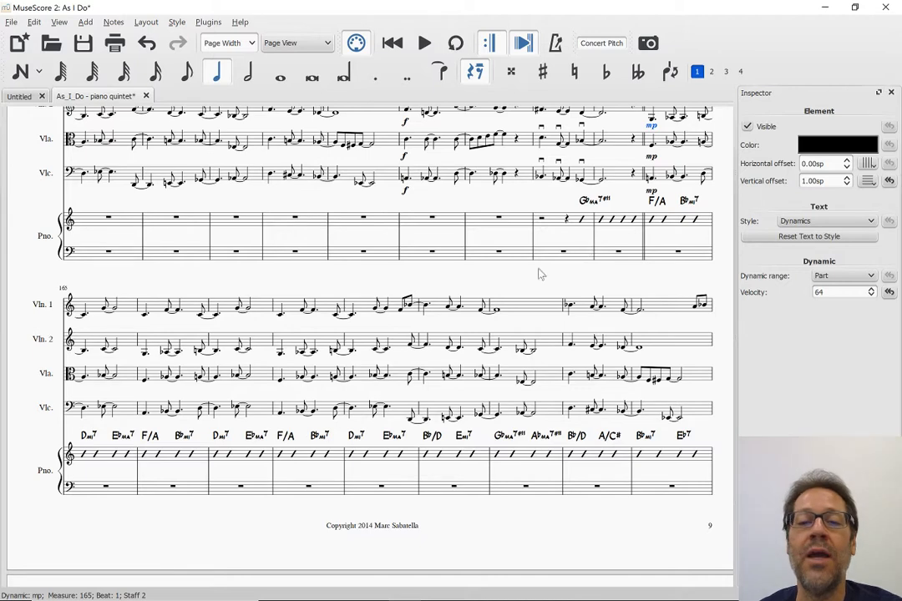
pyautogui.scroll(-3, 509, 280)
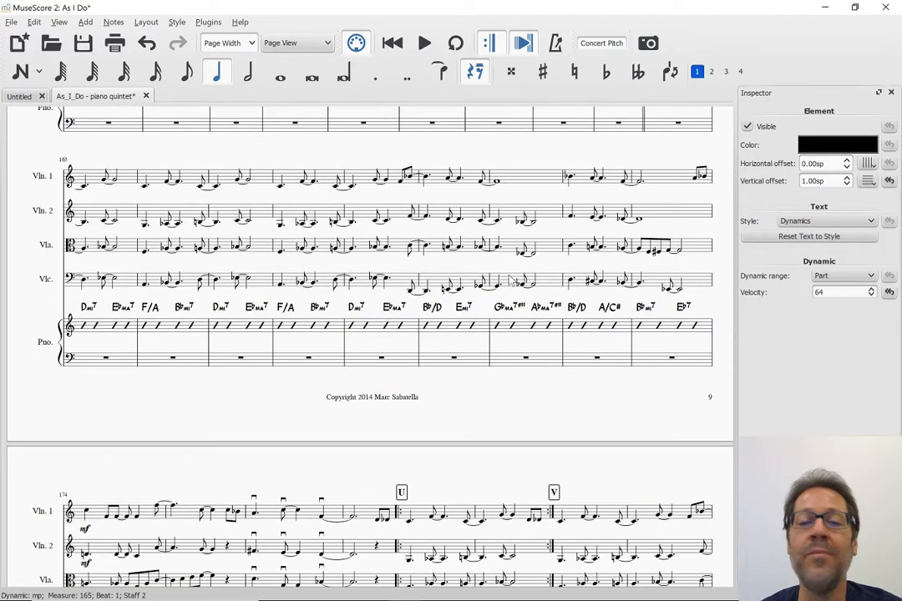
pyautogui.scroll(-2, 511, 280)
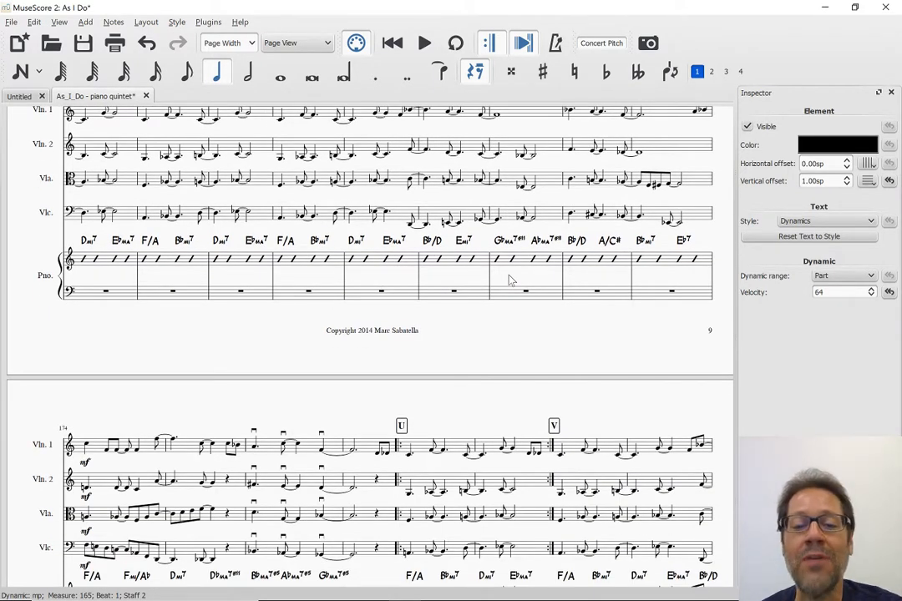
pyautogui.scroll(-4, 509, 279)
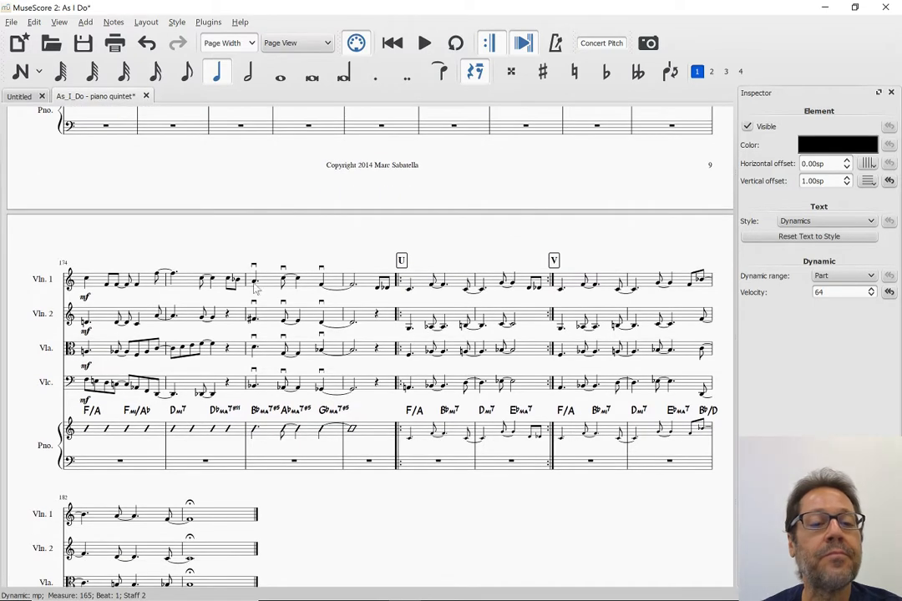
pyautogui.scroll(-2, 256, 334)
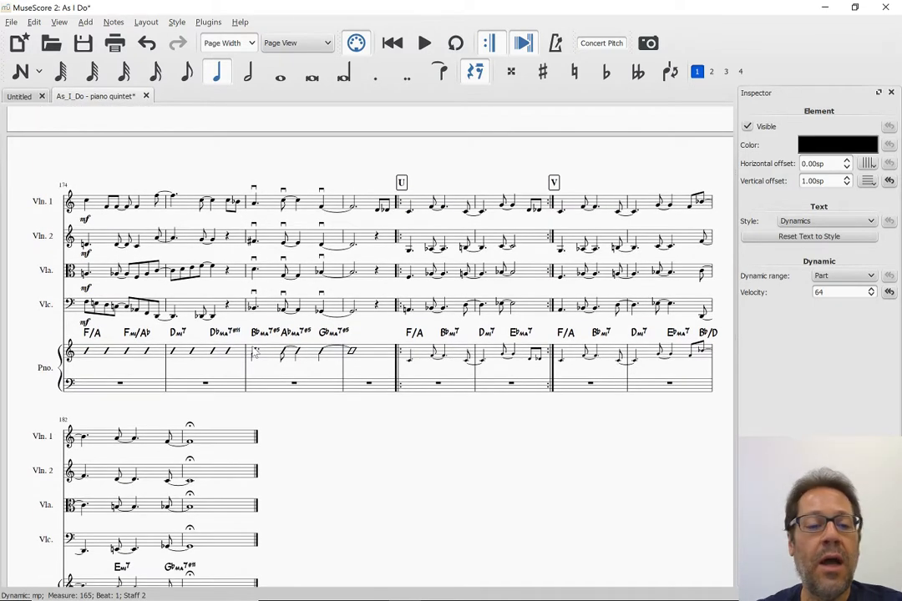
pyautogui.scroll(-3, 254, 351)
pyautogui.scroll(-8, 255, 351)
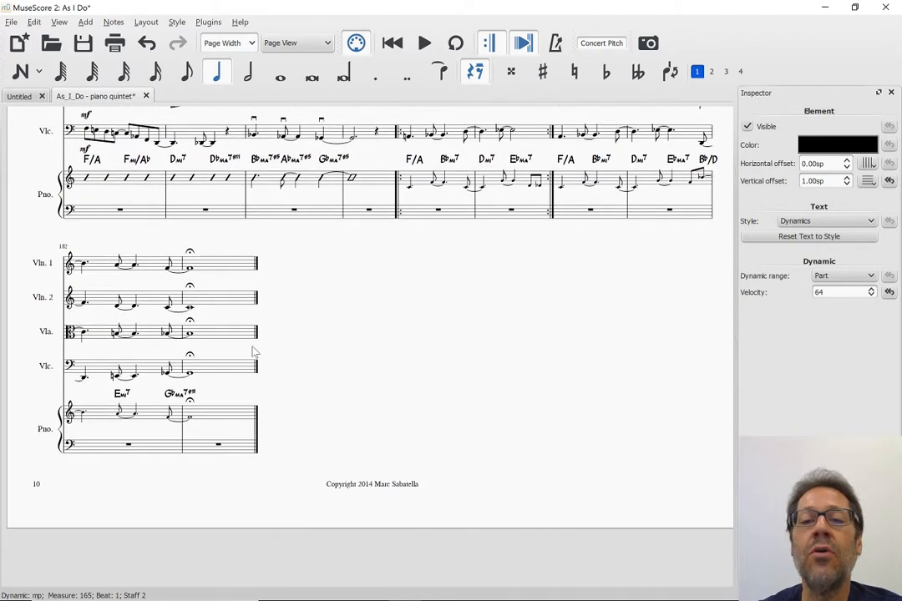
pyautogui.scroll(15, 254, 352)
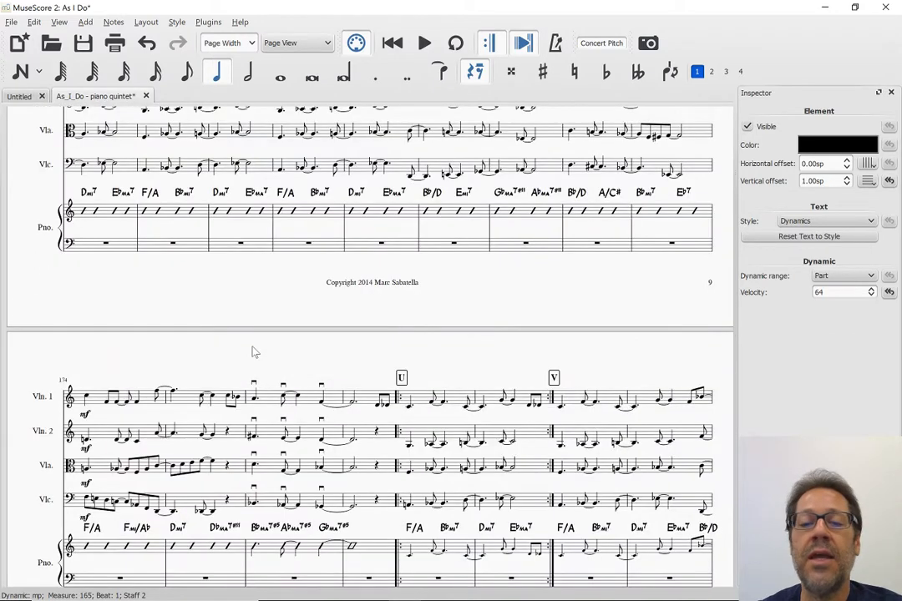
pyautogui.scroll(10, 284, 293)
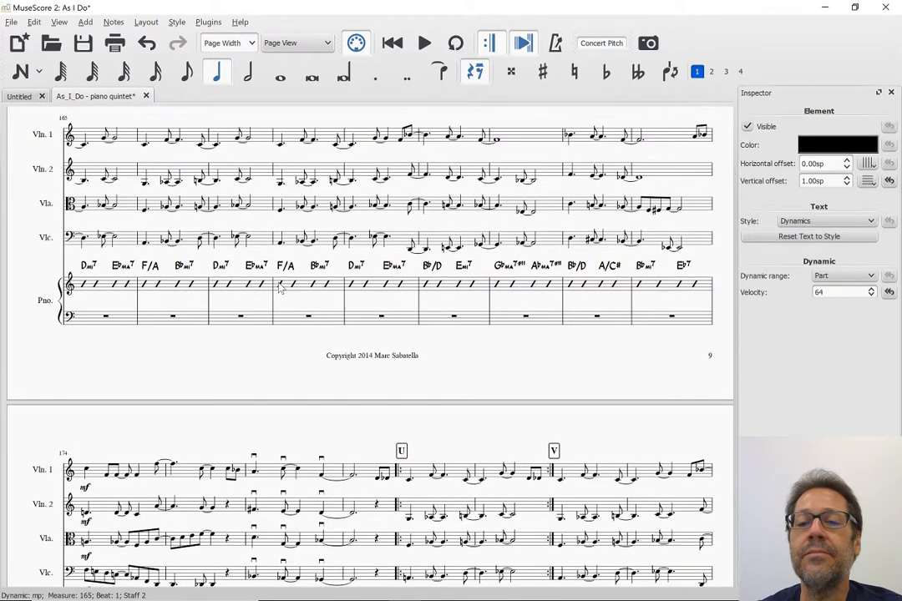
pyautogui.scroll(20, 281, 288)
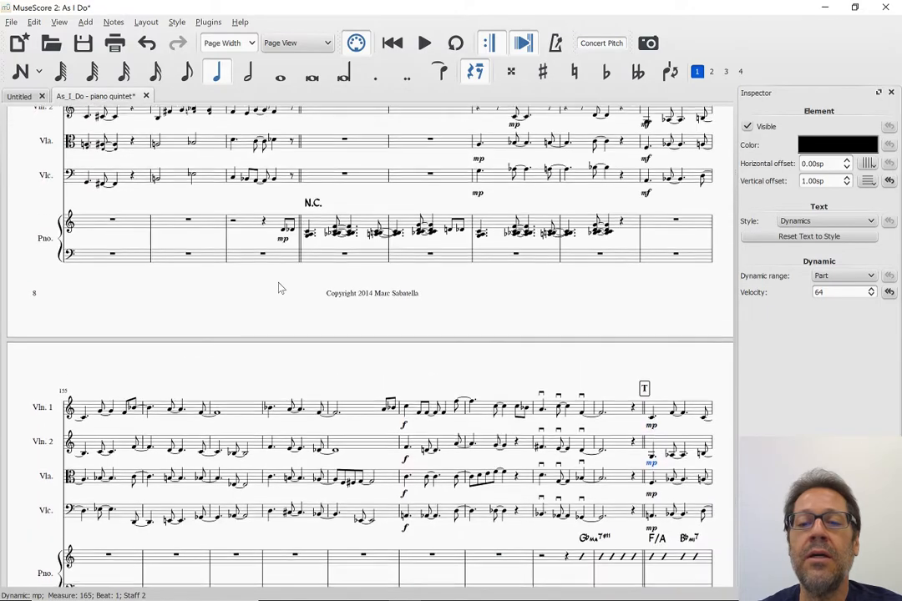
pyautogui.scroll(20, 279, 288)
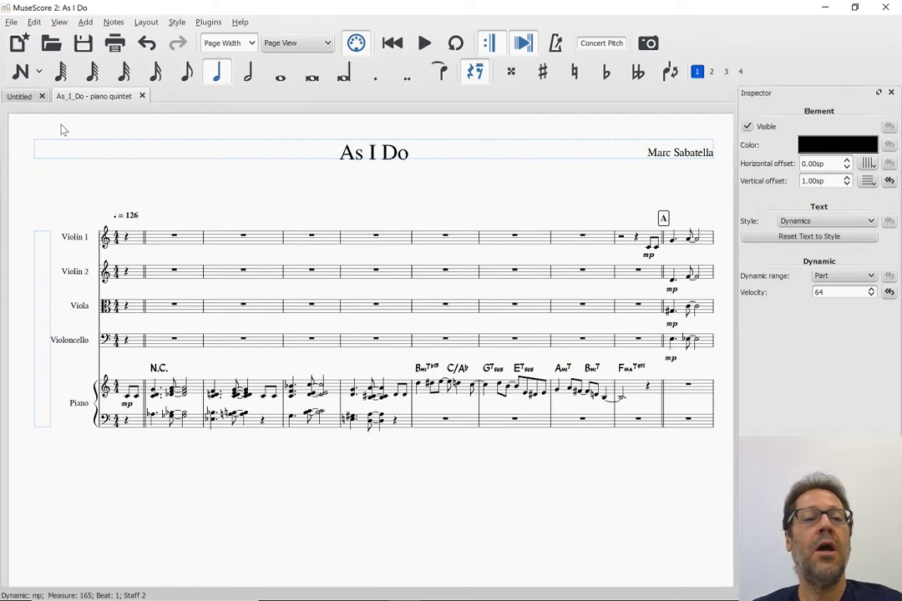
# Step: Generate a separate part for every instrument in the score: Violin 1, Violin 2, Viola, Violoncello and Piano
pyautogui.click(12, 23)
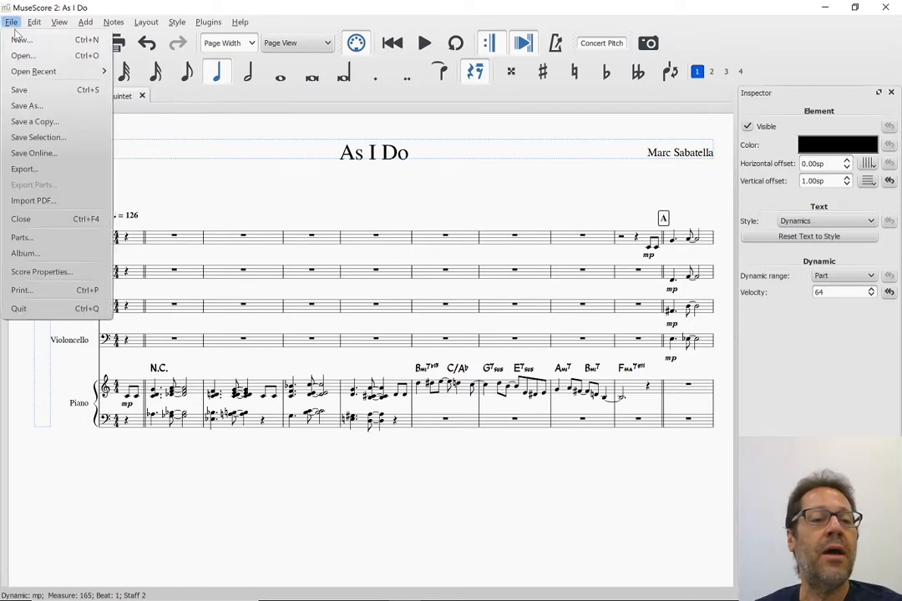
pyautogui.click(33, 241)
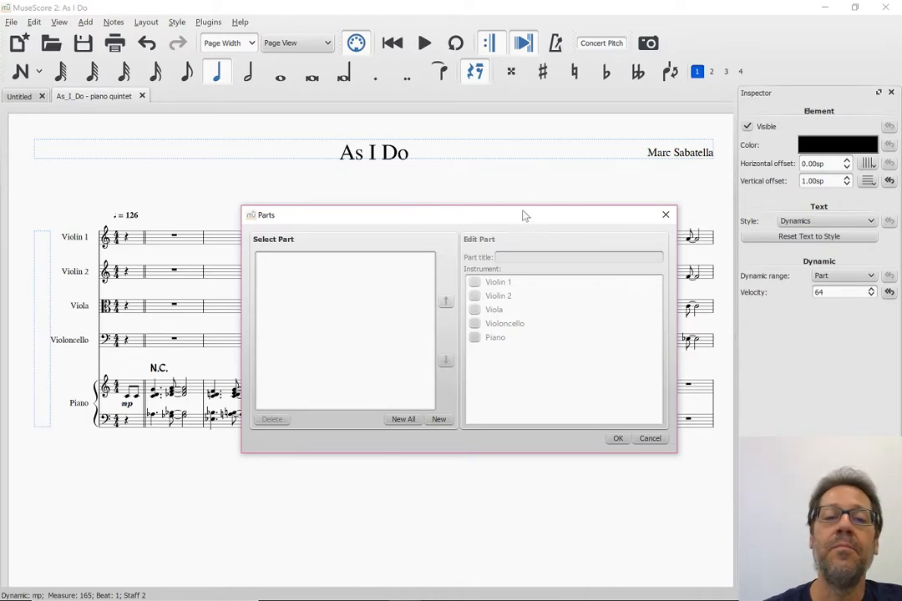
pyautogui.click(403, 419)
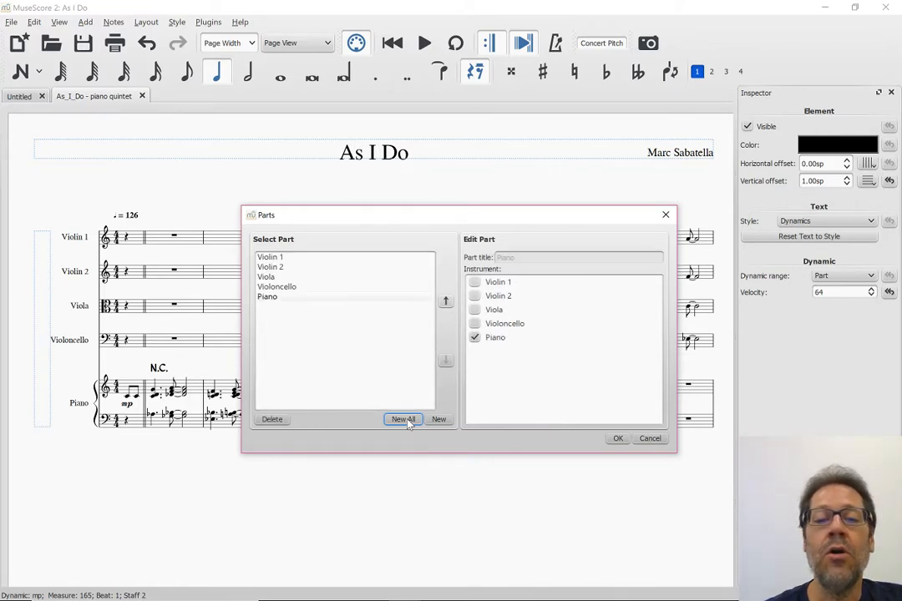
pyautogui.click(618, 439)
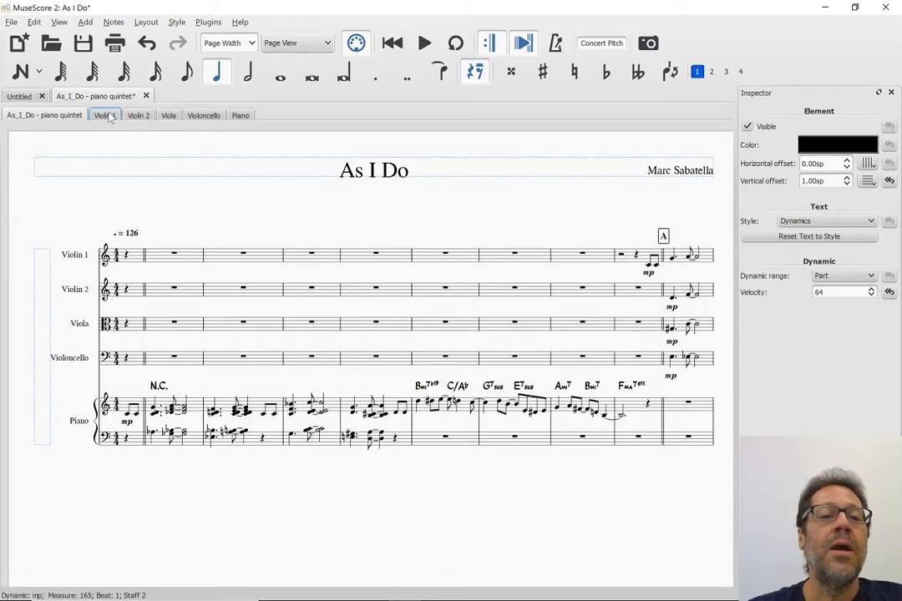
# Step: Open the Violin 1 part and select the vertical frame holding its title
pyautogui.click(106, 115)
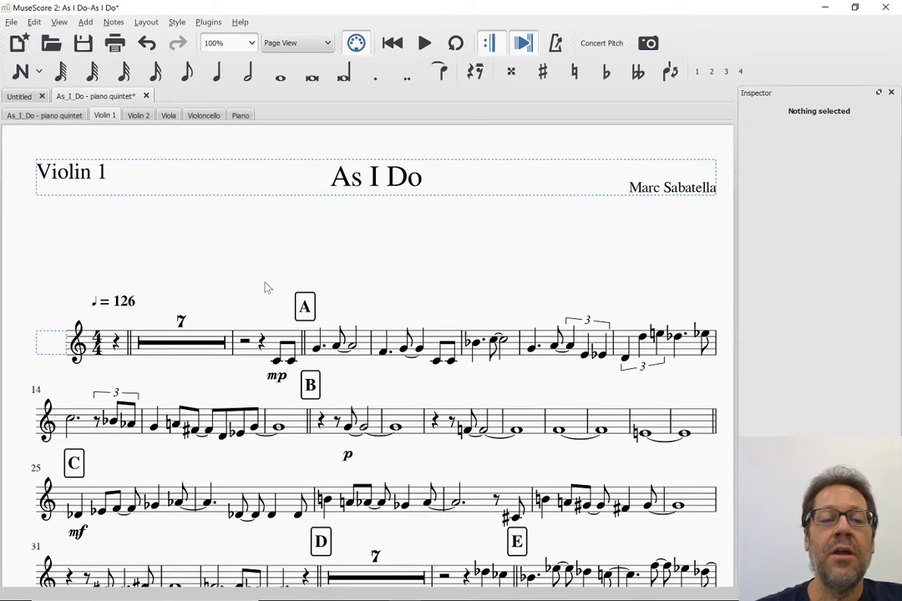
pyautogui.scroll(-2, 266, 287)
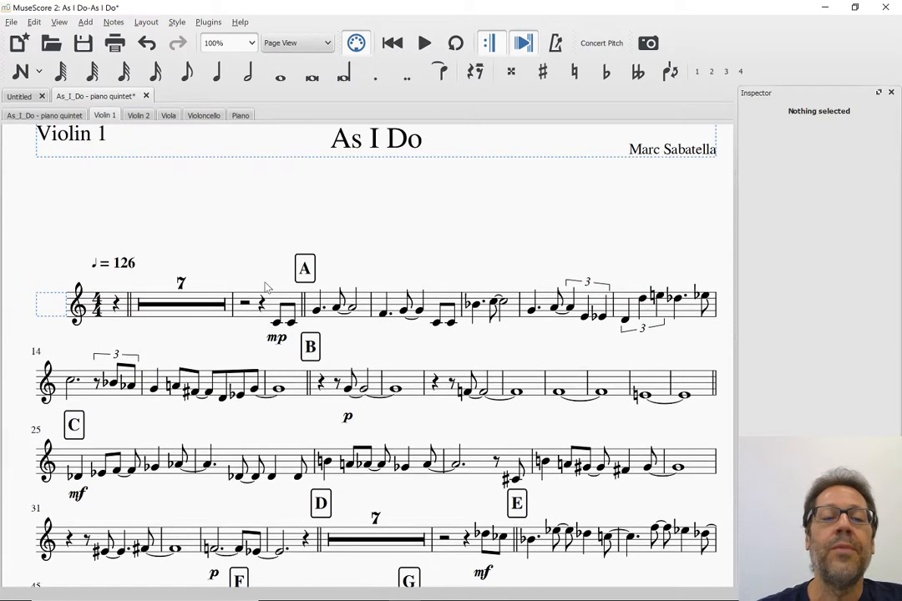
pyautogui.click(190, 161)
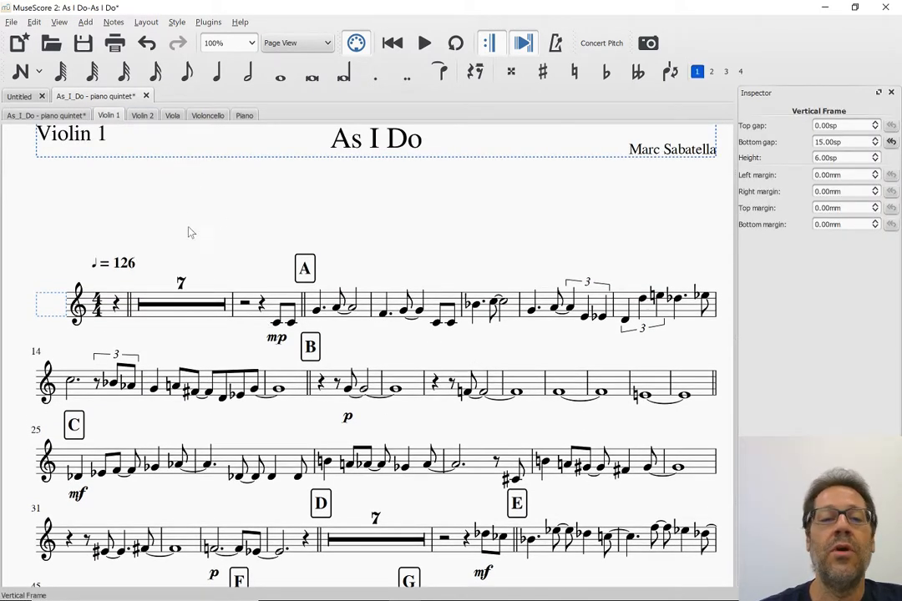
# Step: Return to the full score and examine its title frame and the spacing above the first system
pyautogui.click(33, 116)
pyautogui.click(154, 179)
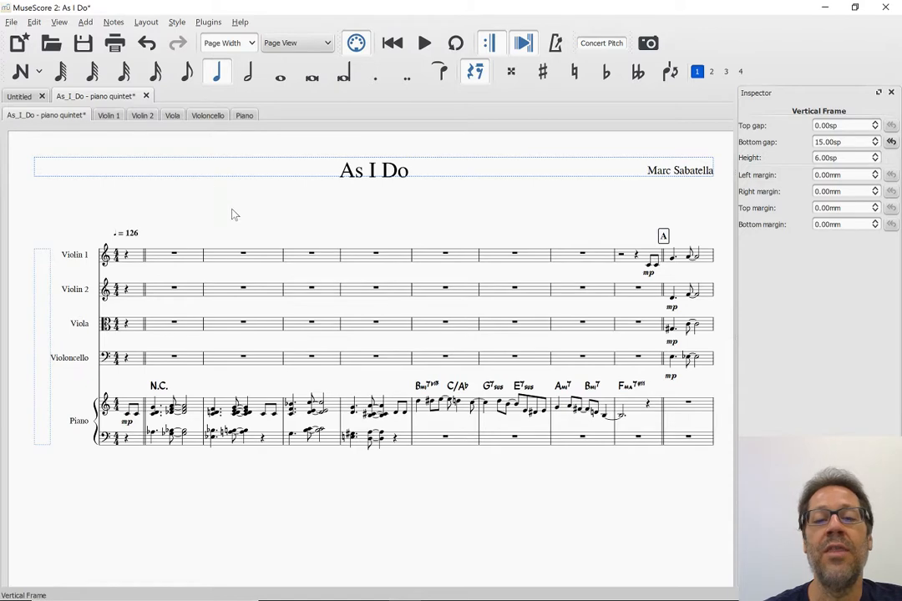
pyautogui.scroll(-2, 302, 212)
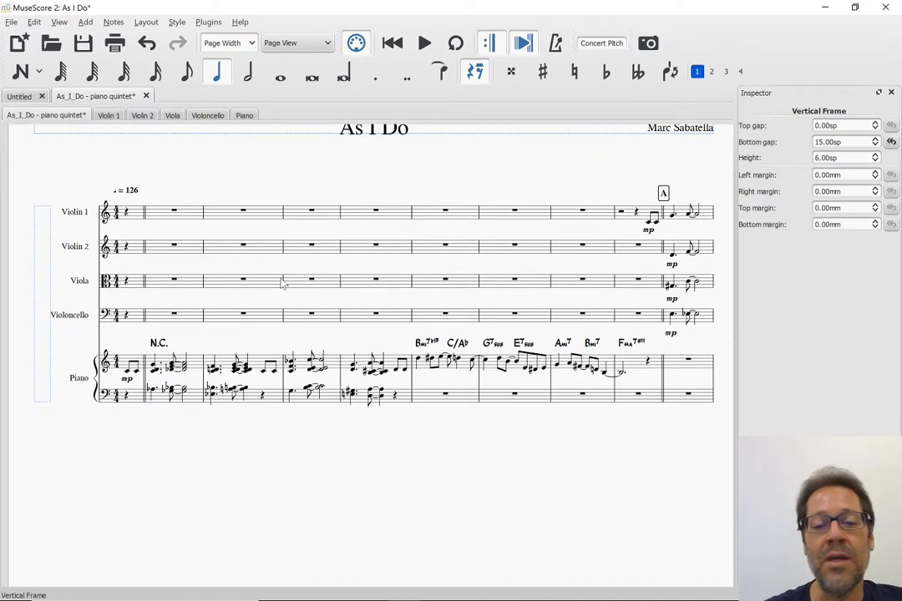
pyautogui.scroll(-5, 327, 465)
pyautogui.scroll(7, 326, 464)
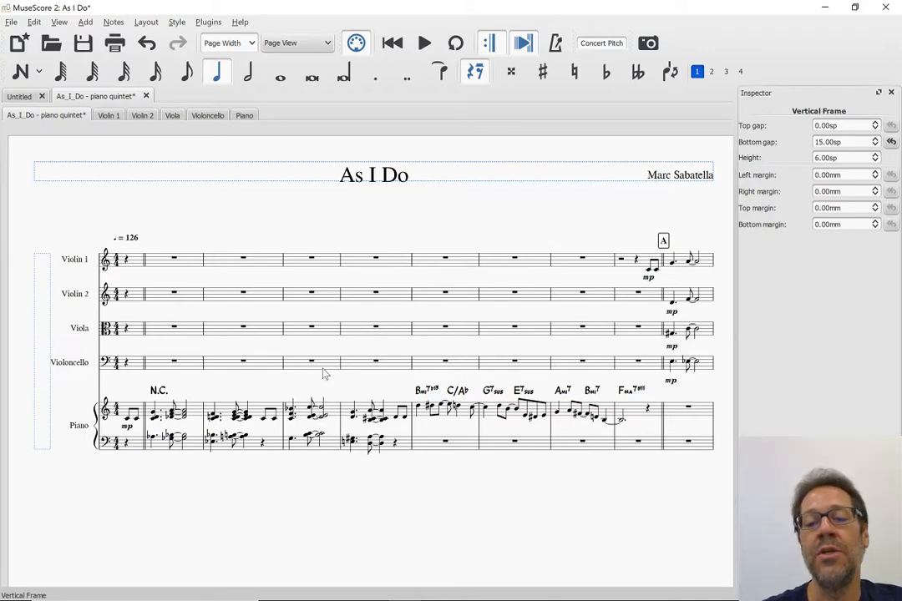
pyautogui.scroll(-3, 324, 373)
pyautogui.scroll(3, 324, 373)
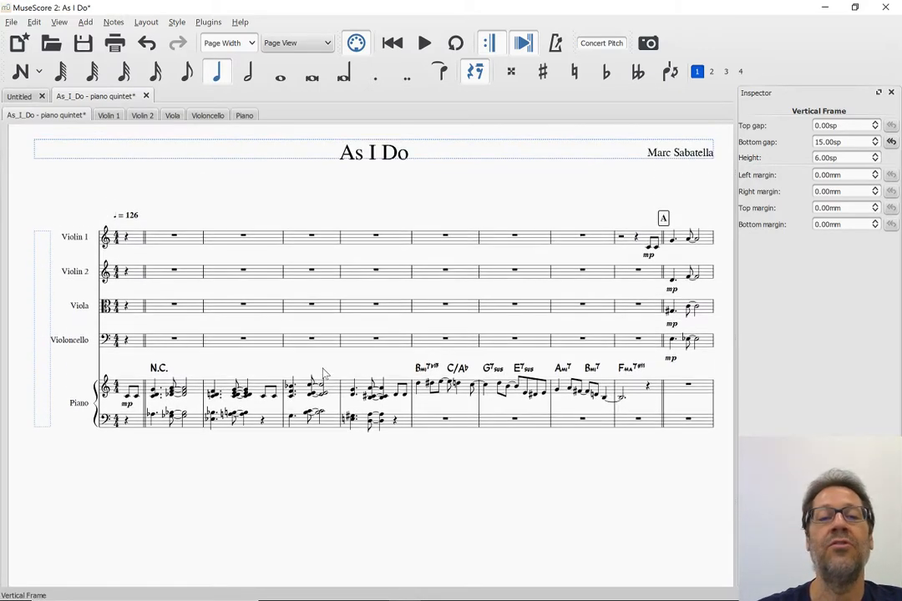
# Step: Reset the bottom gap of the title frame in the Violin 1 part to its default of 0.00sp
pyautogui.click(109, 116)
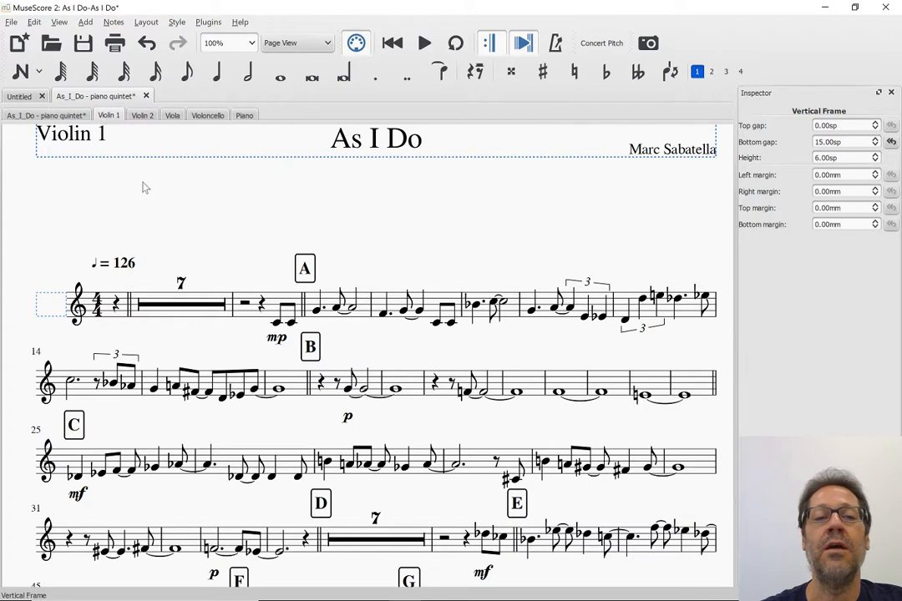
pyautogui.scroll(-3, 143, 215)
pyautogui.scroll(3, 143, 215)
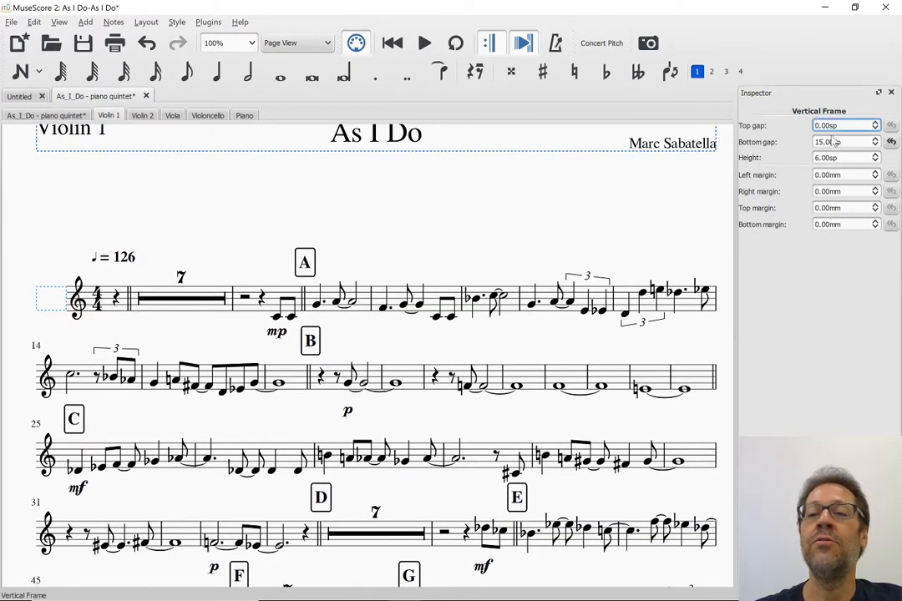
pyautogui.click(891, 144)
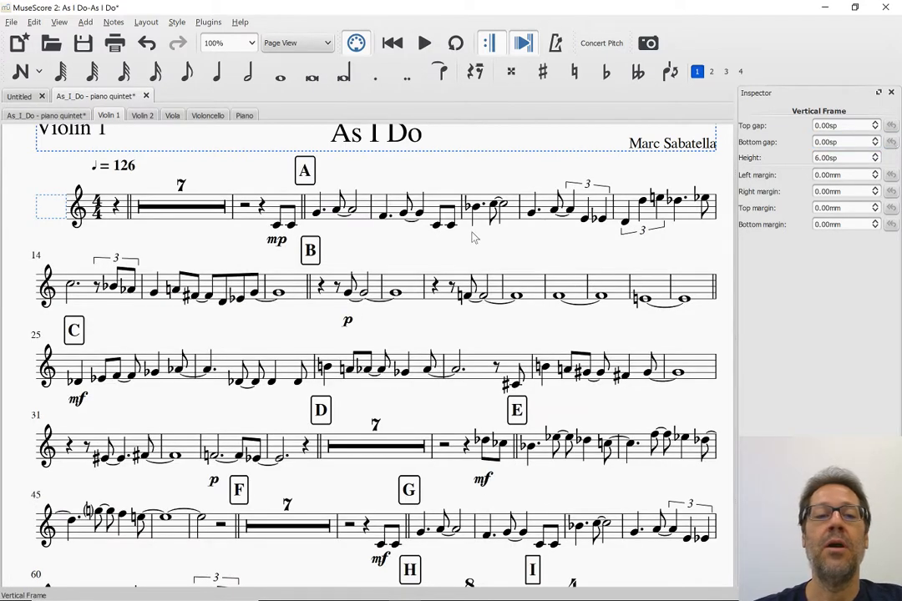
pyautogui.scroll(2, 472, 236)
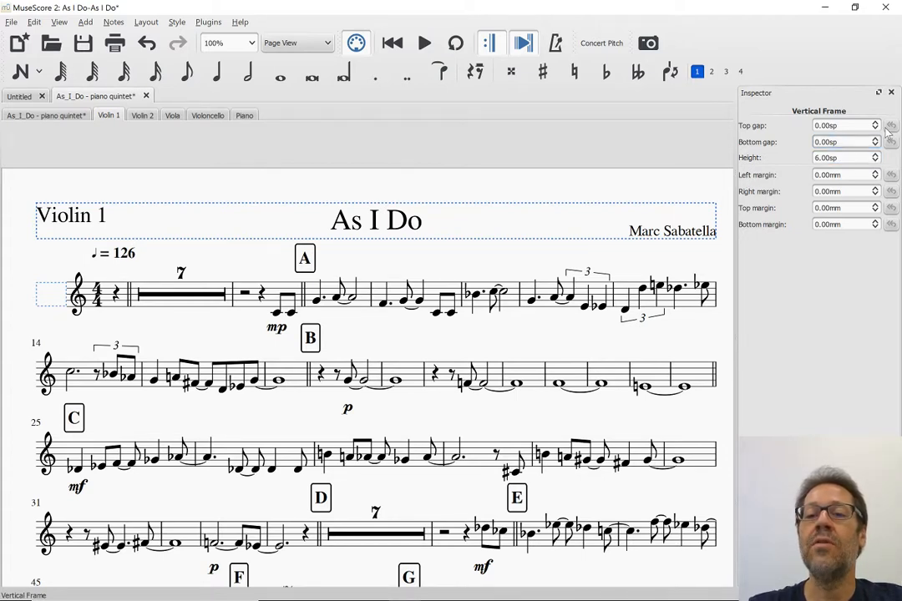
# Step: Set the title frame's bottom gap in the Violin 1 part to 5.00sp and deselect the frame
pyautogui.press('BackSpace')
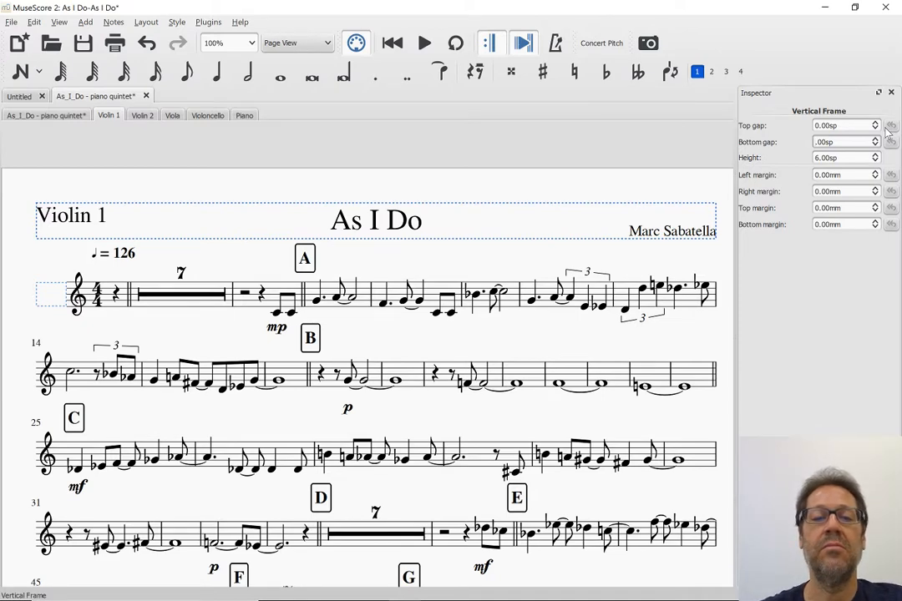
pyautogui.write('5')
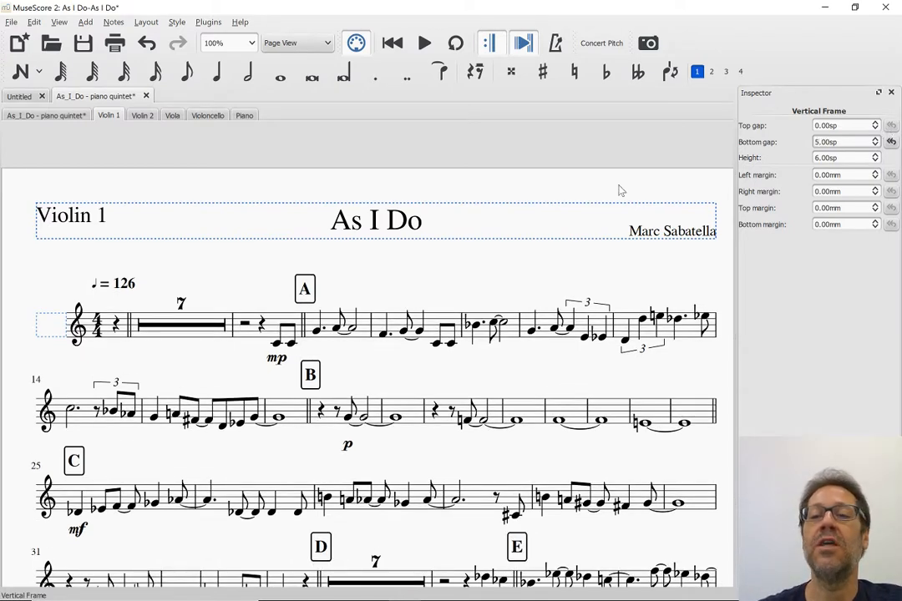
pyautogui.click(509, 263)
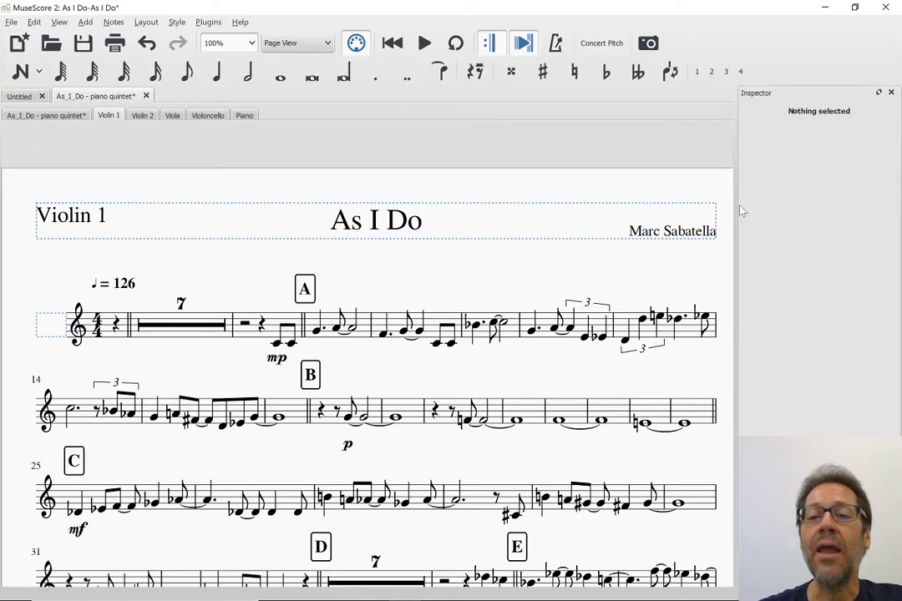
pyautogui.click(508, 338)
# Step: Set the bottom gap of the title's vertical frame in the Violin 2 part to 5.00sp
pyautogui.click(141, 115)
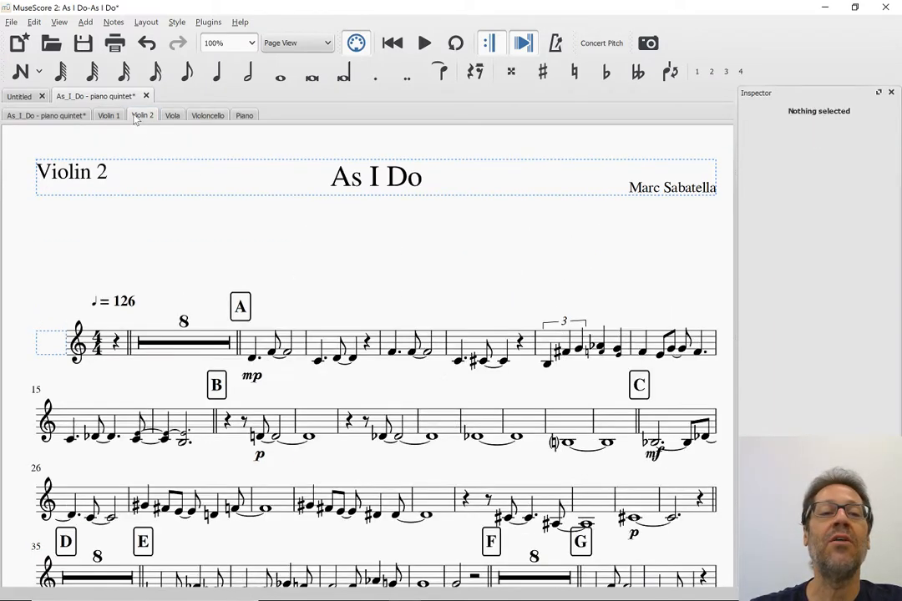
pyautogui.click(199, 190)
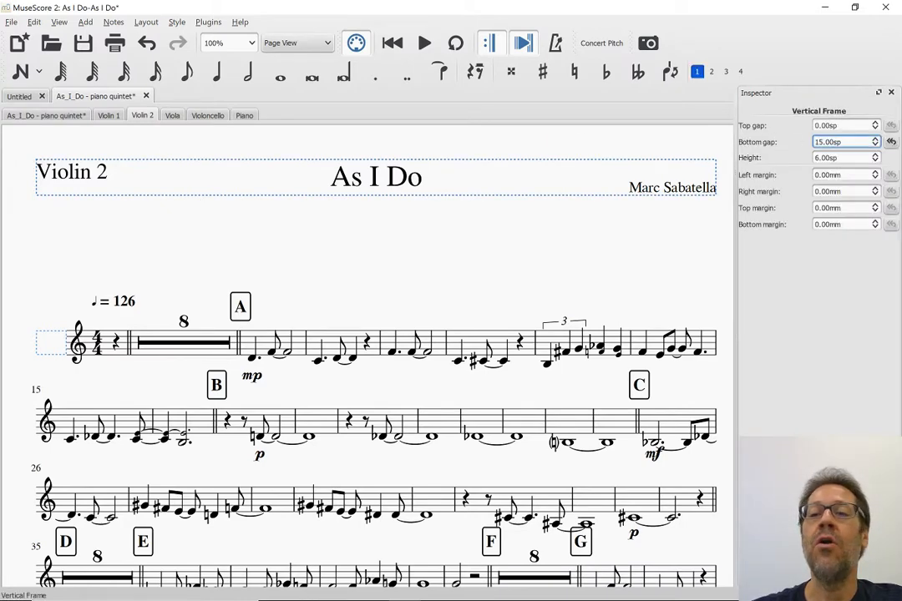
pyautogui.click(839, 125)
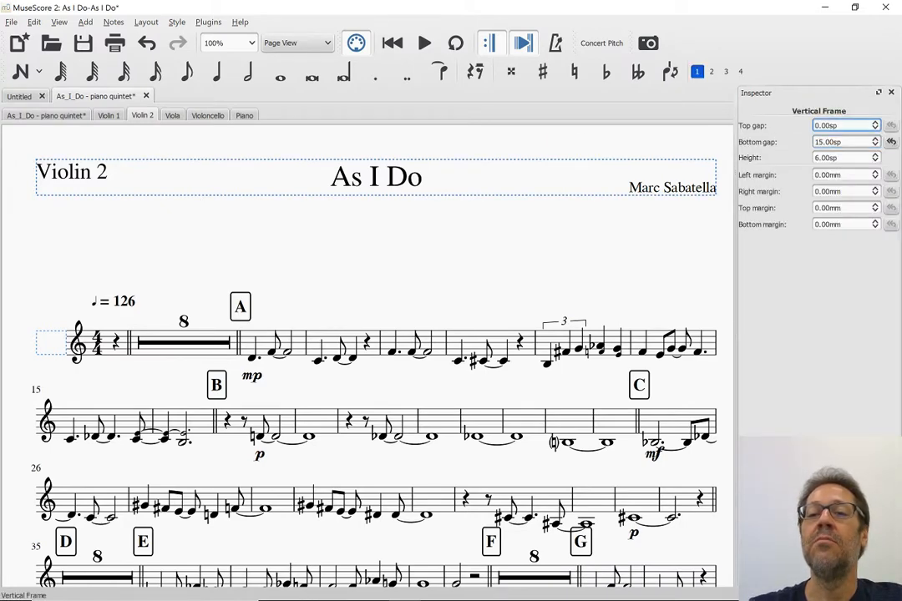
pyautogui.press('Tab')
pyautogui.write('5')
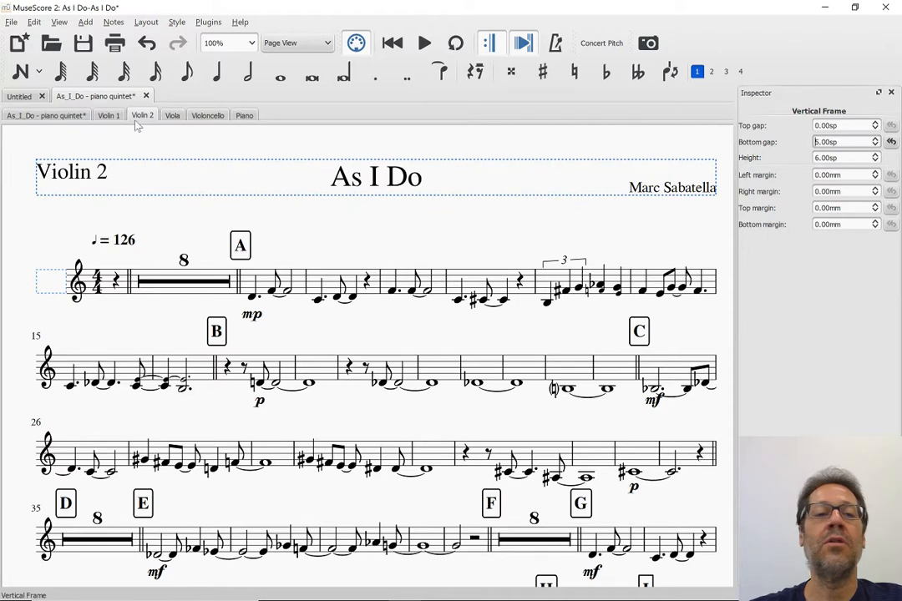
# Step: Set the bottom gap of the title's vertical frame in the Viola part to 5.00sp
pyautogui.click(171, 116)
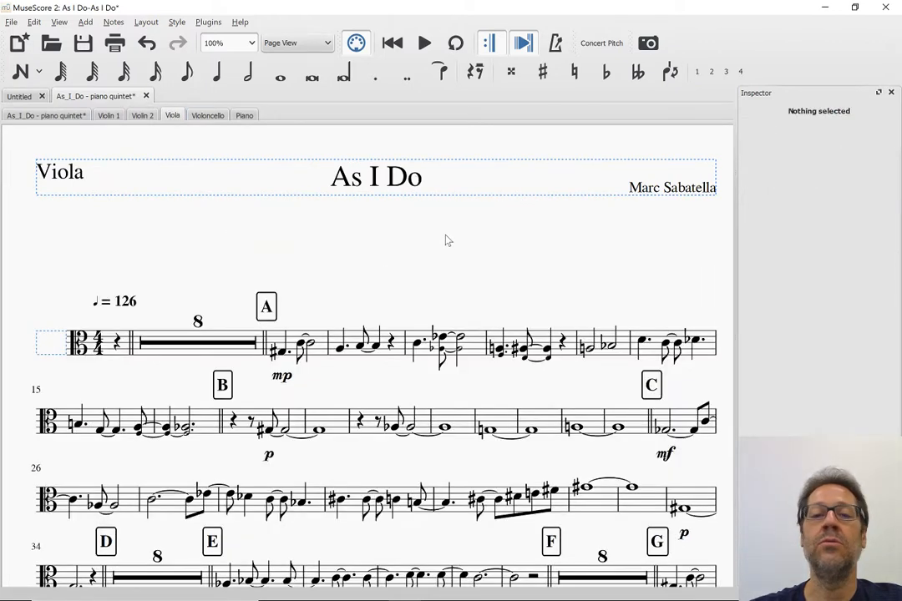
pyautogui.click(465, 193)
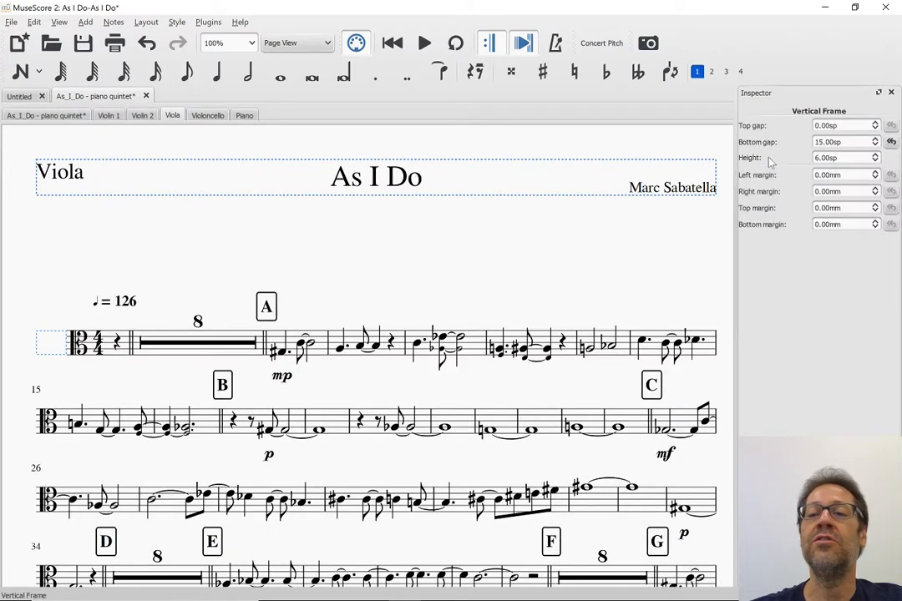
pyautogui.click(842, 142)
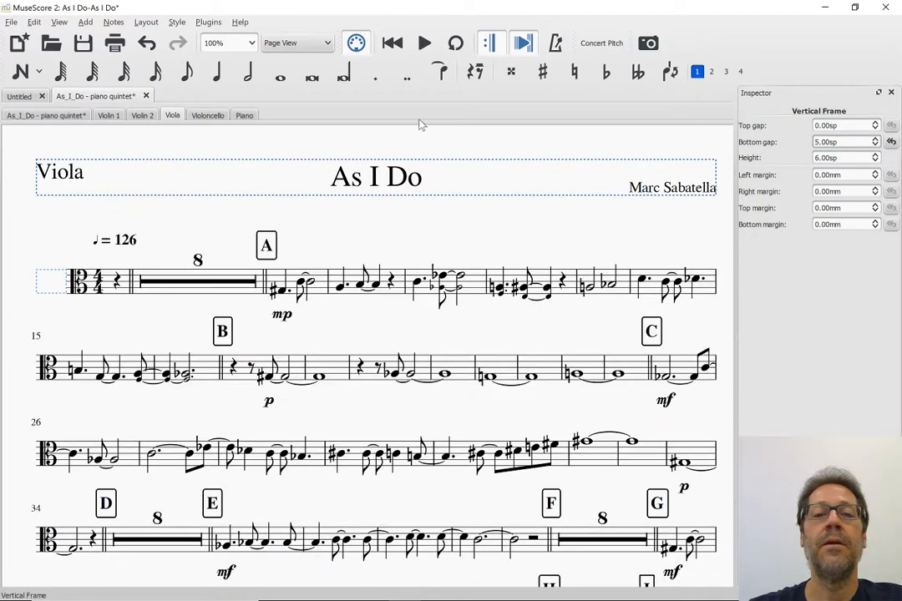
# Step: Set the bottom gap of the title's vertical frame in the Violoncello part to 5.00sp
pyautogui.click(206, 115)
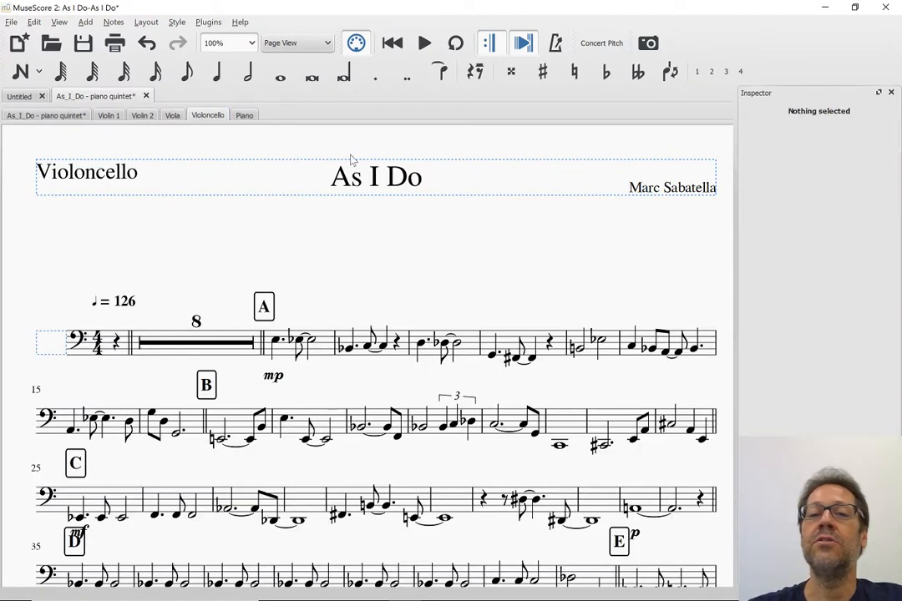
pyautogui.click(222, 197)
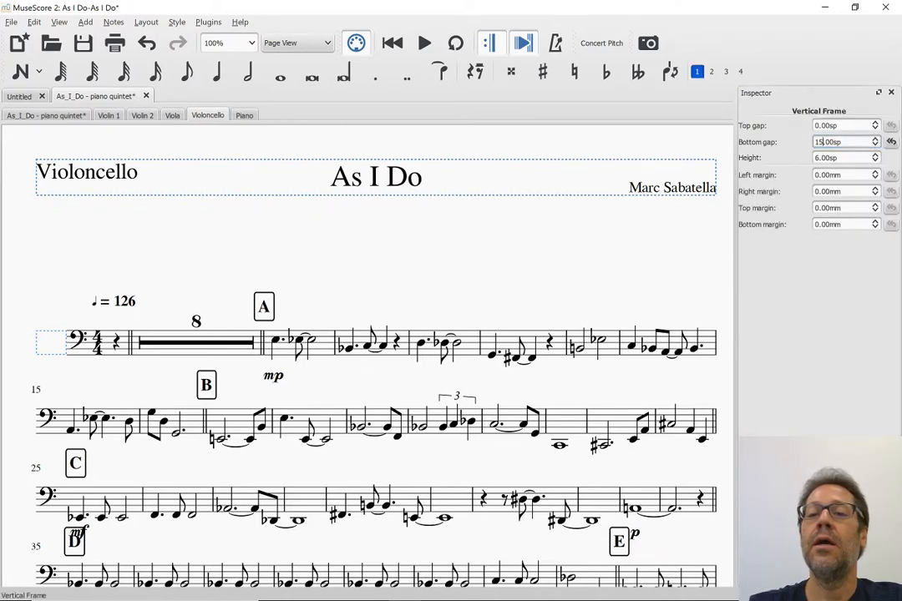
pyautogui.press('BackSpace')
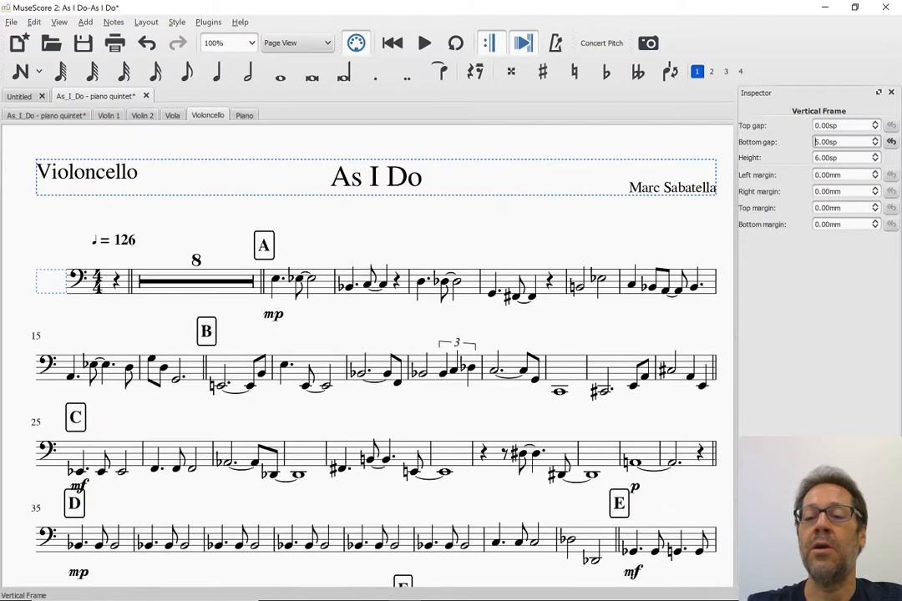
# Step: Set the bottom gap of the title's vertical frame in the Piano part to 5.00sp
pyautogui.click(245, 116)
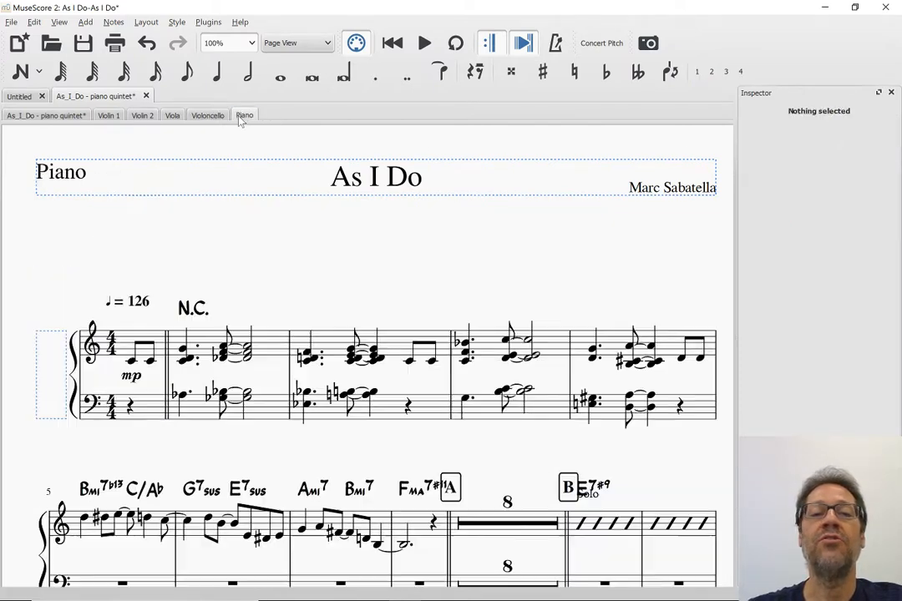
pyautogui.click(589, 195)
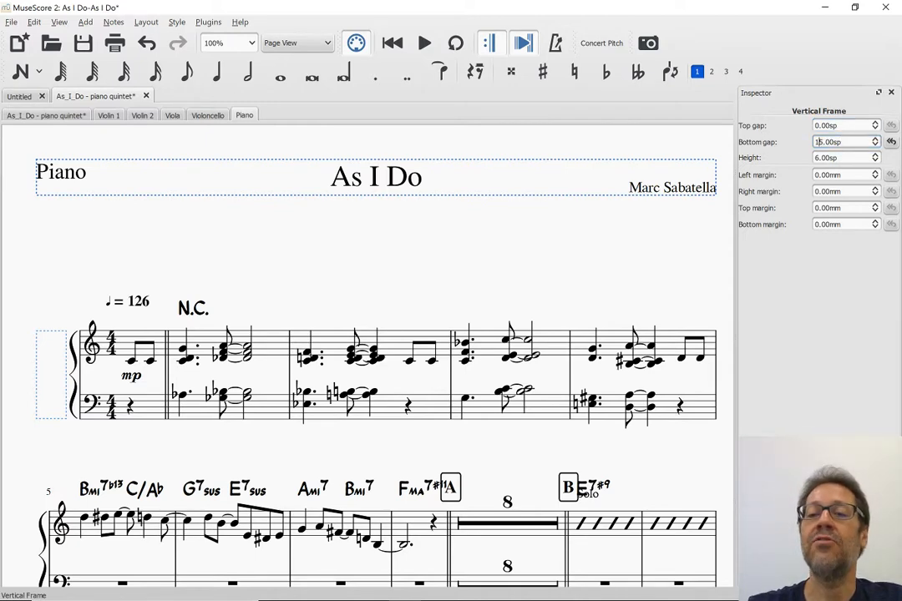
pyautogui.press('BackSpace')
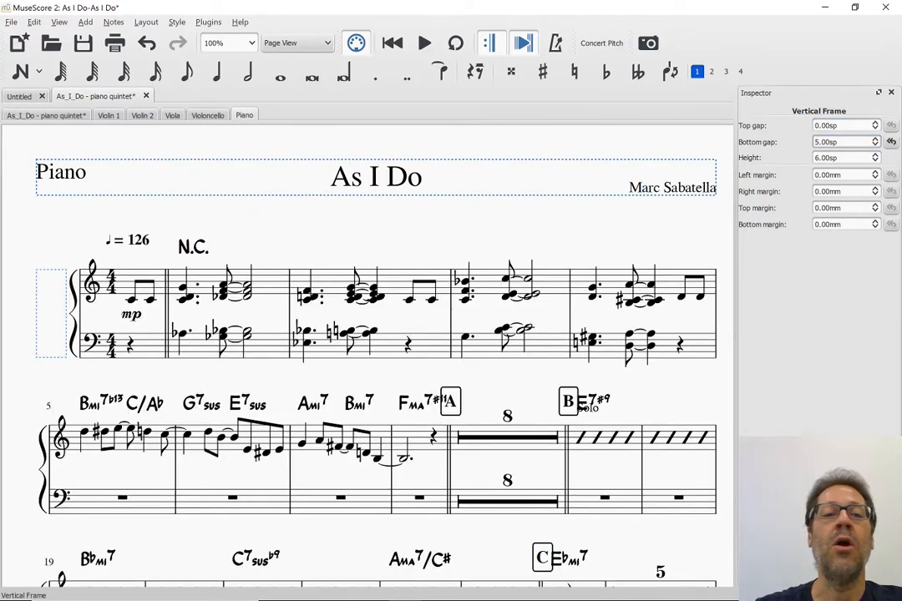
pyautogui.press('Return')
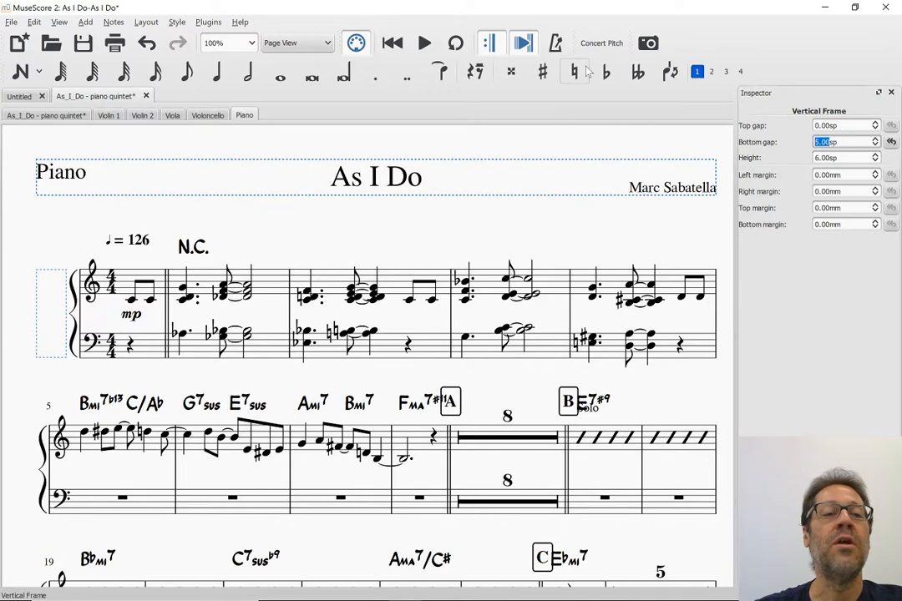
# Step: Check the full score, then return to the Violin 1 part and set its zoom to Page Width
pyautogui.click(64, 117)
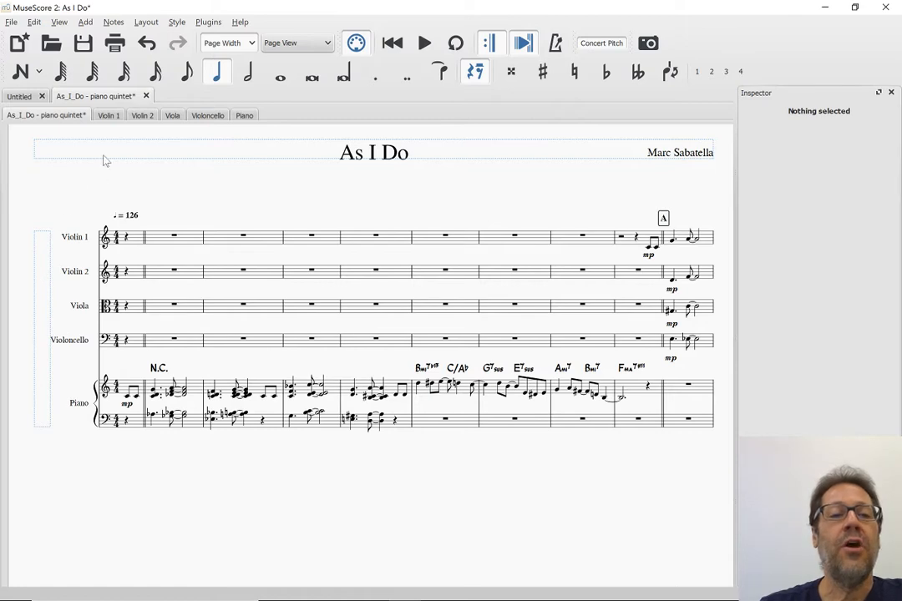
pyautogui.click(106, 116)
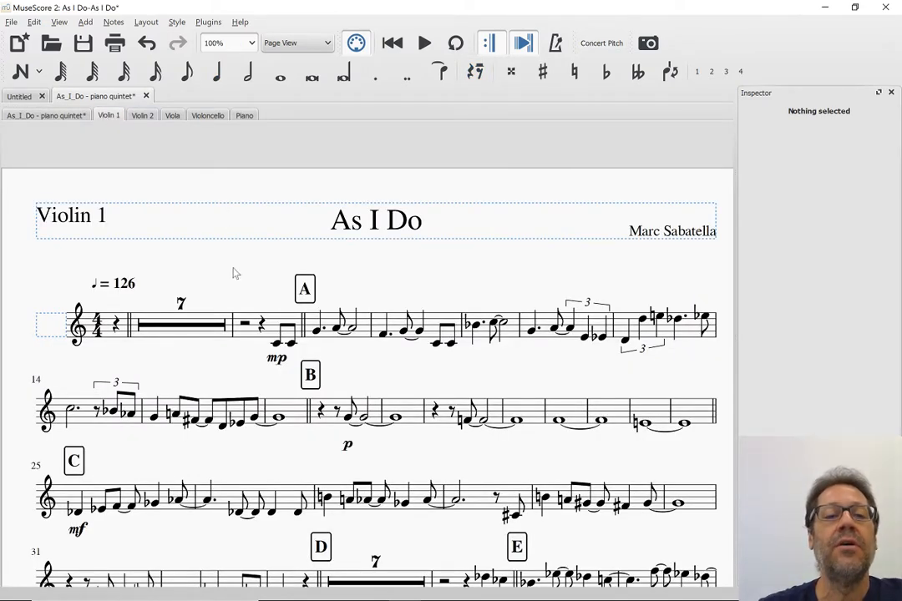
pyautogui.moveTo(249, 238); pyautogui.dragTo(268, 192)
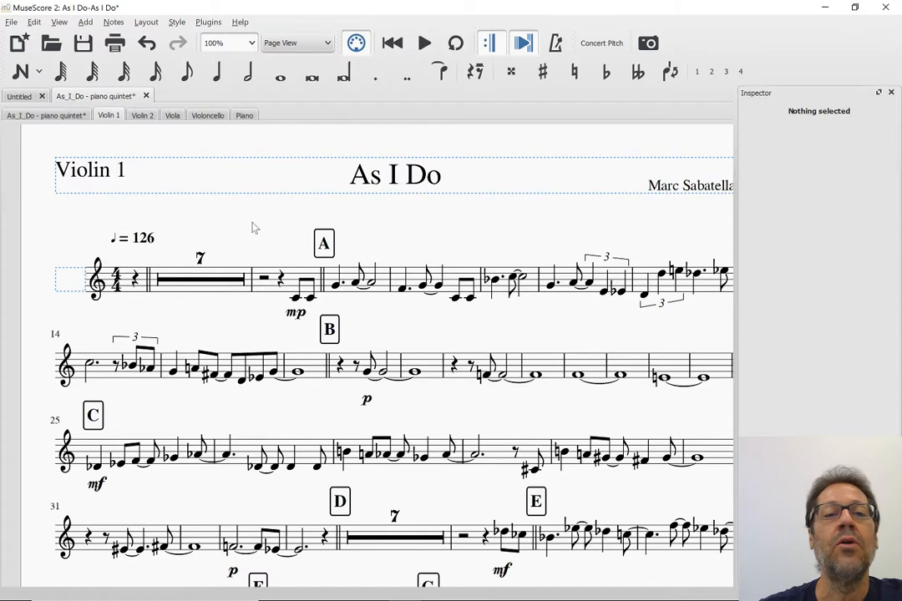
pyautogui.click(250, 46)
pyautogui.click(250, 43)
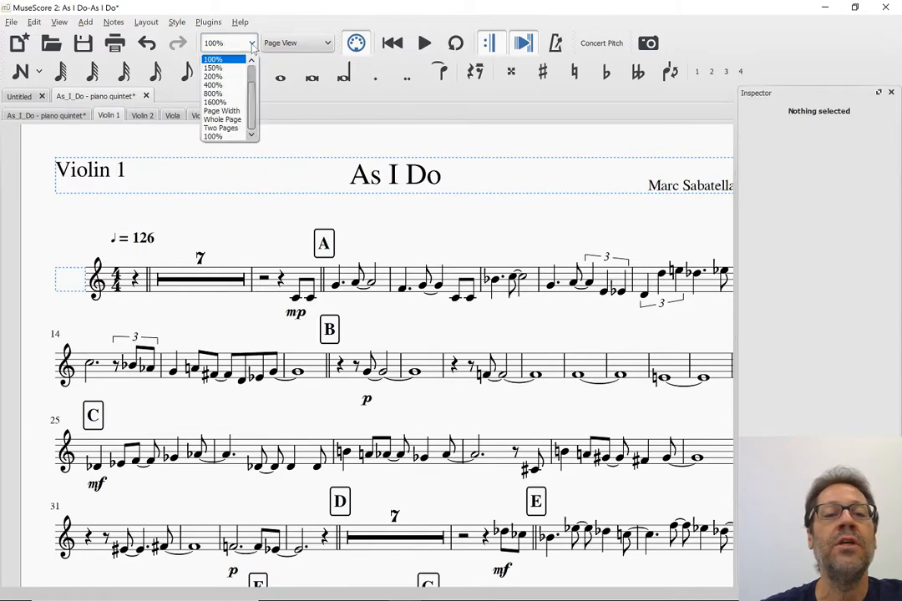
pyautogui.click(243, 115)
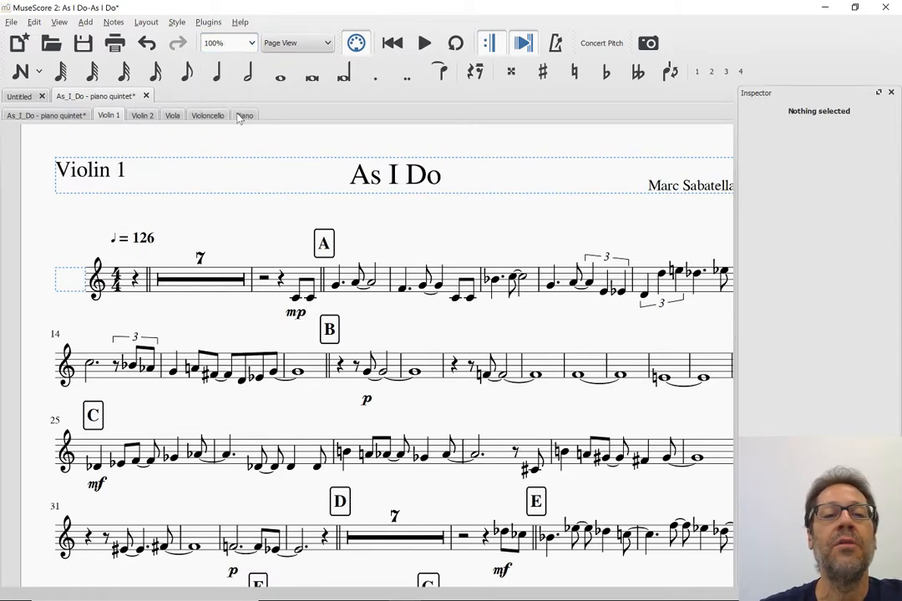
pyautogui.click(243, 115)
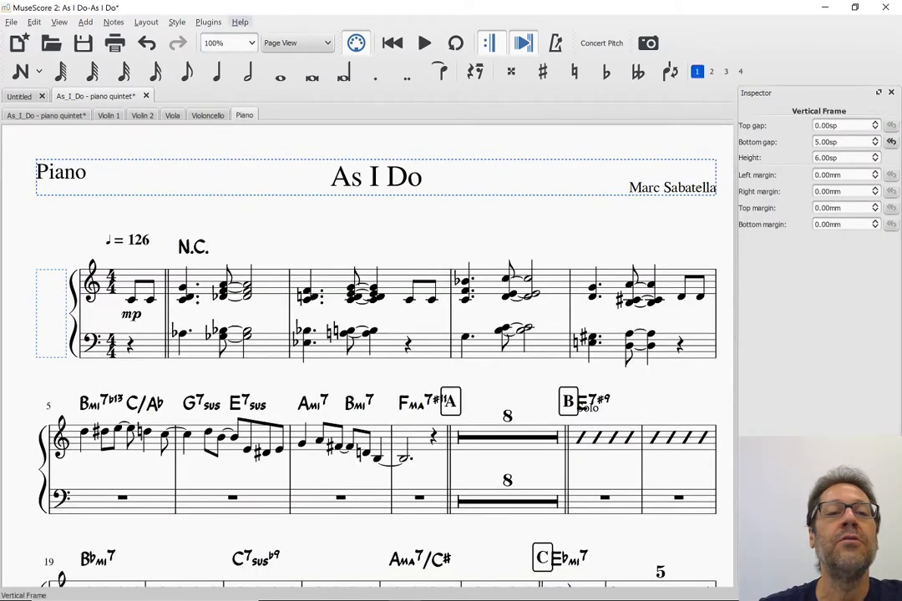
pyautogui.click(106, 116)
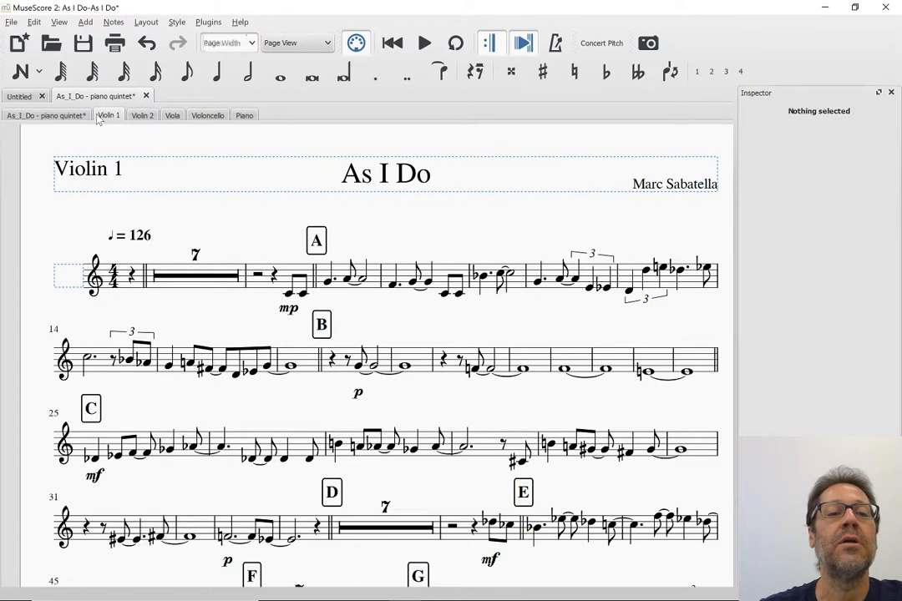
pyautogui.moveTo(267, 203); pyautogui.dragTo(267, 211)
# Step: Examine the system layout and line breaks of the Violin 1 part, glancing at the Piano part for comparison
pyautogui.scroll(-8, 254, 280)
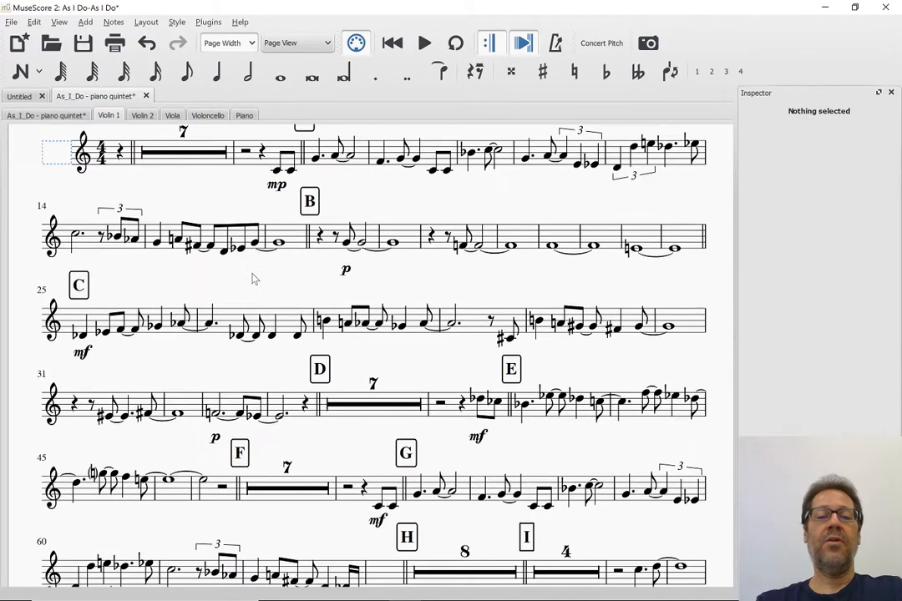
pyautogui.scroll(8, 254, 279)
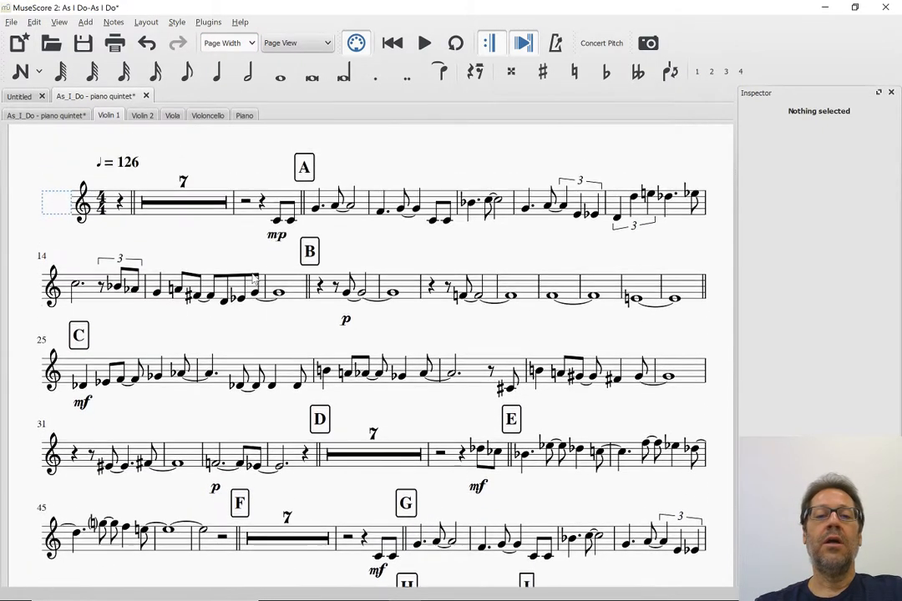
pyautogui.scroll(1, 254, 280)
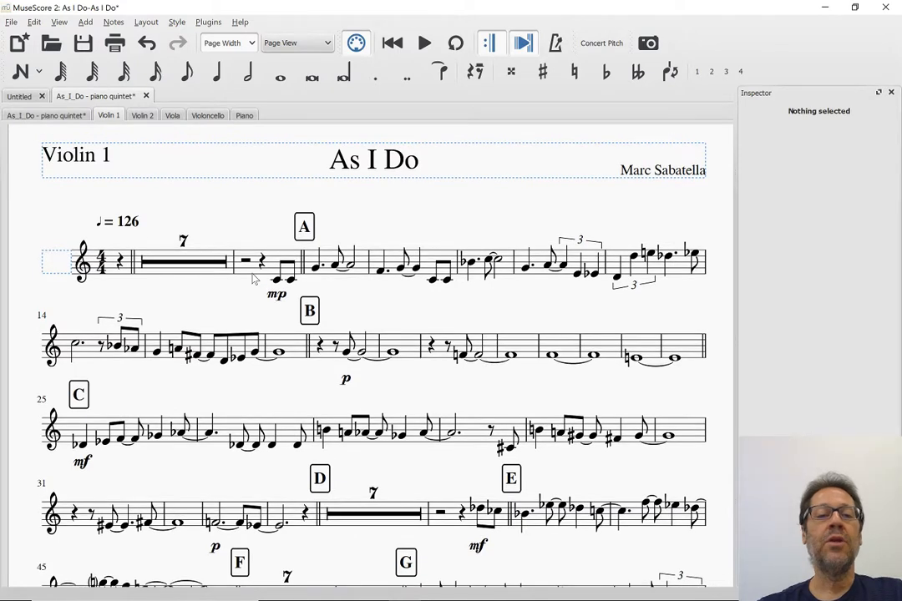
pyautogui.scroll(-1, 254, 280)
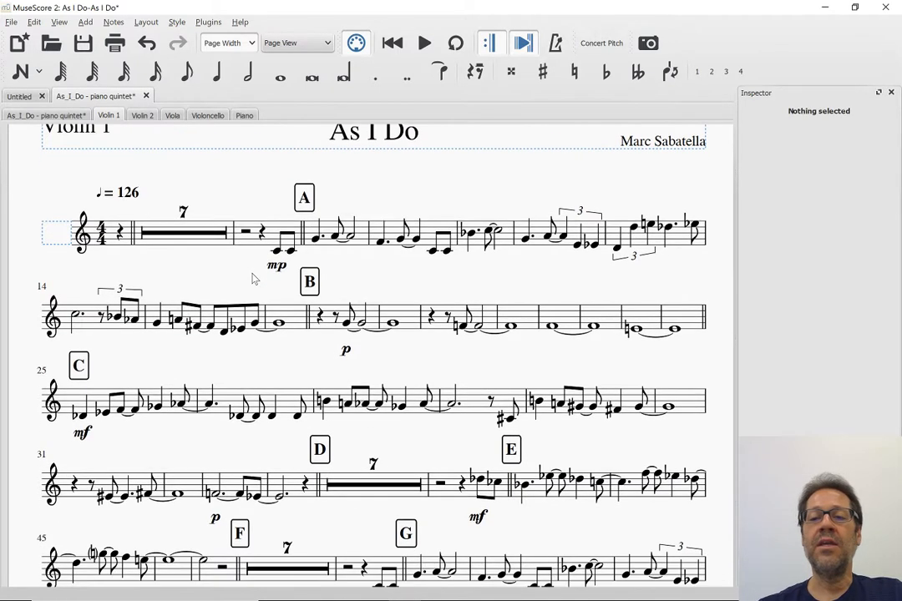
pyautogui.scroll(-5, 254, 280)
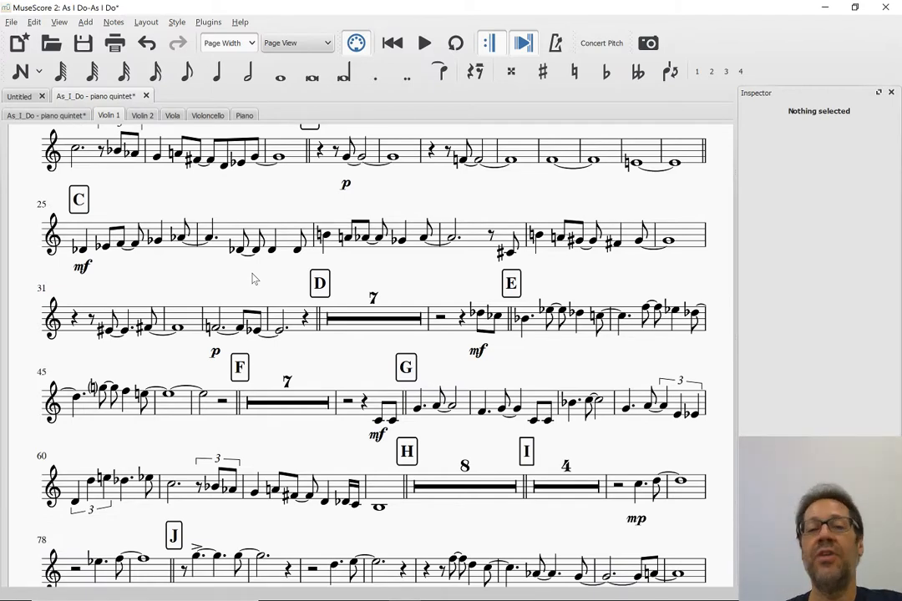
pyautogui.click(142, 115)
pyautogui.click(244, 115)
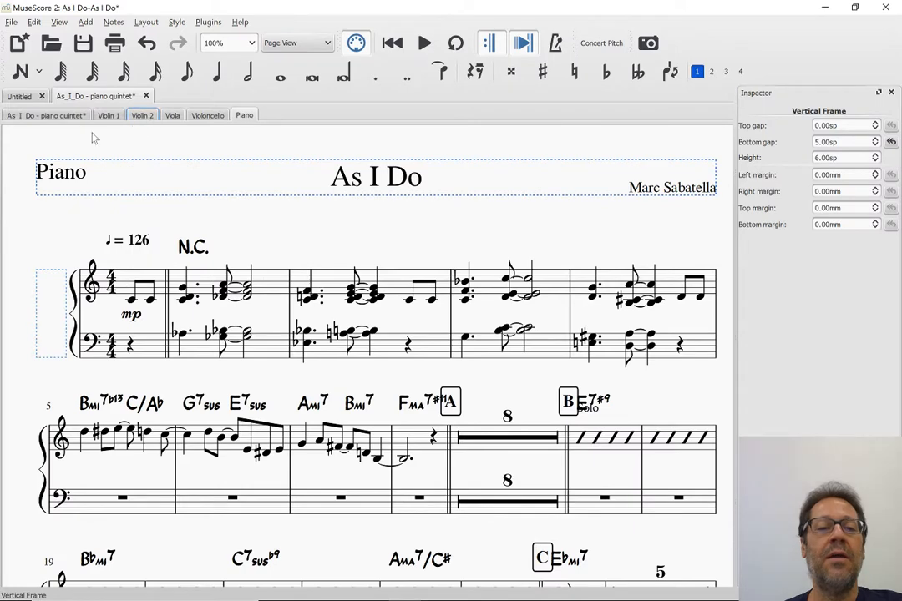
pyautogui.click(106, 115)
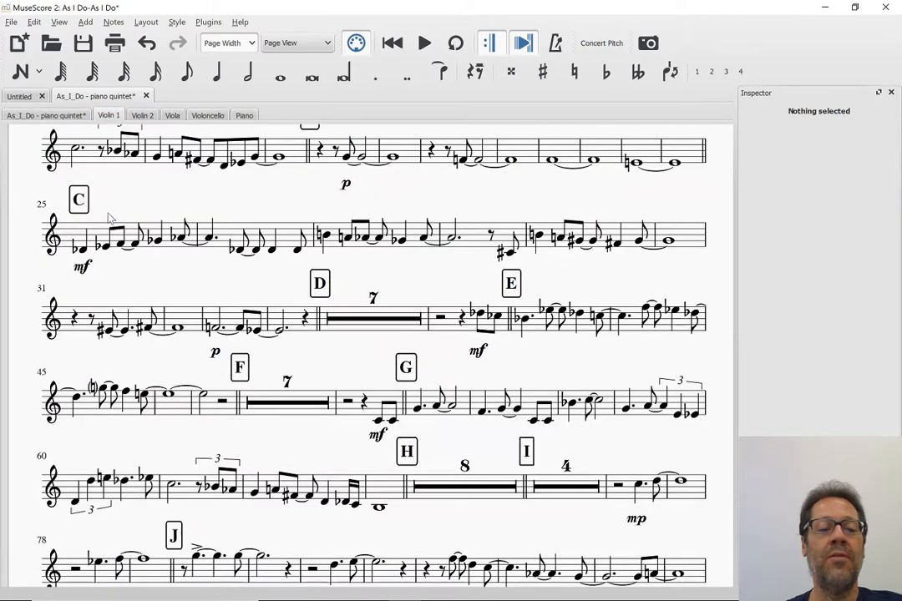
pyautogui.scroll(3, 109, 218)
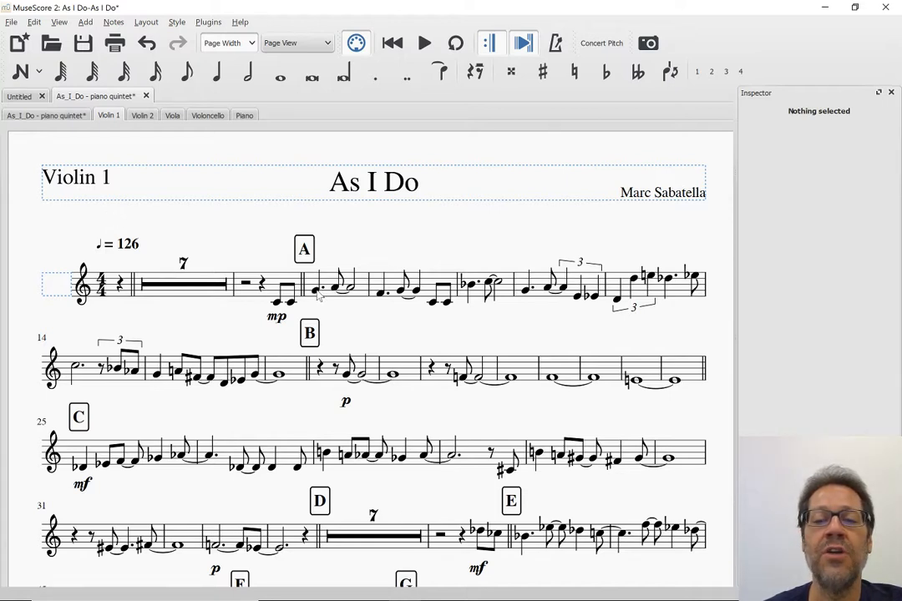
# Step: Slur the eighth note ending the Violin 1 part's first system to the dotted half note starting the second system
pyautogui.click(668, 278)
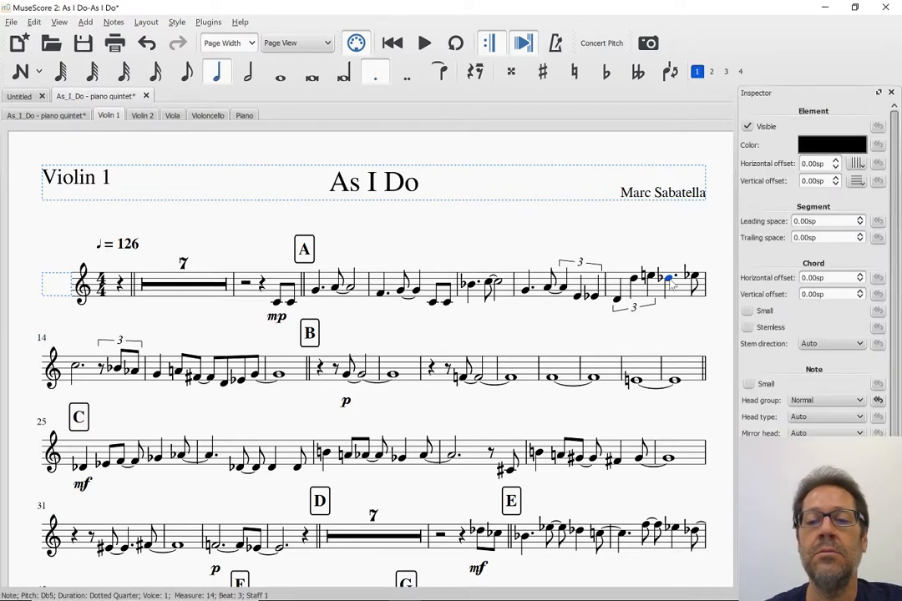
pyautogui.press('Right')
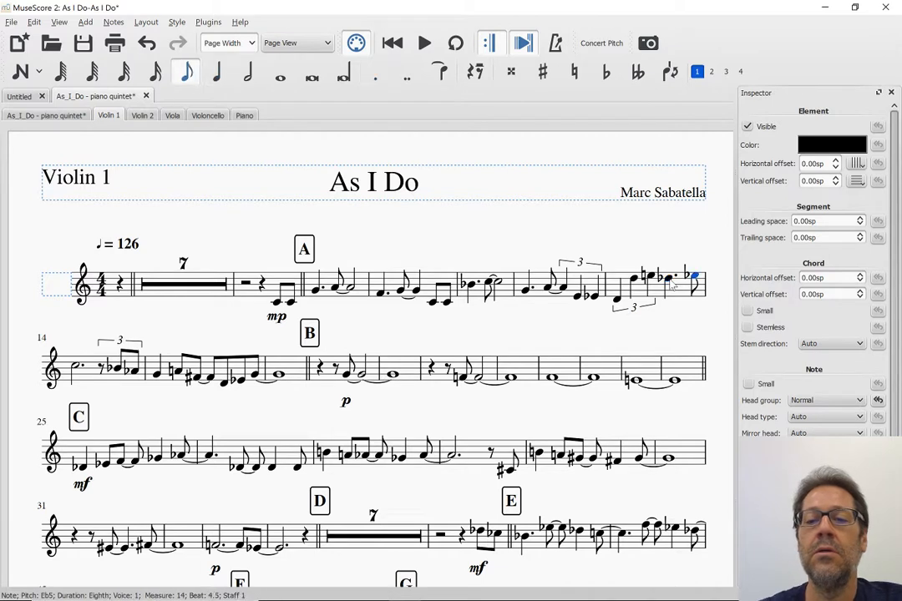
pyautogui.press('Right')
pyautogui.press('Left')
pyautogui.hotkey('shift', 'Right')
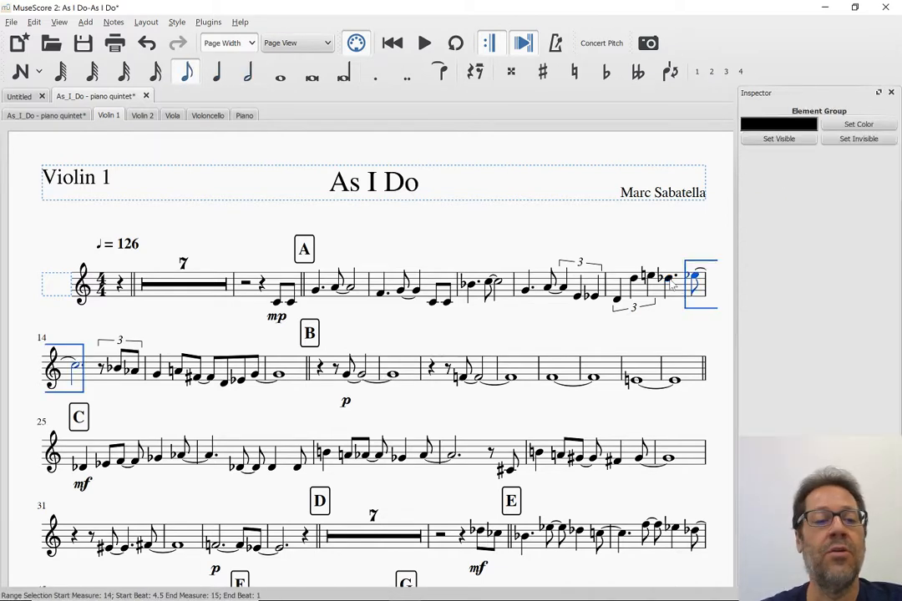
pyautogui.press('Escape')
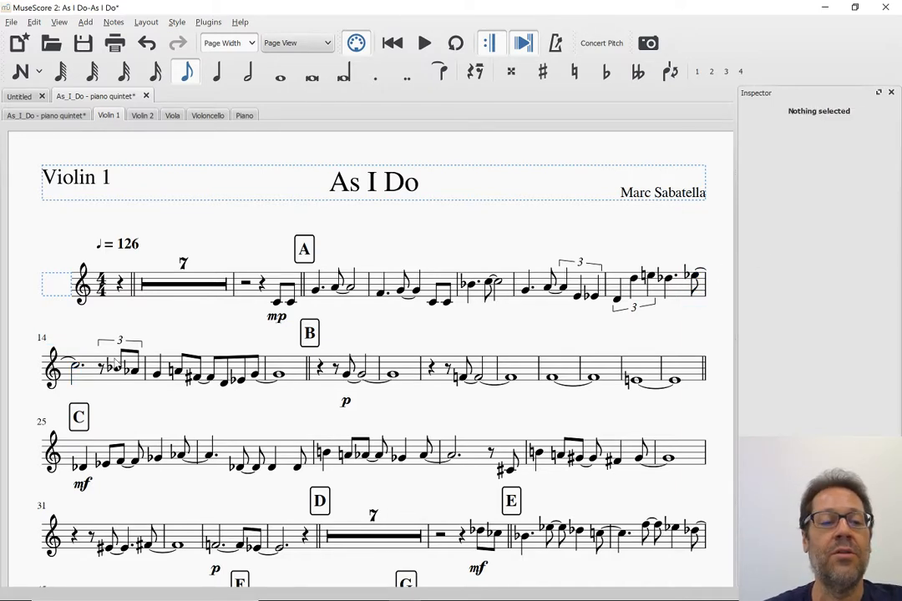
# Step: Raise the curve of both segments of the slur across the system break, then delete the slur
pyautogui.click(708, 274)
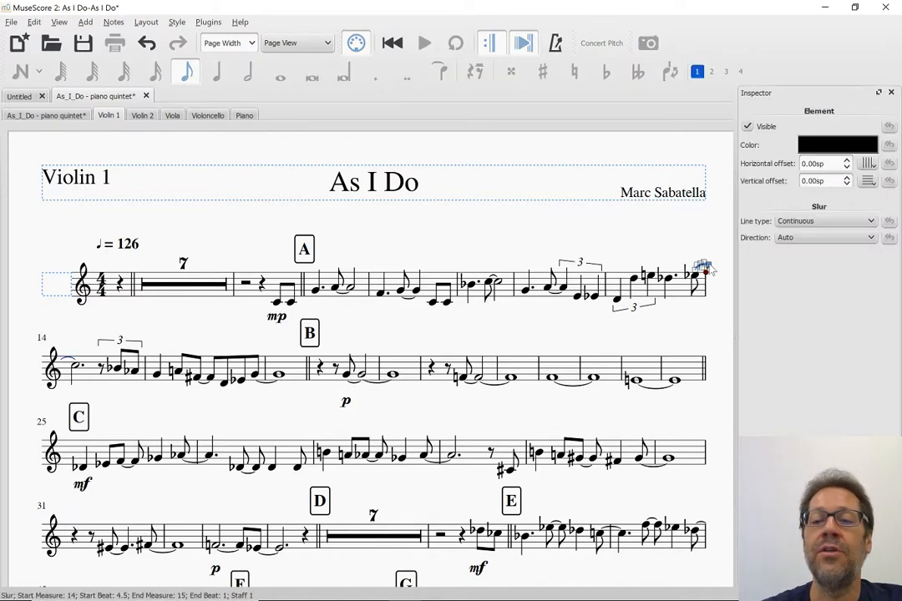
pyautogui.moveTo(709, 272); pyautogui.dragTo(709, 265)
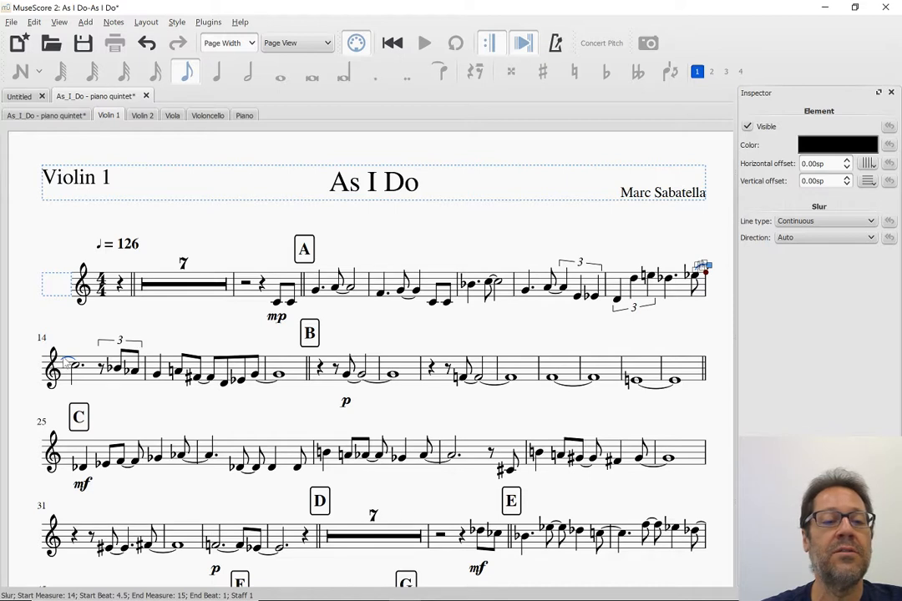
pyautogui.press('Escape')
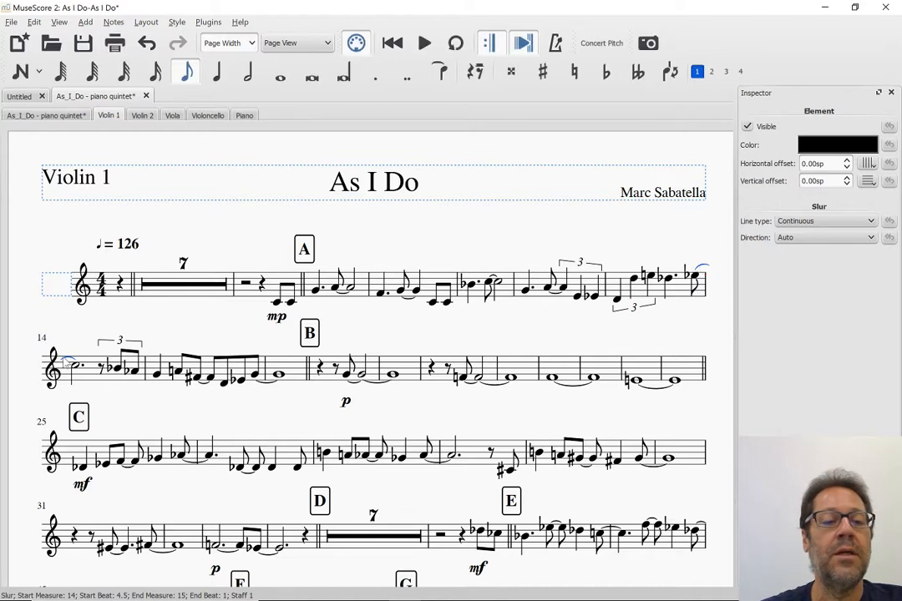
pyautogui.doubleClick(67, 361)
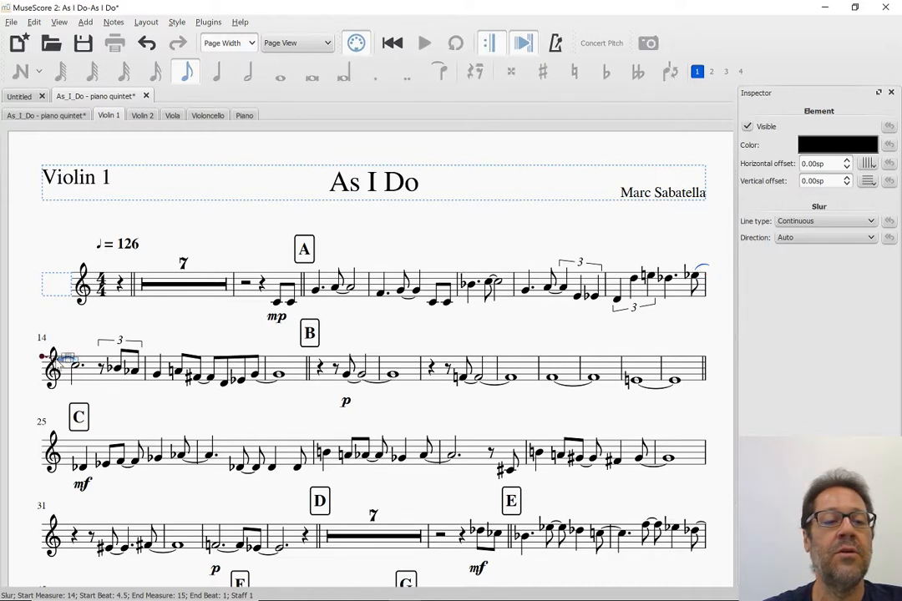
pyautogui.moveTo(66, 358); pyautogui.dragTo(67, 350)
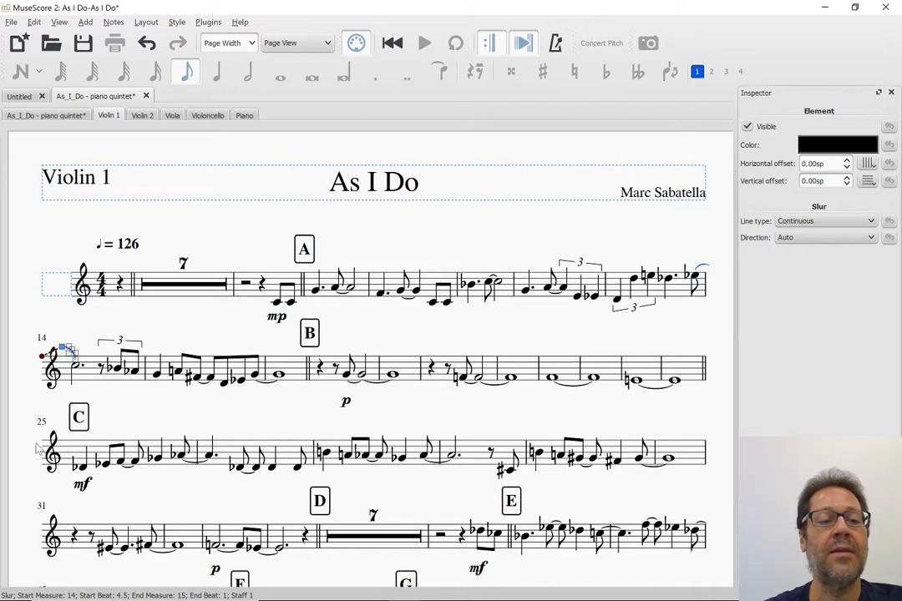
pyautogui.press('Escape')
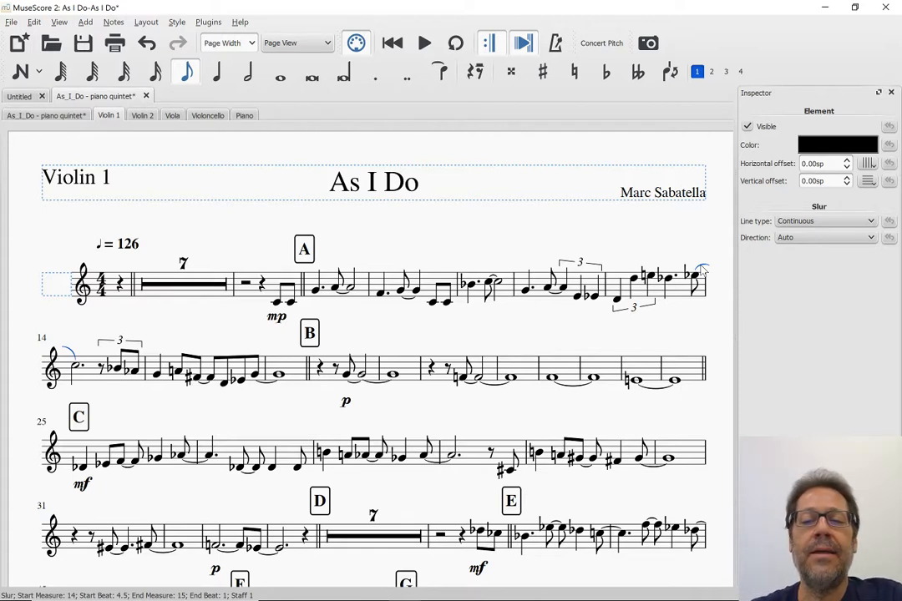
pyautogui.press('Delete')
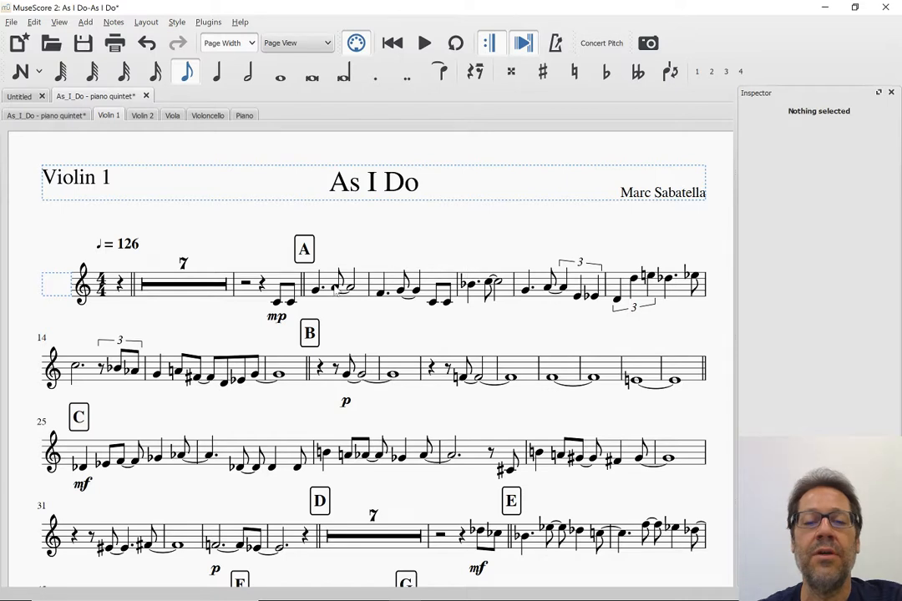
# Step: Slur the first note of measure 11 to the first note of measure 12 and flip the slur above the notes
pyautogui.click(380, 296)
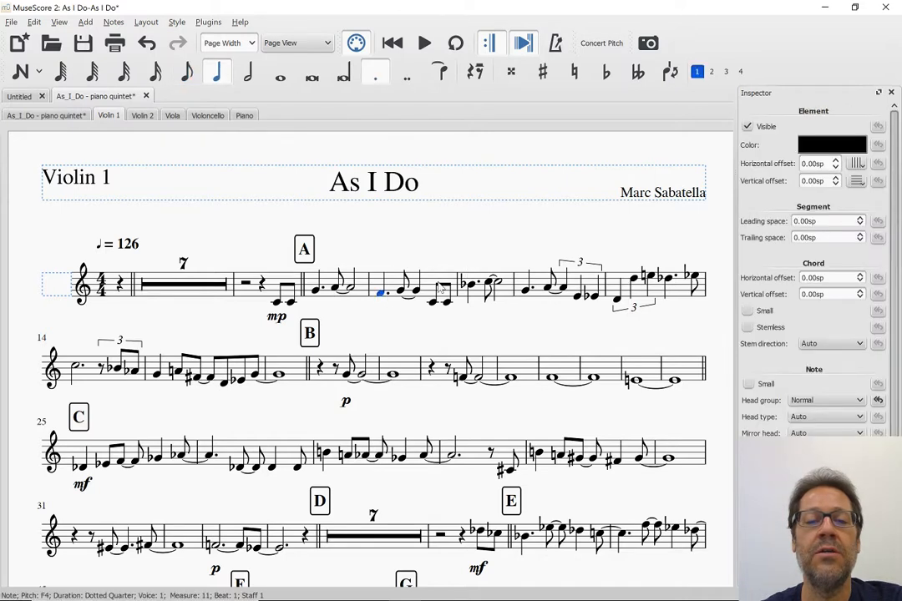
pyautogui.keyDown('shift'); pyautogui.click(471, 289); pyautogui.keyUp('shift')
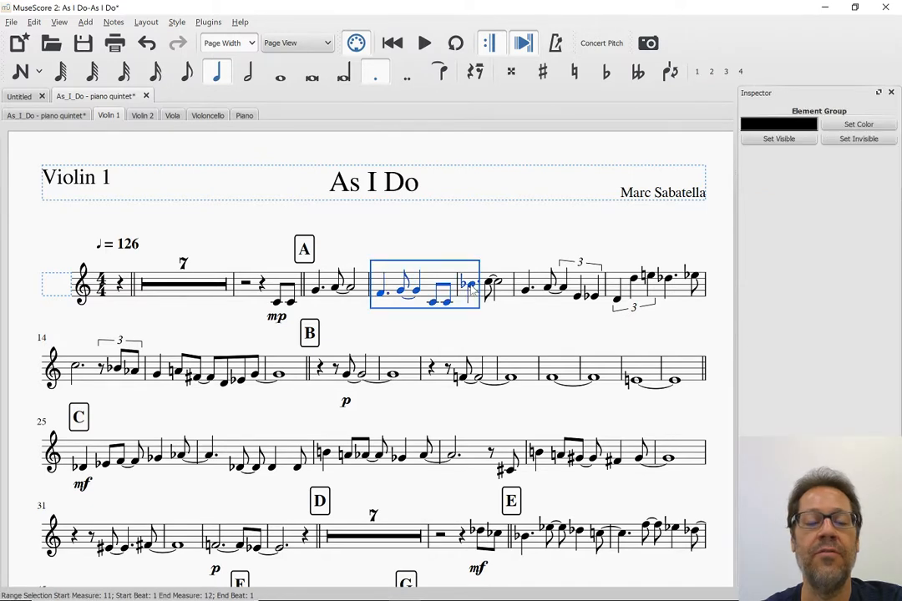
pyautogui.press('Escape')
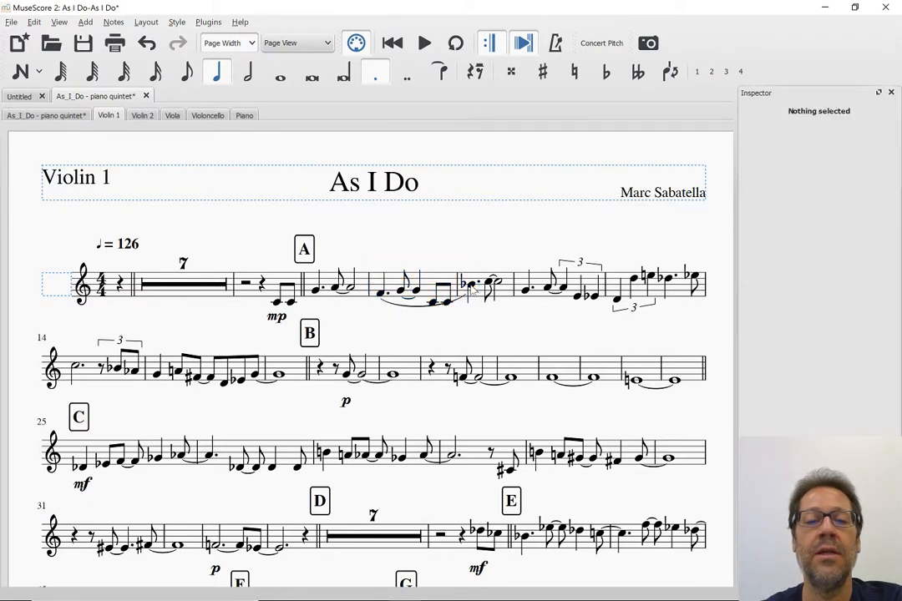
pyautogui.click(402, 308)
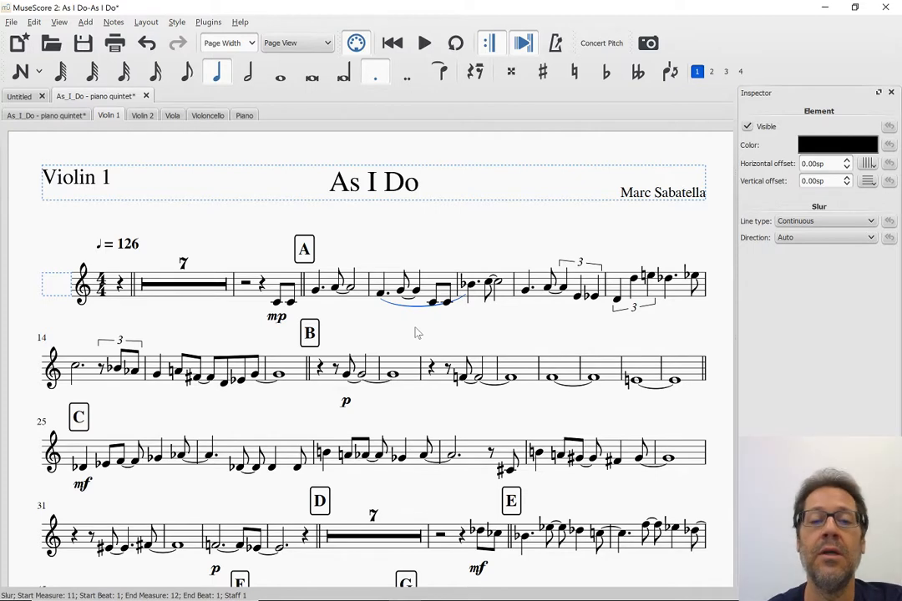
pyautogui.press('x')
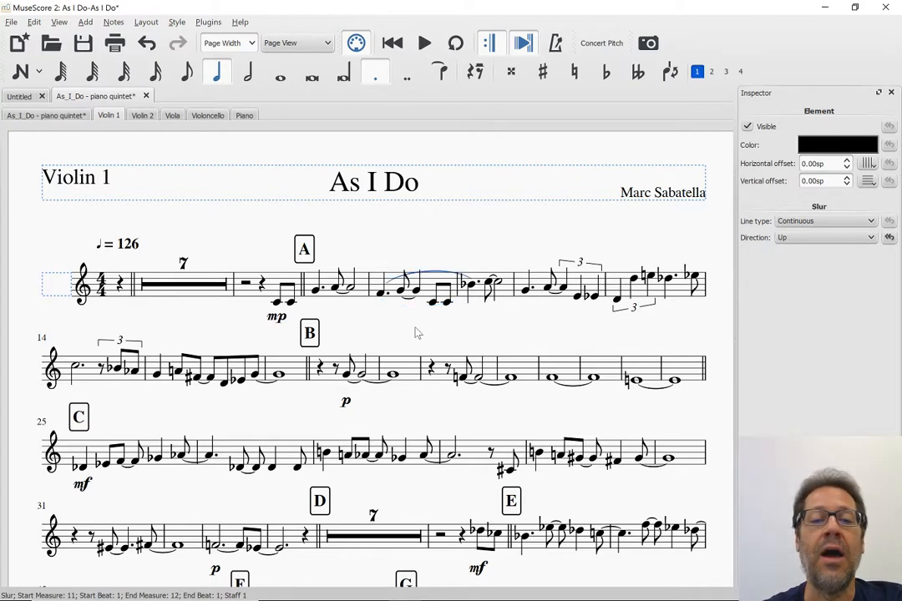
# Step: Reshape the slur over measure 11 by raising both of its upper curve handles to give it a taller arc
pyautogui.doubleClick(431, 276)
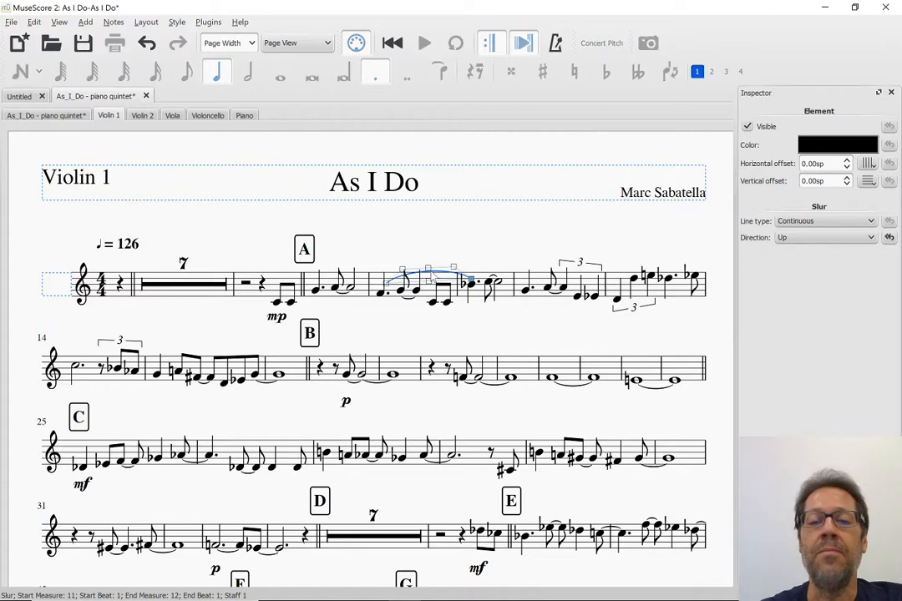
pyautogui.click(380, 300)
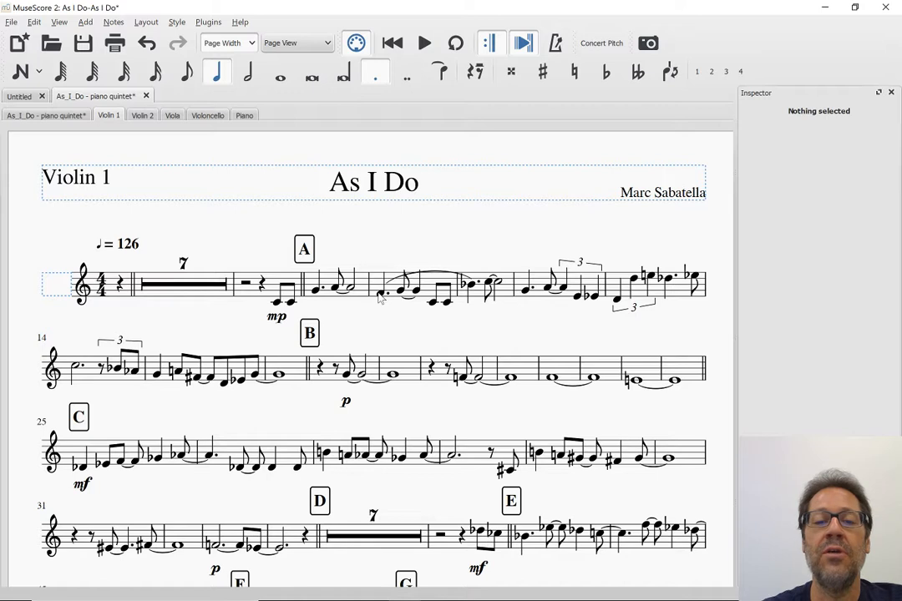
pyautogui.doubleClick(440, 276)
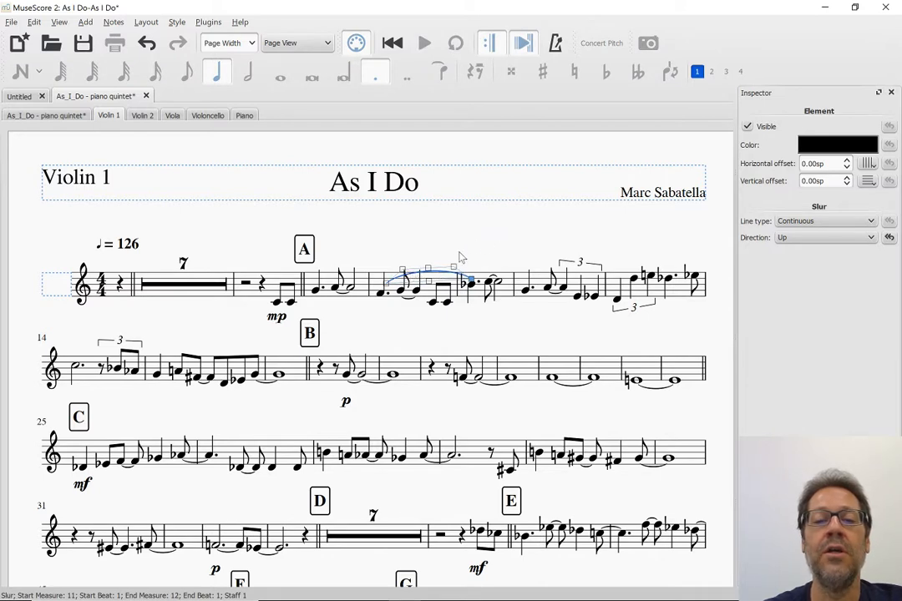
pyautogui.press('Escape')
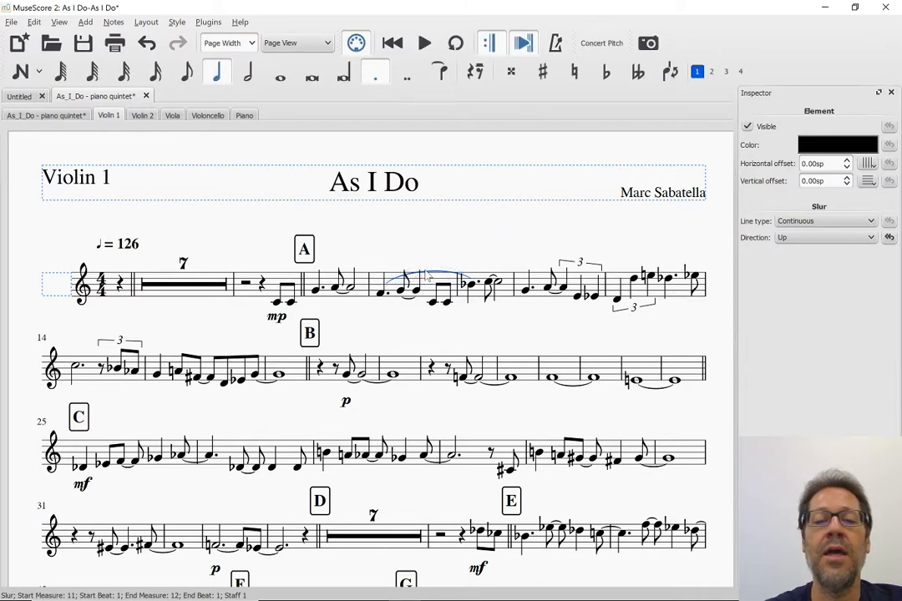
pyautogui.doubleClick(428, 276)
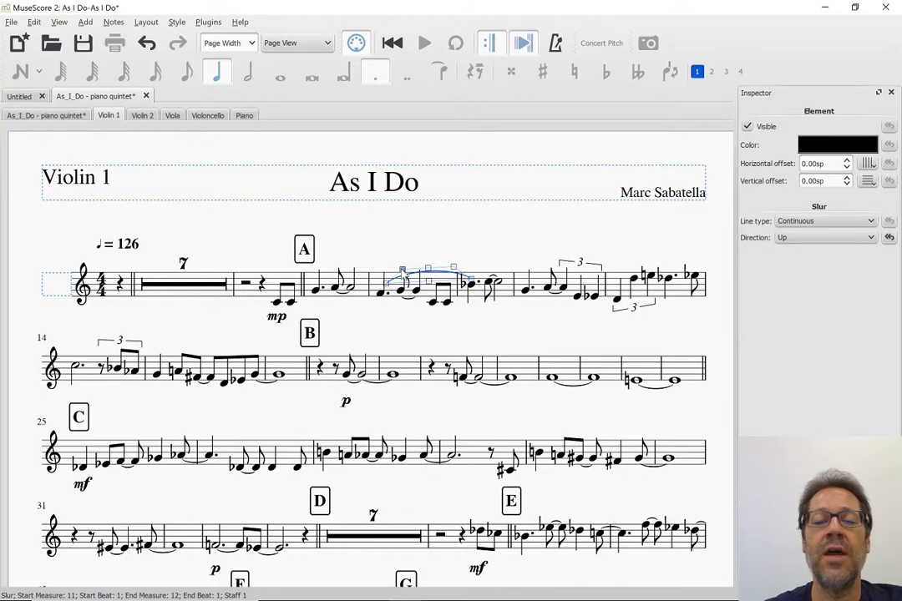
pyautogui.moveTo(402, 271); pyautogui.dragTo(401, 262)
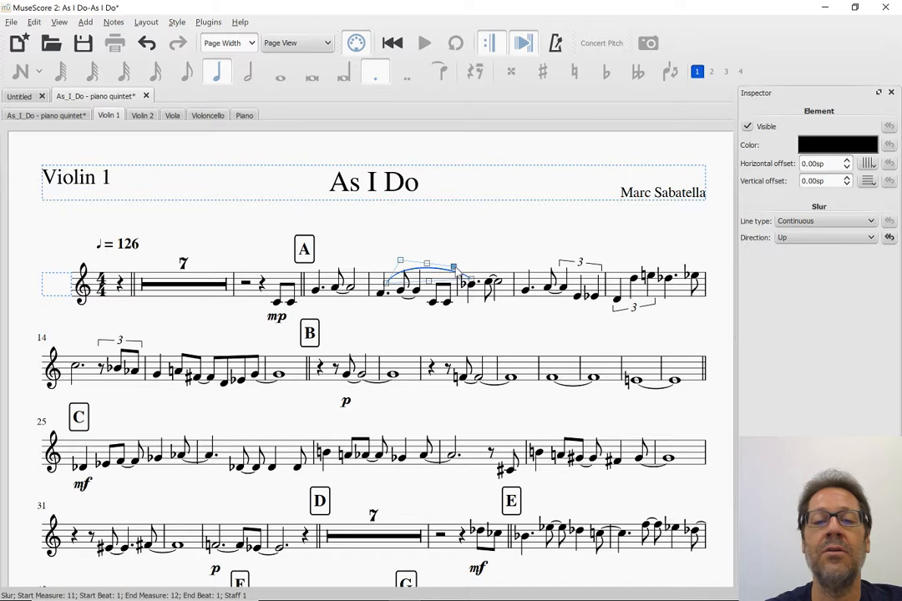
pyautogui.click(454, 261)
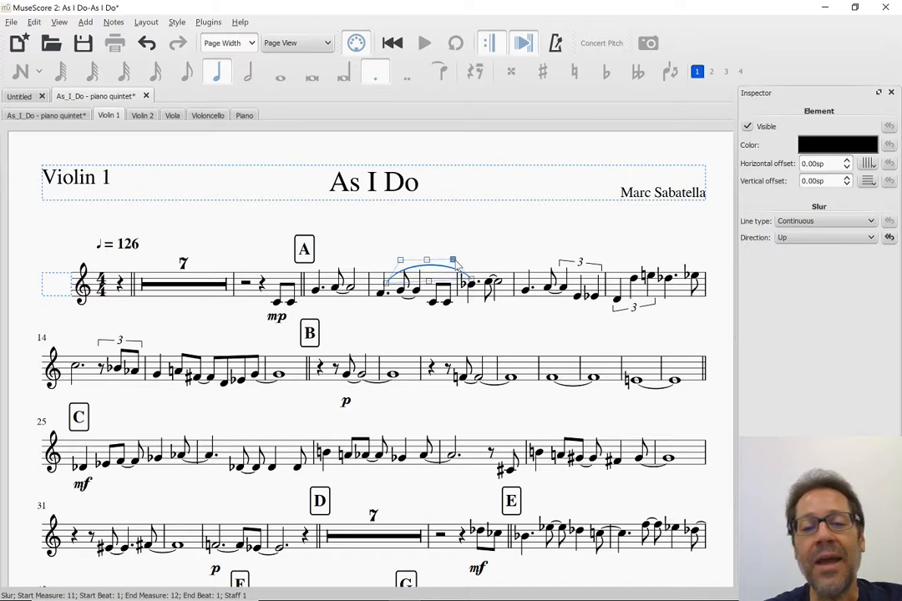
pyautogui.press('Escape')
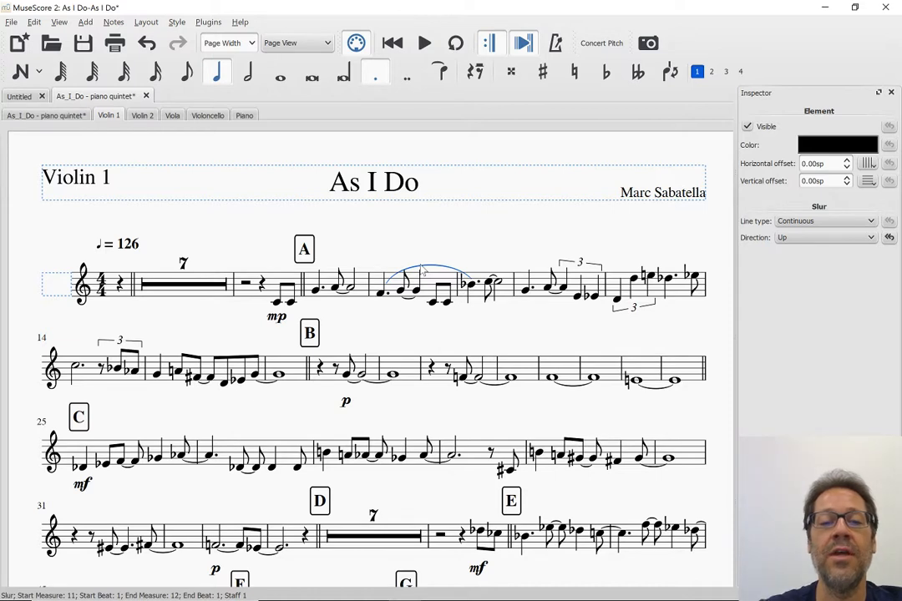
# Step: Set the vertical offset of the slur over measure 11 to -0.50sp, then remove the slur
pyautogui.click(825, 181)
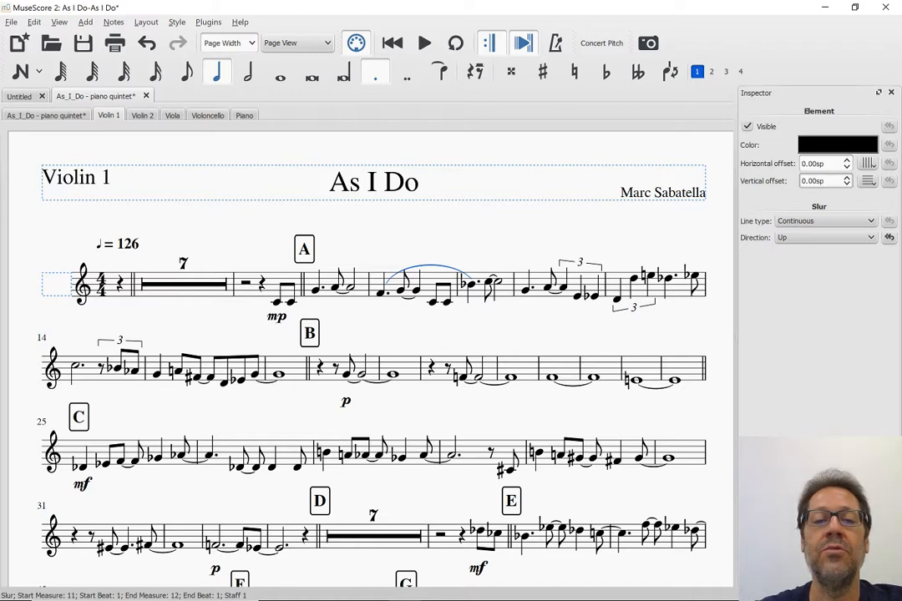
pyautogui.press('Down')
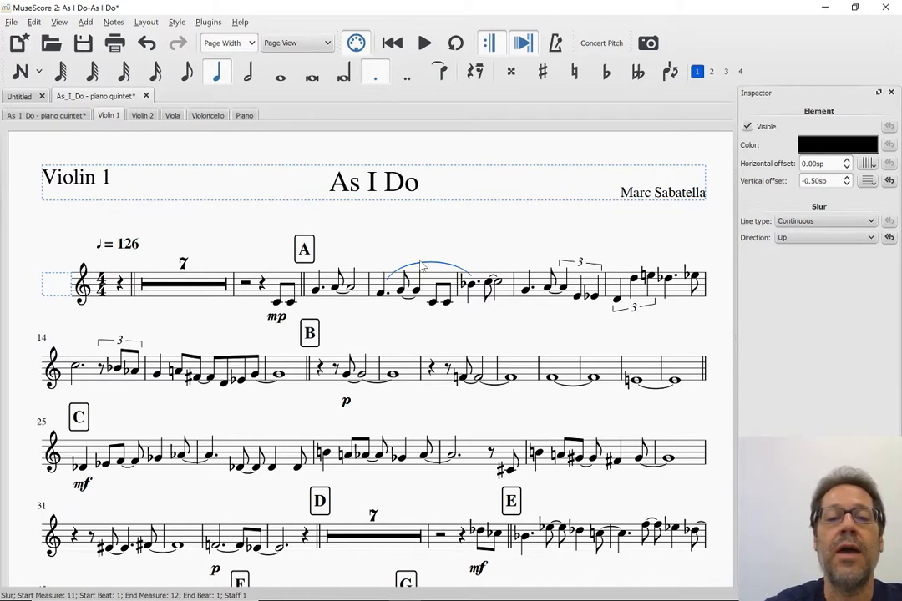
pyautogui.press('Escape')
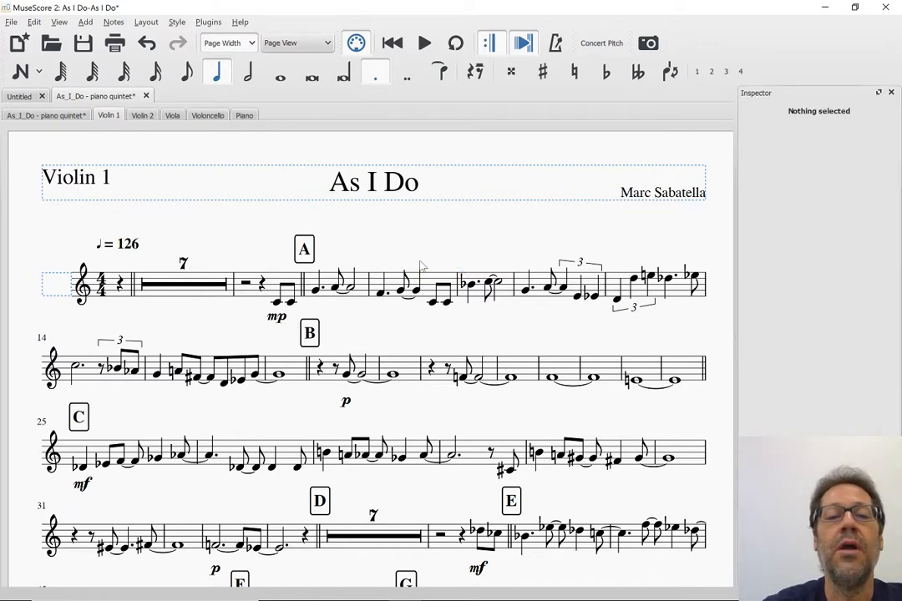
# Step: Check the full score's first system, then select the Violin 1 part's passage from rehearsal mark A to measure 12's first note
pyautogui.click(27, 117)
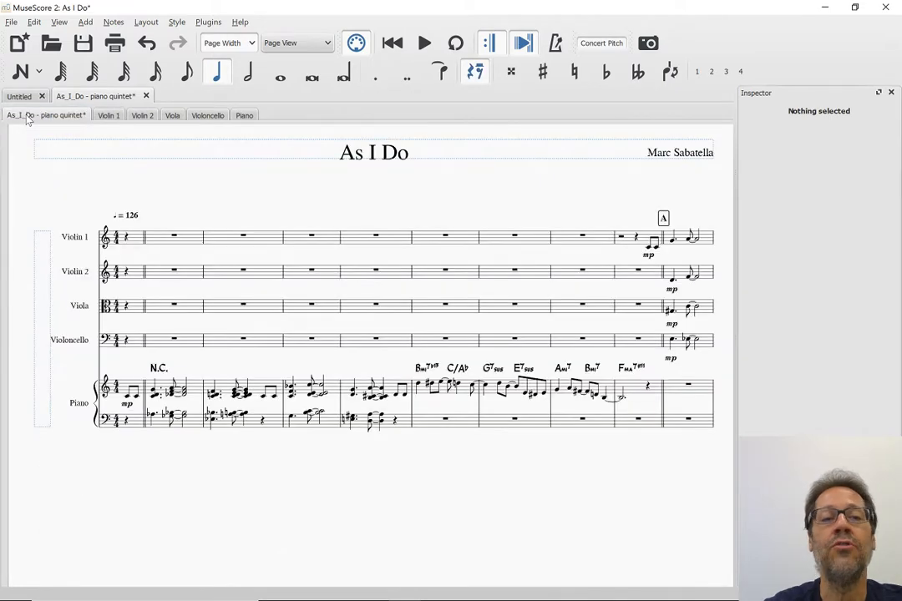
pyautogui.click(108, 115)
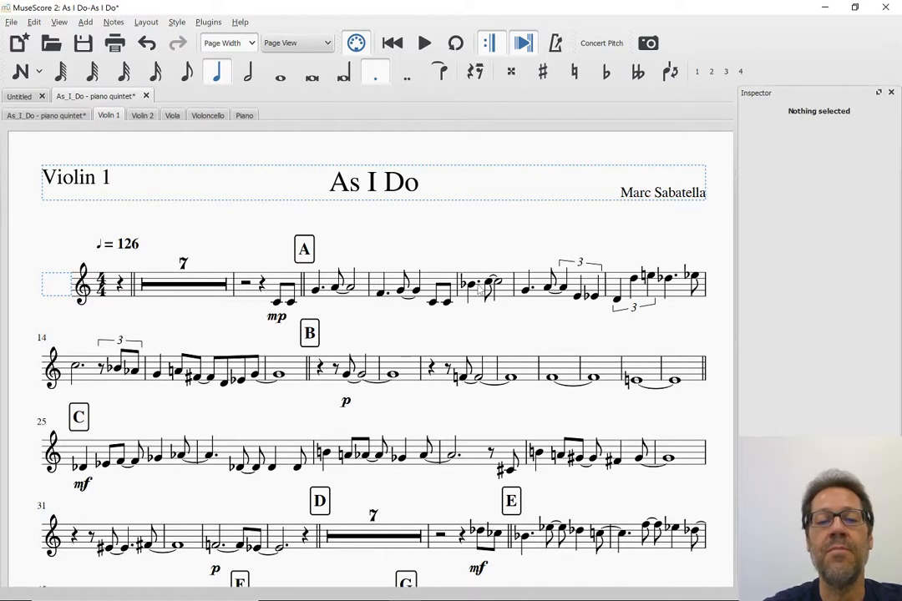
pyautogui.click(316, 291)
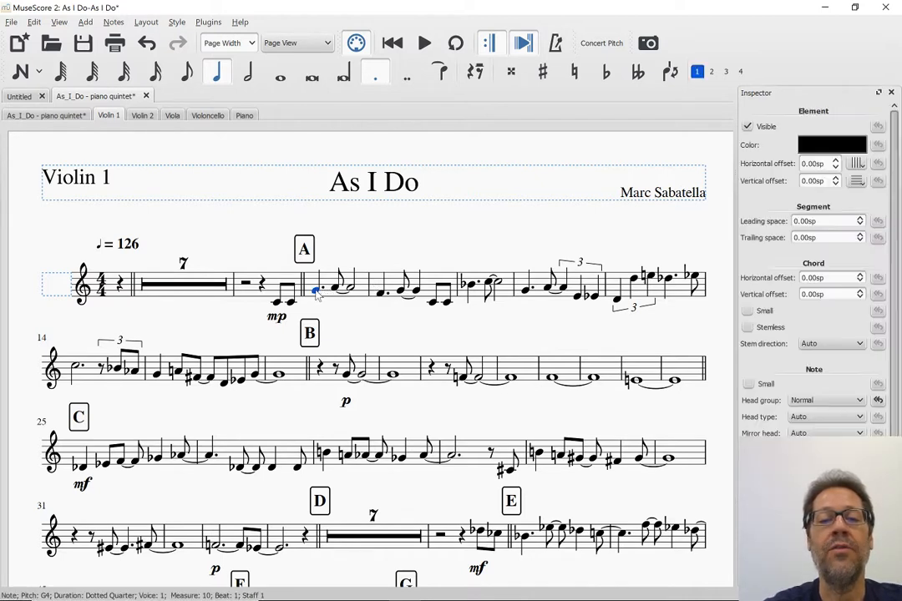
pyautogui.keyDown('shift'); pyautogui.click(470, 288); pyautogui.keyUp('shift')
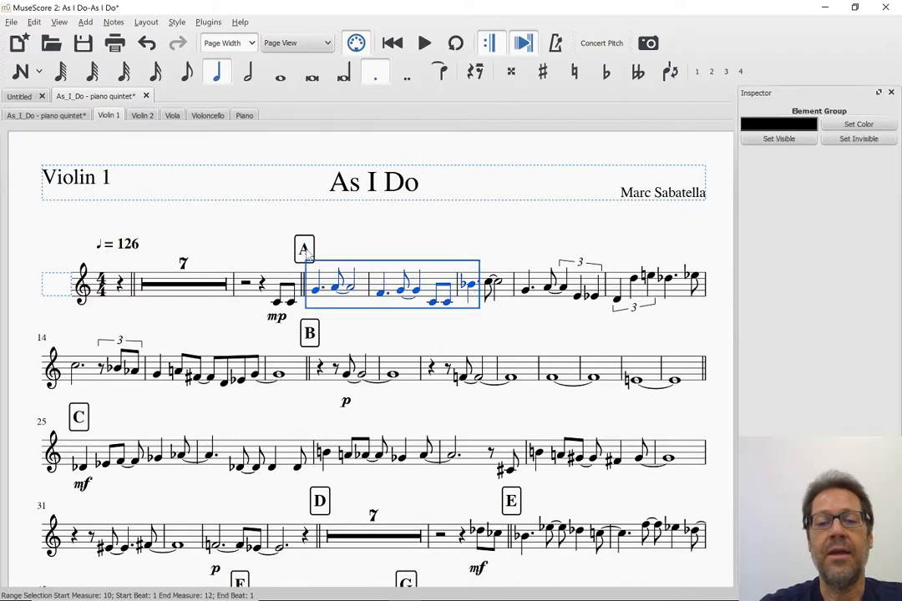
# Step: Examine in the full score how the passage after rehearsal mark A divides across the first page break
pyautogui.click(26, 114)
pyautogui.hscroll(5, 422, 307)
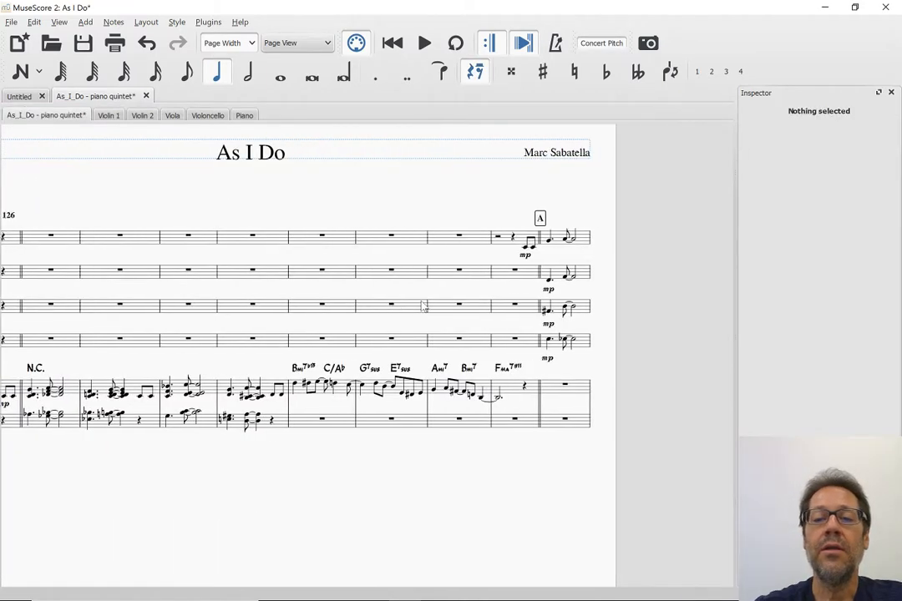
pyautogui.hscroll(-6, 422, 307)
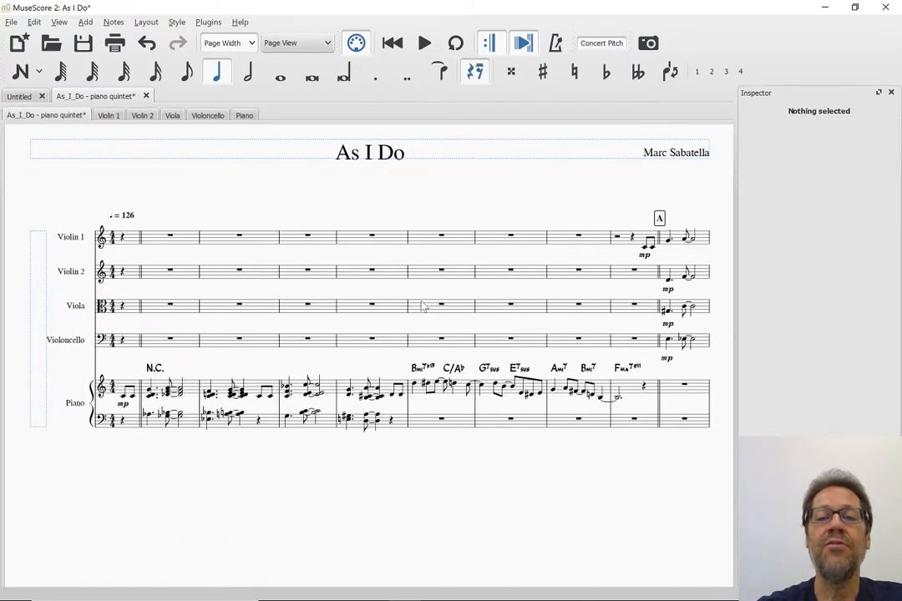
pyautogui.scroll(-8, 421, 307)
pyautogui.scroll(4, 421, 307)
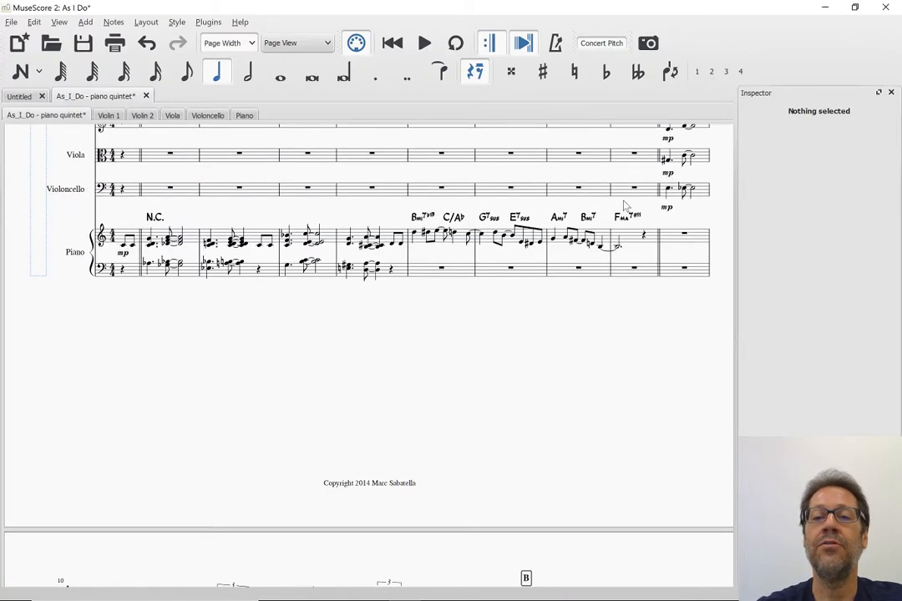
pyautogui.scroll(-3, 182, 421)
pyautogui.scroll(5, 318, 356)
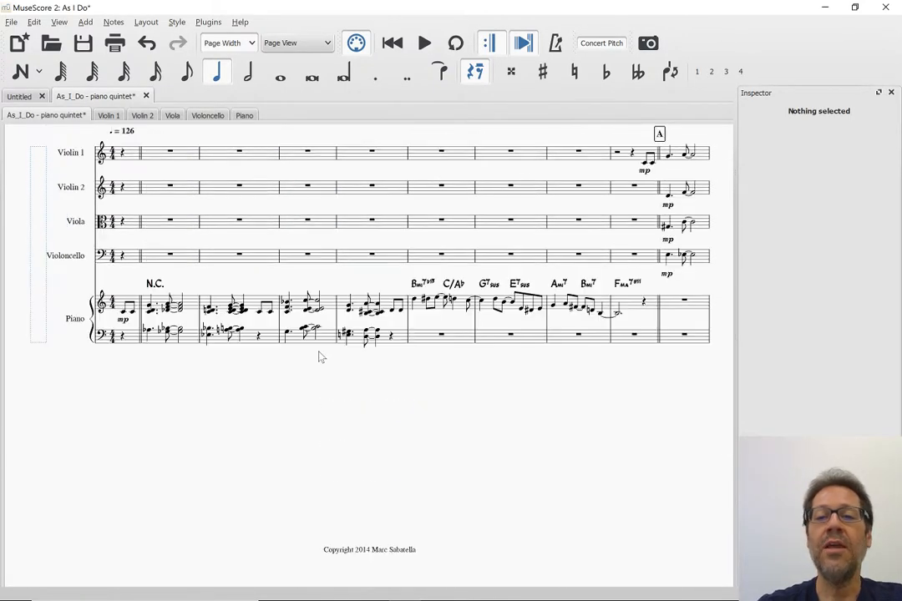
# Step: Return from the full score to the Violin 1 part and clear the selection on the passage after rehearsal mark A
pyautogui.scroll(2, 318, 356)
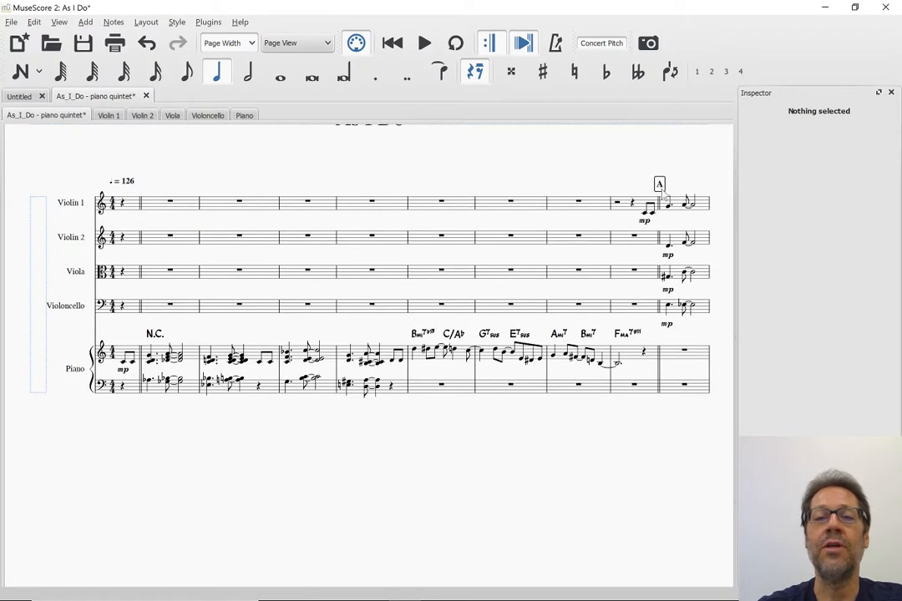
pyautogui.click(109, 115)
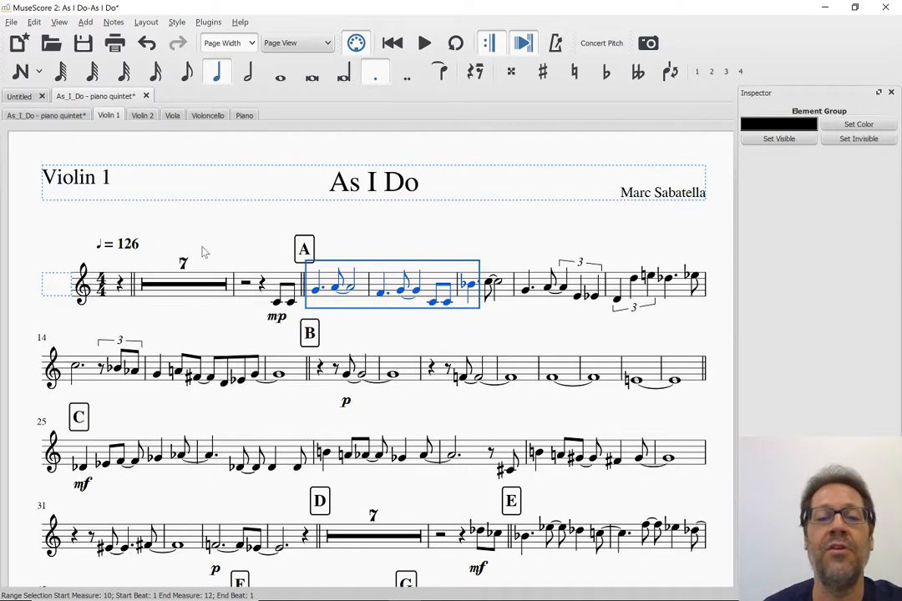
pyautogui.scroll(-2, 204, 252)
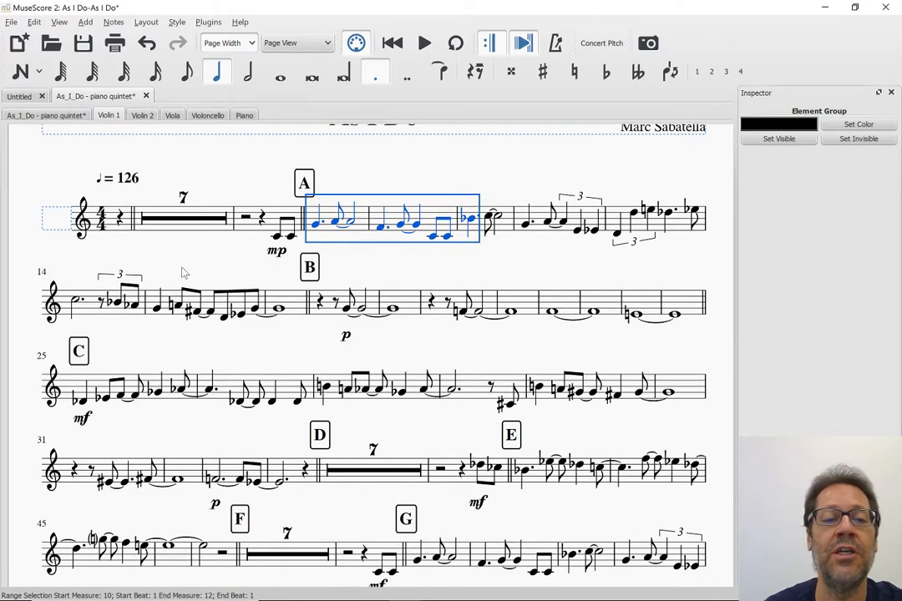
pyautogui.click(179, 270)
pyautogui.scroll(-1, 182, 272)
pyautogui.scroll(-1, 180, 267)
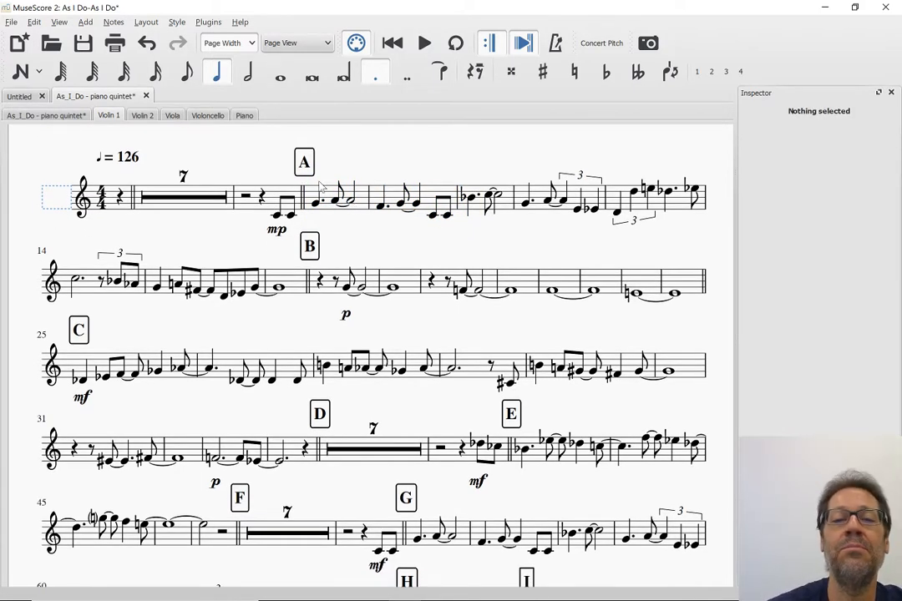
# Step: Review the Violin 1 part's system layout and note spacing from the opening through the final measure on page 2
pyautogui.scroll(-3, 499, 260)
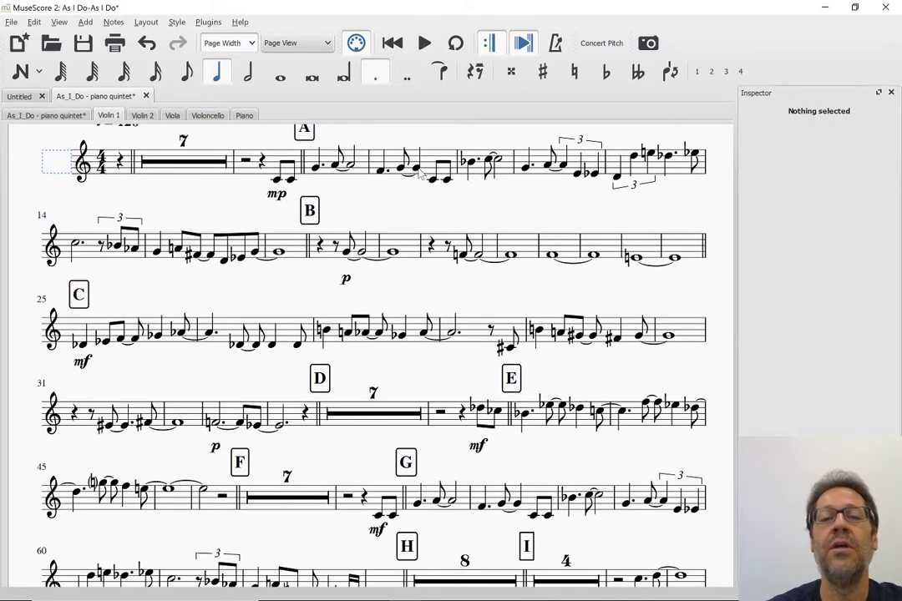
pyautogui.scroll(-10, 201, 352)
pyautogui.scroll(-15, 205, 351)
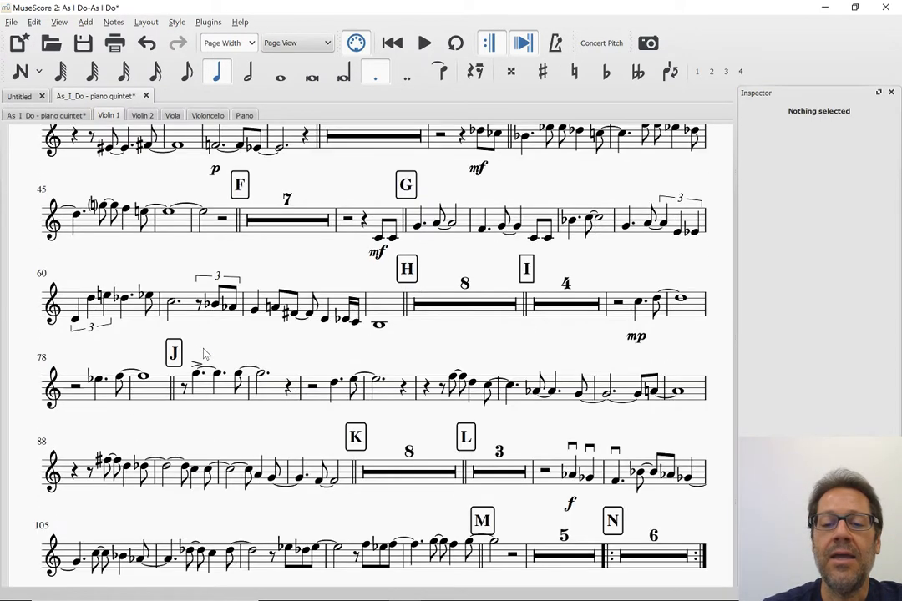
pyautogui.scroll(-18, 205, 353)
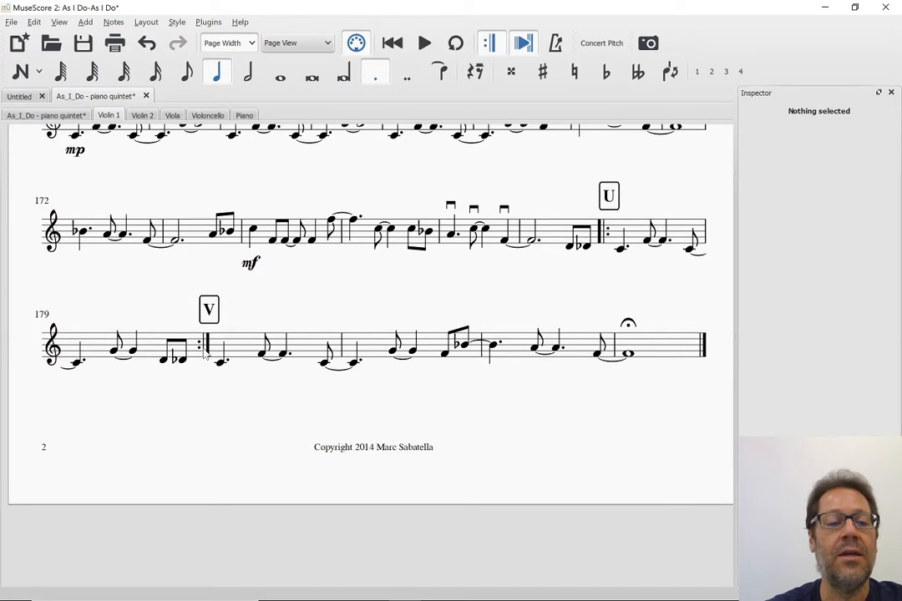
pyautogui.scroll(16, 204, 353)
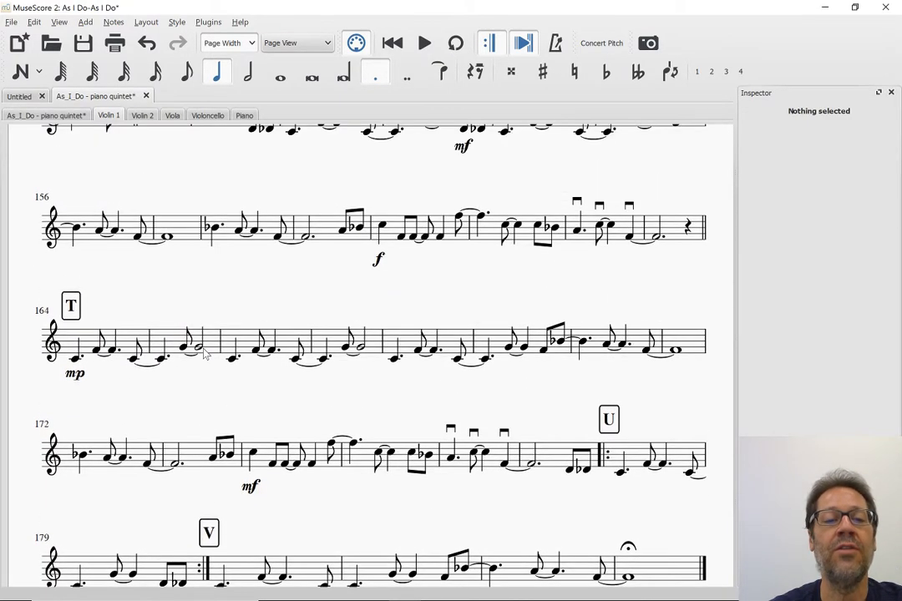
pyautogui.scroll(16, 203, 353)
pyautogui.scroll(-15, 203, 352)
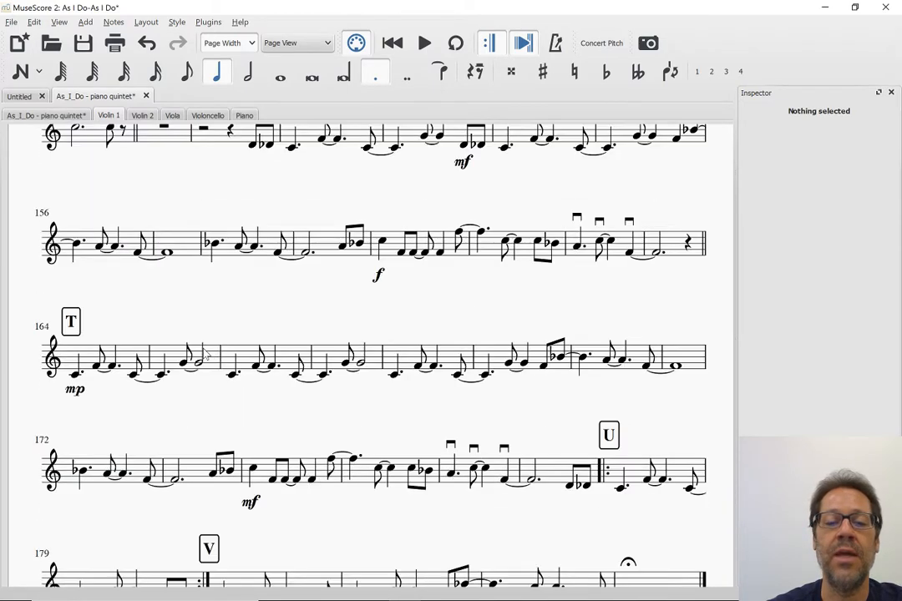
pyautogui.scroll(-12, 205, 355)
# Step: Compare how the Violin 1 part's systems fill both pages around the page break between rehearsal marks N and O
pyautogui.scroll(20, 205, 354)
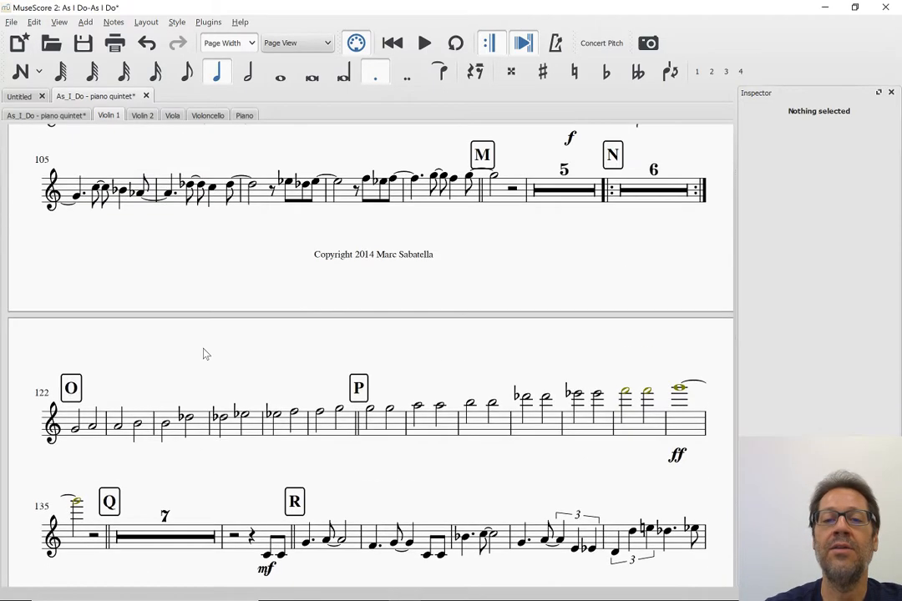
pyautogui.scroll(10, 203, 354)
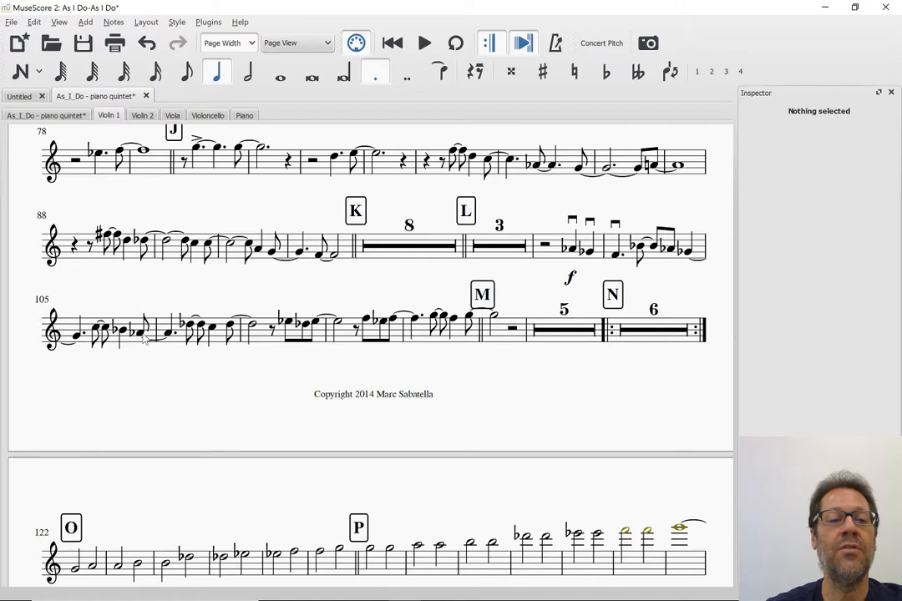
pyautogui.scroll(-16, 128, 289)
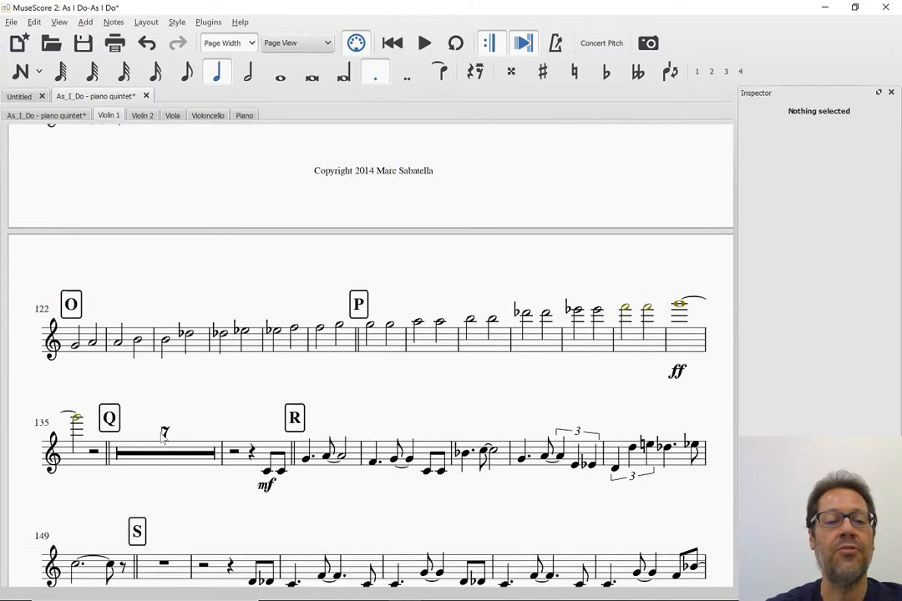
pyautogui.scroll(20, 173, 368)
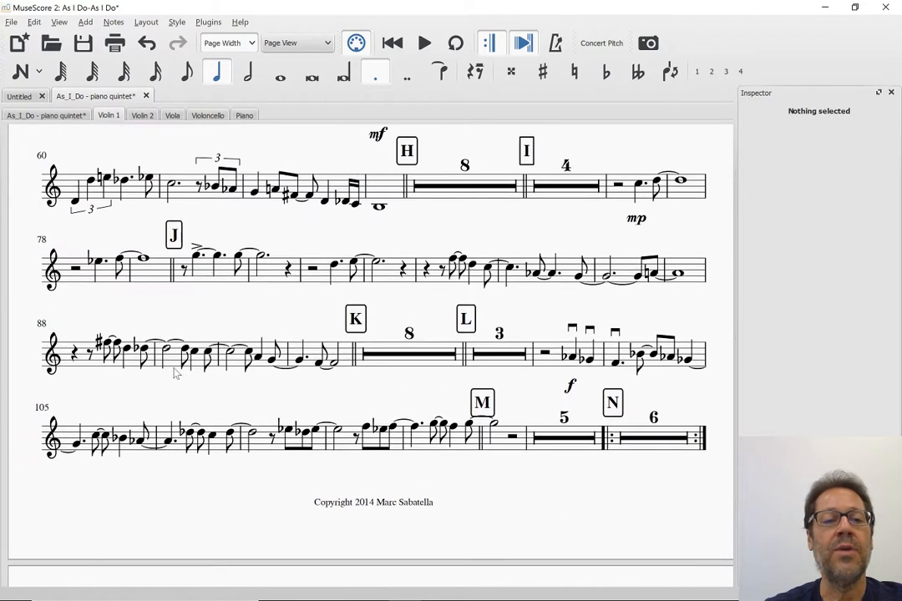
pyautogui.scroll(15, 174, 373)
pyautogui.scroll(-20, 175, 373)
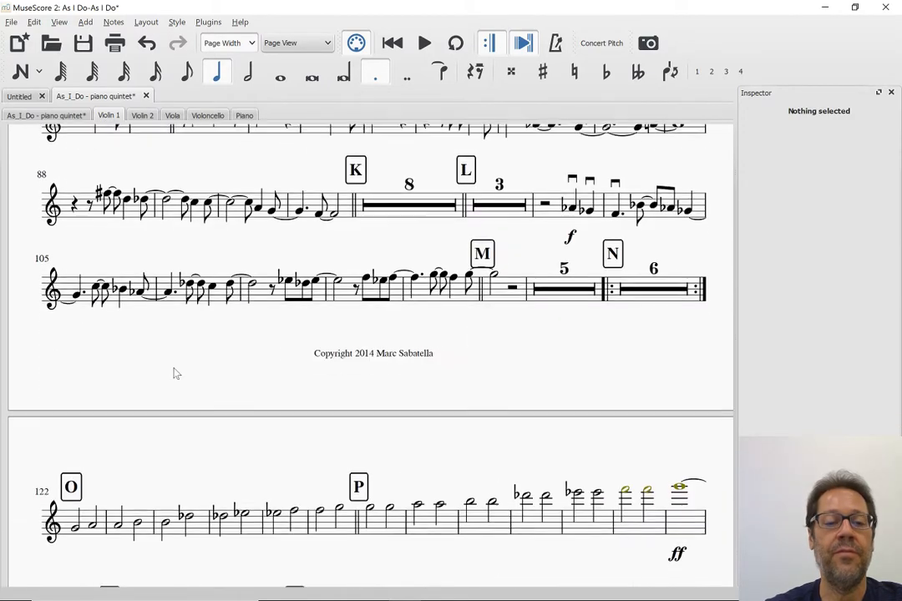
pyautogui.scroll(-20, 174, 373)
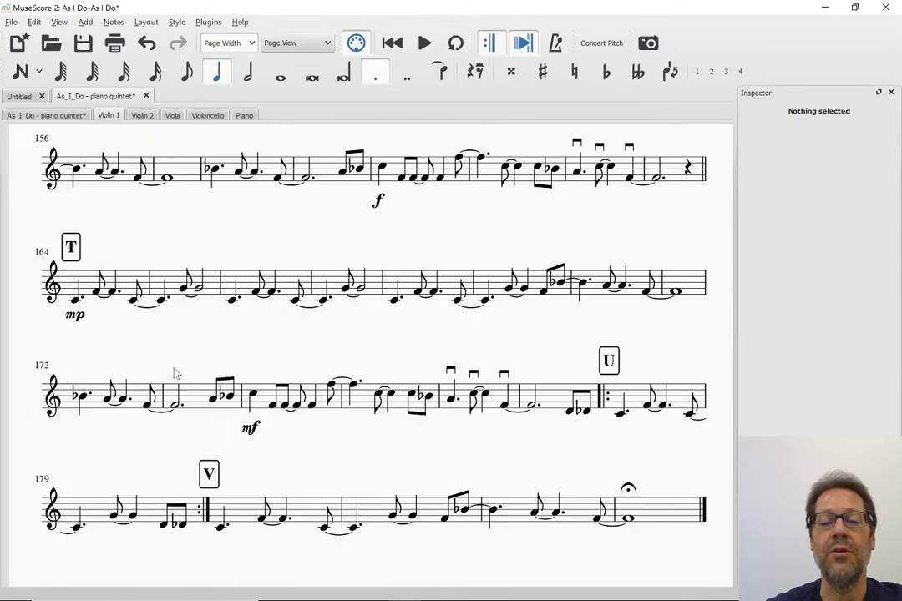
pyautogui.scroll(-4, 175, 373)
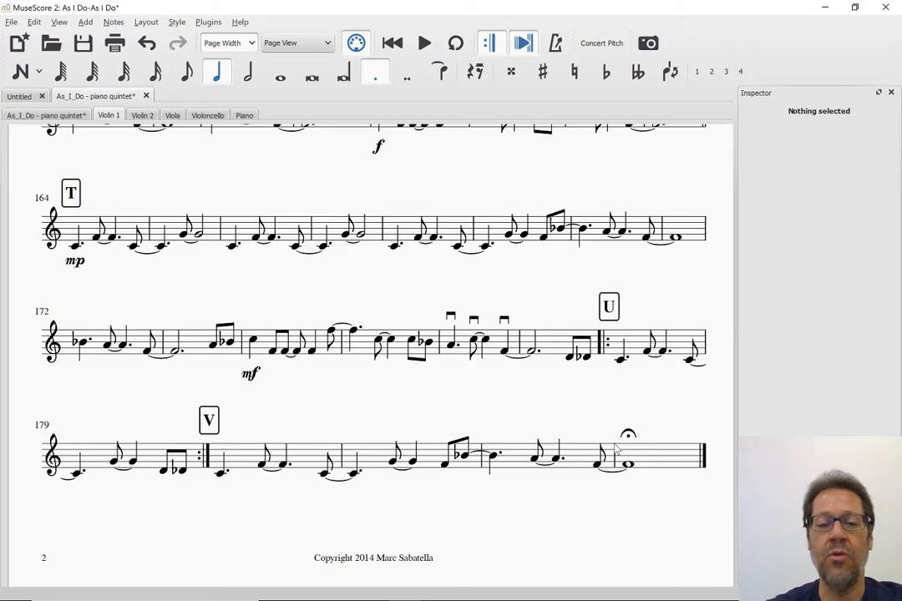
pyautogui.scroll(20, 457, 361)
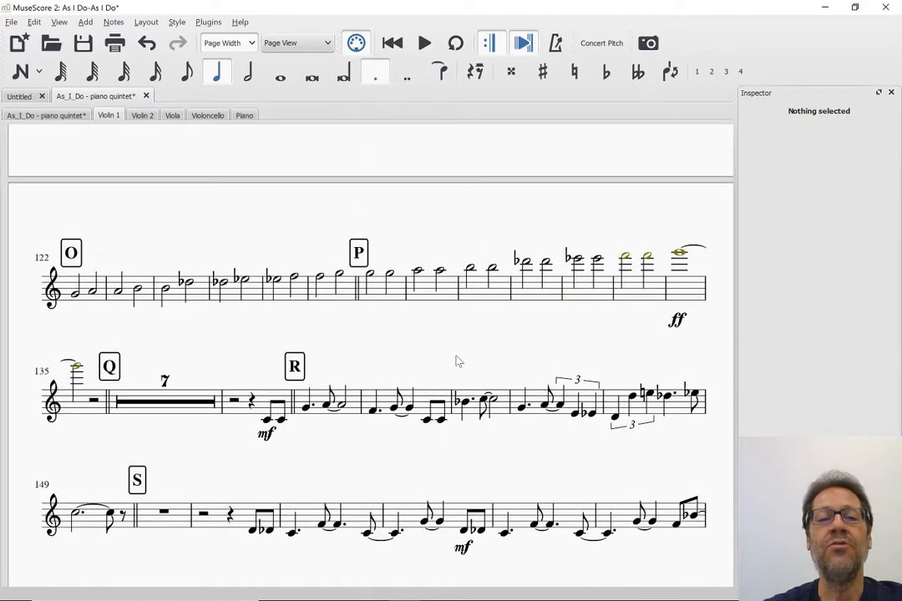
pyautogui.scroll(20, 457, 361)
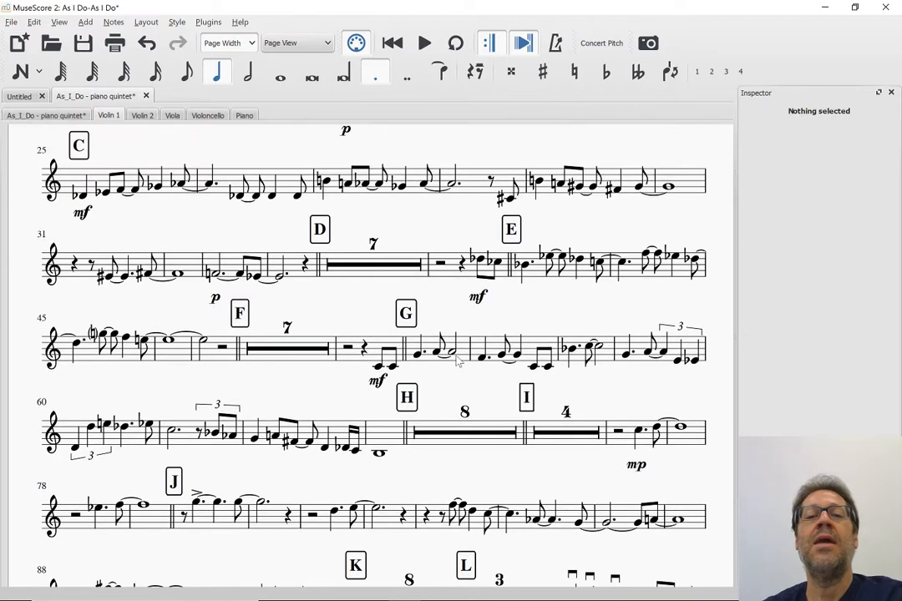
pyautogui.scroll(15, 458, 360)
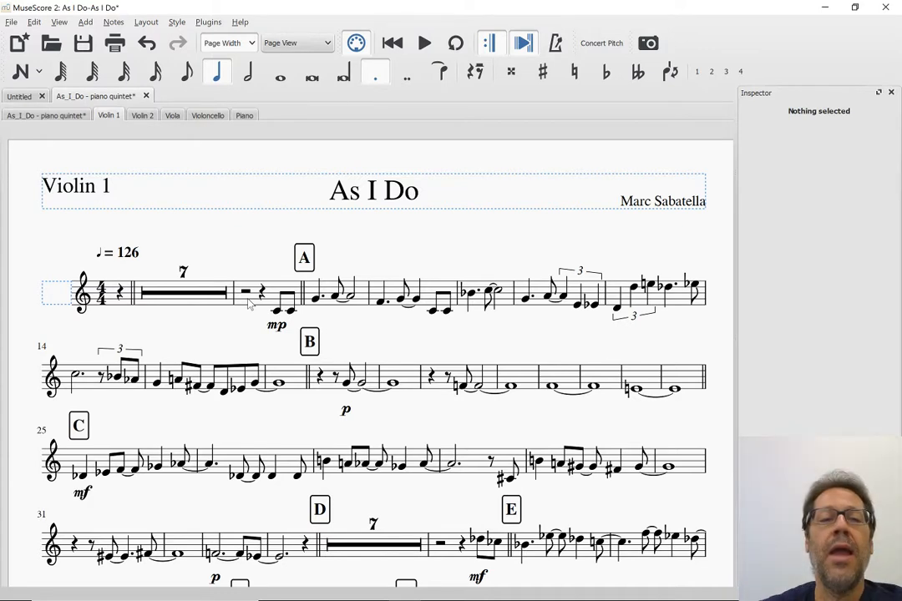
# Step: Set the general style's measure spacing to 1.300 and apply it to all parts
pyautogui.click(174, 25)
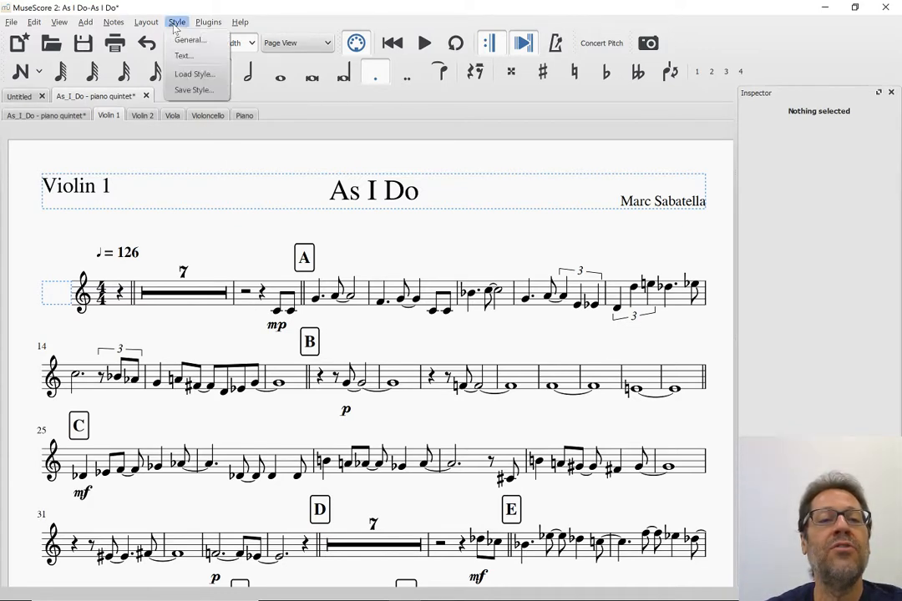
pyautogui.click(181, 46)
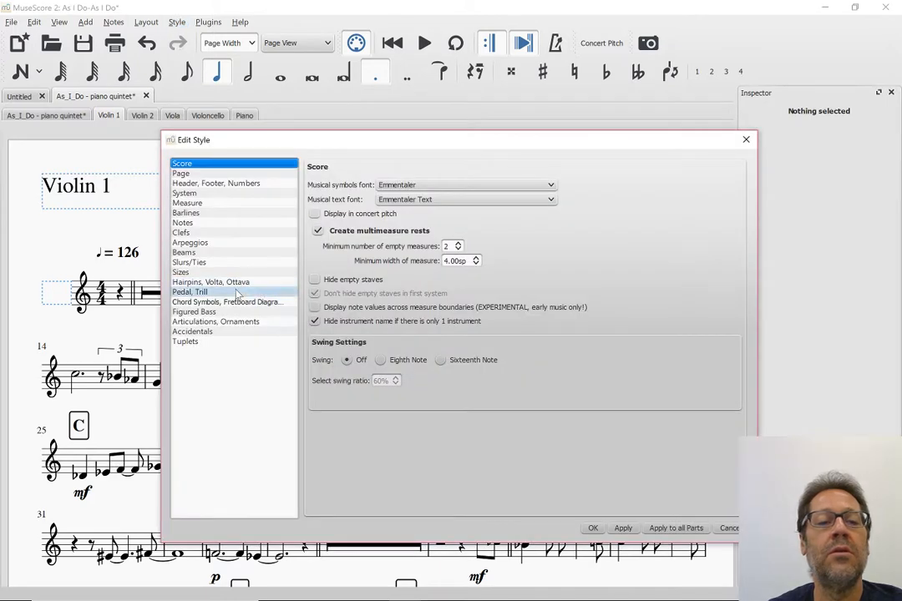
pyautogui.click(212, 205)
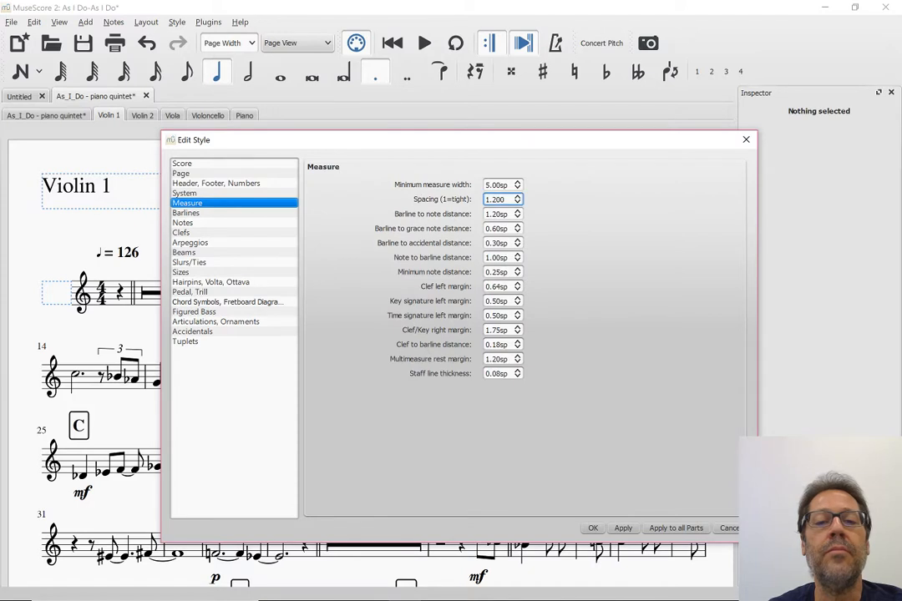
pyautogui.click(505, 199)
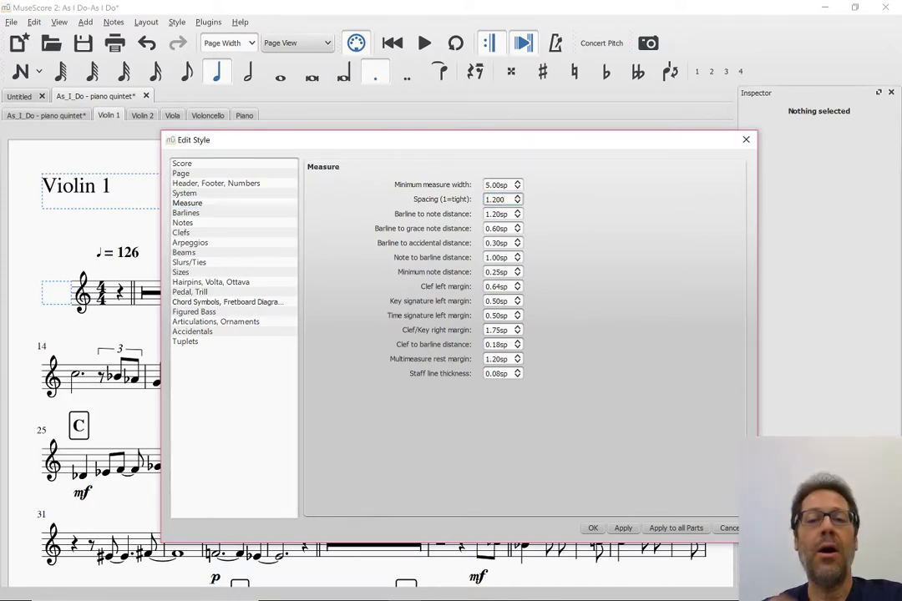
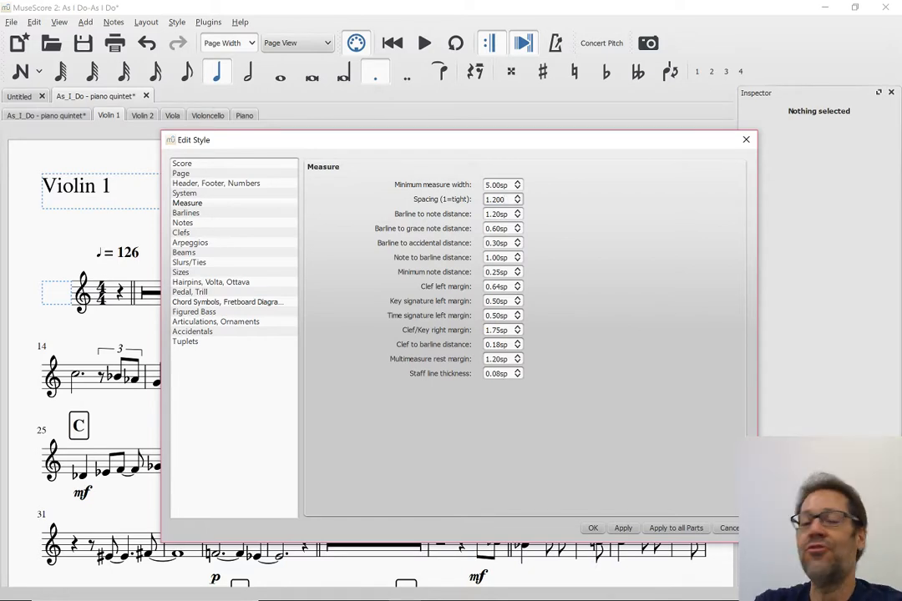
pyautogui.press('Up')
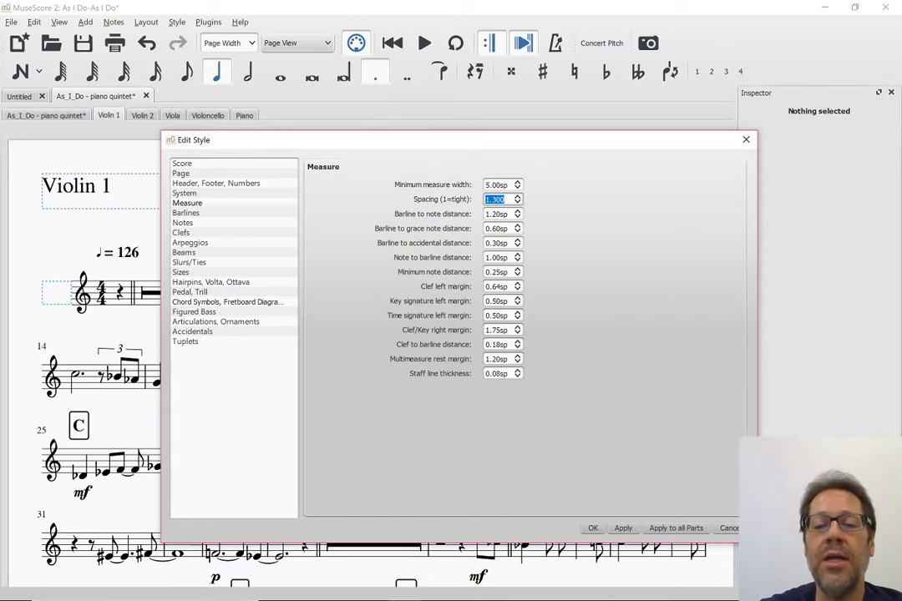
pyautogui.click(624, 531)
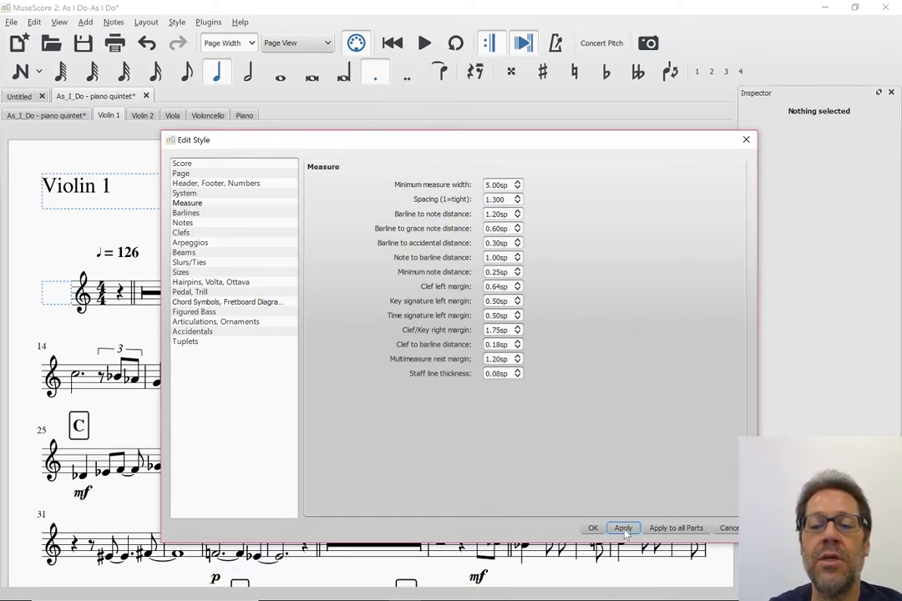
pyautogui.moveTo(567, 151); pyautogui.dragTo(541, 150)
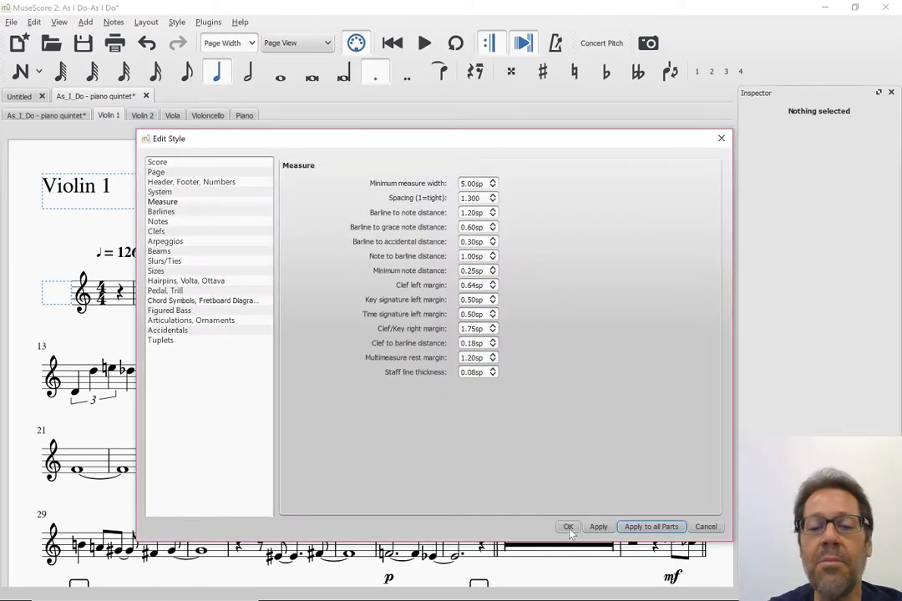
pyautogui.click(569, 528)
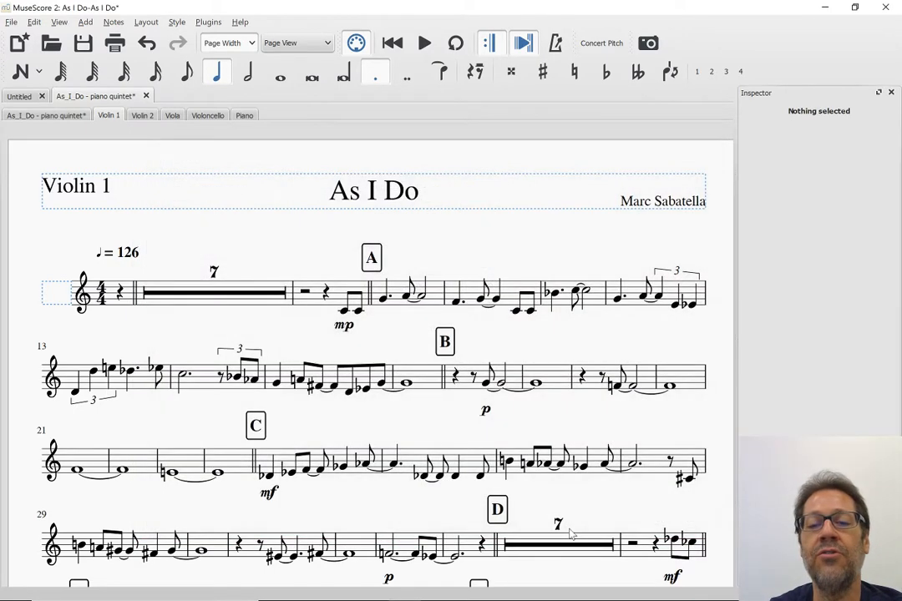
# Step: Check the full score's measure layout across the first page break with the parts' spacing changed
pyautogui.click(46, 115)
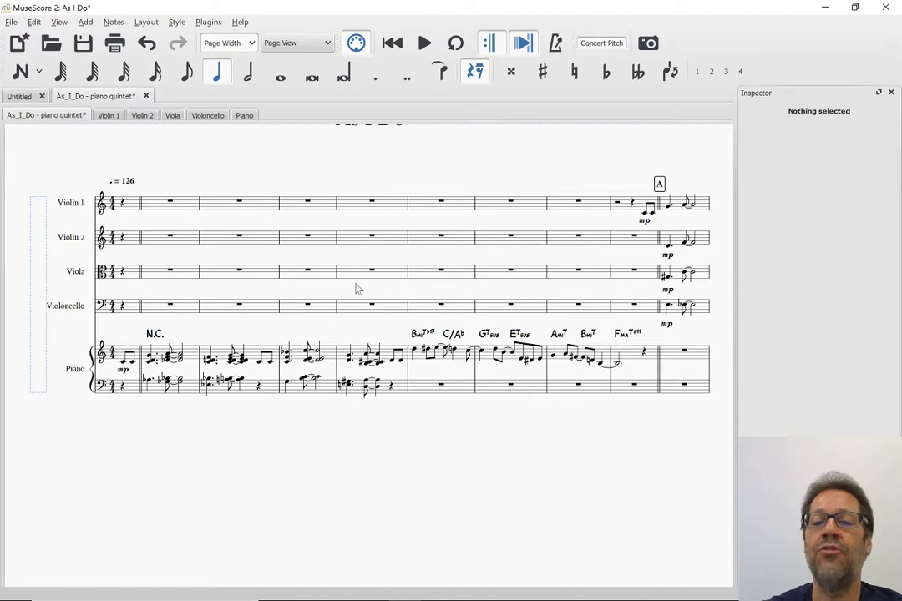
pyautogui.scroll(-1, 356, 288)
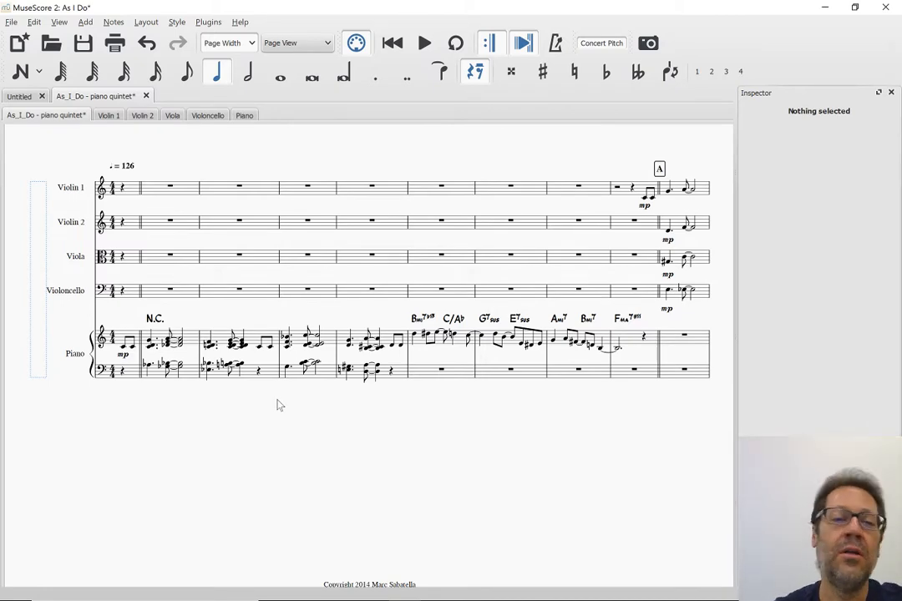
pyautogui.scroll(-3, 548, 394)
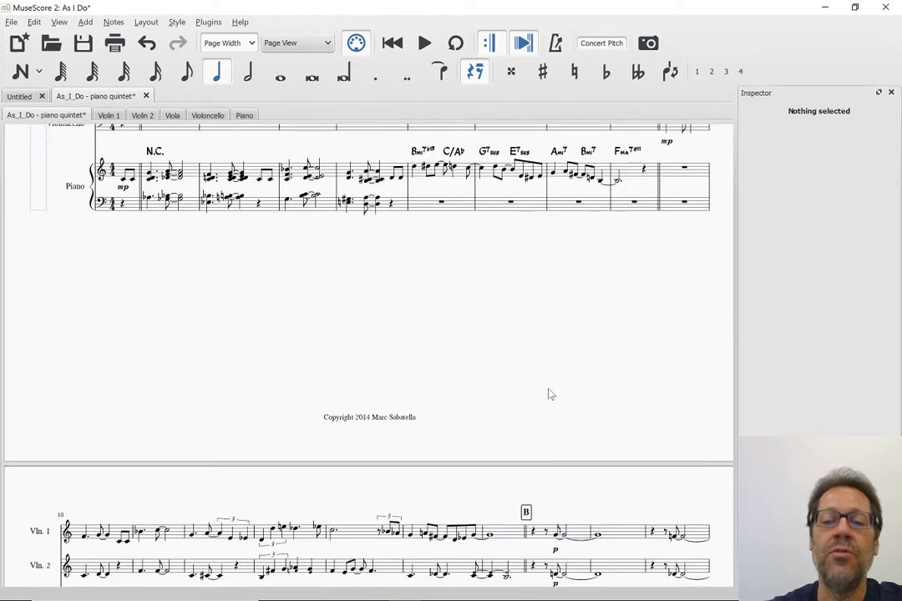
pyautogui.scroll(-4, 549, 394)
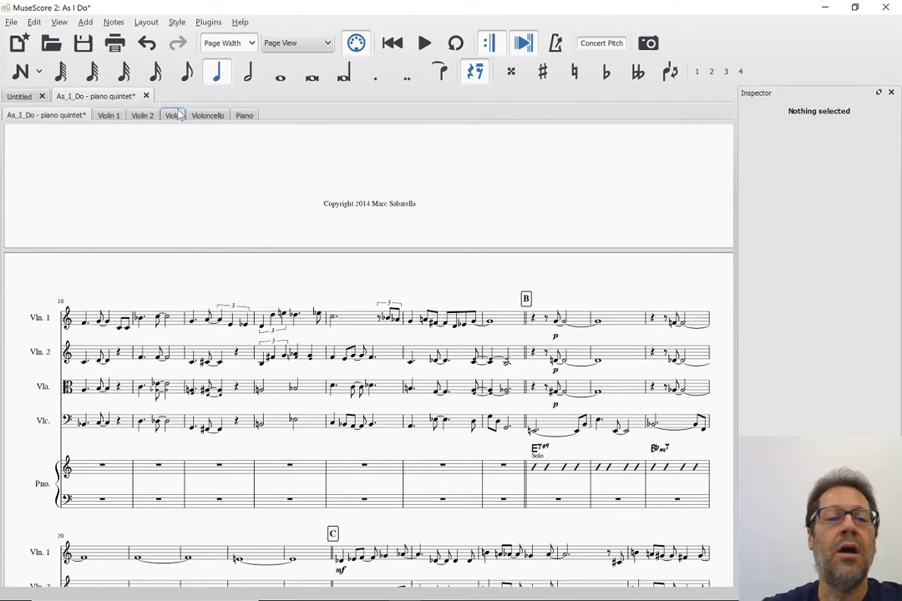
# Step: Reopen the Violin 1 part, clear its selection, and inspect the respaced systems up to the first page break
pyautogui.click(109, 115)
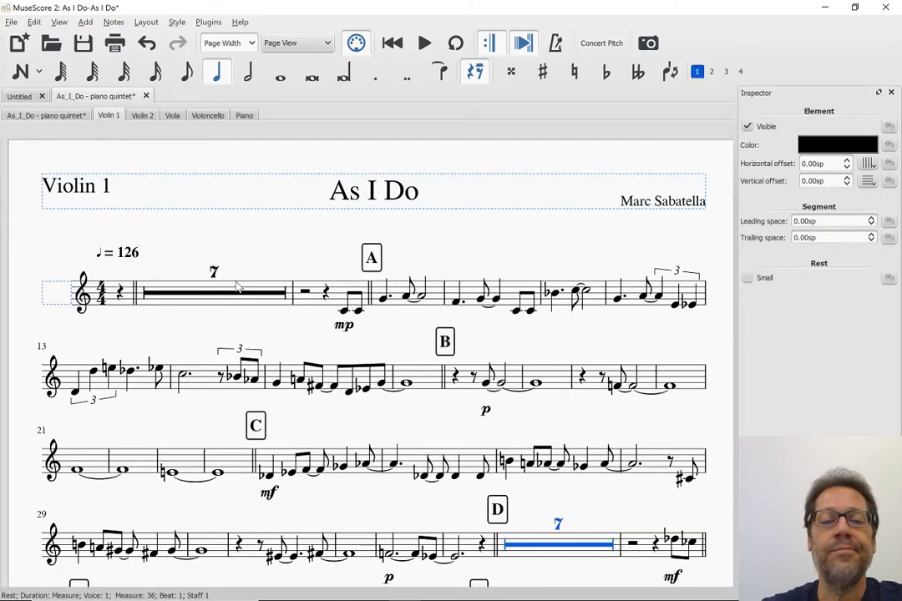
pyautogui.scroll(-2, 306, 318)
pyautogui.click(329, 327)
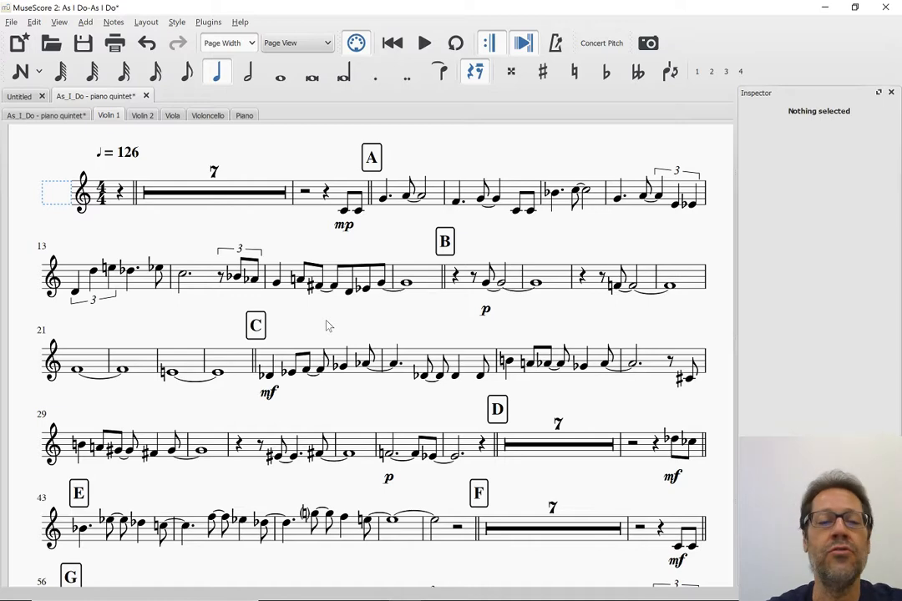
pyautogui.scroll(-10, 148, 235)
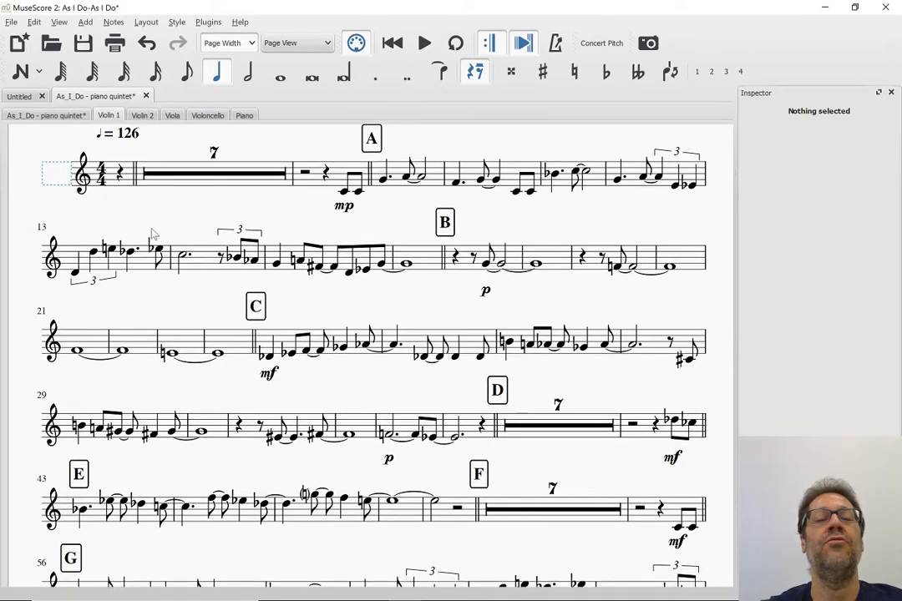
pyautogui.scroll(-12, 156, 236)
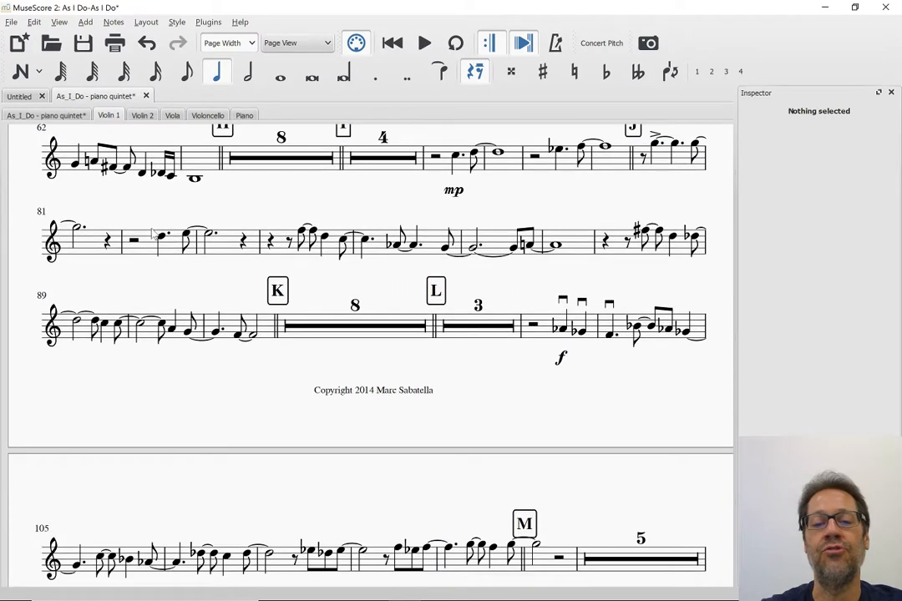
# Step: Examine the system and page layout of the Violin 1 part through to its final measure
pyautogui.scroll(-11, 153, 236)
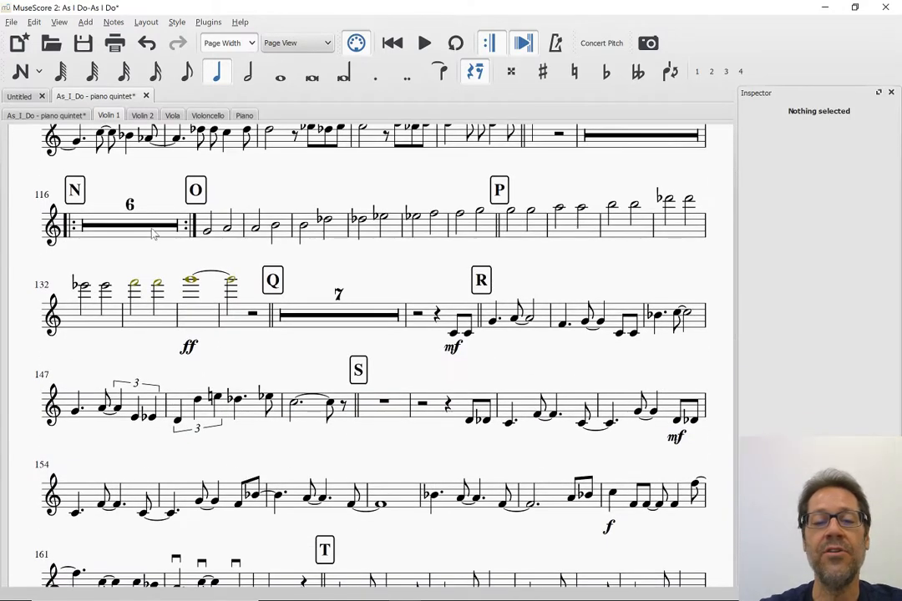
pyautogui.scroll(-3, 153, 235)
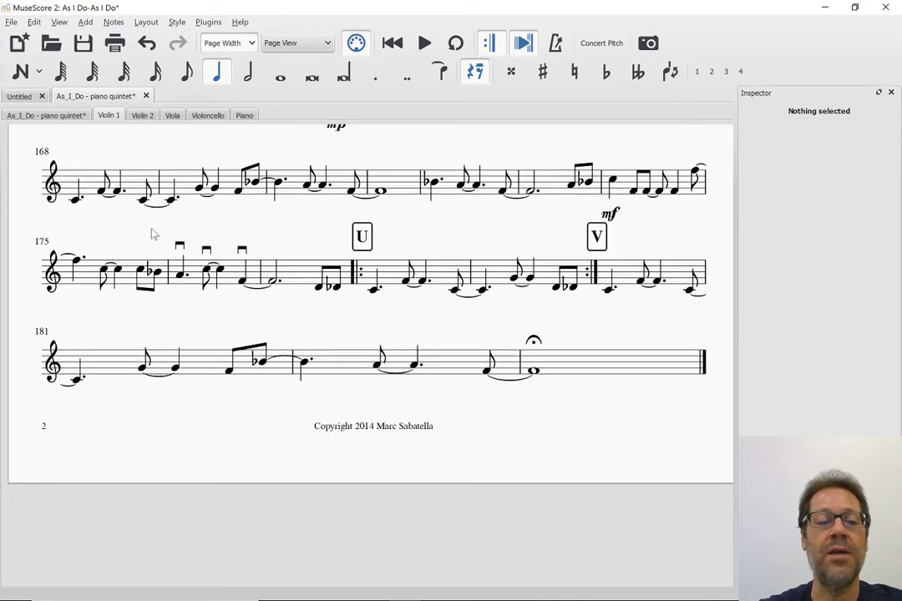
pyautogui.scroll(-3, 153, 235)
pyautogui.scroll(9, 151, 234)
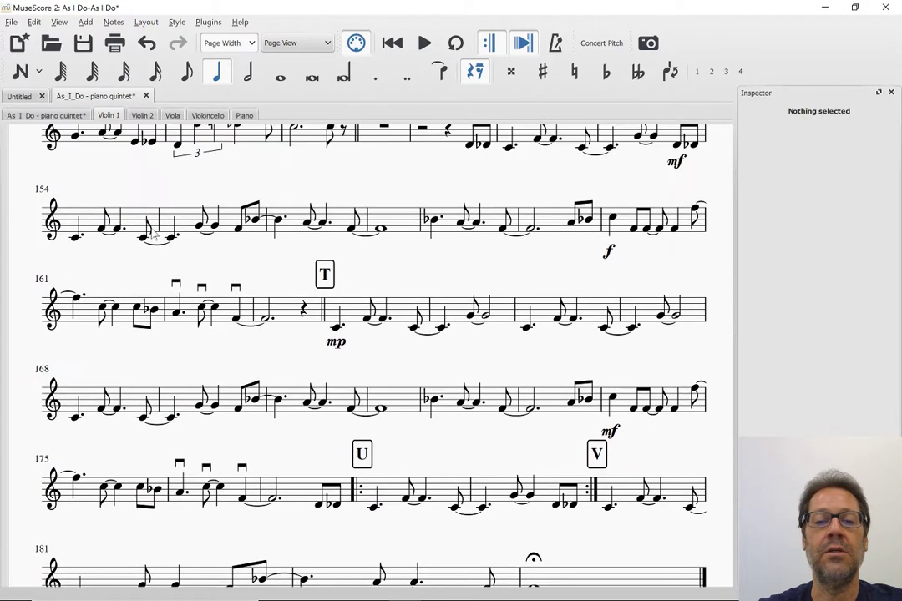
pyautogui.scroll(8, 153, 235)
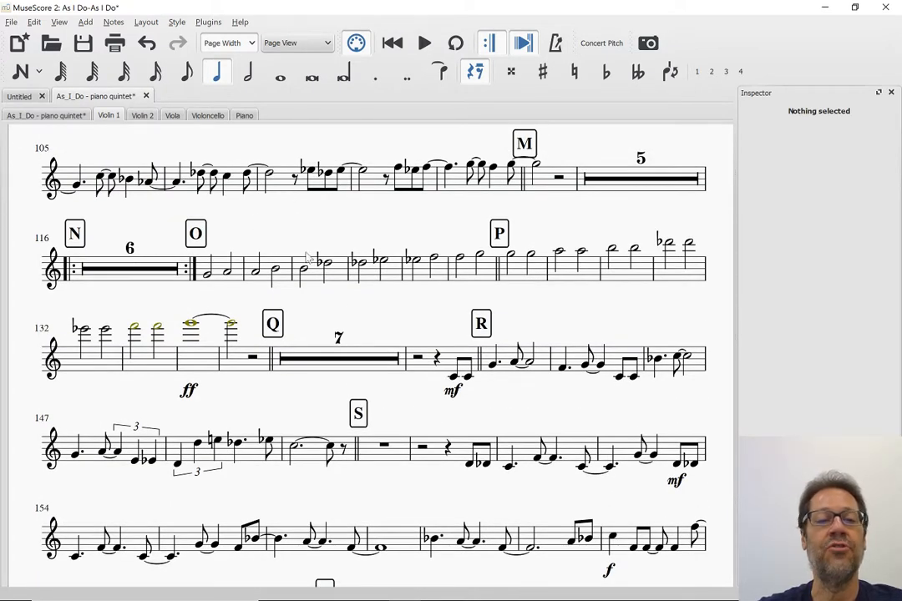
pyautogui.scroll(5, 304, 265)
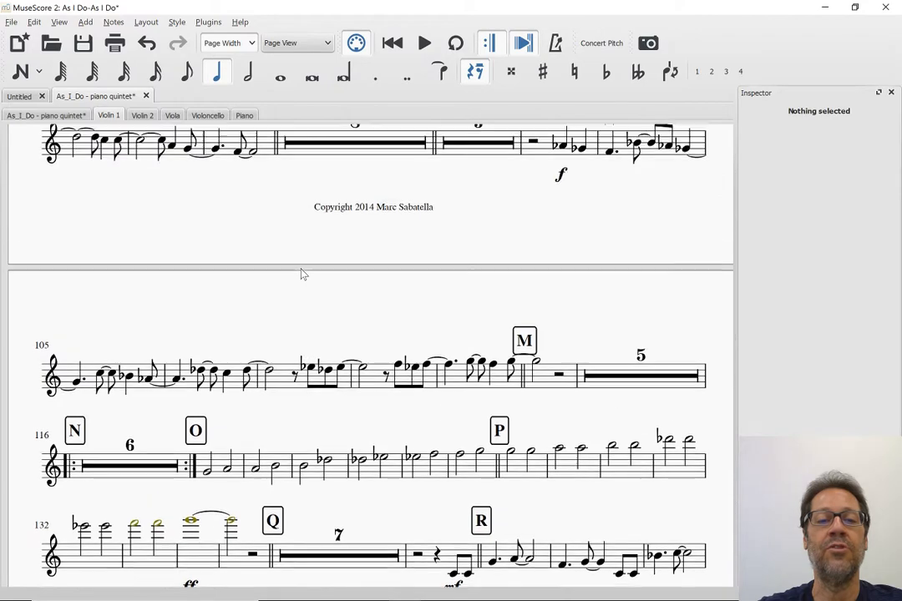
pyautogui.scroll(3, 302, 274)
pyautogui.scroll(-10, 302, 274)
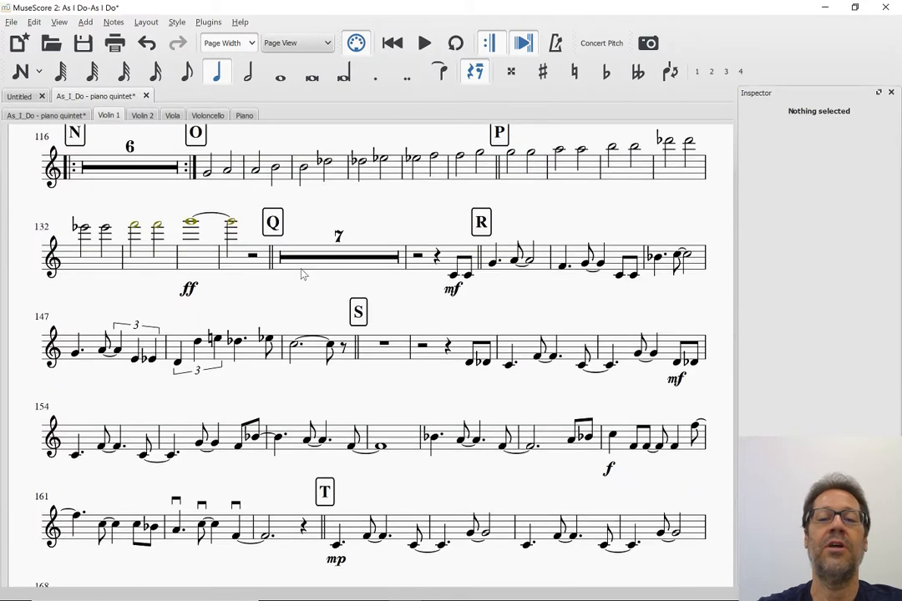
pyautogui.scroll(-8, 303, 274)
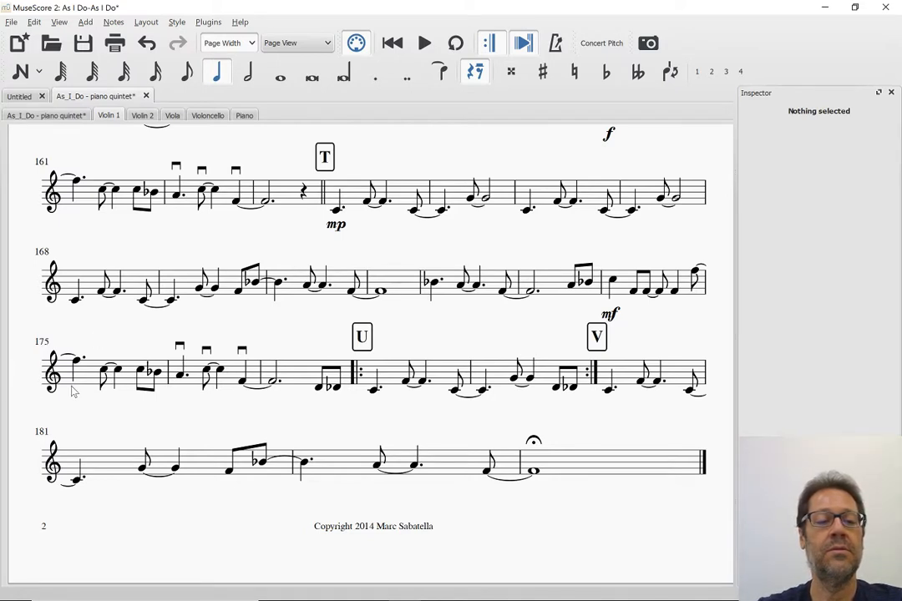
# Step: Undo the recent layout spacing change and the slur adjustment at the start of the Violin 1 part
pyautogui.hotkey('ctrl', 'z')
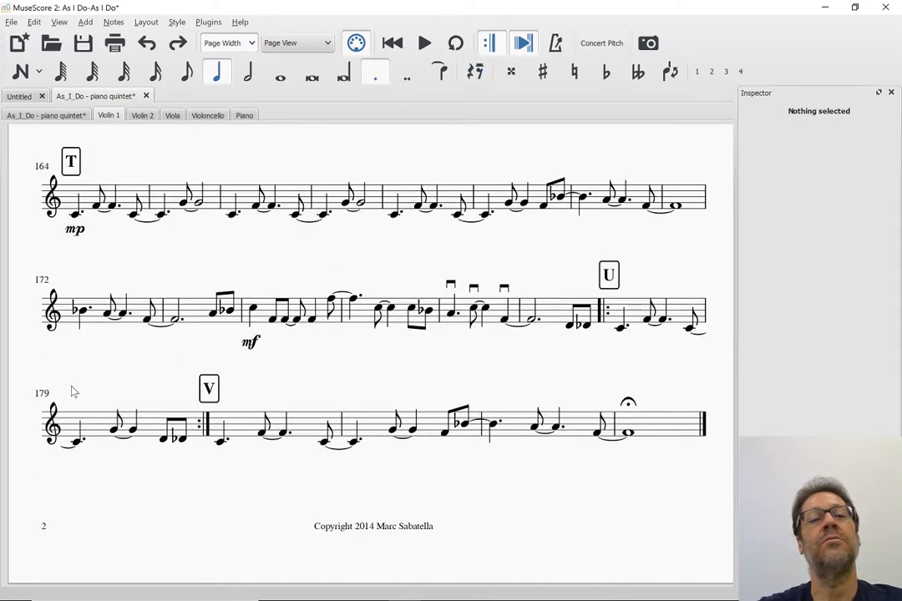
pyautogui.hotkey('ctrl', 'z')
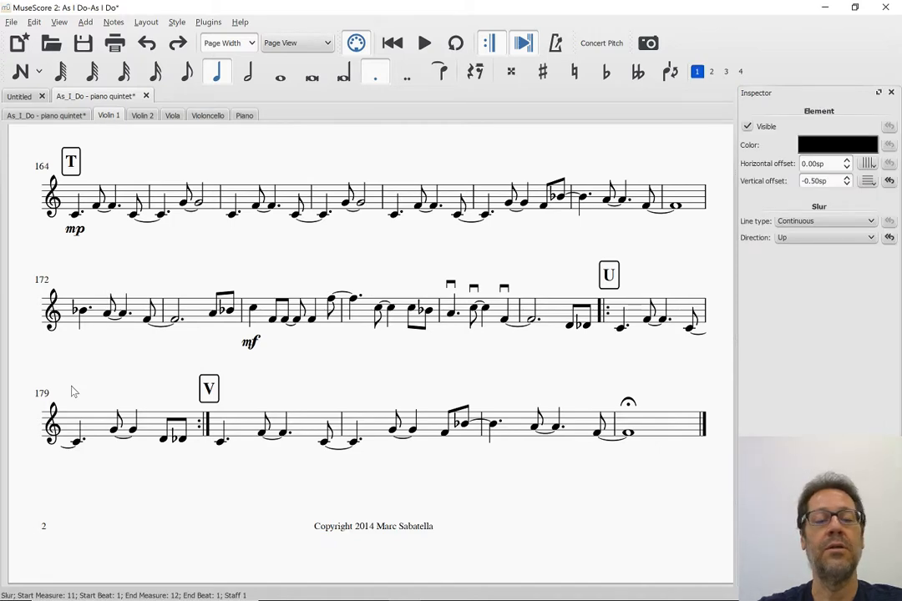
pyautogui.scroll(10, 73, 392)
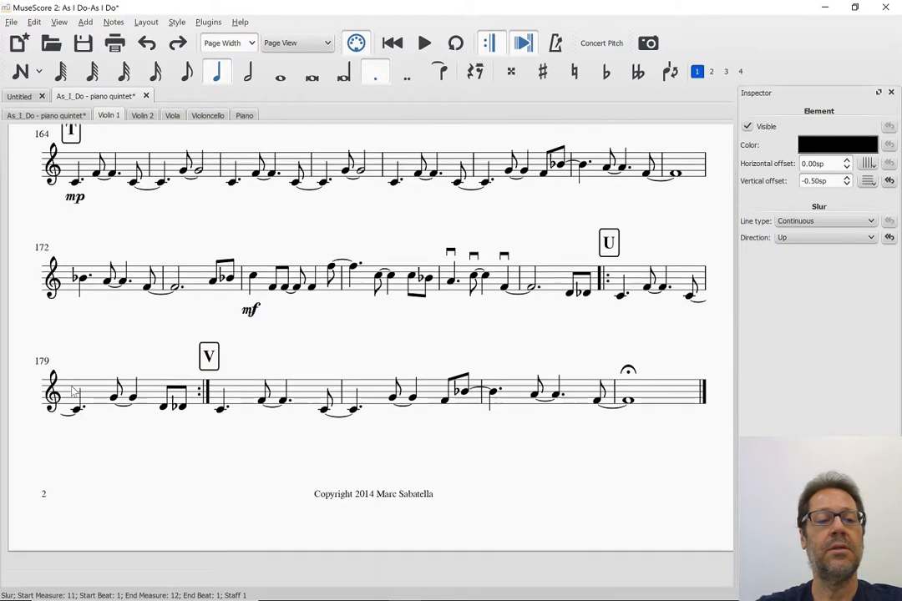
pyautogui.scroll(15, 73, 392)
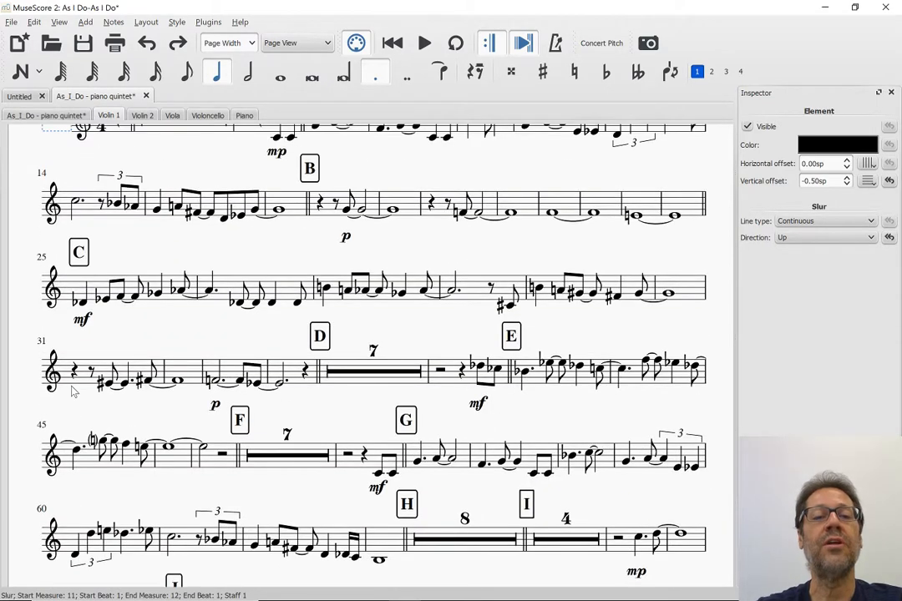
pyautogui.scroll(5, 73, 391)
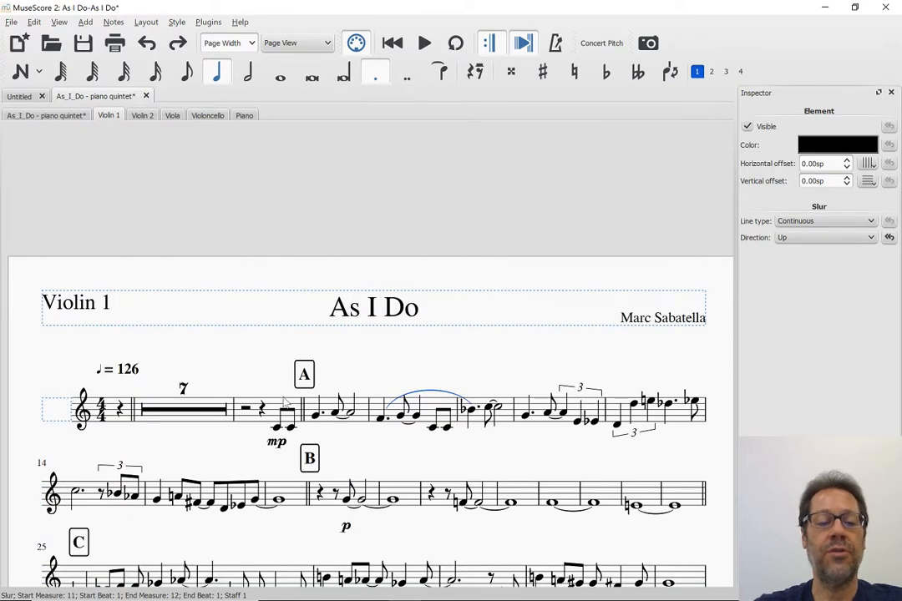
# Step: Redo the undone slur and layout spacing changes in the Violin 1 part
pyautogui.press('Up')
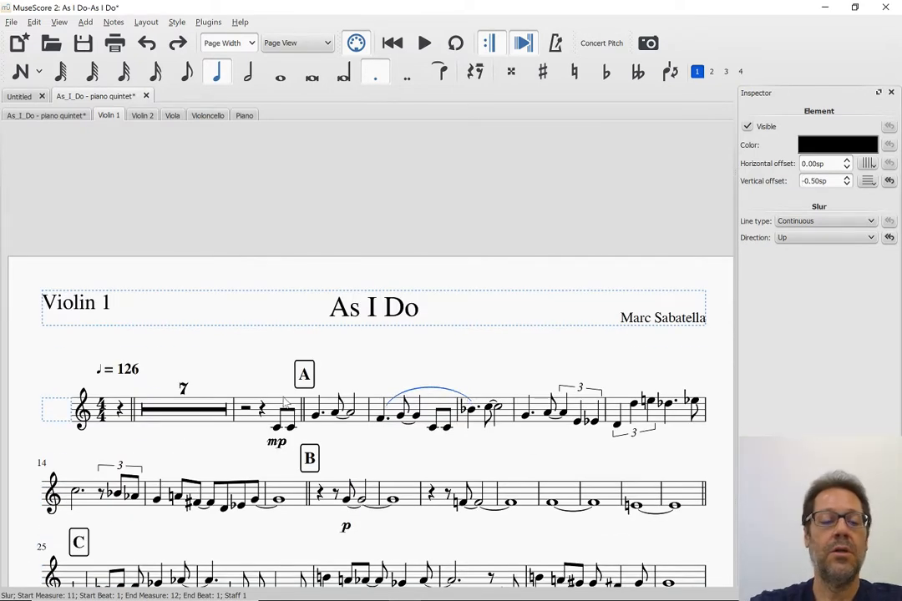
pyautogui.press('Escape')
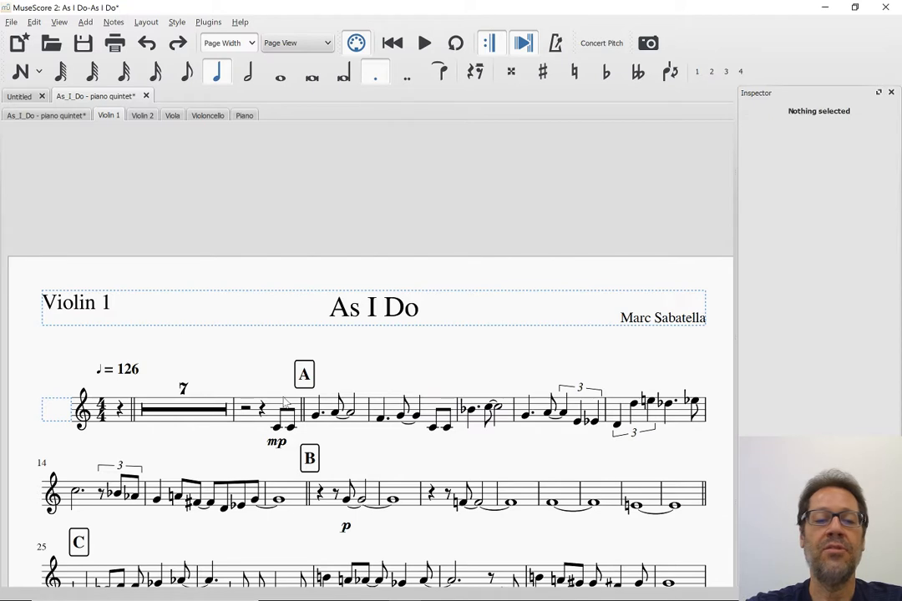
pyautogui.press('x')
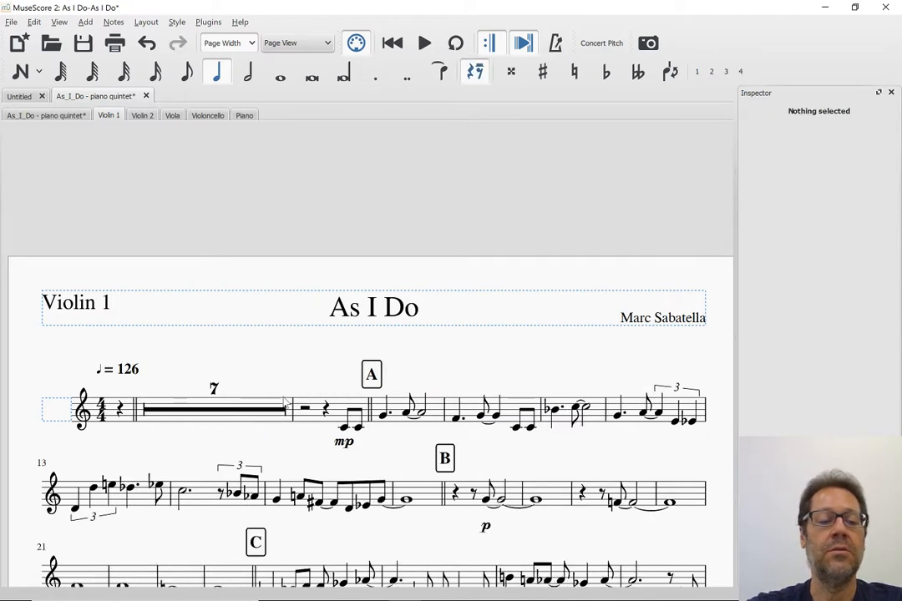
pyautogui.click(175, 23)
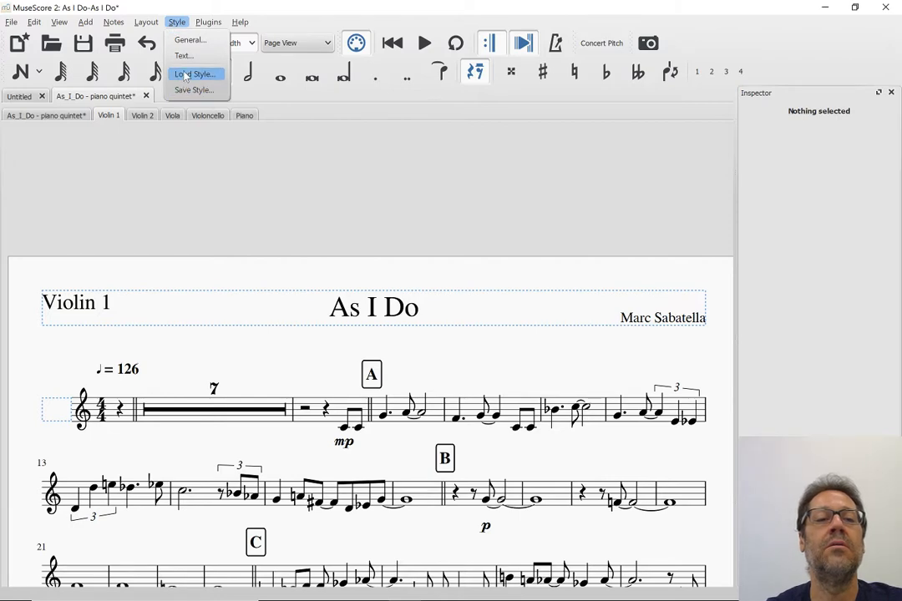
pyautogui.press('Escape')
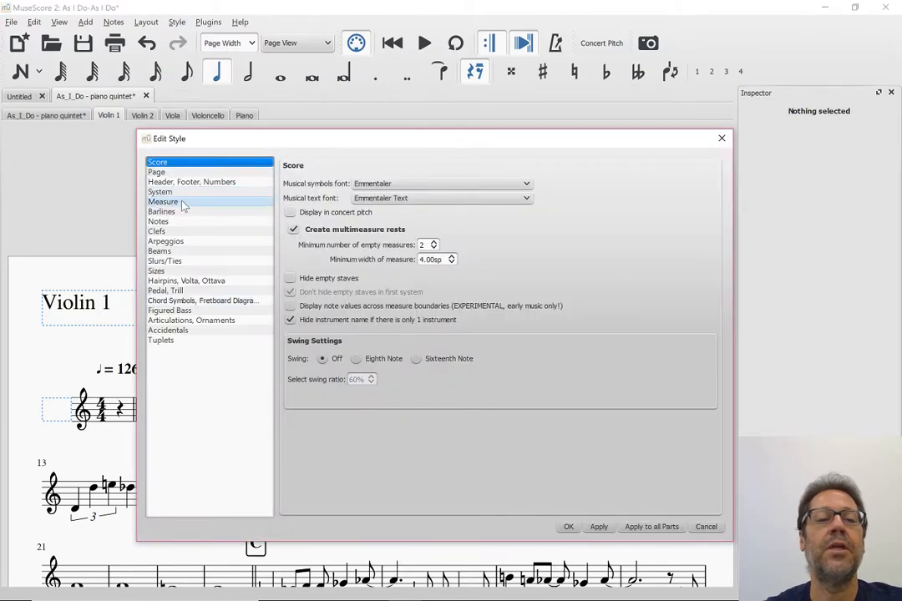
pyautogui.click(164, 202)
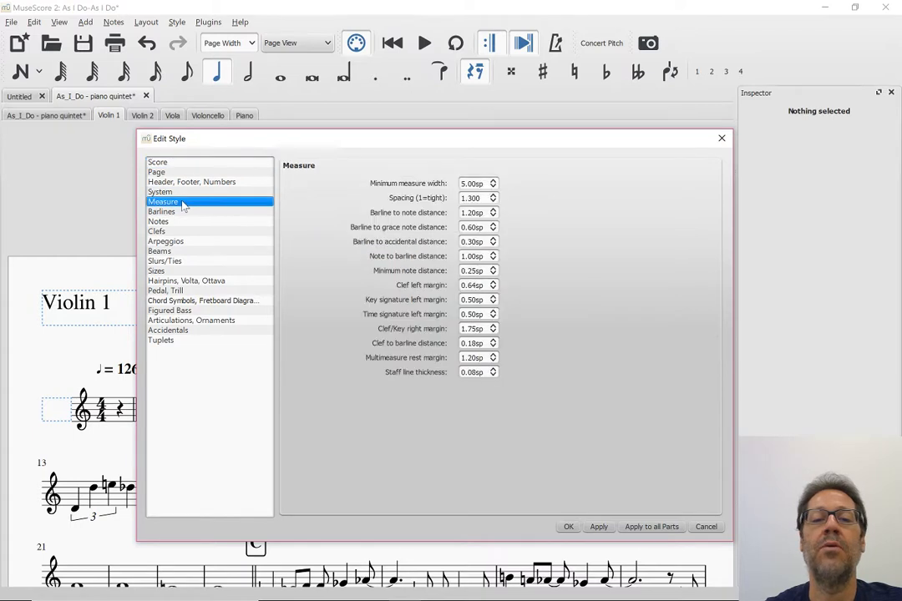
pyautogui.doubleClick(470, 212)
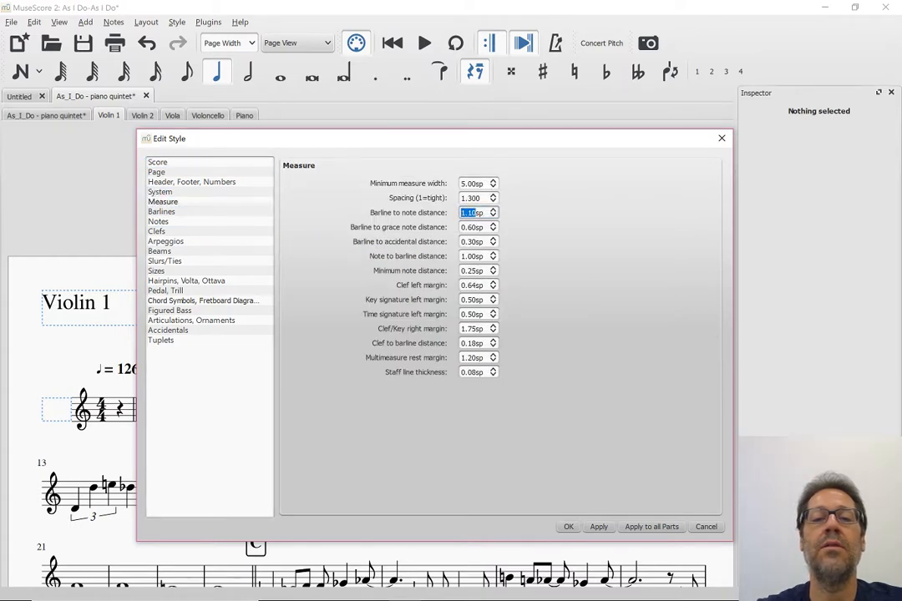
pyautogui.press('Down')
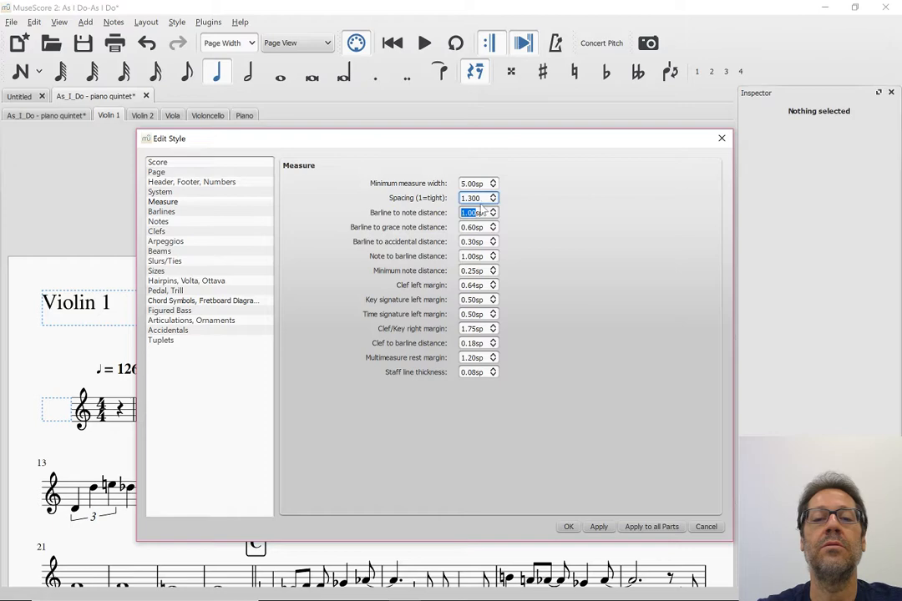
pyautogui.click(705, 527)
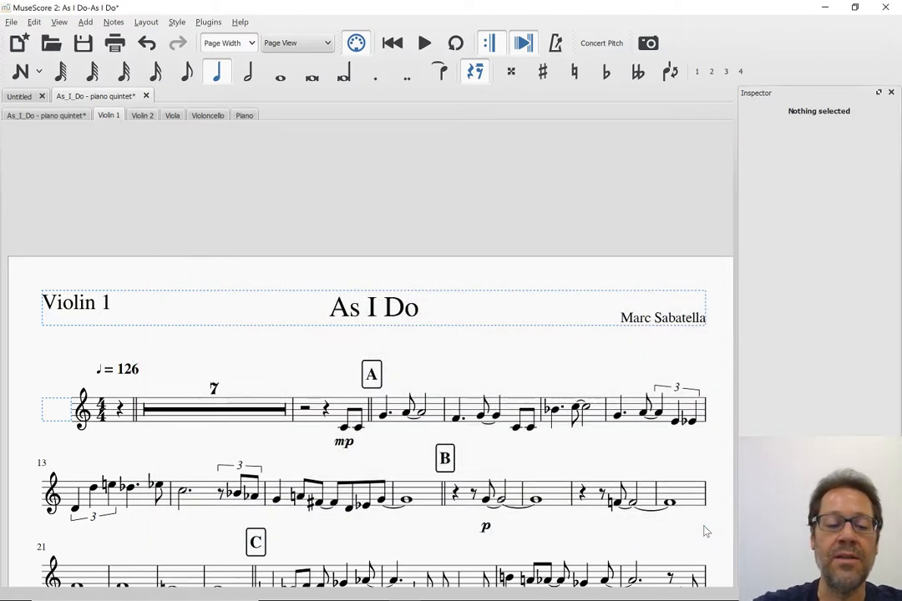
# Step: Set the measure spacing in the Violin 1 part's general style to 1.400 and apply it
pyautogui.scroll(-2, 279, 373)
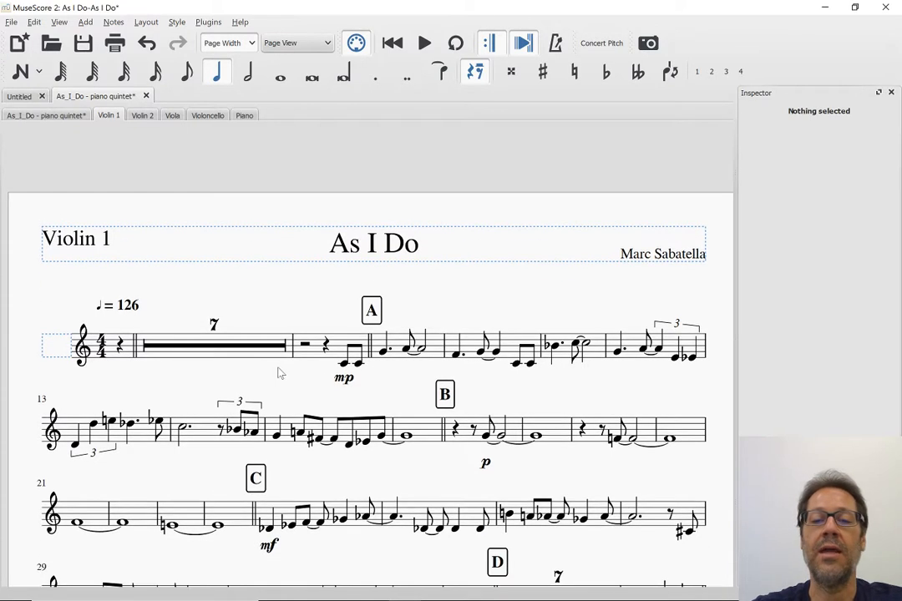
pyautogui.click(112, 21)
pyautogui.moveTo(143, 23)
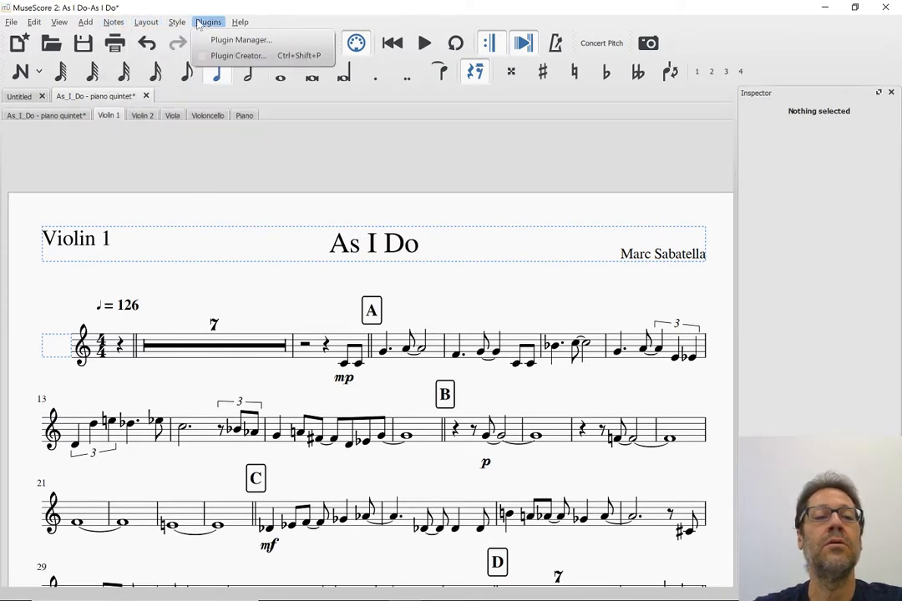
pyautogui.moveTo(176, 23)
pyautogui.click(181, 43)
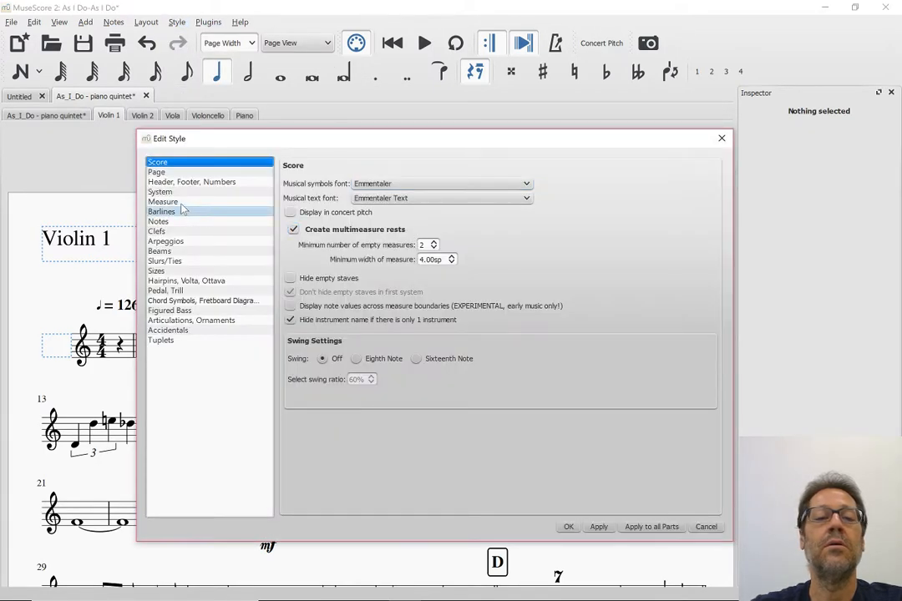
pyautogui.click(177, 203)
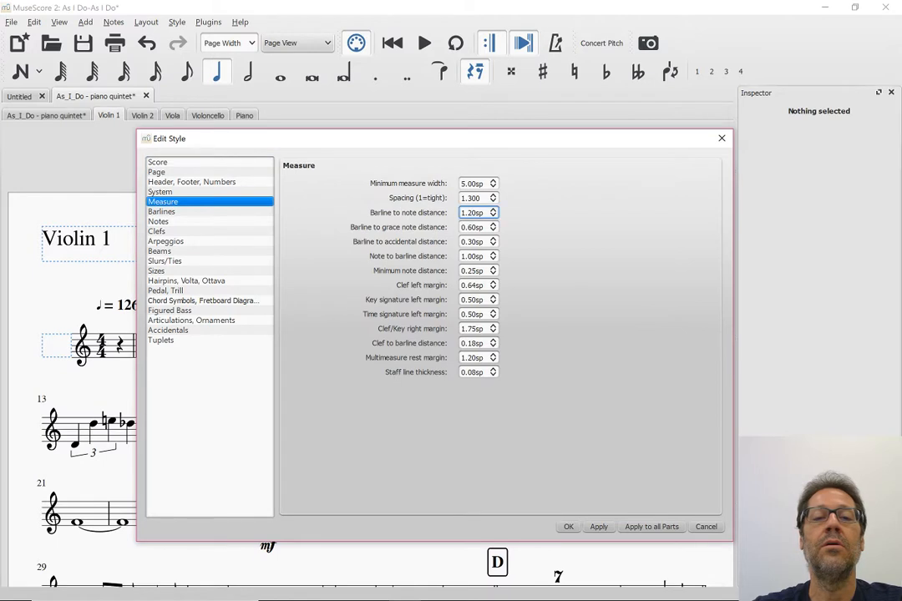
pyautogui.click(478, 198)
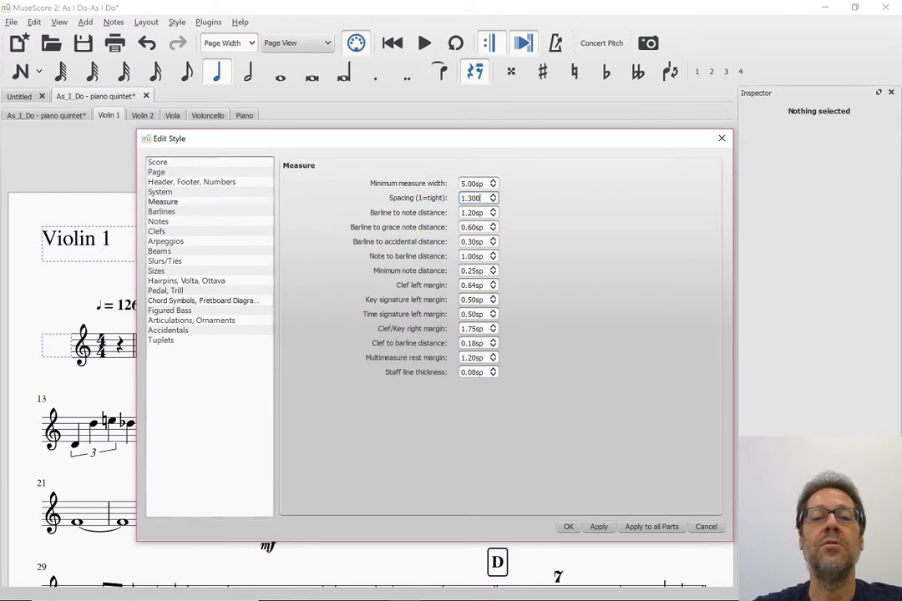
pyautogui.click(493, 195)
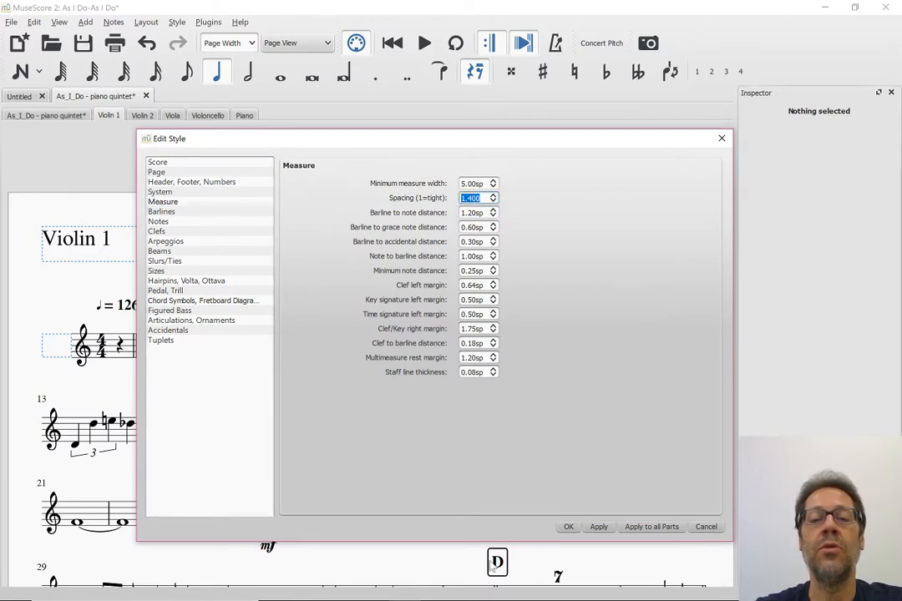
pyautogui.click(598, 527)
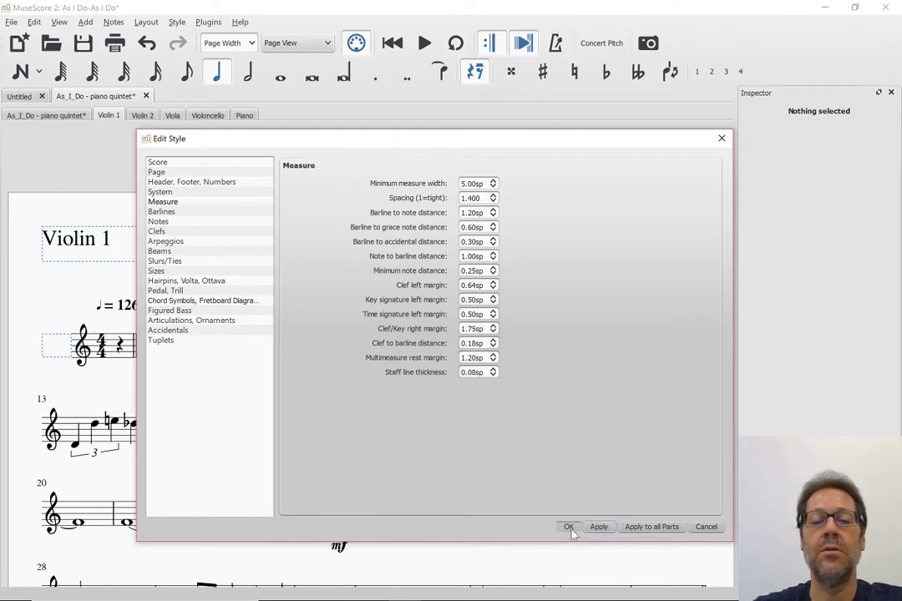
pyautogui.click(569, 527)
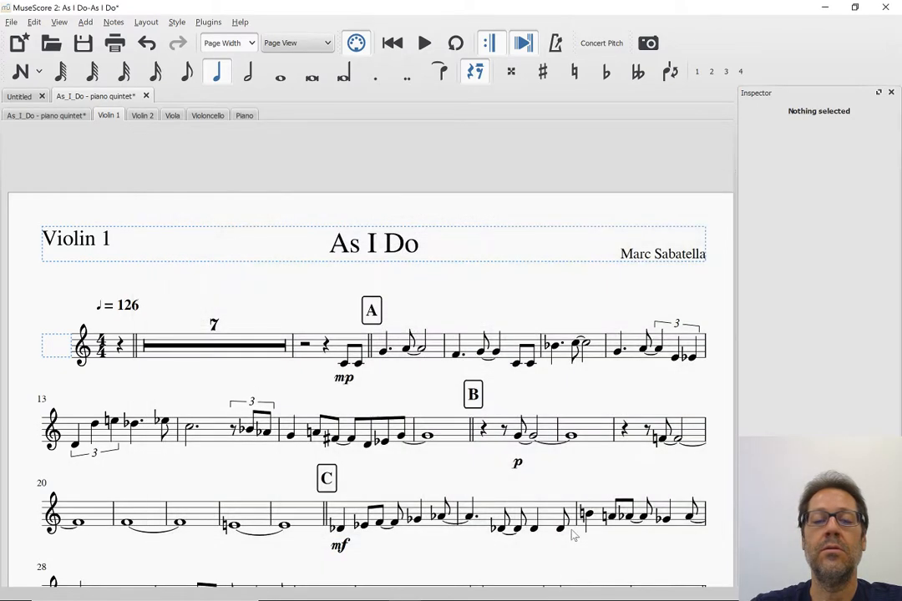
# Step: Decrease the layout stretch of the measures from rehearsal mark U through the final measure of the Violin 1 part
pyautogui.scroll(-3, 573, 535)
pyautogui.scroll(-6, 527, 481)
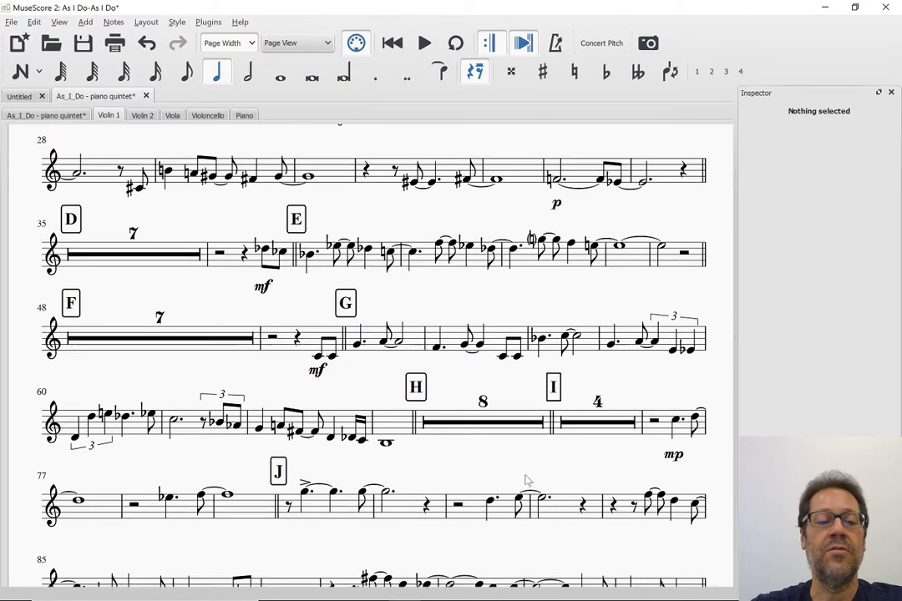
pyautogui.scroll(-15, 527, 481)
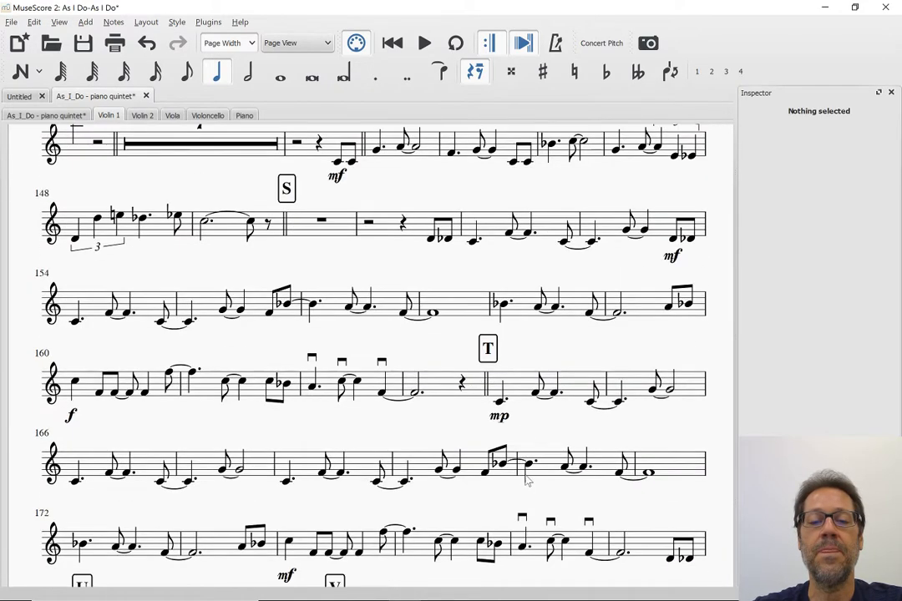
pyautogui.scroll(-5, 527, 481)
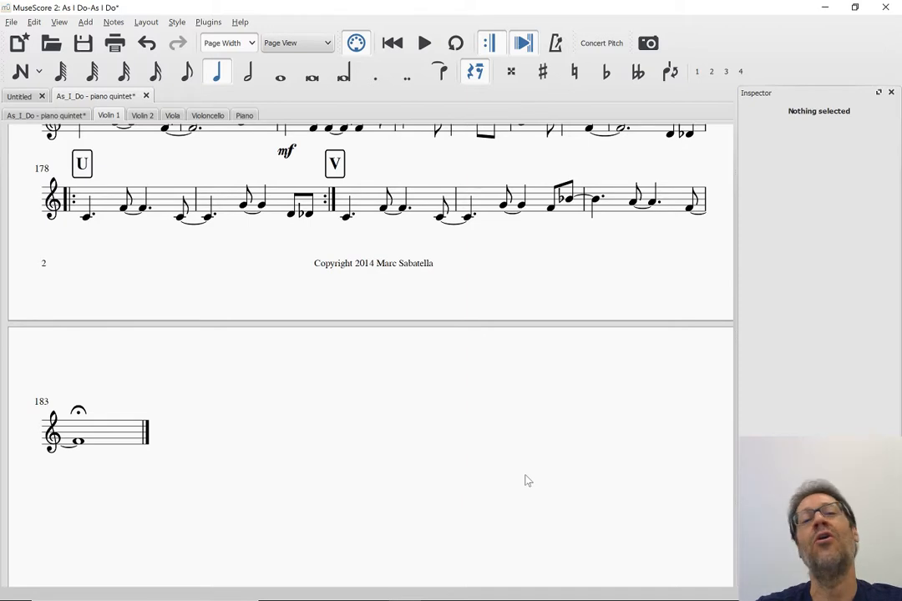
pyautogui.scroll(3, 527, 481)
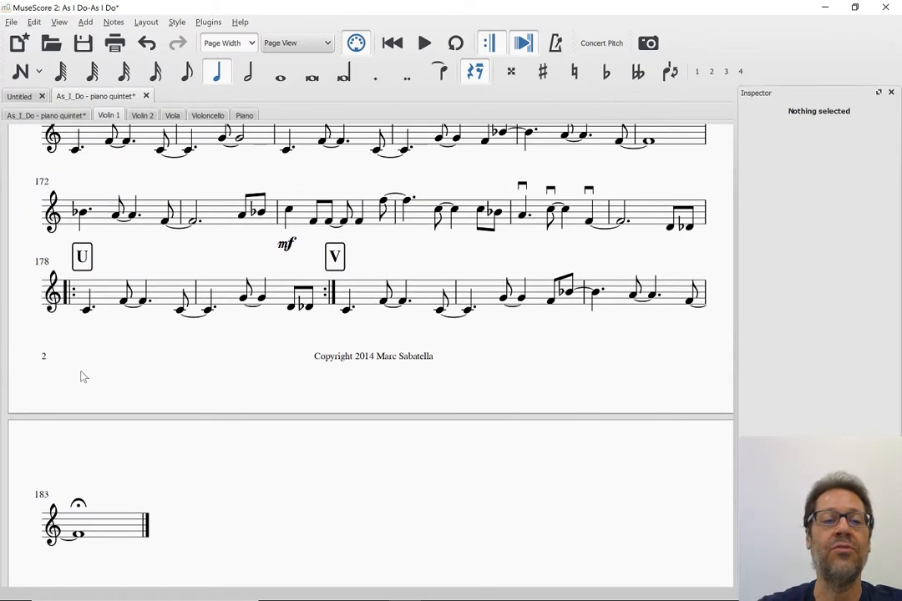
pyautogui.click(173, 302)
pyautogui.keyDown('shift'); pyautogui.click(121, 536); pyautogui.keyUp('shift')
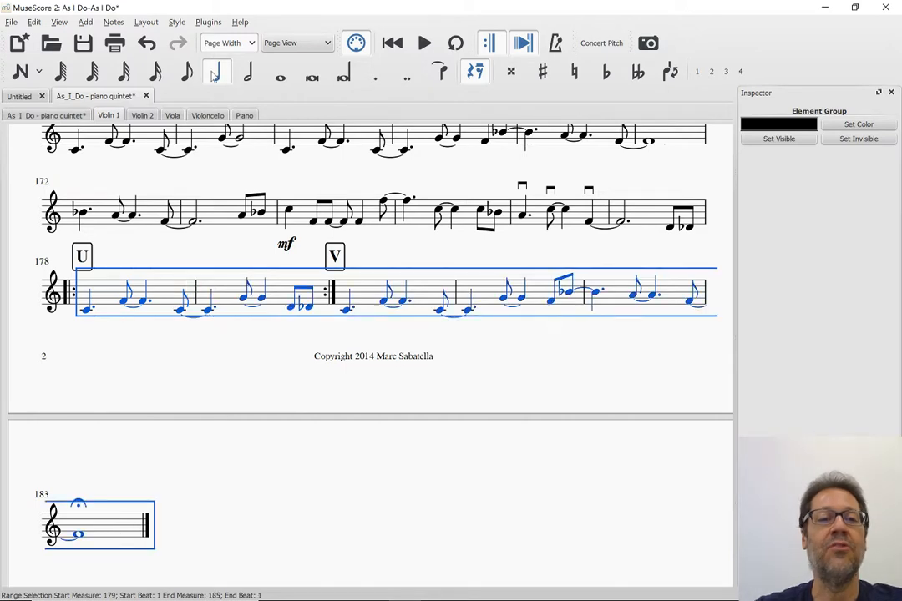
pyautogui.click(144, 23)
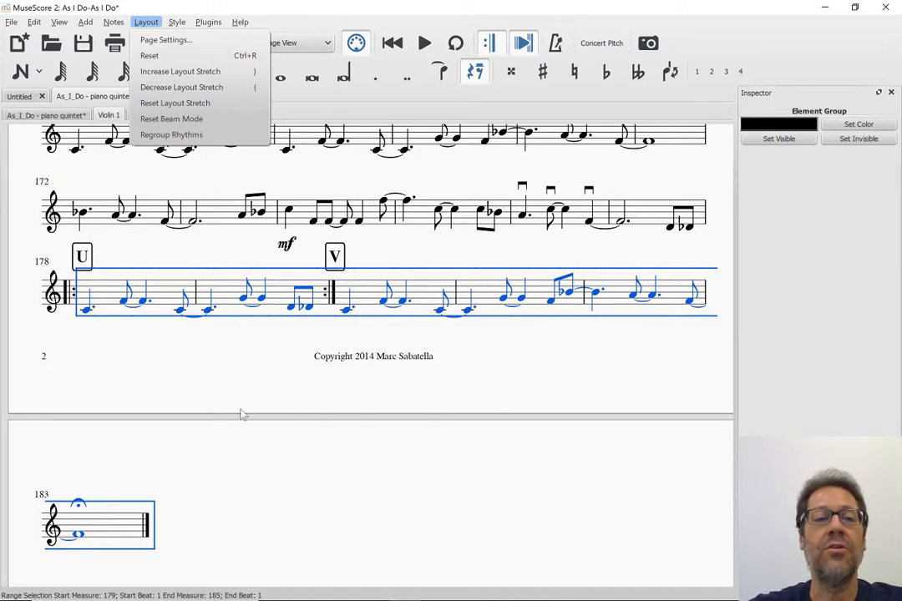
pyautogui.press('{')
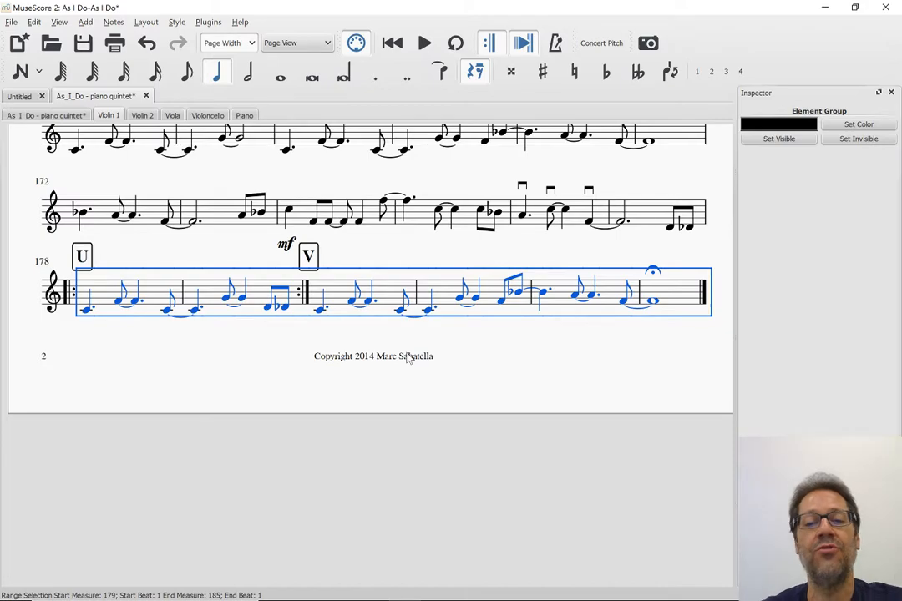
# Step: Review the Violin 1 part's layout back to its first page and select rehearsal mark G
pyautogui.scroll(3, 407, 357)
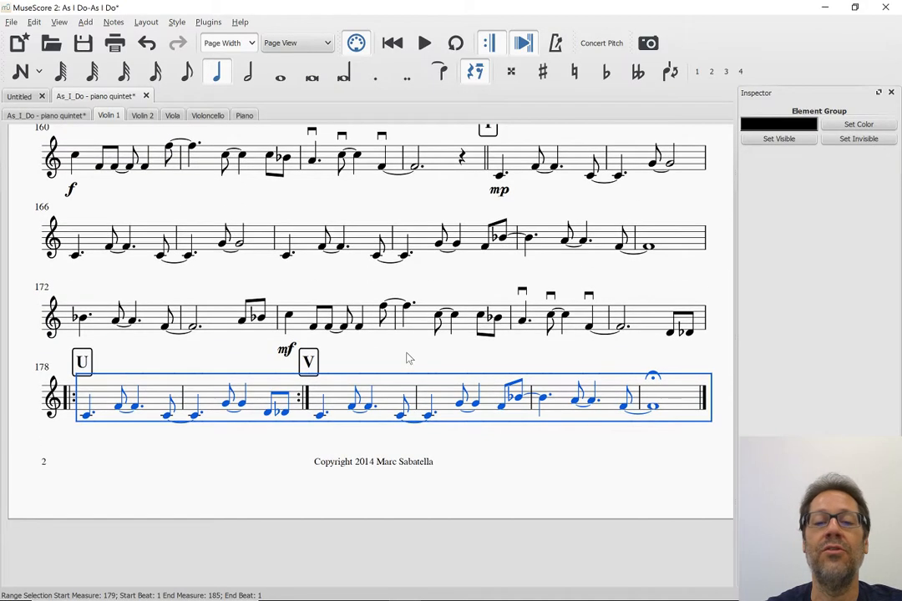
pyautogui.scroll(20, 407, 358)
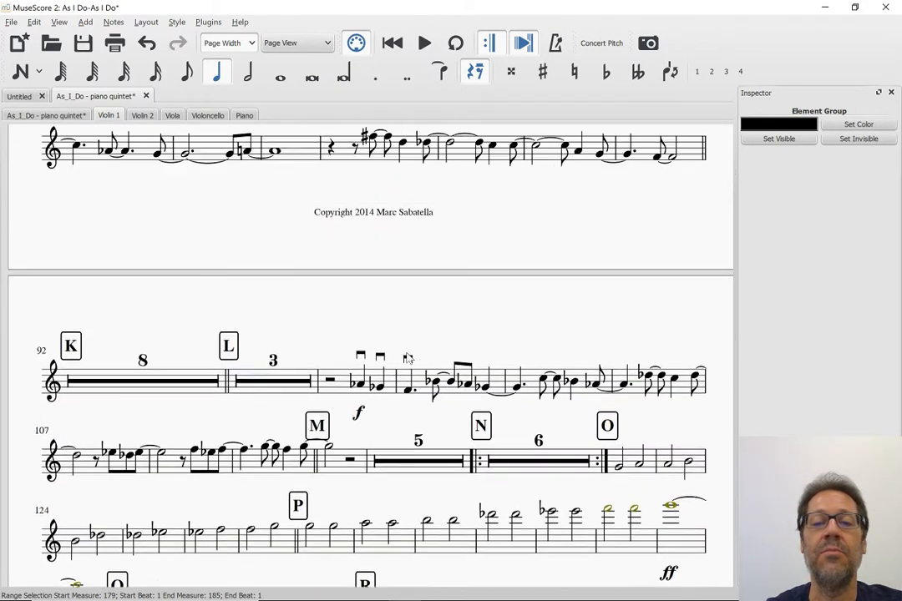
pyautogui.scroll(10, 407, 358)
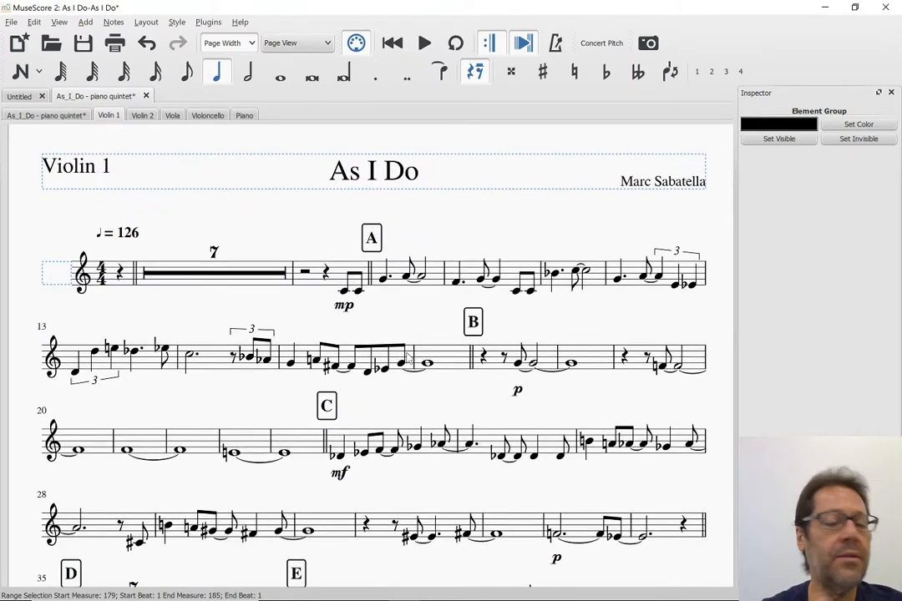
pyautogui.scroll(-5, 338, 367)
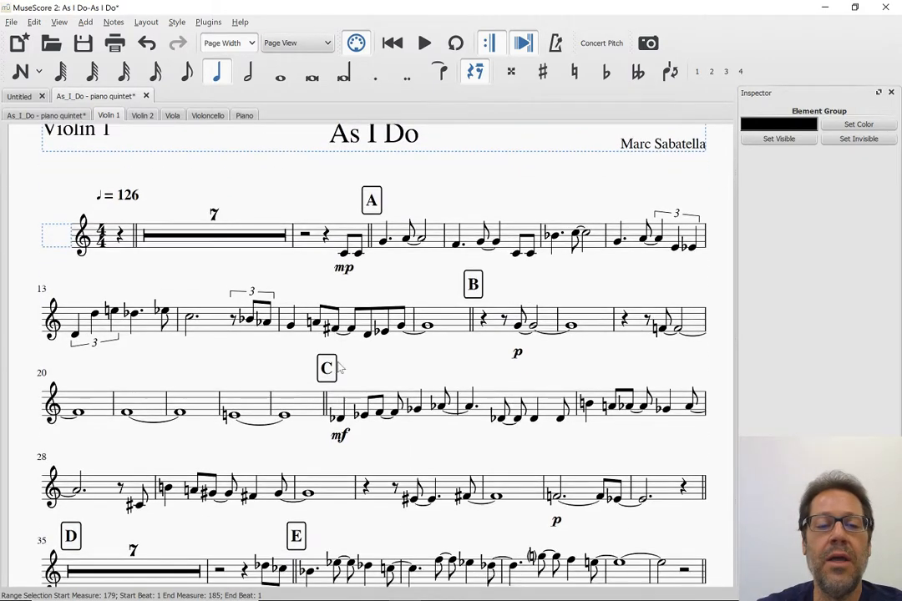
pyautogui.scroll(-7, 338, 367)
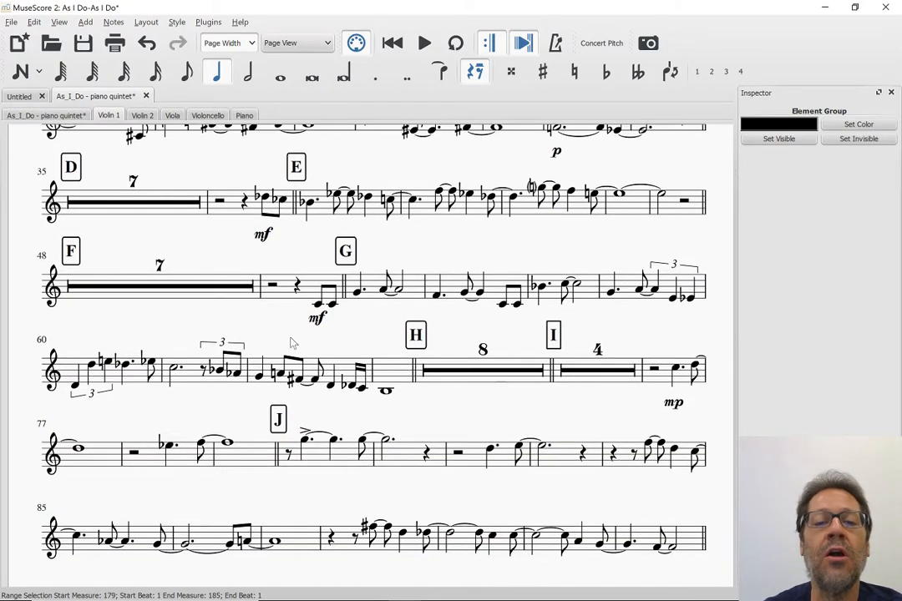
pyautogui.click(344, 259)
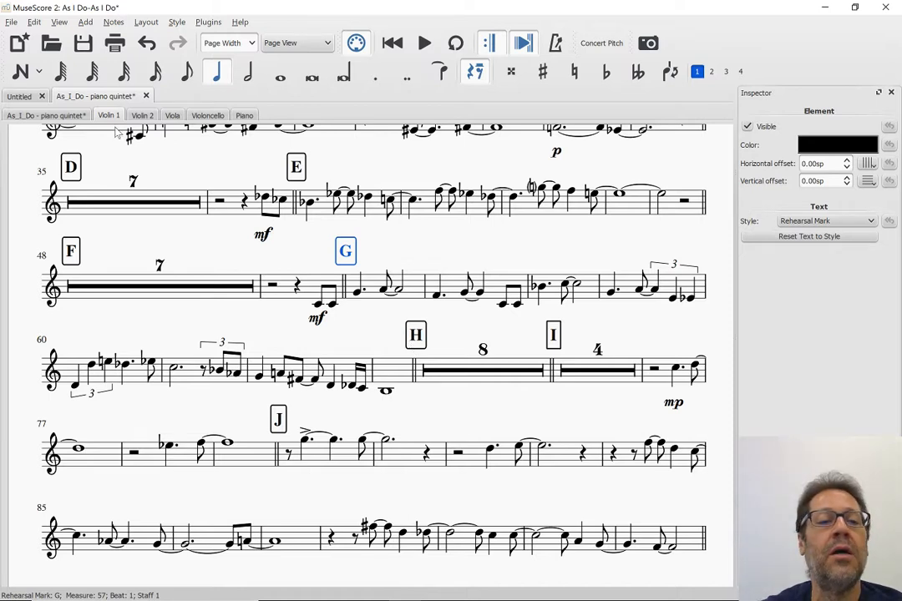
# Step: Switch to the Untitled score and add rehearsal mark G to its third measure
pyautogui.click(22, 96)
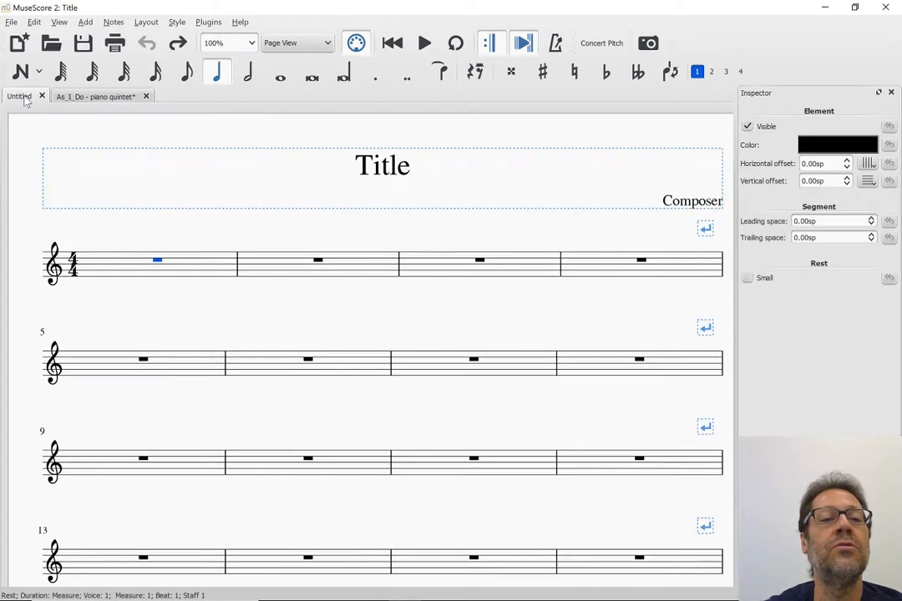
pyautogui.click(481, 261)
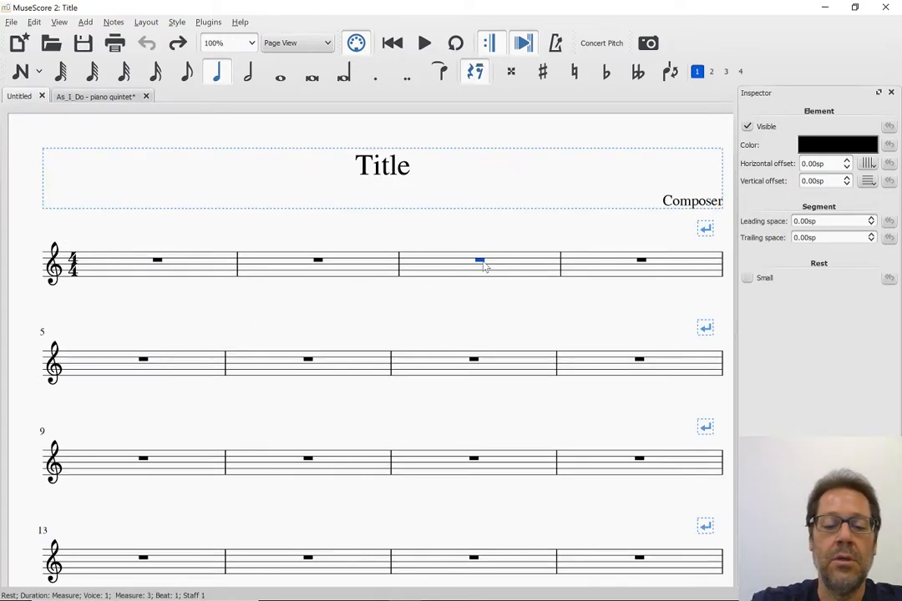
pyautogui.hotkey('ctrl', 'm')
pyautogui.write('G')
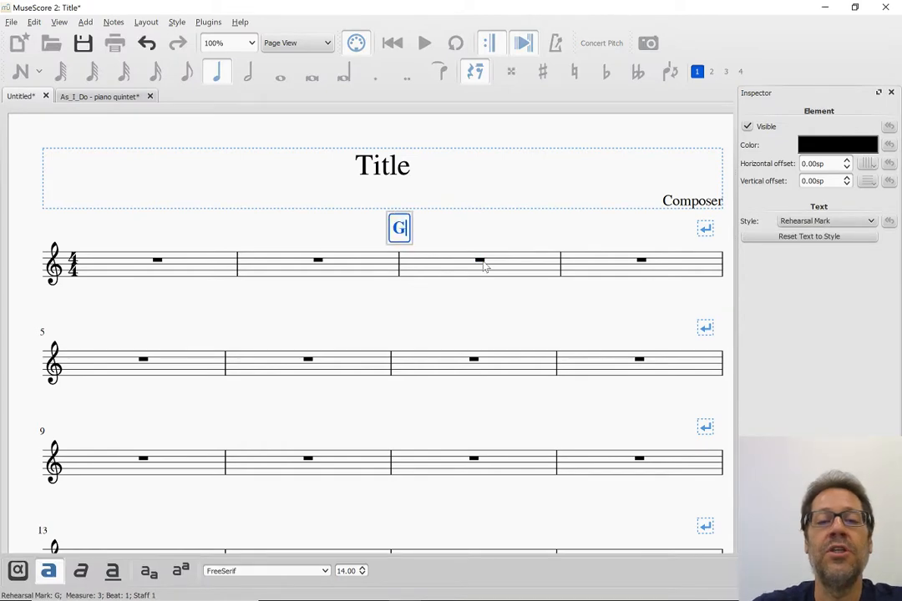
pyautogui.press('Escape')
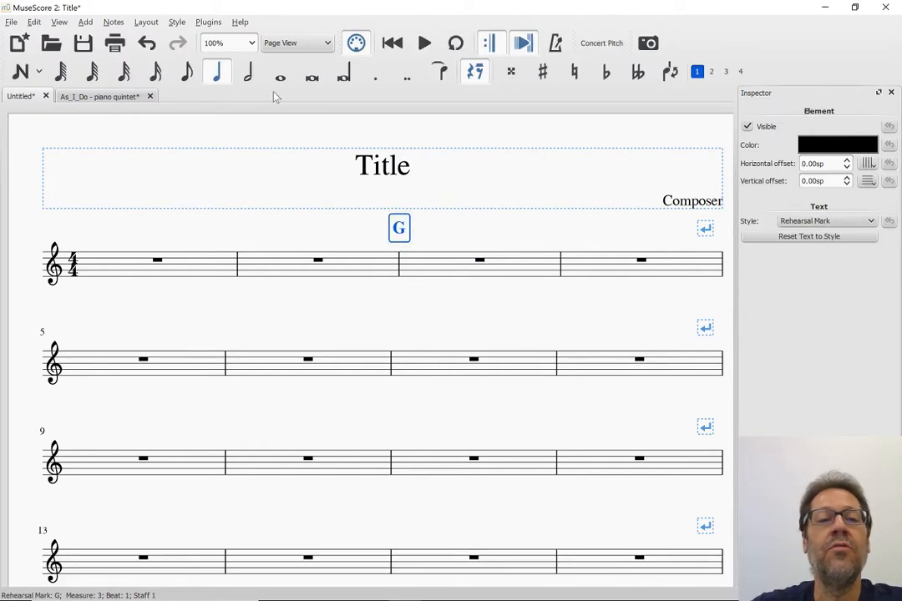
# Step: Compare with the rehearsal marks in the Violin 1 part, and add rehearsal mark A to the Untitled score's first measure
pyautogui.click(92, 96)
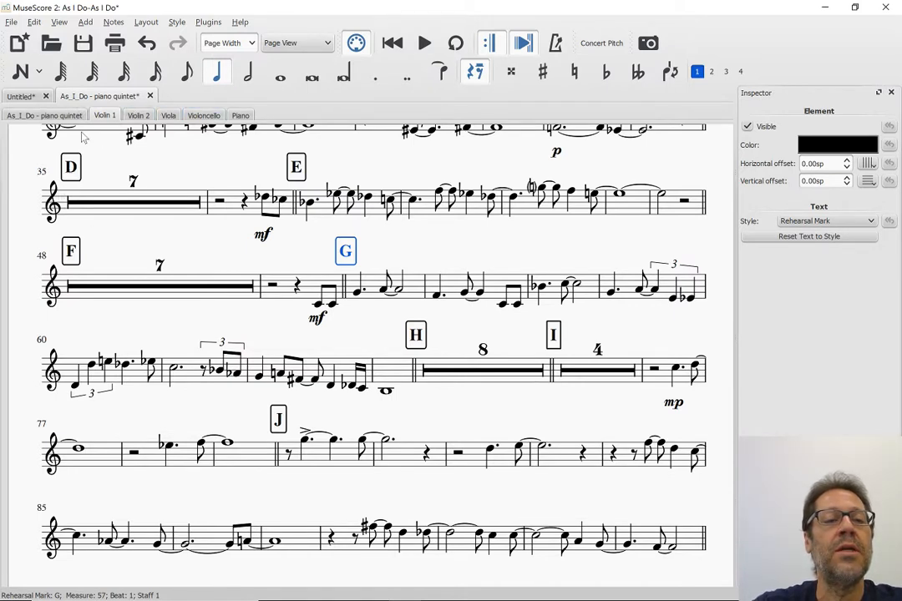
pyautogui.click(34, 96)
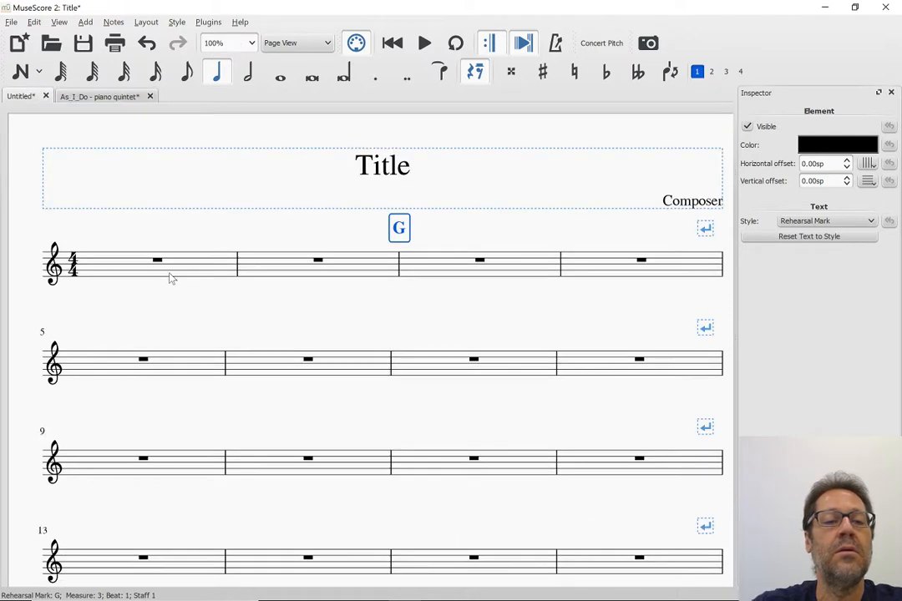
pyautogui.click(158, 262)
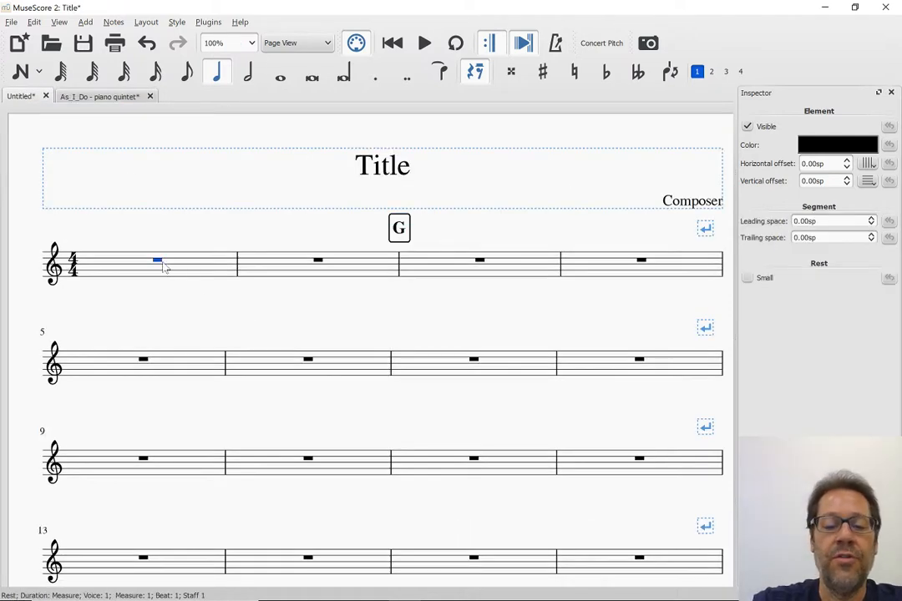
pyautogui.hotkey('ctrl', 'm')
pyautogui.write('A')
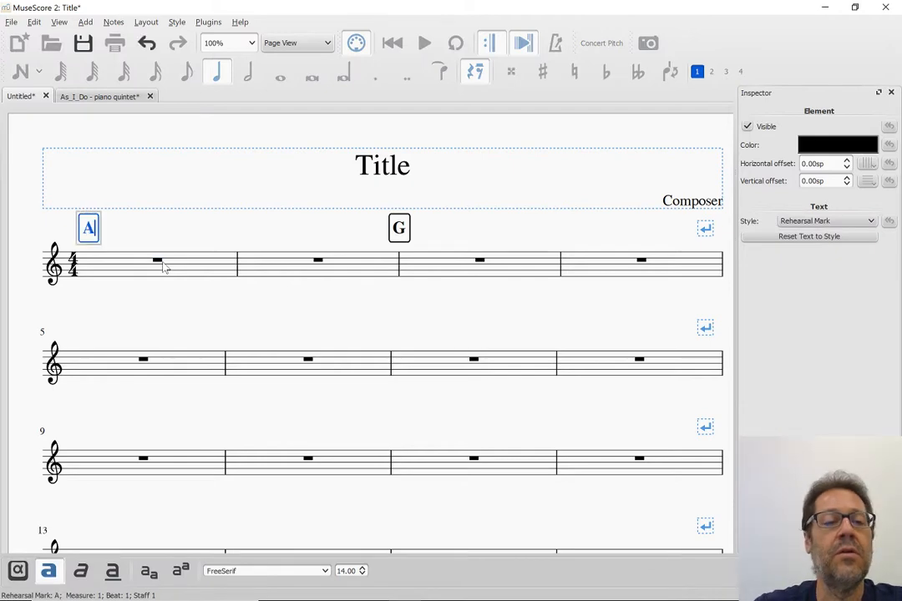
pyautogui.press('Escape')
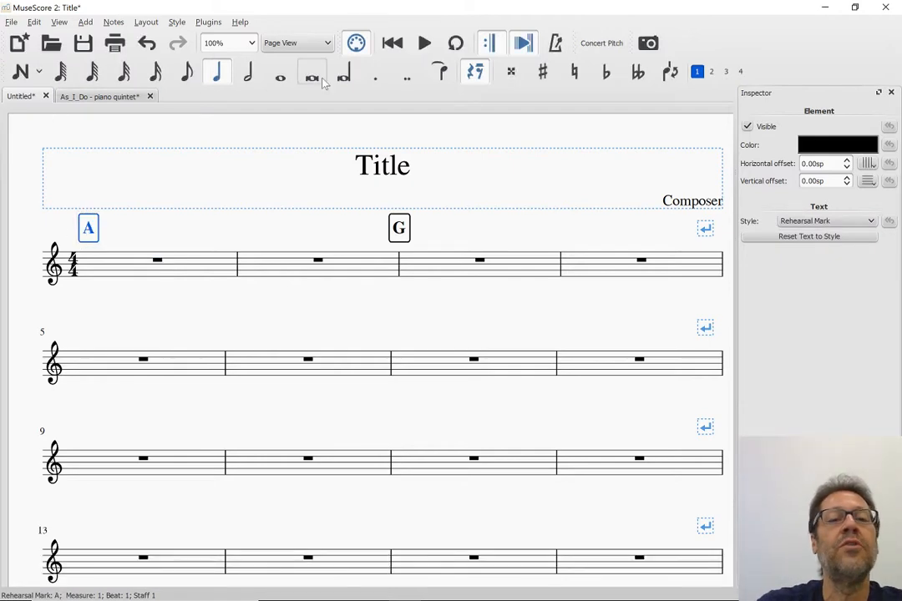
# Step: Return to the As_I_Do Violin 1 part and apply left horizontal alignment to the Rehearsal Mark text style
pyautogui.click(80, 98)
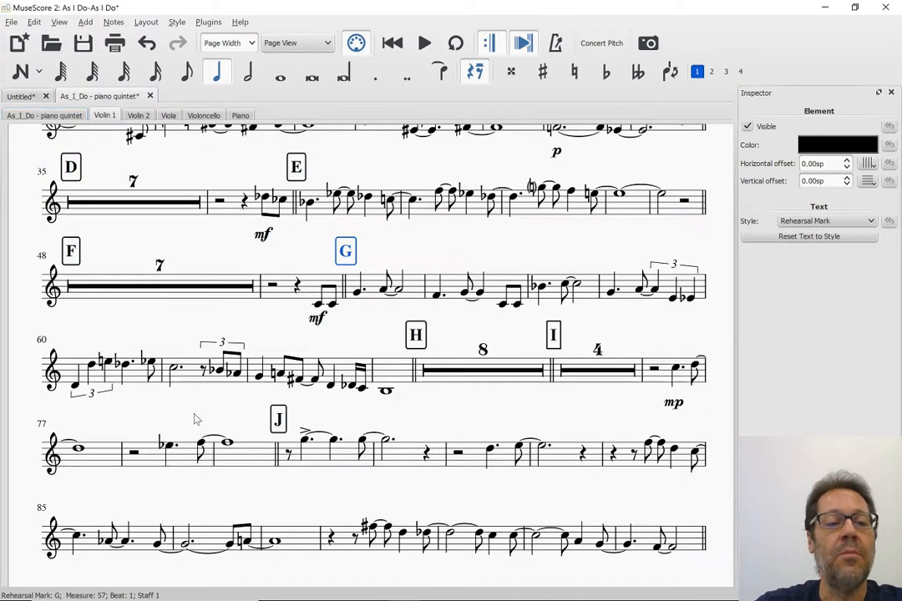
pyautogui.scroll(-2, 170, 401)
pyautogui.scroll(3, 170, 402)
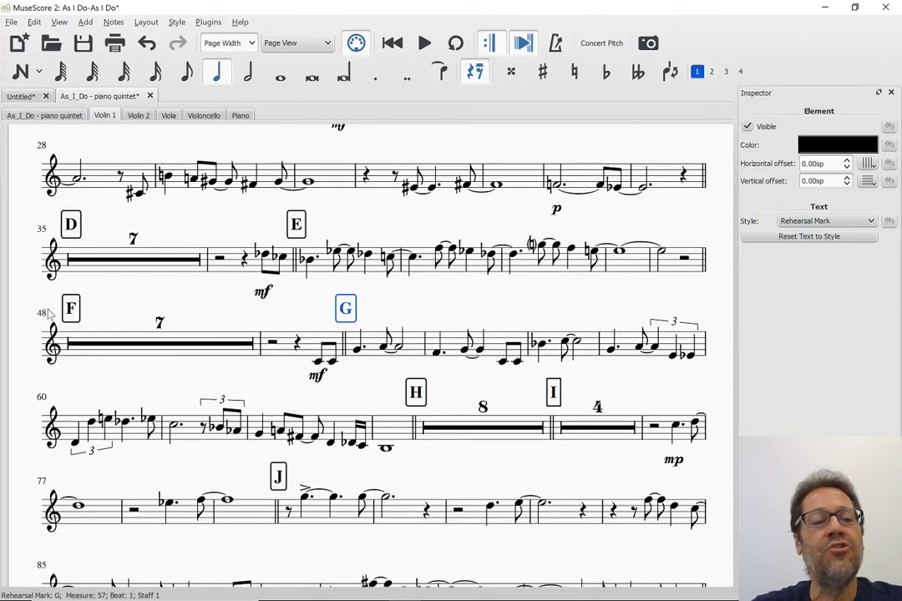
pyautogui.rightClick(73, 232)
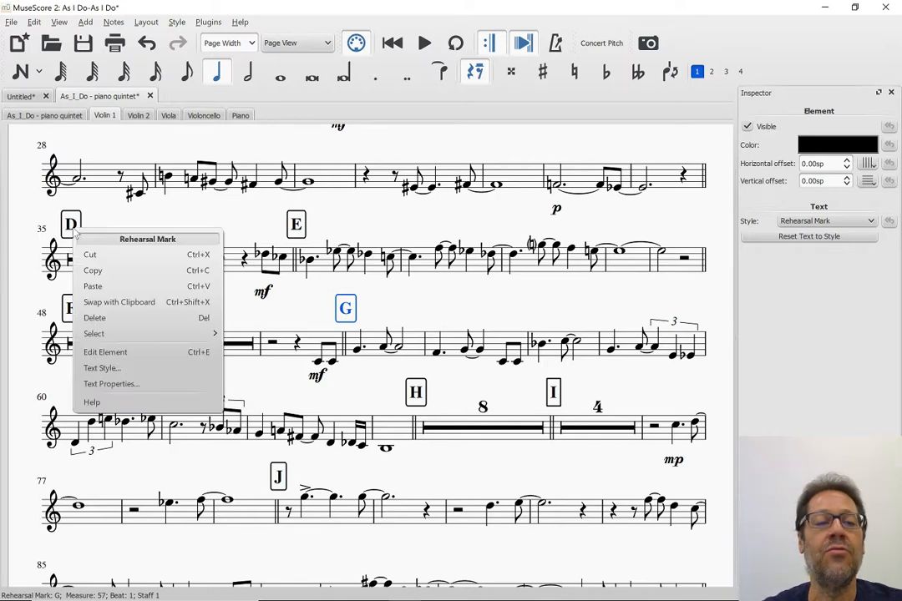
pyautogui.click(100, 368)
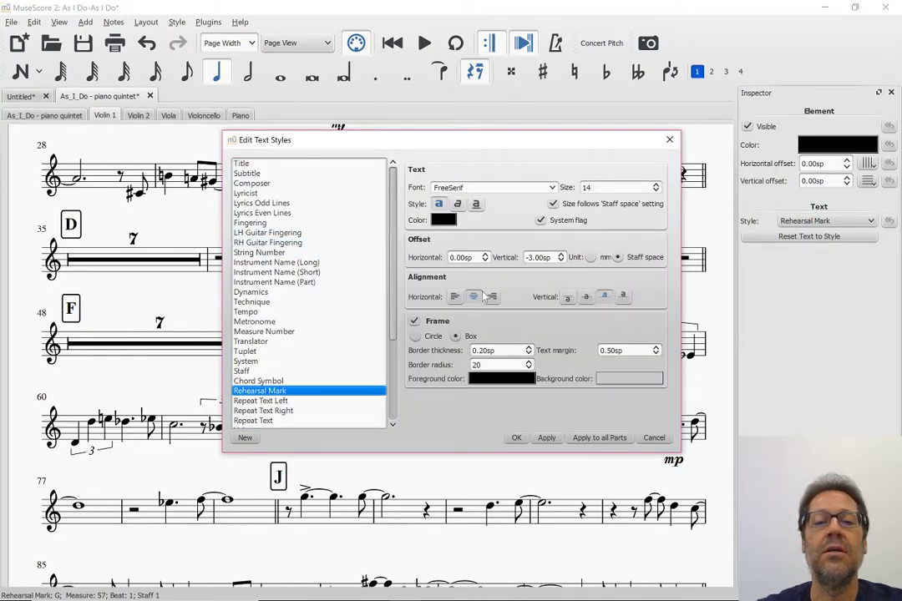
pyautogui.click(454, 298)
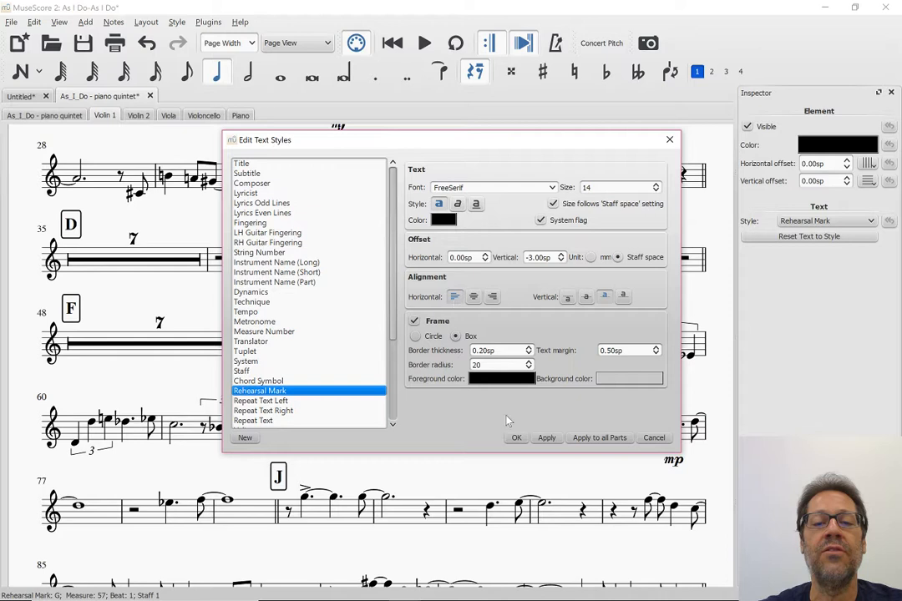
pyautogui.click(548, 441)
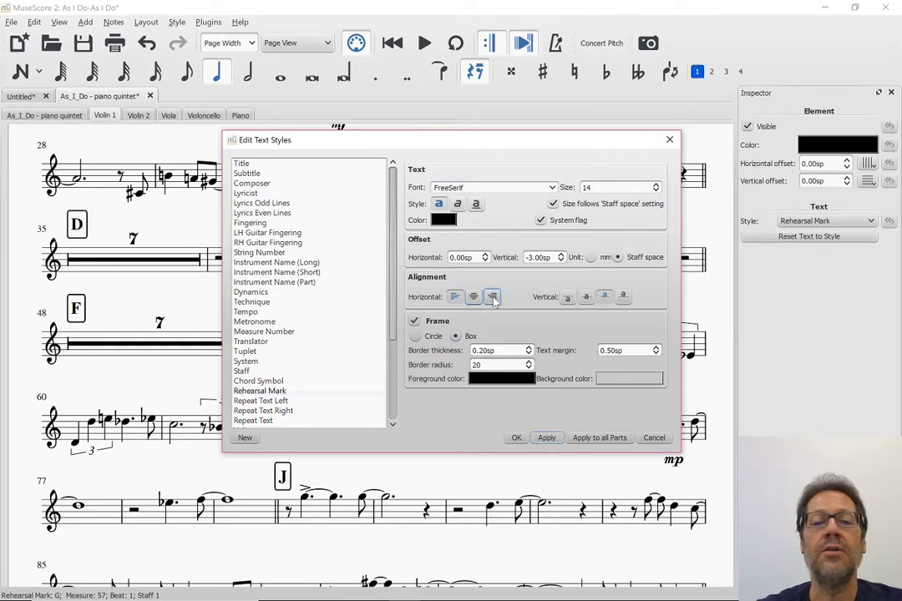
# Step: Apply right horizontal alignment to the Rehearsal Mark text style and move the dialog to inspect the marks in the score
pyautogui.click(491, 297)
pyautogui.click(549, 440)
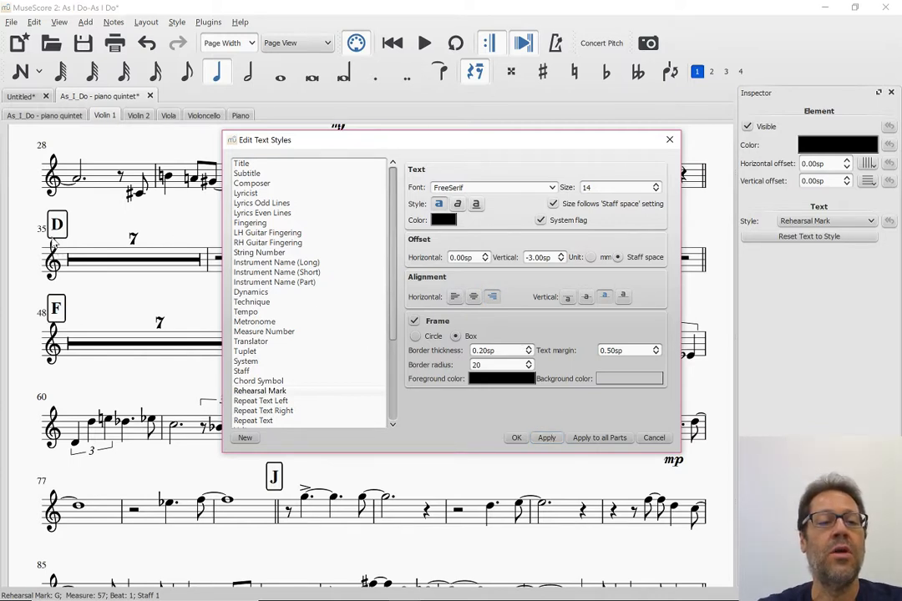
pyautogui.moveTo(299, 140); pyautogui.dragTo(255, 335)
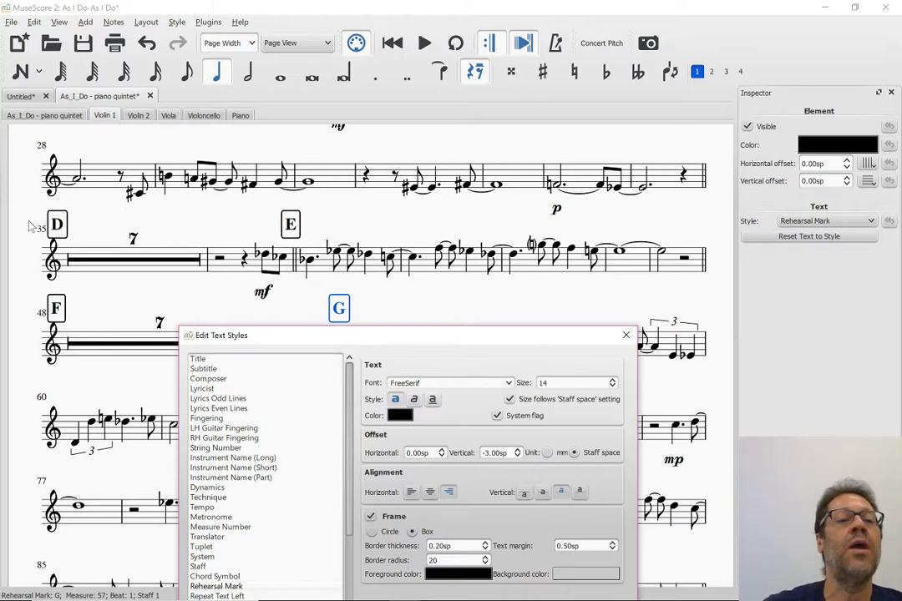
pyautogui.moveTo(233, 338); pyautogui.dragTo(205, 221)
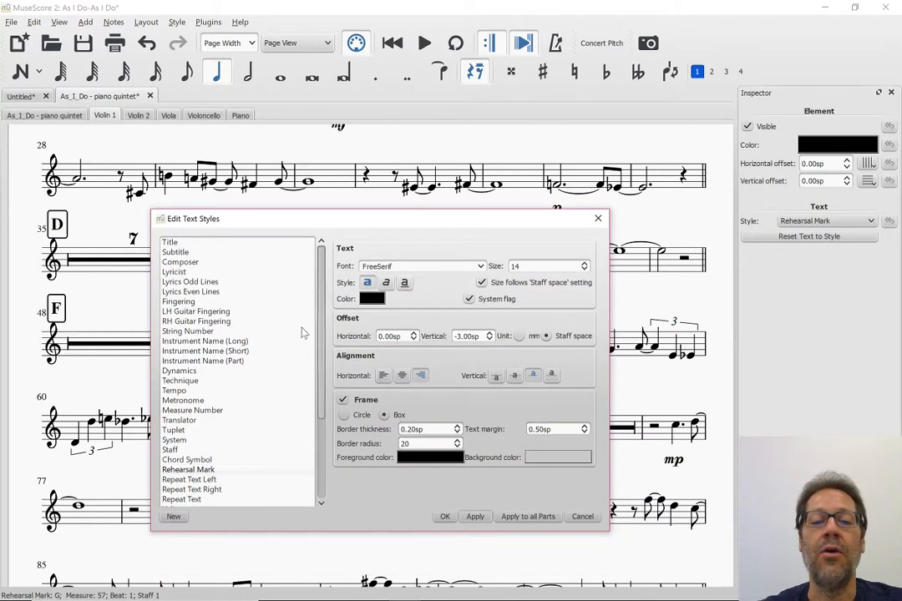
# Step: Set the Rehearsal Mark text style's horizontal alignment to center, confirm it, and check the marks in the Violin 1 part
pyautogui.click(402, 375)
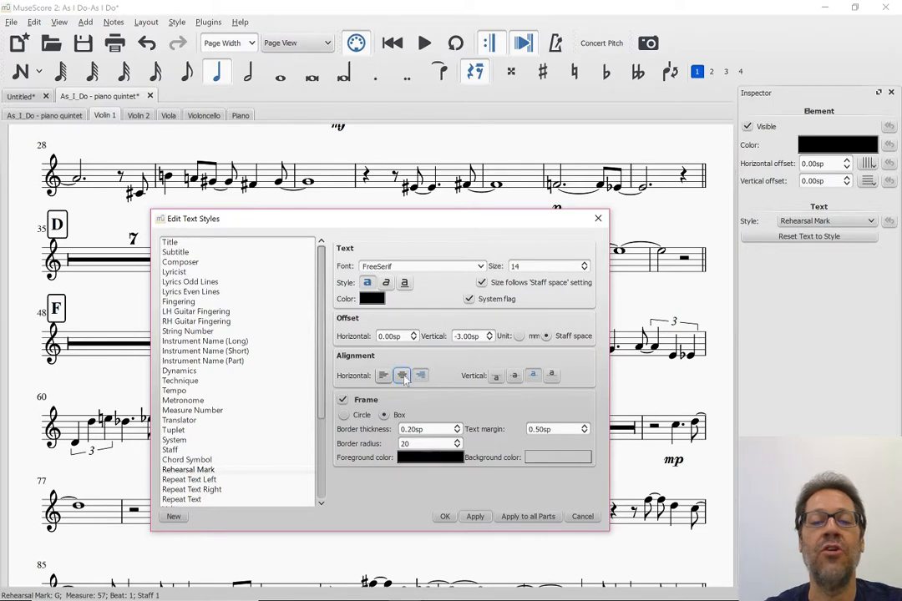
pyautogui.click(445, 517)
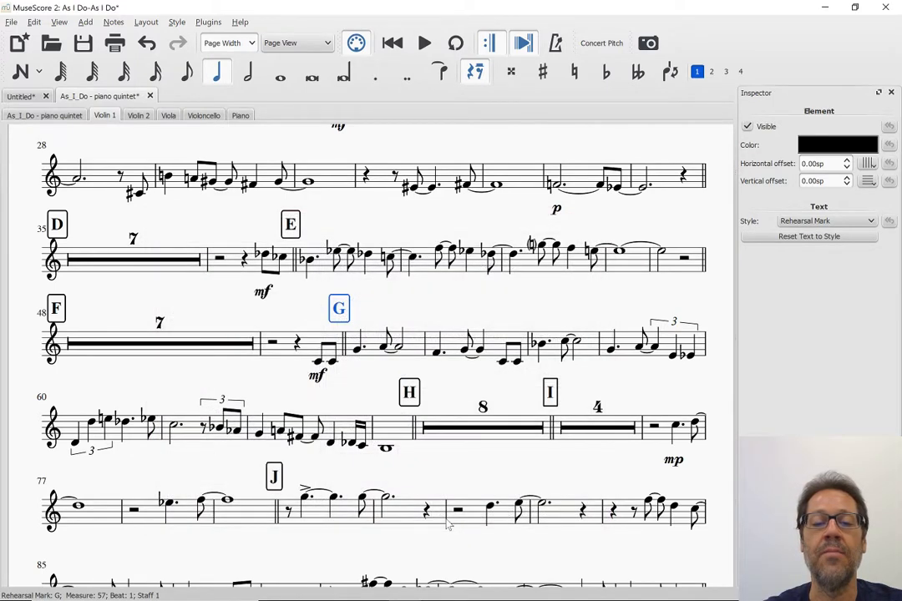
pyautogui.click(425, 511)
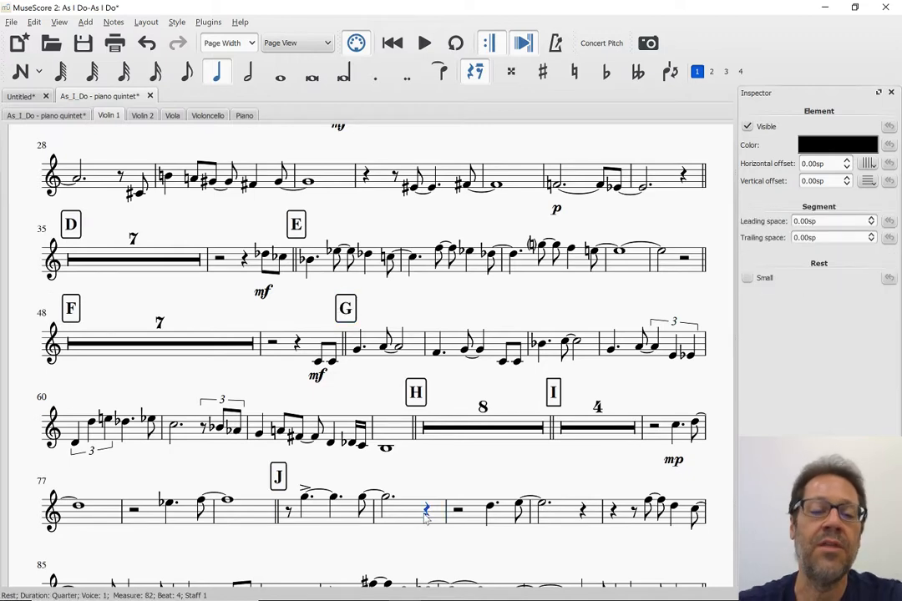
pyautogui.scroll(-2, 425, 518)
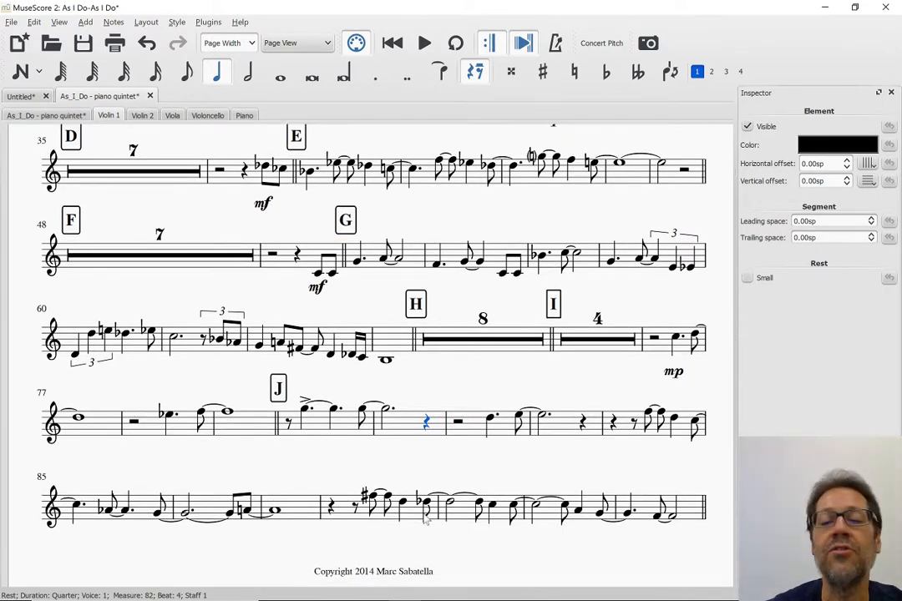
# Step: Raise rehearsal mark M at measure 111 of the Violin 1 part to a vertical offset of -1.00 sp
pyautogui.scroll(-1, 426, 517)
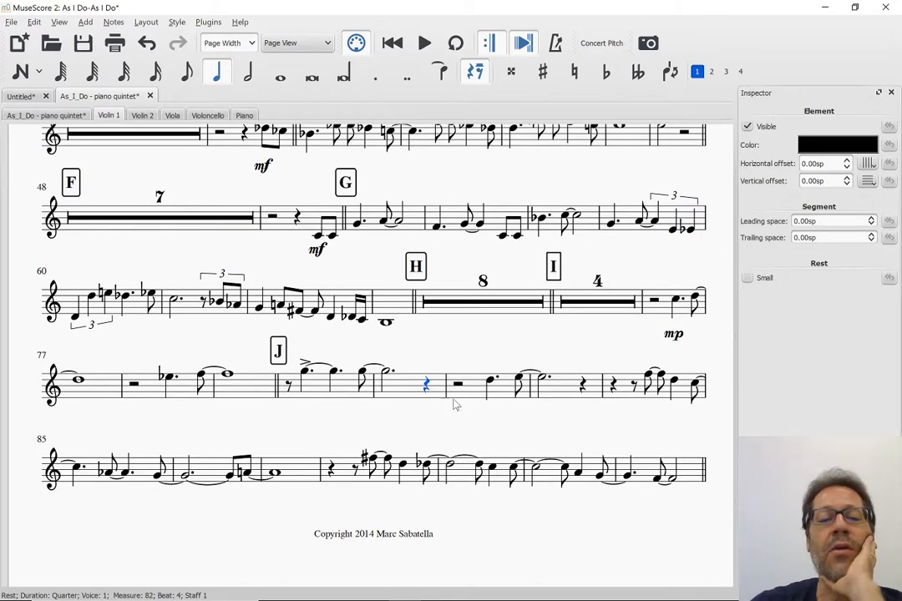
pyautogui.scroll(-5, 463, 351)
pyautogui.scroll(-7, 464, 352)
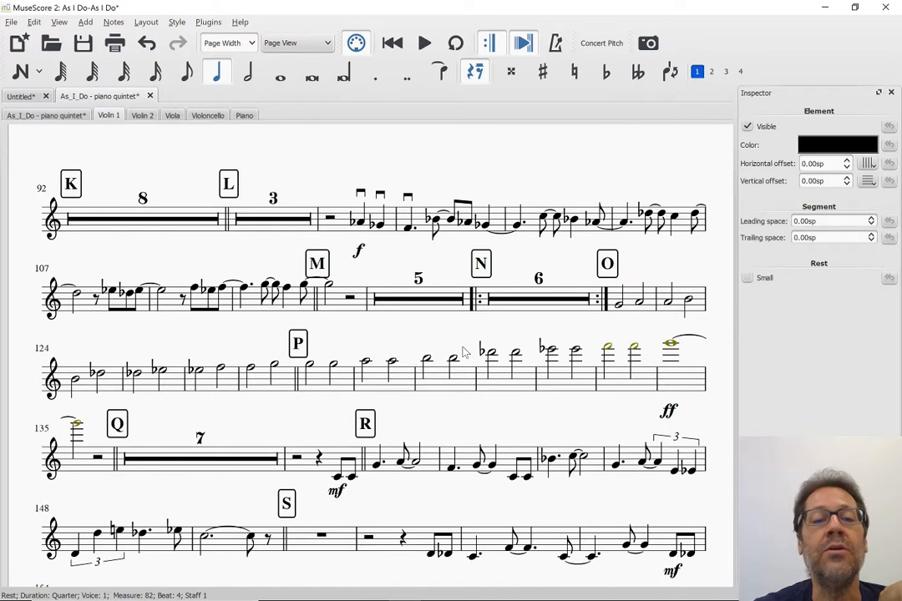
pyautogui.click(317, 262)
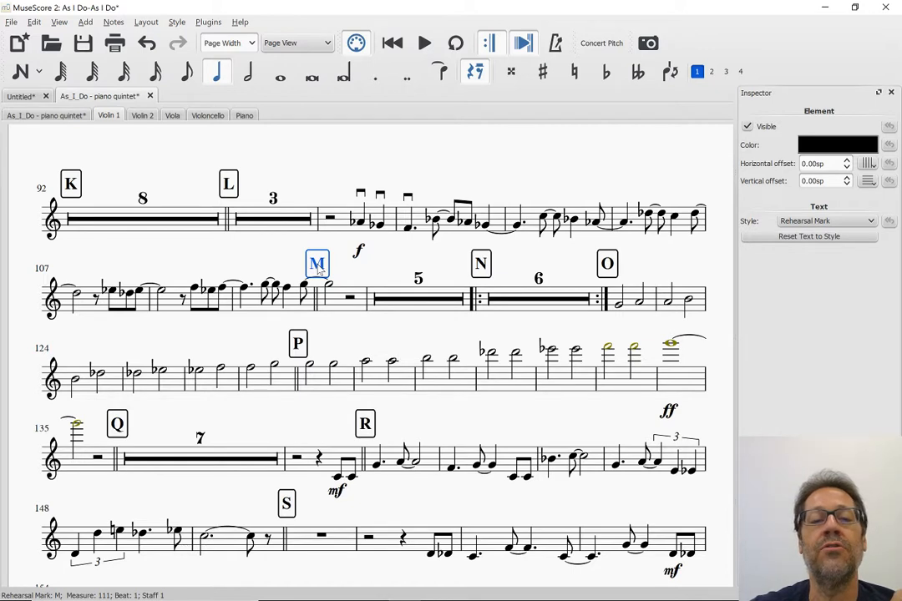
pyautogui.press('Up')
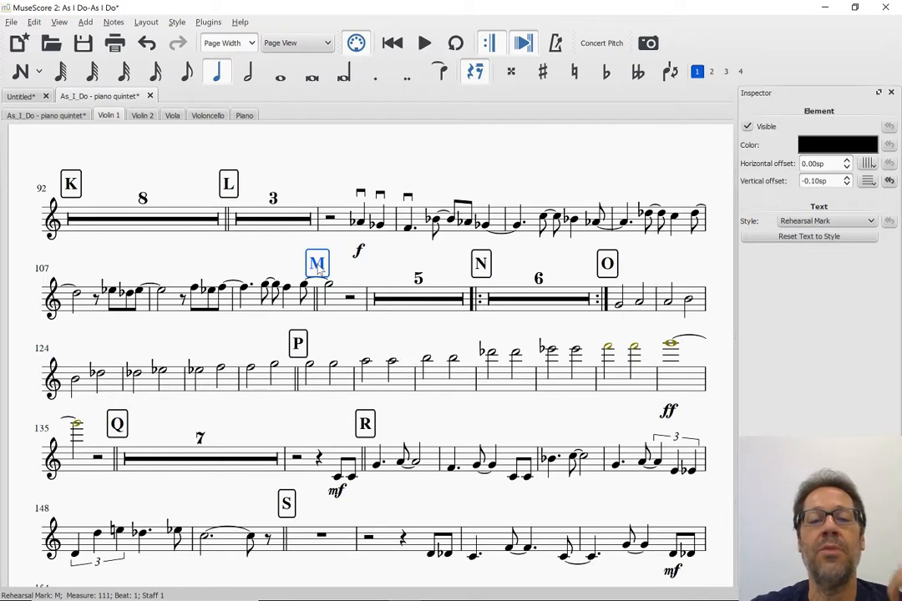
pyautogui.press('Down')
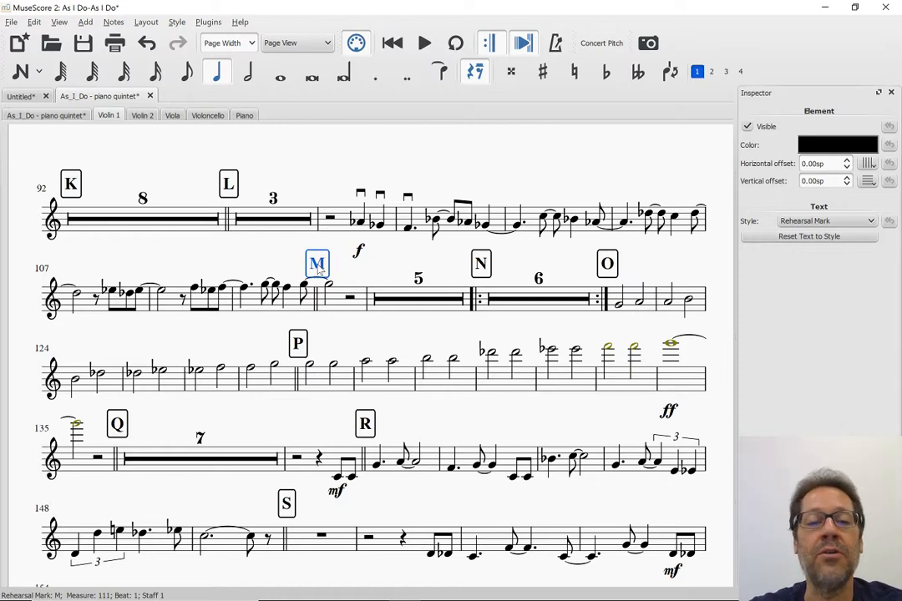
pyautogui.hotkey('ctrl', 'Up')
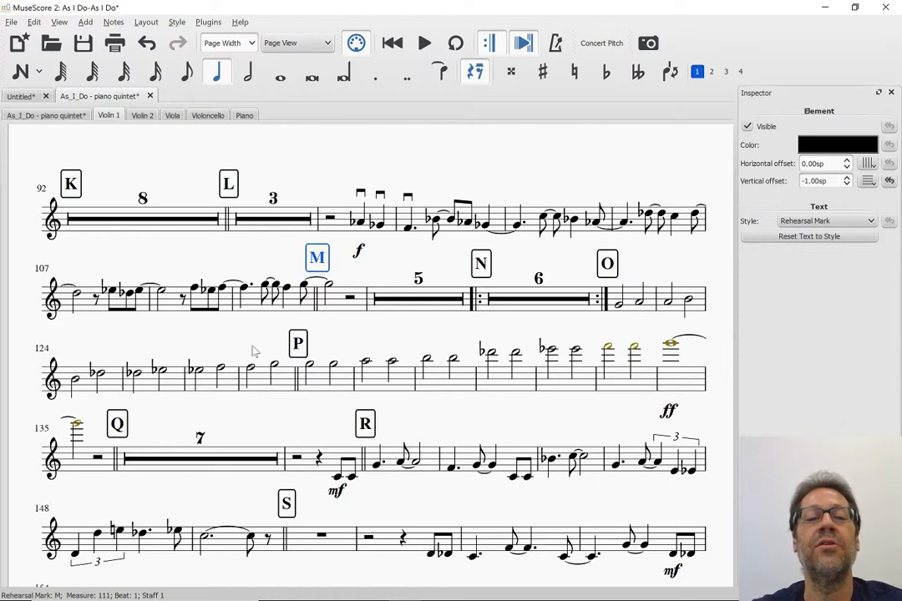
# Step: Review the rest of the Violin 1 part through its final system for rehearsal marks or dynamics that collide with notes
pyautogui.scroll(-1, 253, 376)
pyautogui.scroll(-2, 253, 383)
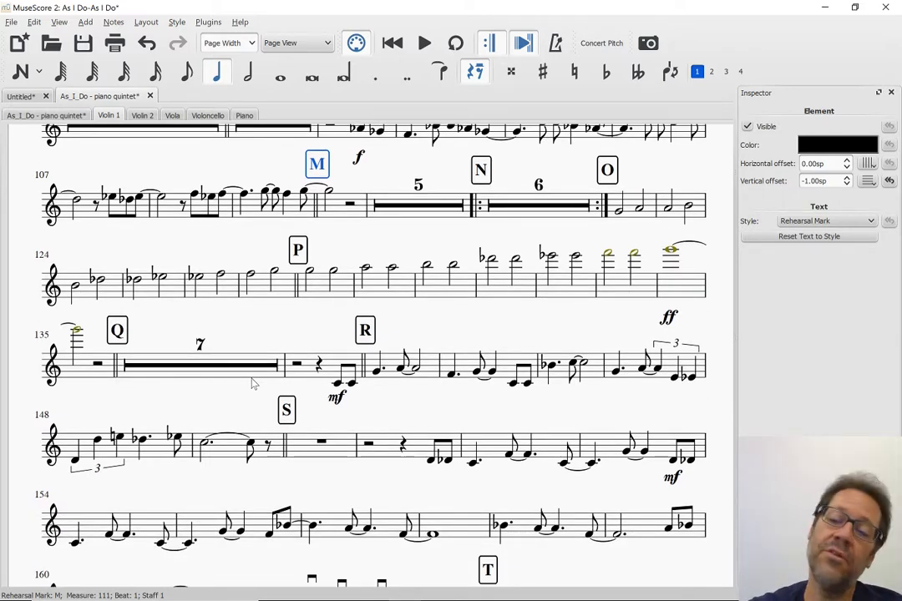
pyautogui.scroll(-1, 253, 384)
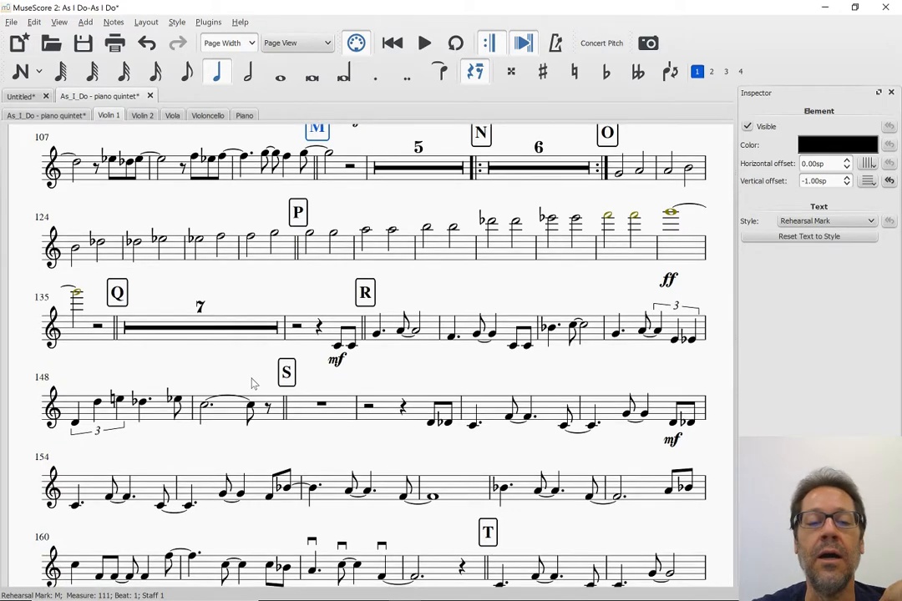
pyautogui.scroll(-6, 253, 383)
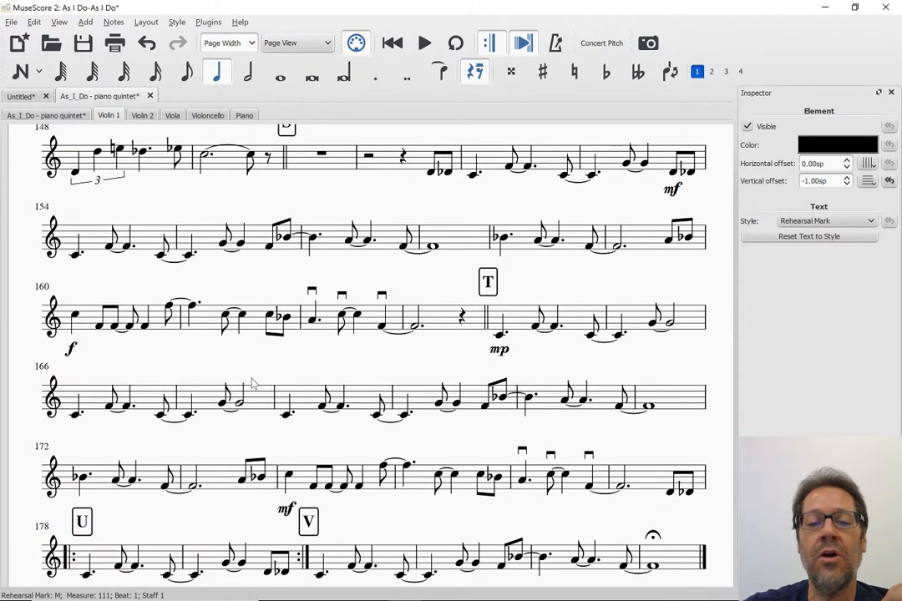
pyautogui.scroll(-4, 253, 383)
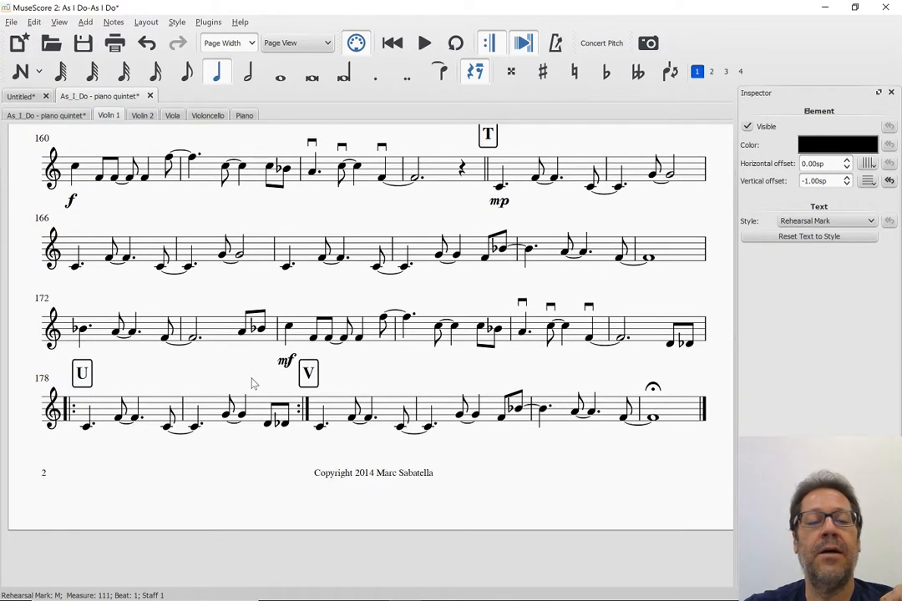
pyautogui.scroll(-5, 253, 383)
pyautogui.scroll(10, 253, 383)
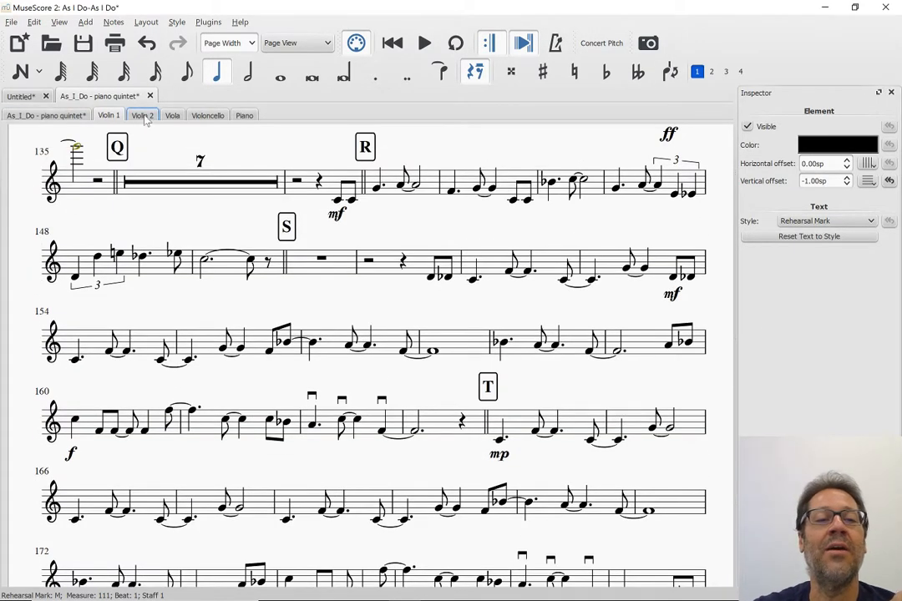
# Step: In the Violin 2 part, raise the mp dynamic at measure 10 to a vertical offset of -1.00 sp
pyautogui.click(143, 116)
pyautogui.scroll(-1, 208, 240)
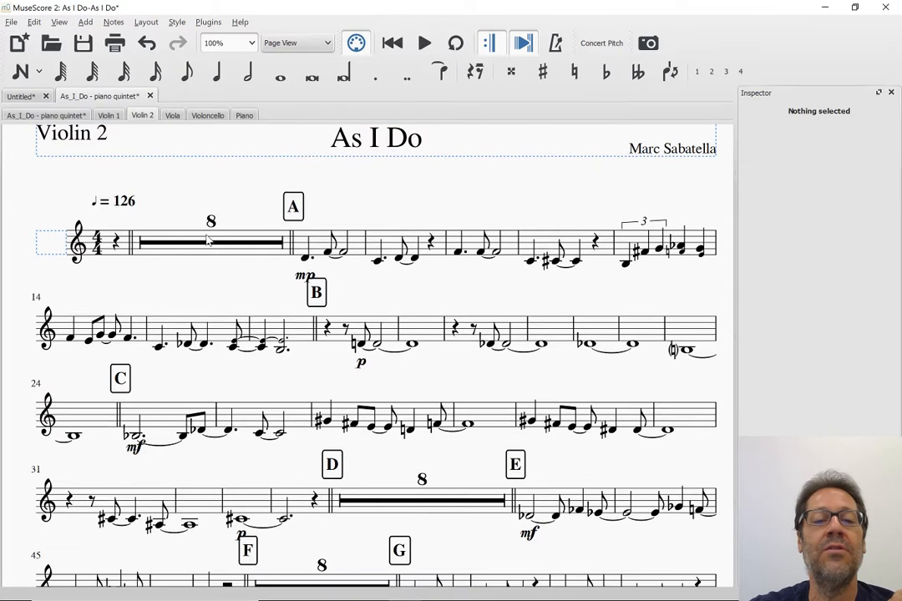
pyautogui.click(297, 282)
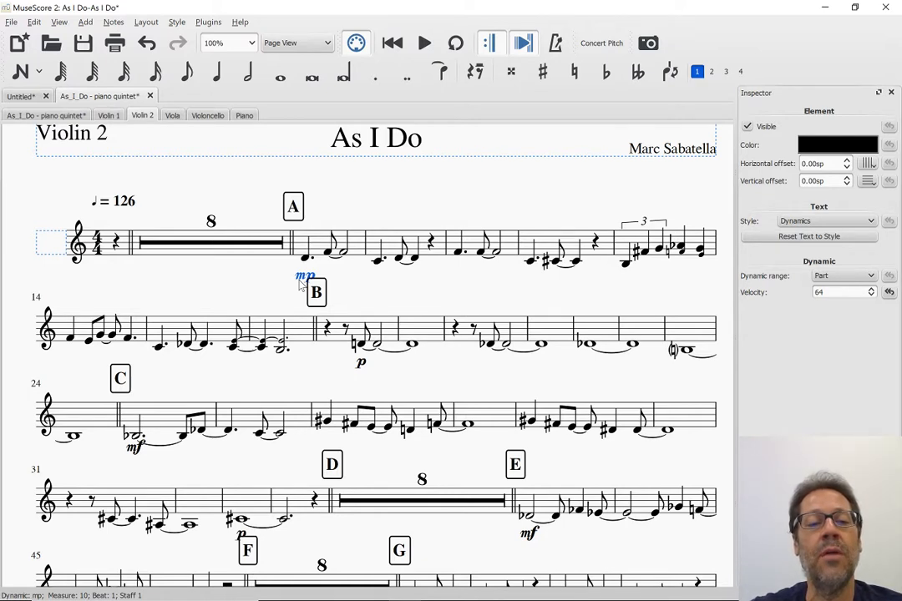
pyautogui.hotkey('ctrl', 'Up')
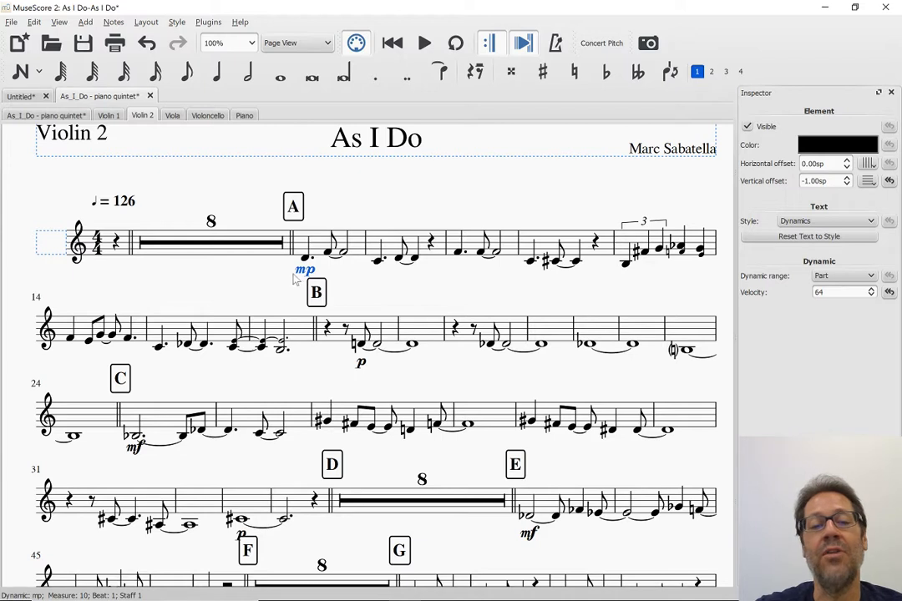
# Step: Check the mp dynamic under rehearsal mark A in the full score and return to the Violin 2 part
pyautogui.click(38, 119)
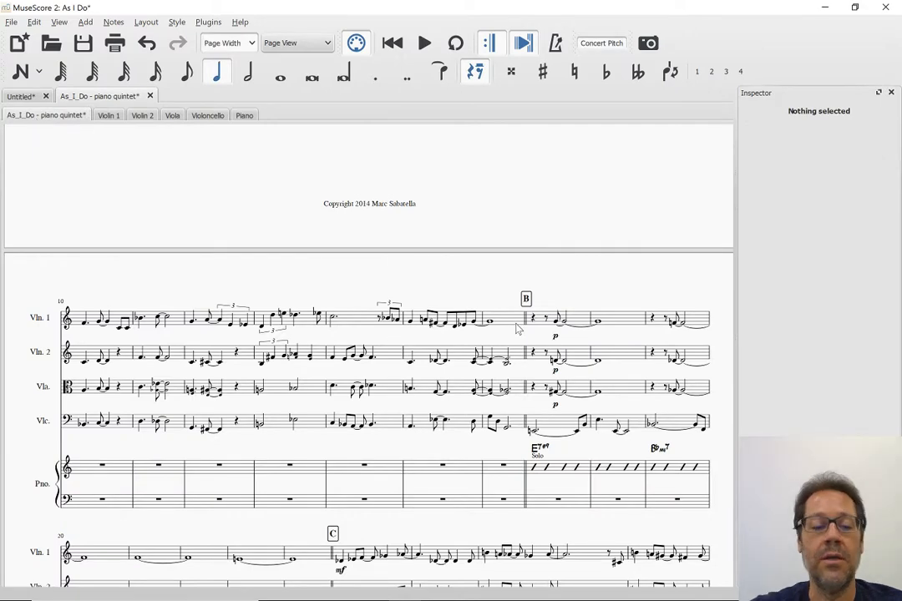
pyautogui.hotkey('ctrl', 'Home')
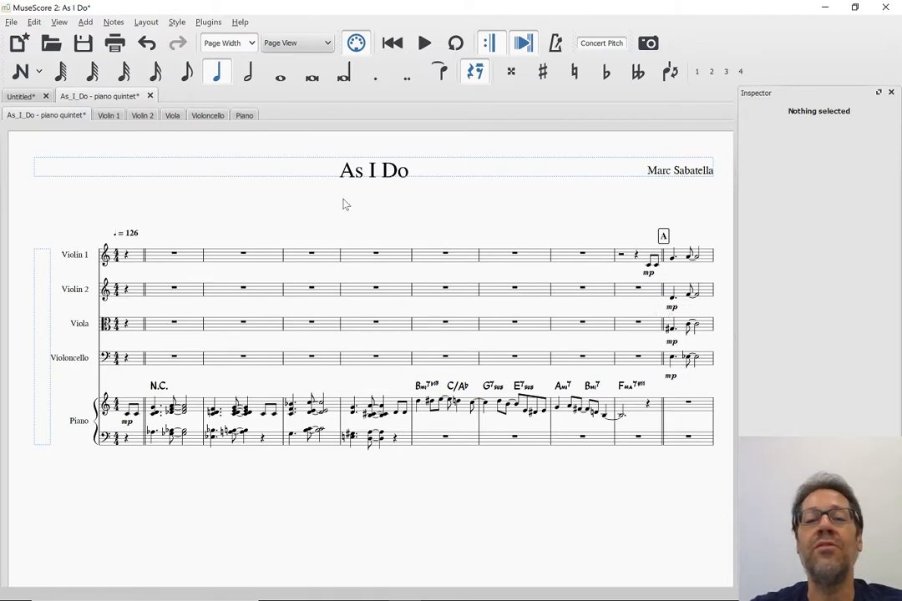
pyautogui.click(141, 116)
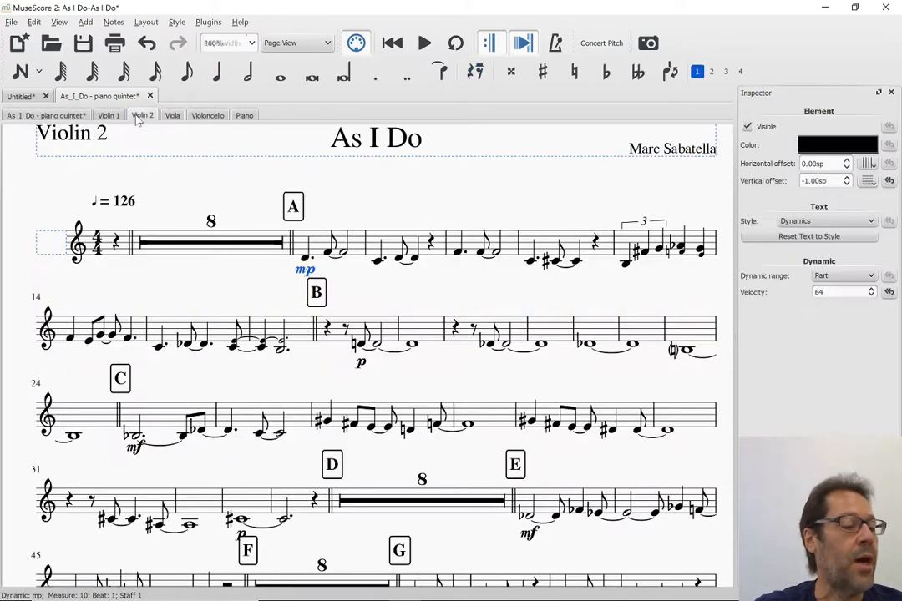
# Step: Move the Violin 2 part's mf dynamic at measure 26 to a vertical offset of 1.00 sp and a horizontal offset of -1.00 sp
pyautogui.scroll(-1, 196, 235)
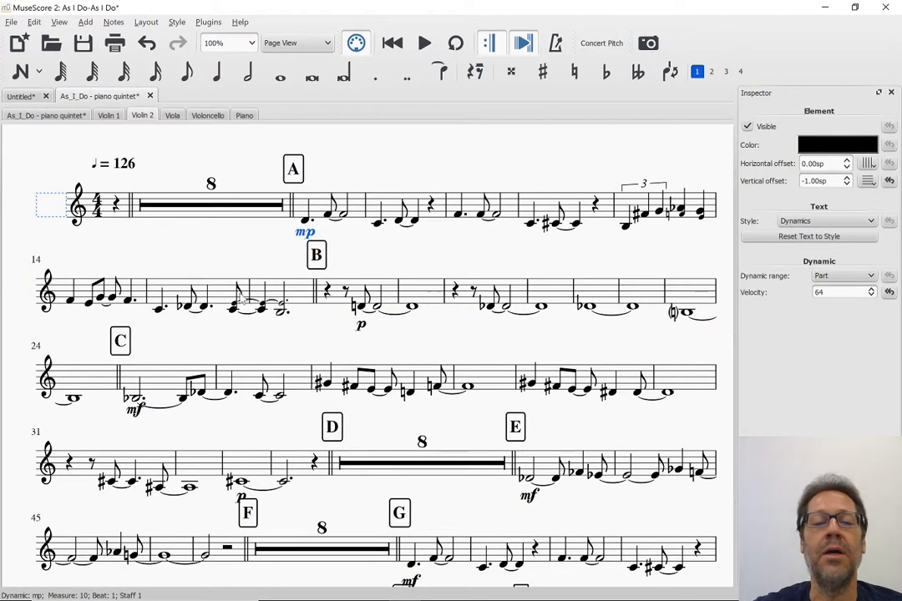
pyautogui.scroll(-1, 284, 308)
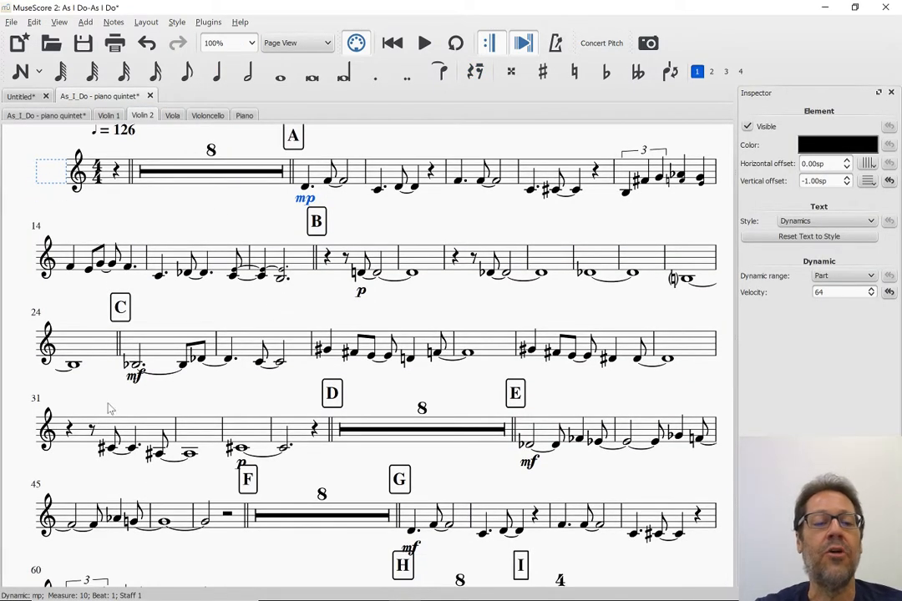
pyautogui.click(133, 379)
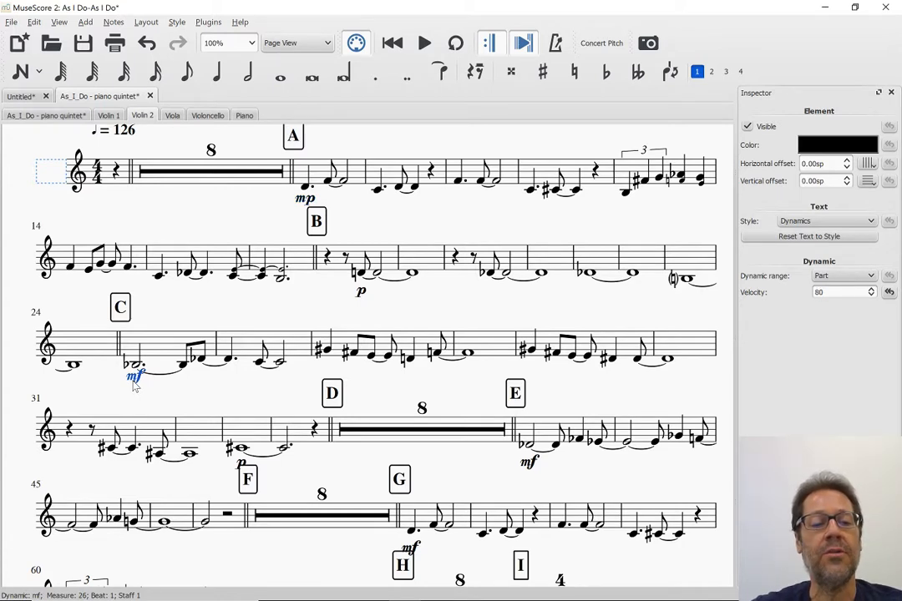
pyautogui.hotkey('ctrl', 'Down')
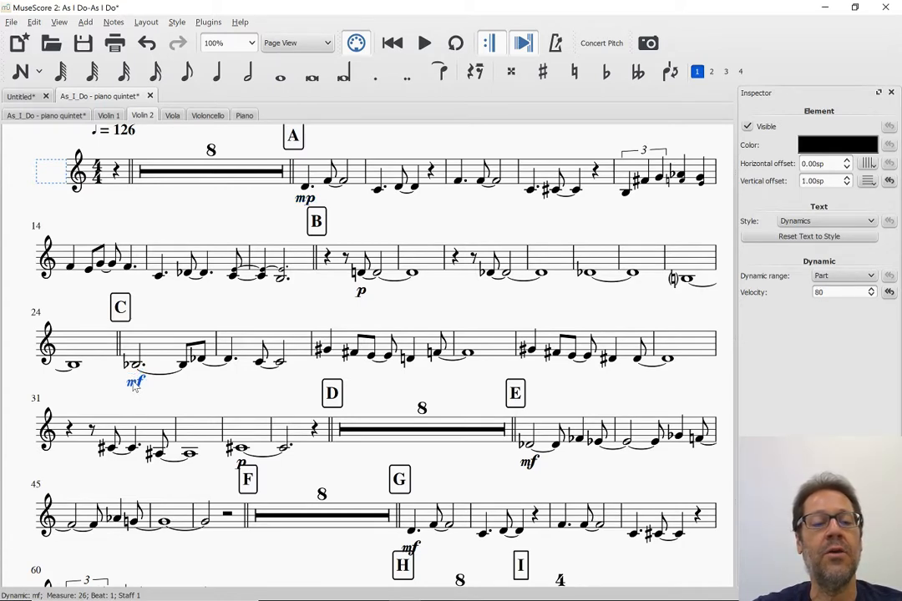
pyautogui.hotkey('ctrl', 'Left')
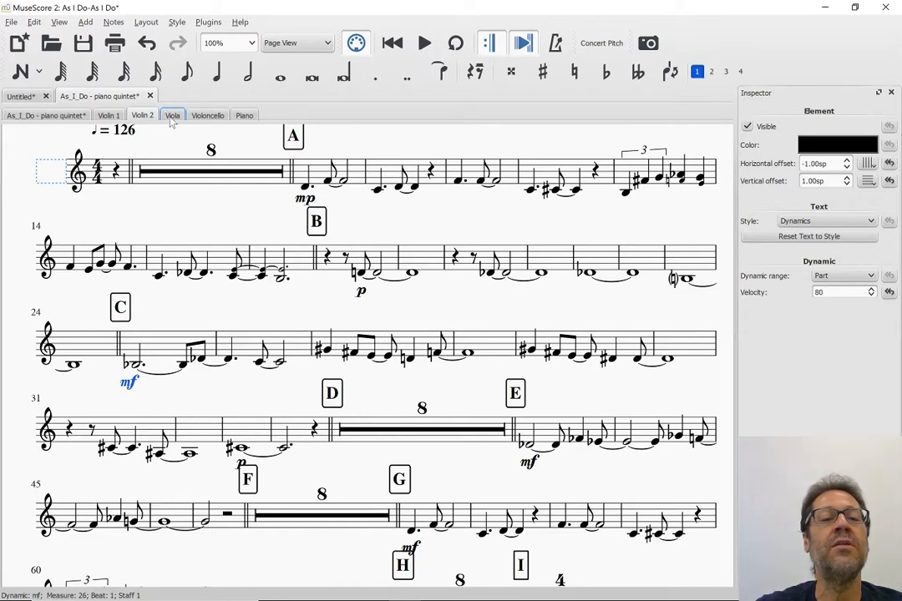
# Step: In the full score, give the Violin 2 mf dynamic at measure 26 offsets of 1.00 sp vertical and -1.00 sp horizontal
pyautogui.click(51, 115)
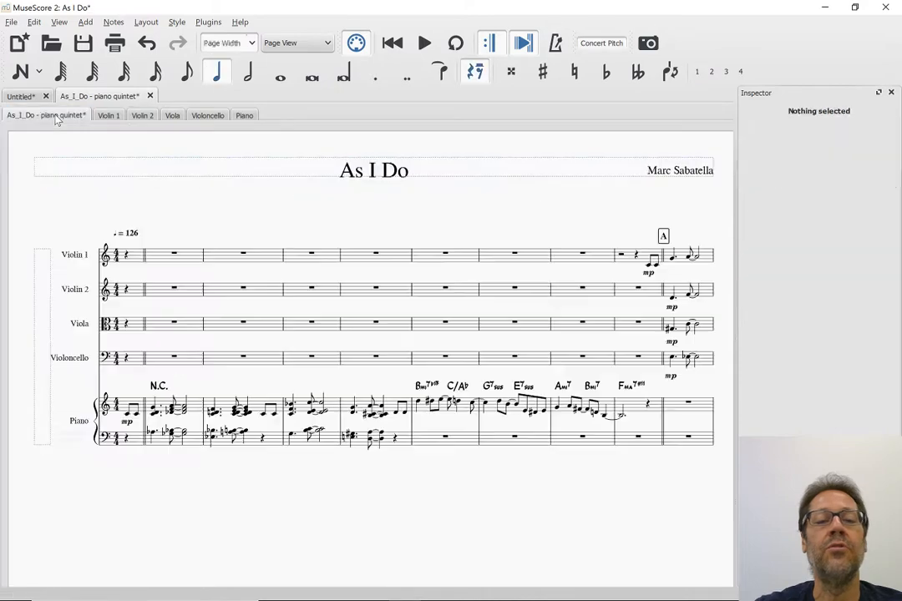
pyautogui.hscroll(5, 307, 258)
pyautogui.hscroll(-5, 307, 259)
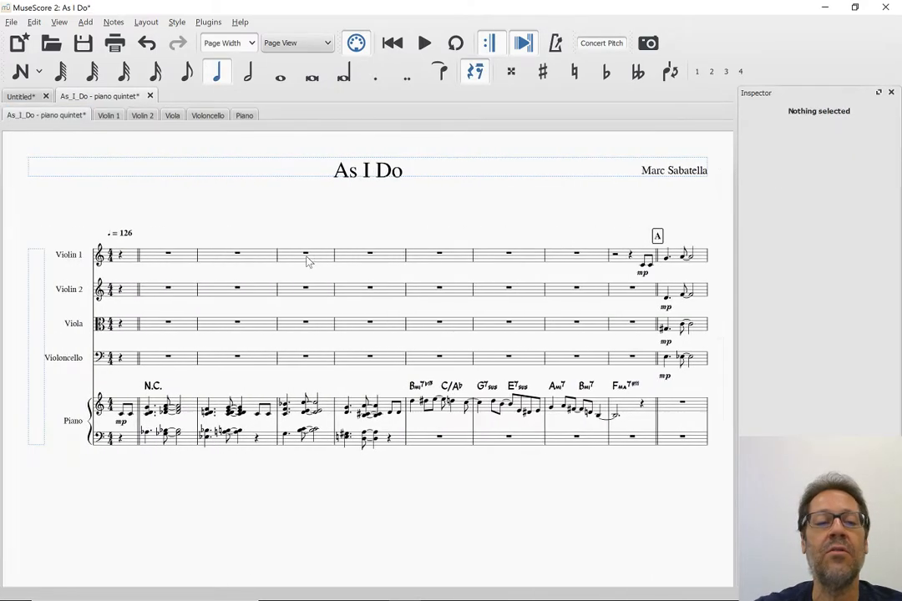
pyautogui.scroll(-10, 307, 260)
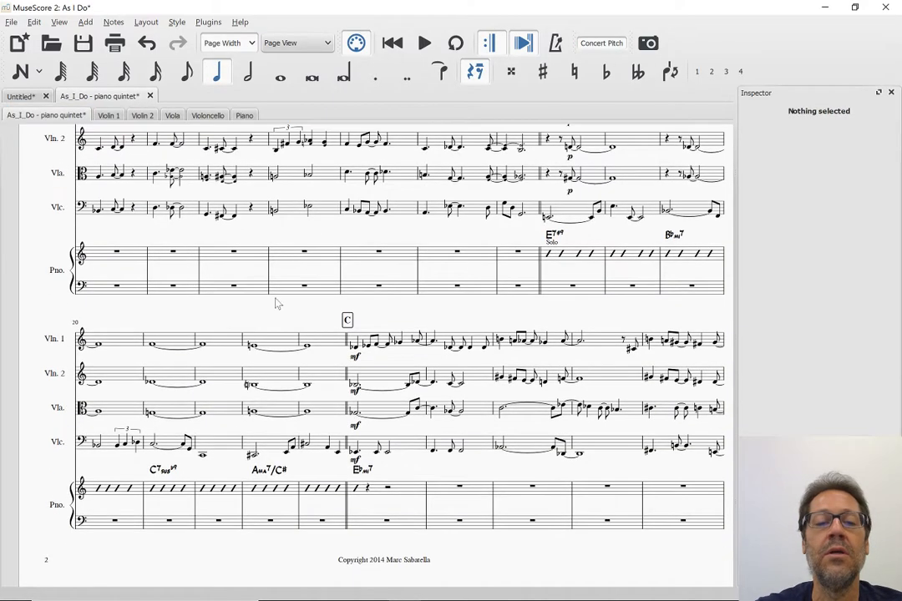
pyautogui.click(354, 391)
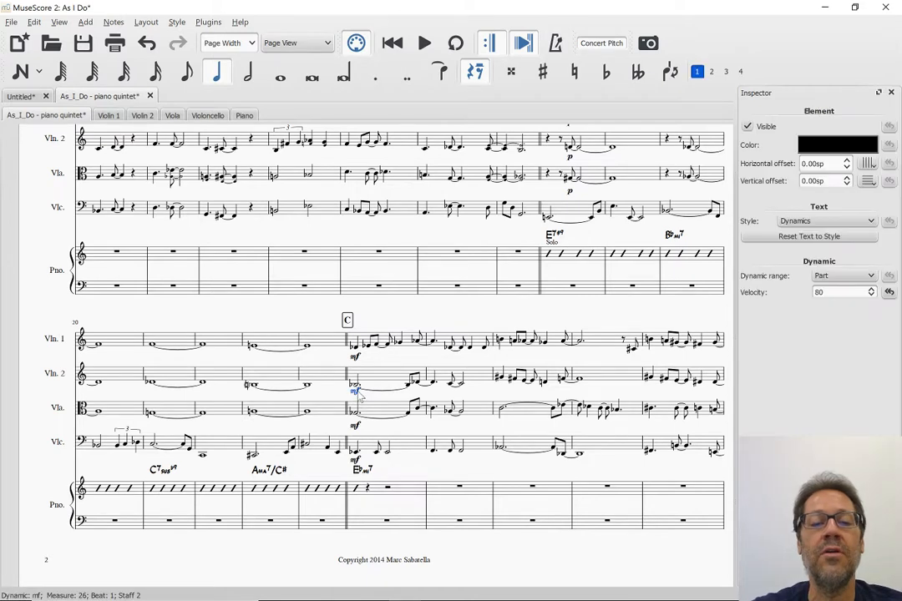
pyautogui.hotkey('ctrl', 'Down')
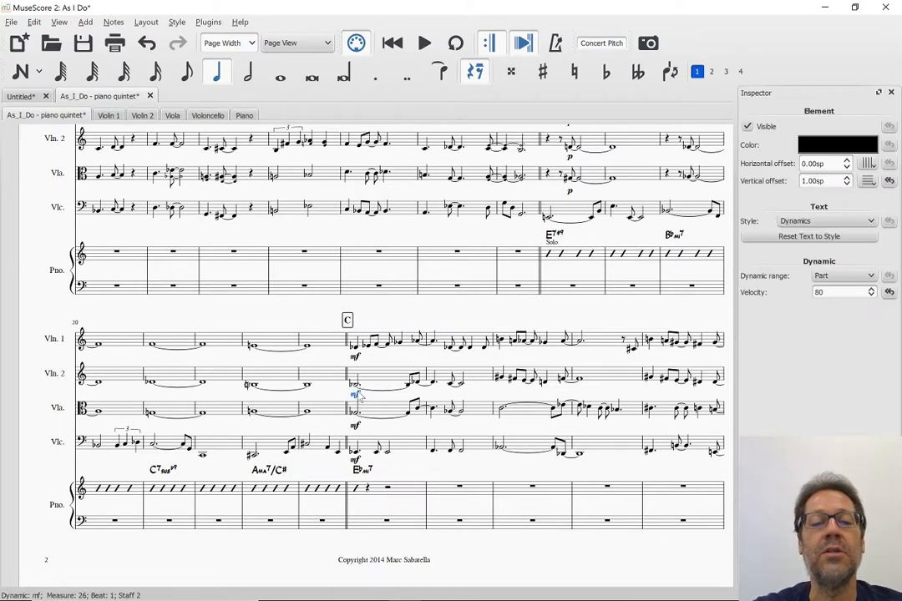
pyautogui.hotkey('ctrl', 'Left')
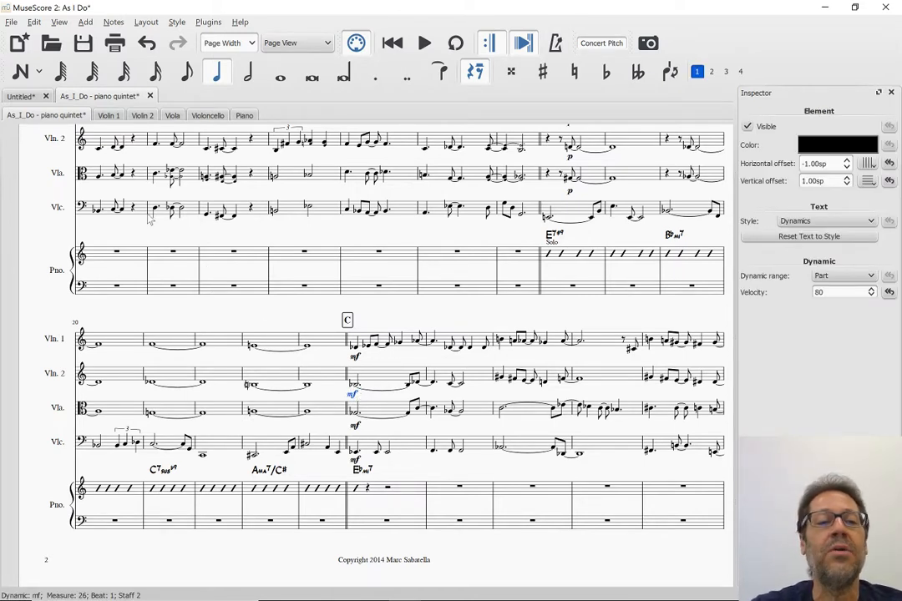
# Step: Return to the Violin 2 part and position the p dynamic at measure 34 with offsets of -1.00 sp horizontal and 0.00 sp vertical
pyautogui.click(143, 115)
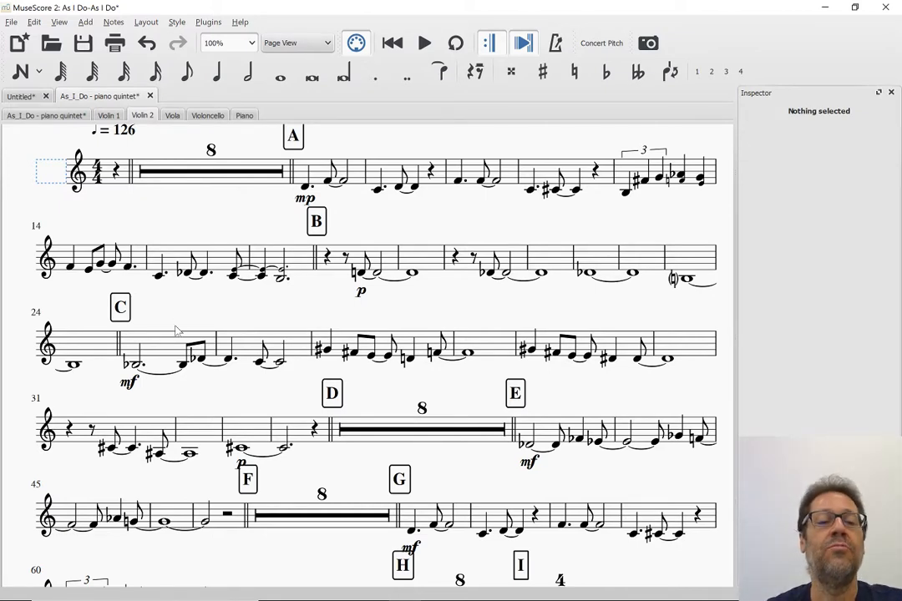
pyautogui.scroll(-1, 176, 331)
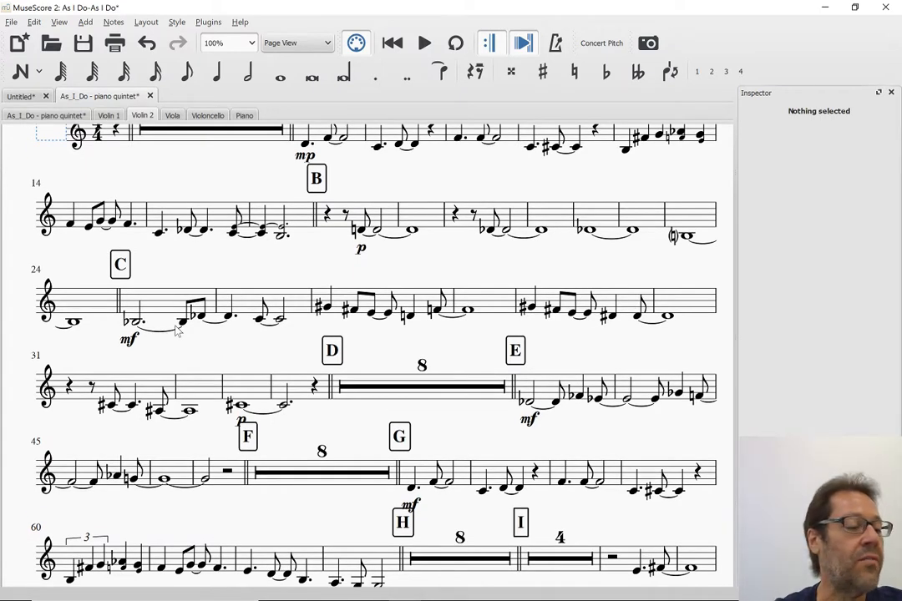
pyautogui.scroll(-1, 176, 331)
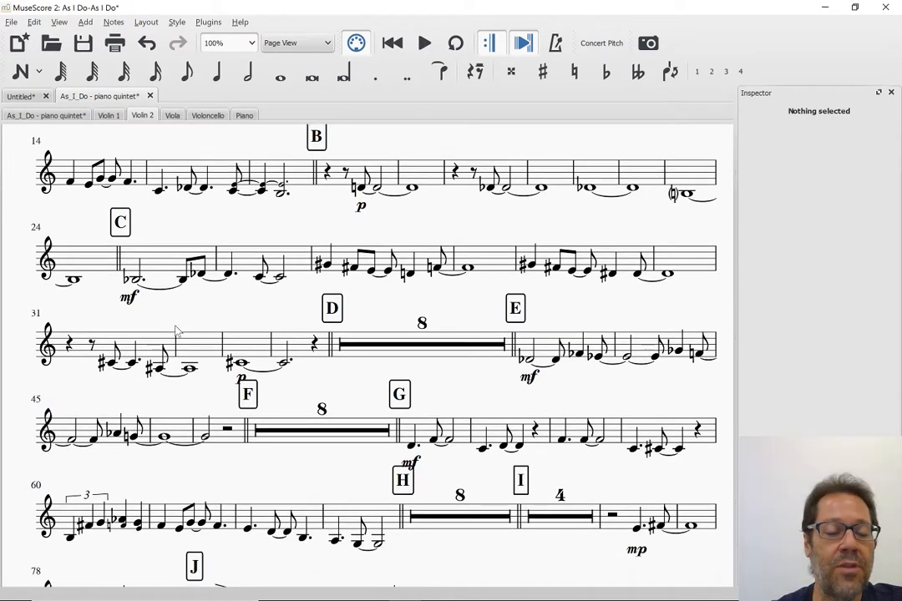
pyautogui.click(241, 378)
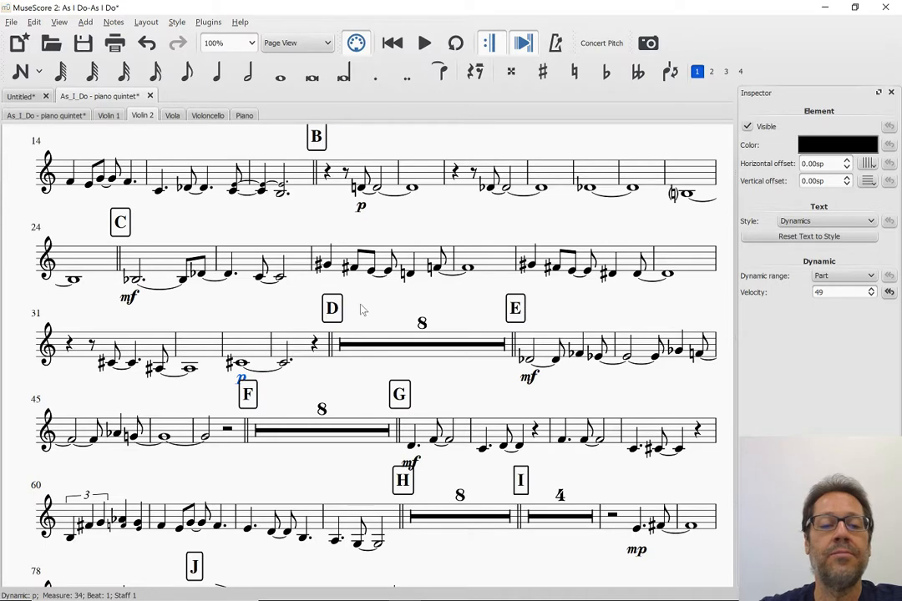
pyautogui.hotkey('ctrl', 'Up')
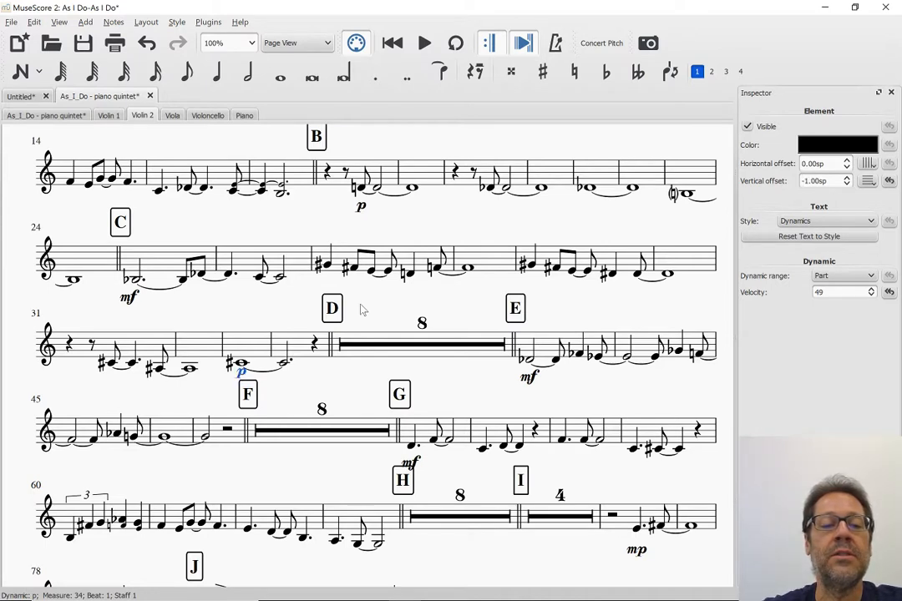
pyautogui.hotkey('ctrl', 'Left')
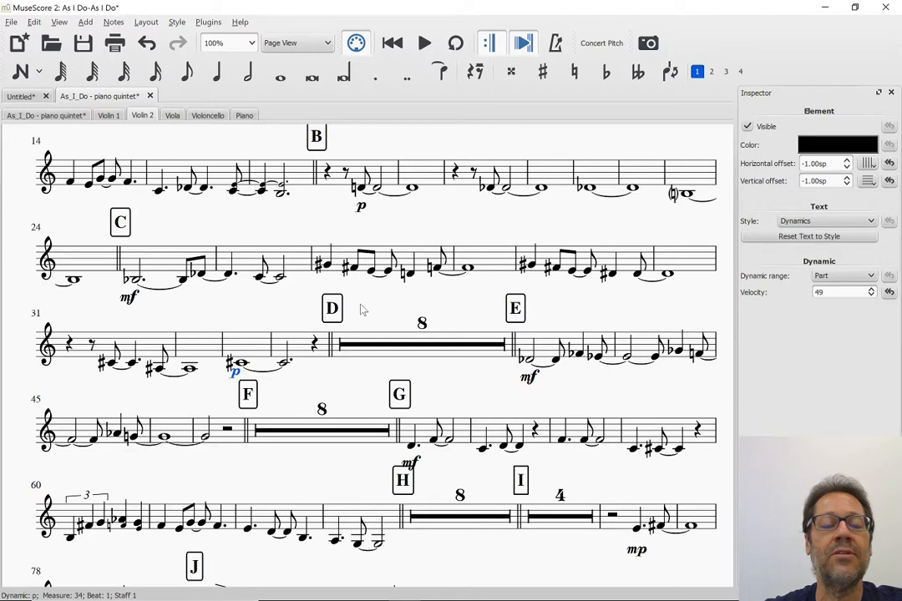
pyautogui.hotkey('ctrl', 'Down')
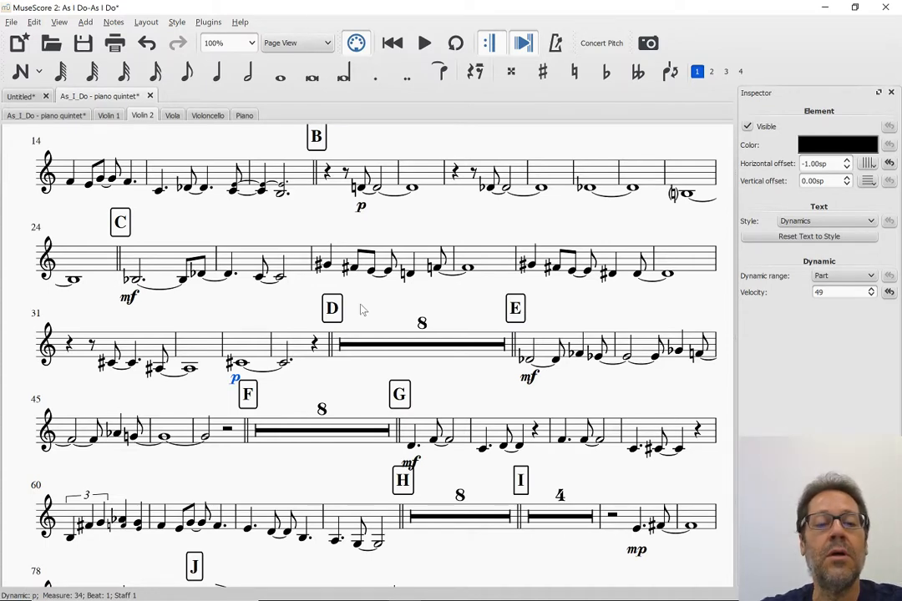
# Step: Fine-tune the Violin 2 part's p dynamic at measure 34 to offsets of -0.50 sp horizontal and -0.50 sp vertical
pyautogui.press('Up')
pyautogui.press('Up')
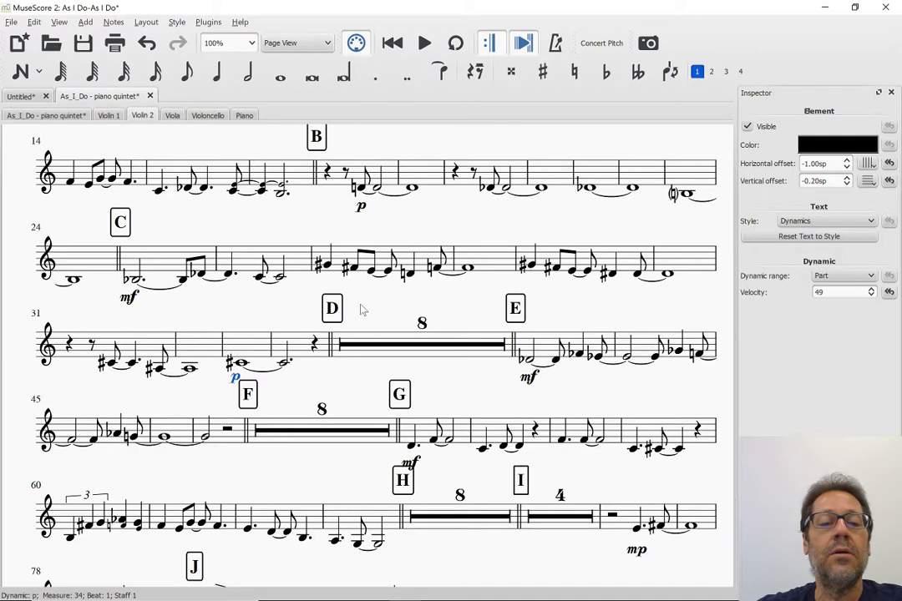
pyautogui.press('Up')
pyautogui.press('Up')
pyautogui.press('Up')
pyautogui.press('Right')
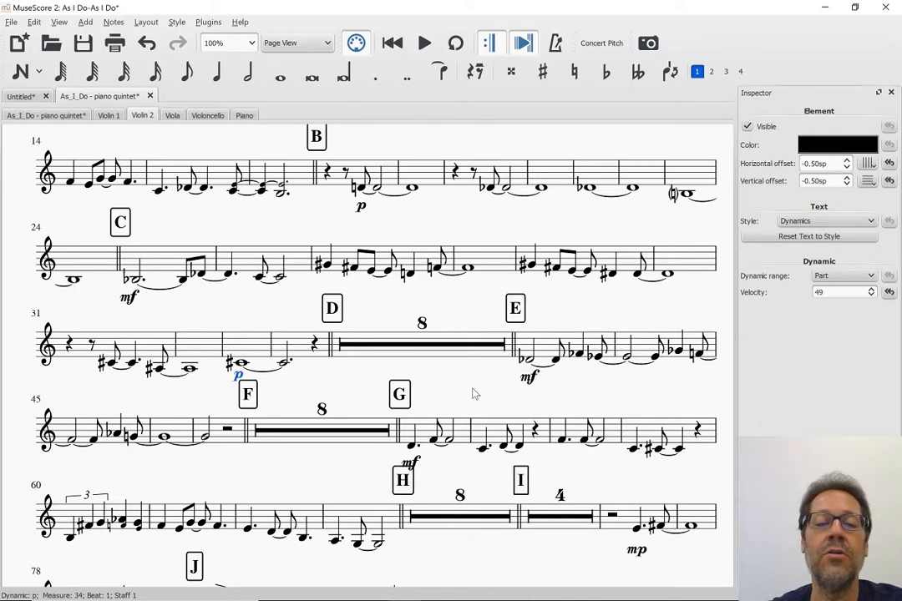
# Step: Raise the Violin 2 part's mf dynamic at measure 57, under rehearsal mark G, to a vertical offset of -1.00 sp
pyautogui.scroll(-3, 474, 393)
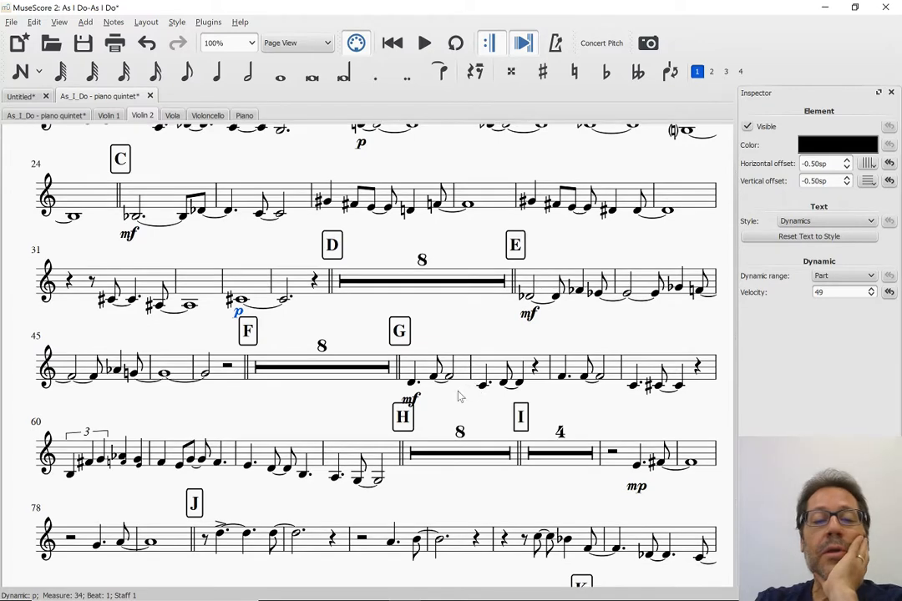
pyautogui.click(415, 400)
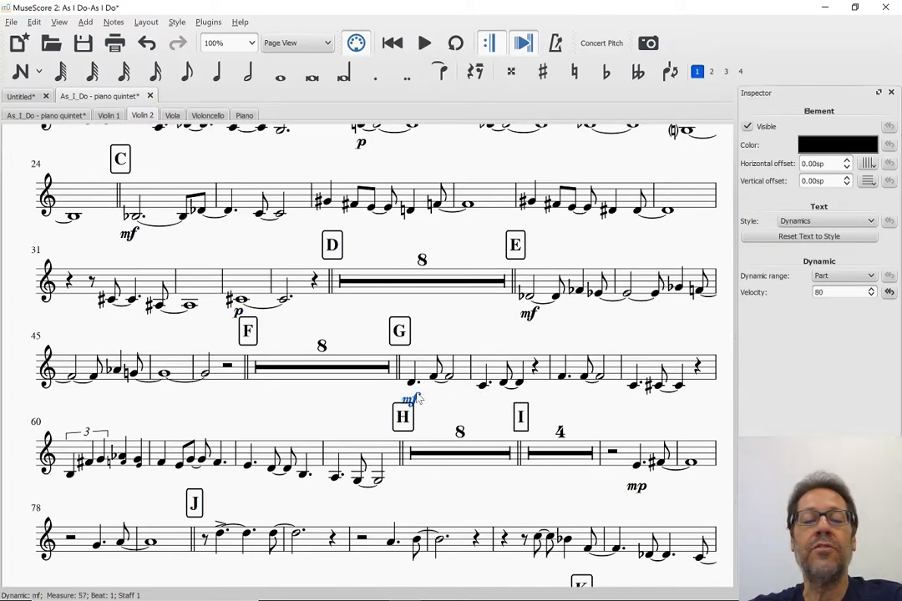
pyautogui.hotkey('ctrl', 'Up')
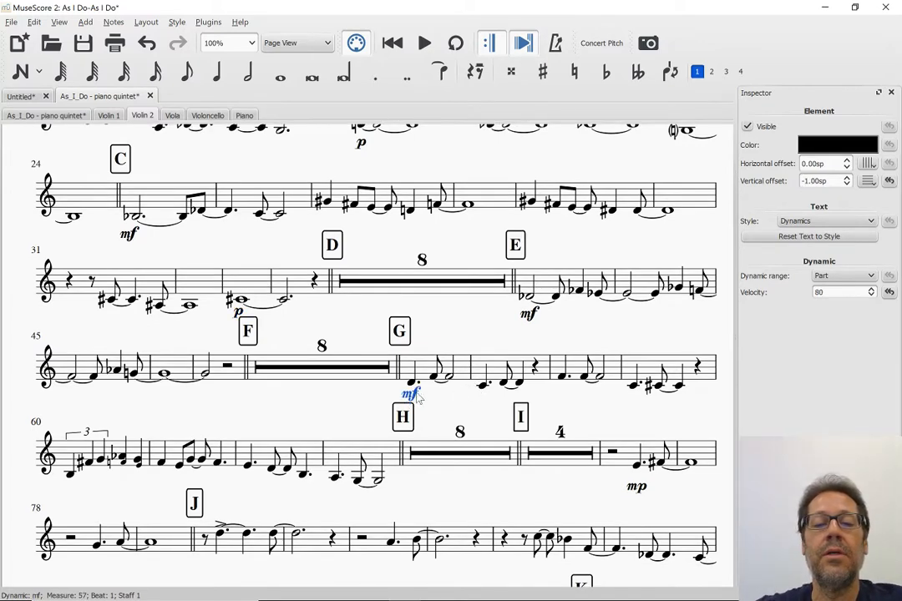
# Step: Set the vertical offset of the accent after rehearsal mark J in the Violin 2 part to -0.50 sp and deselect it
pyautogui.scroll(-2, 485, 429)
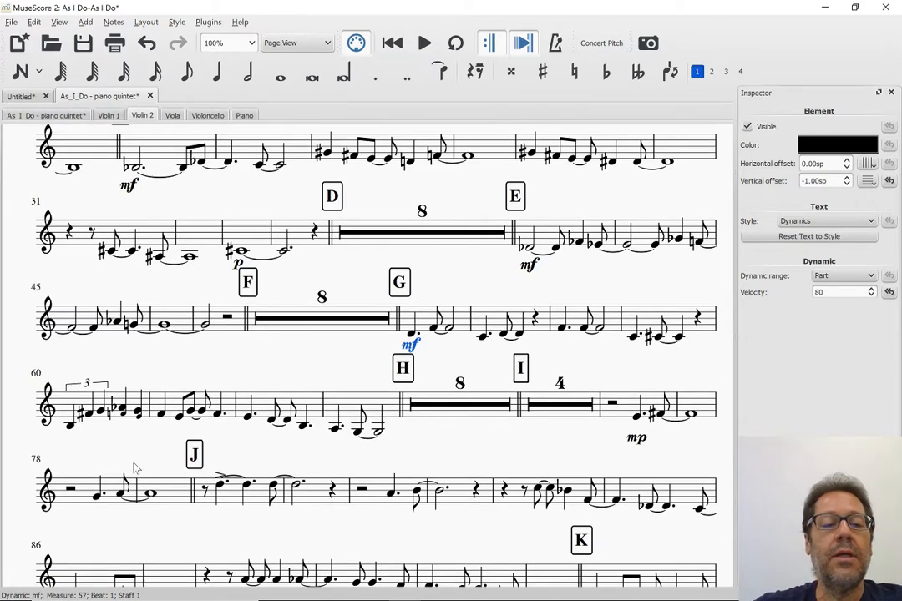
pyautogui.scroll(-6, 134, 467)
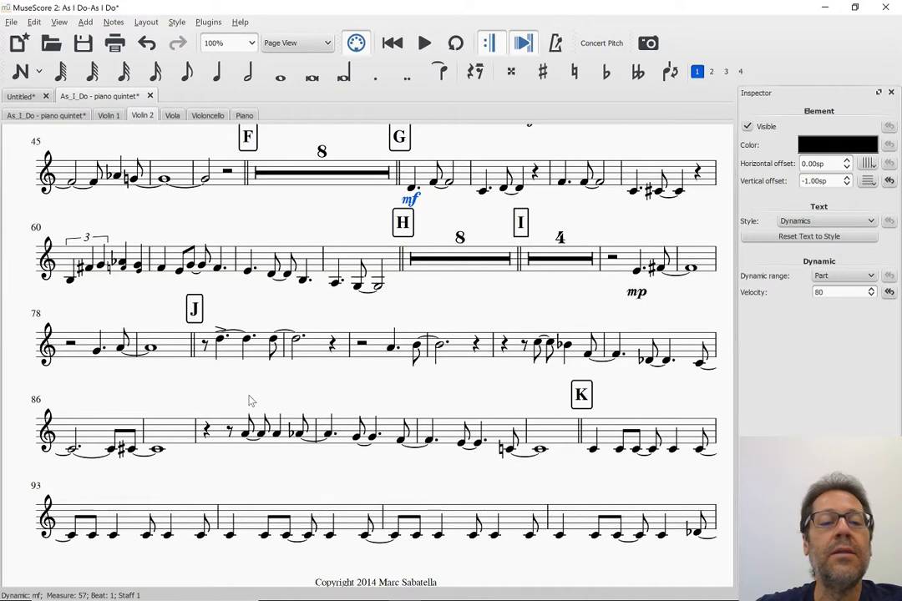
pyautogui.click(220, 331)
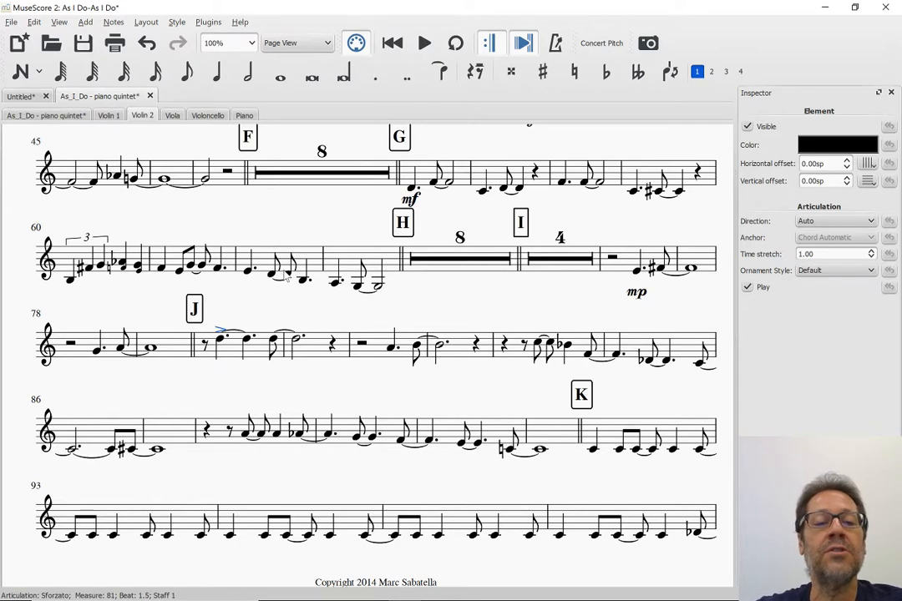
pyautogui.hotkey('ctrl', 'Up')
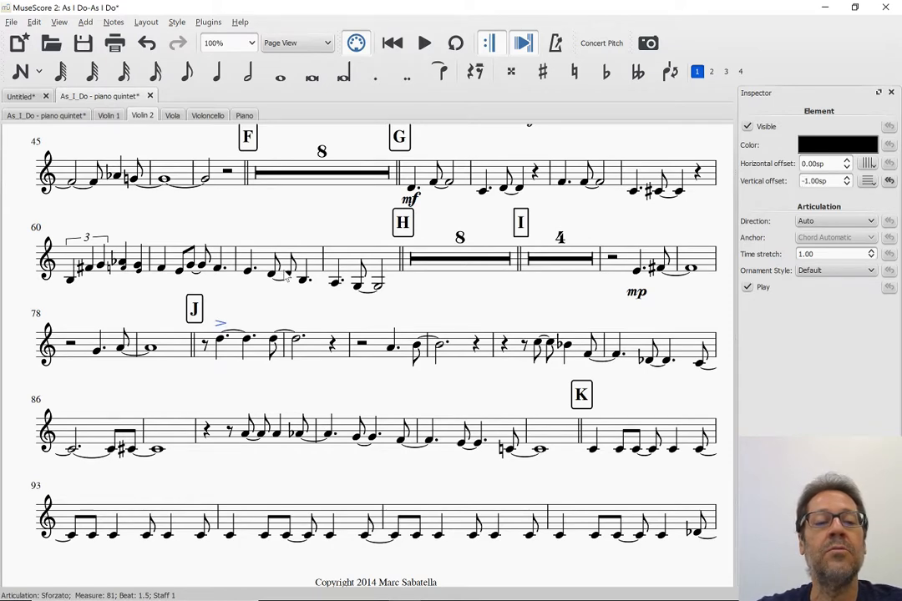
pyautogui.hotkey('ctrl', 'Down')
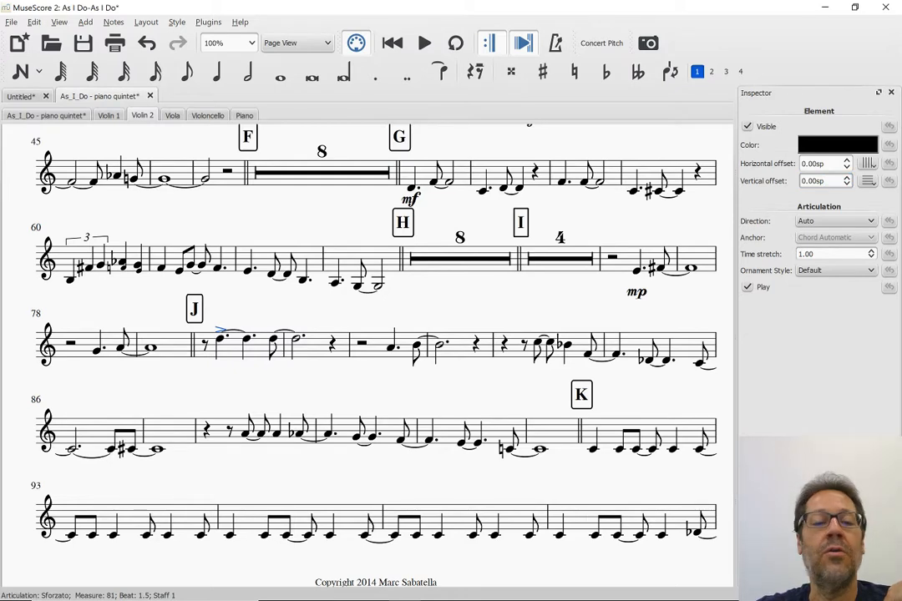
pyautogui.click(846, 184)
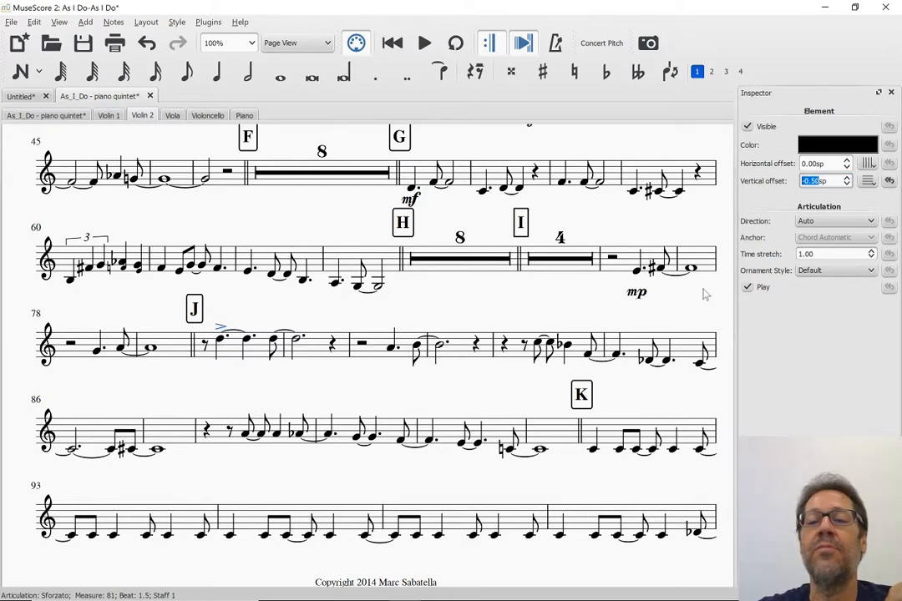
pyautogui.click(687, 314)
# Step: Lower the mf dynamic at measure 155 on page two of the Violin 2 part to a vertical offset of 1.00 sp
pyautogui.scroll(-3, 686, 315)
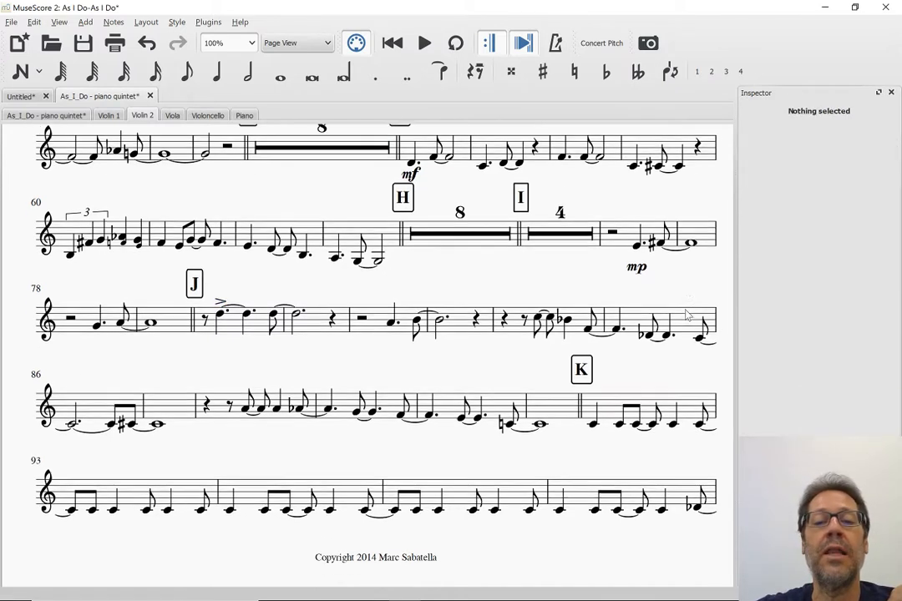
pyautogui.scroll(-6, 686, 315)
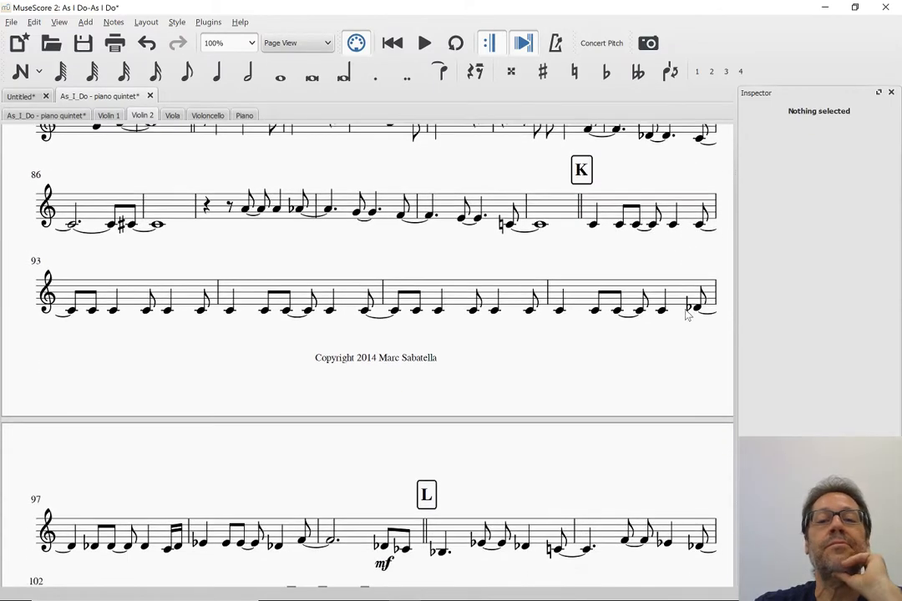
pyautogui.scroll(-5, 686, 314)
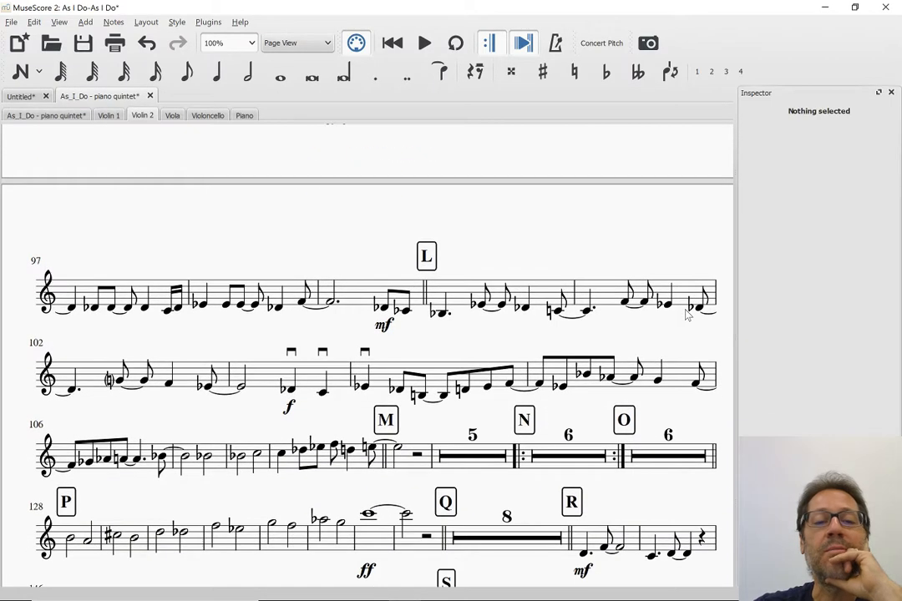
pyautogui.scroll(-2, 686, 315)
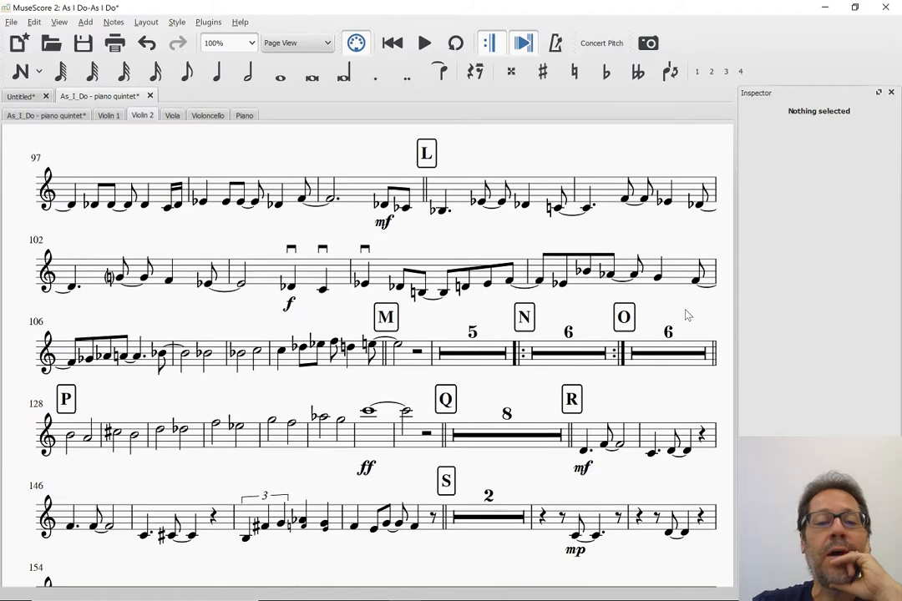
pyautogui.scroll(-2, 686, 315)
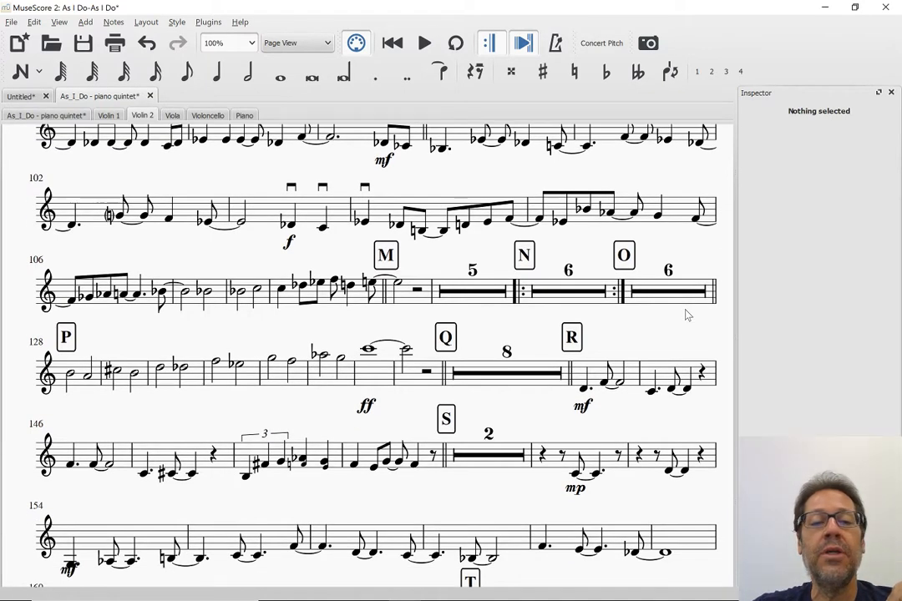
pyautogui.scroll(-1, 686, 315)
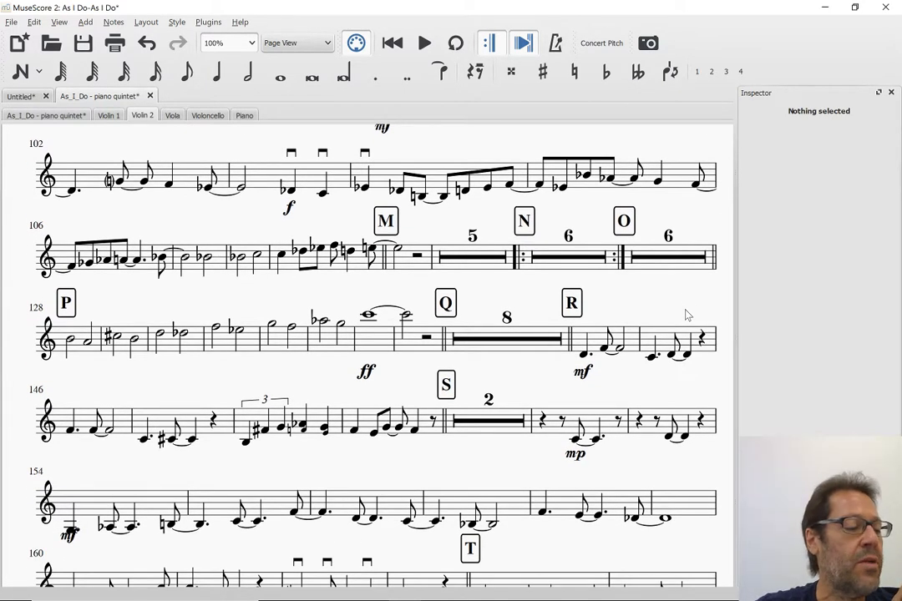
pyautogui.scroll(-4, 686, 314)
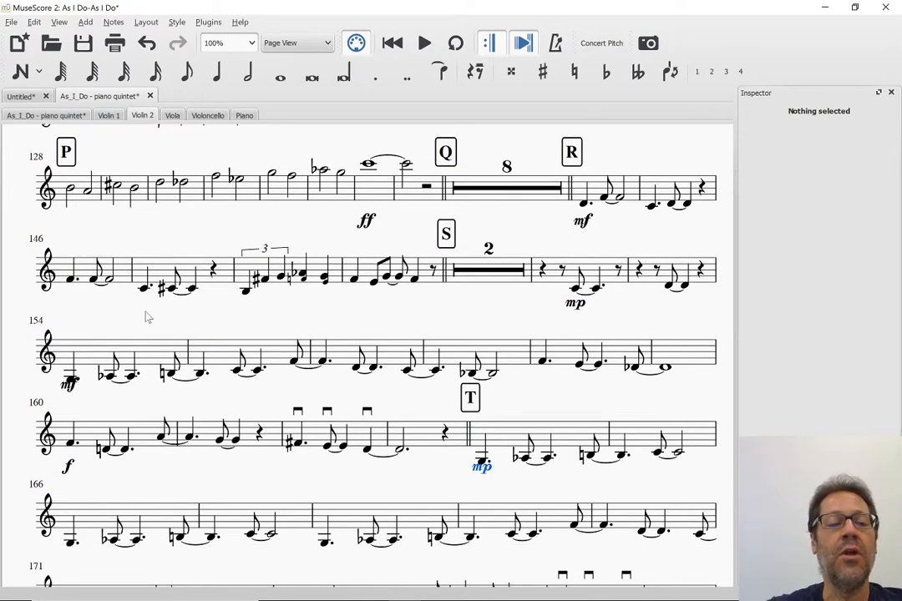
pyautogui.click(68, 386)
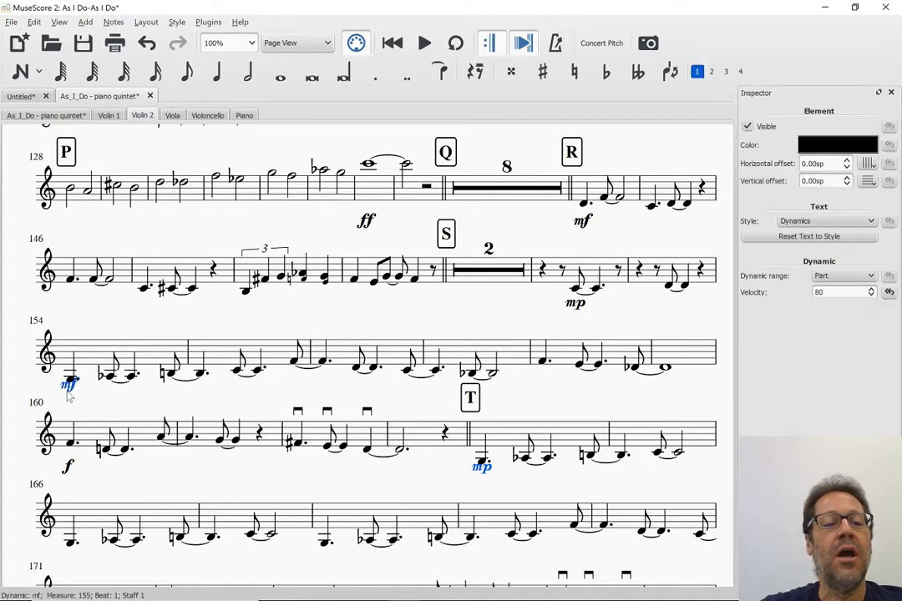
pyautogui.hotkey('ctrl', 'Down')
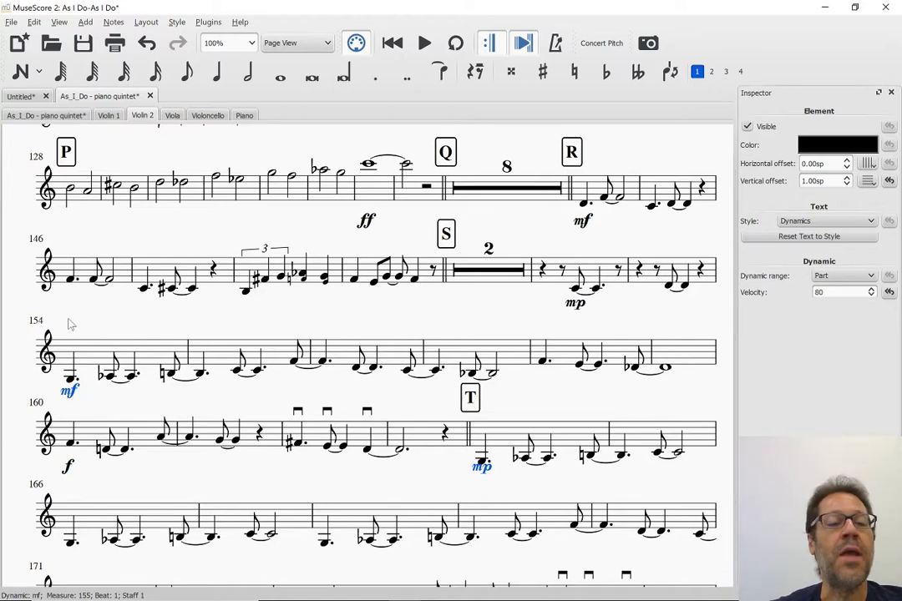
# Step: Lower the mp dynamic at rehearsal mark T to a vertical offset of 1.00 sp and check the rest of the Violin 2 part
pyautogui.scroll(-1, 65, 316)
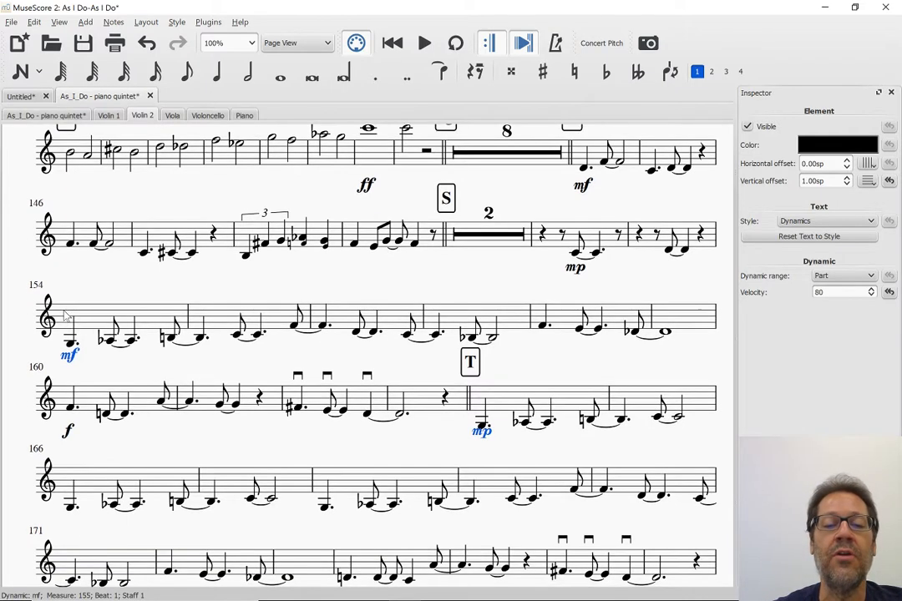
pyautogui.click(484, 432)
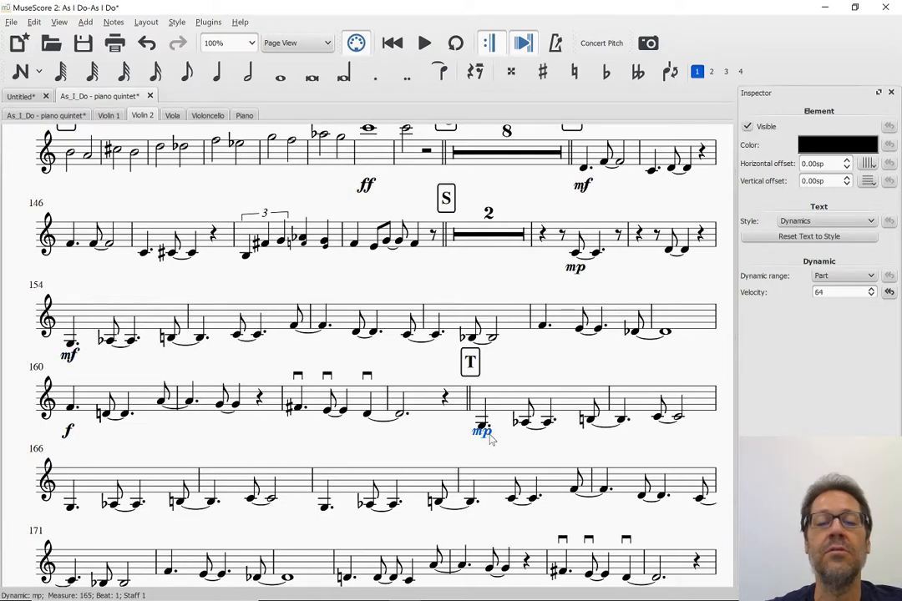
pyautogui.hotkey('ctrl', 'Down')
pyautogui.scroll(-2, 491, 439)
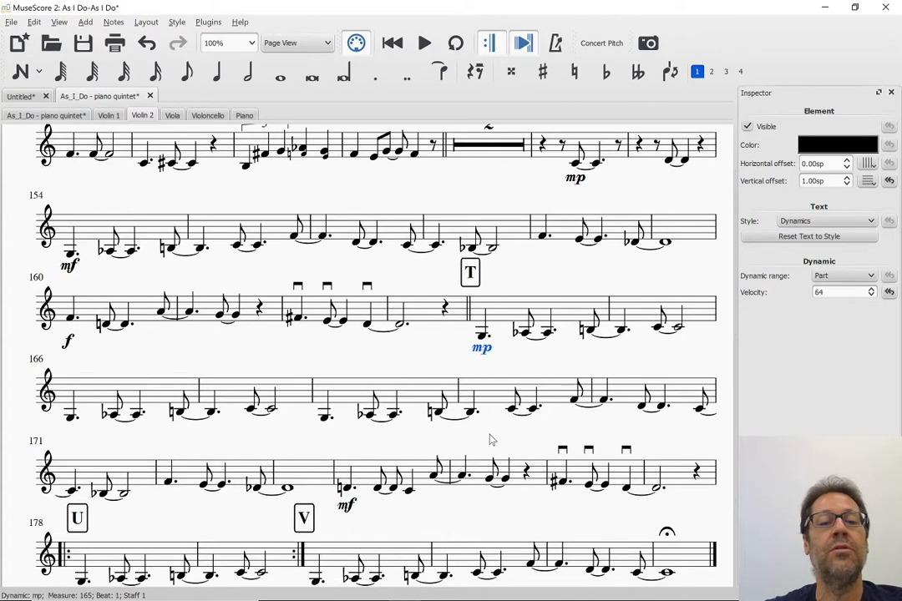
pyautogui.scroll(-6, 491, 440)
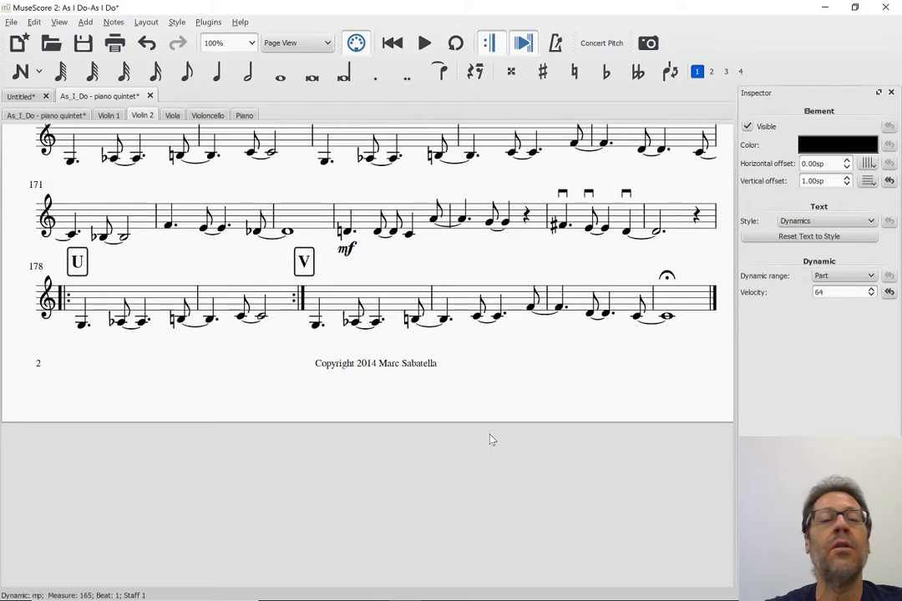
pyautogui.scroll(-3, 491, 440)
pyautogui.scroll(3, 491, 440)
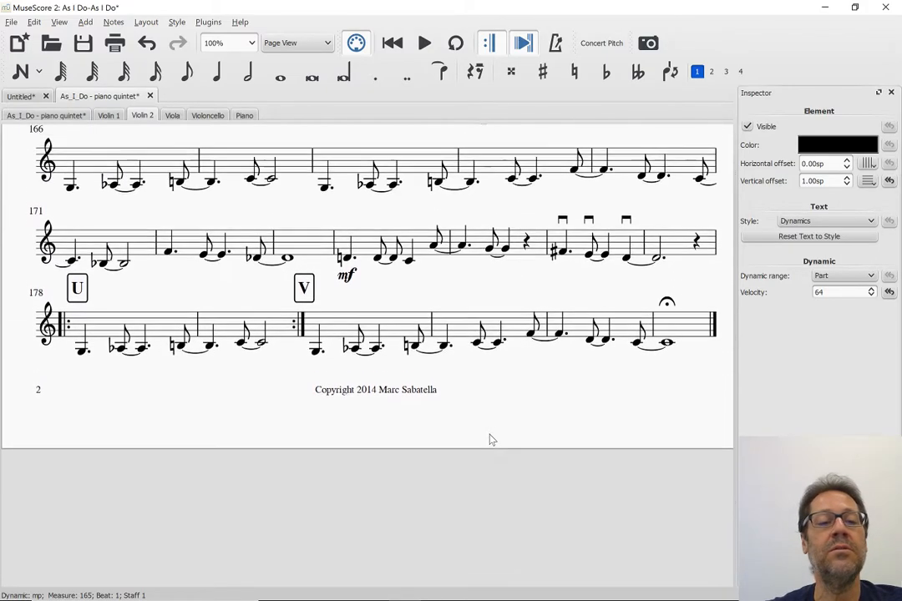
pyautogui.scroll(12, 491, 439)
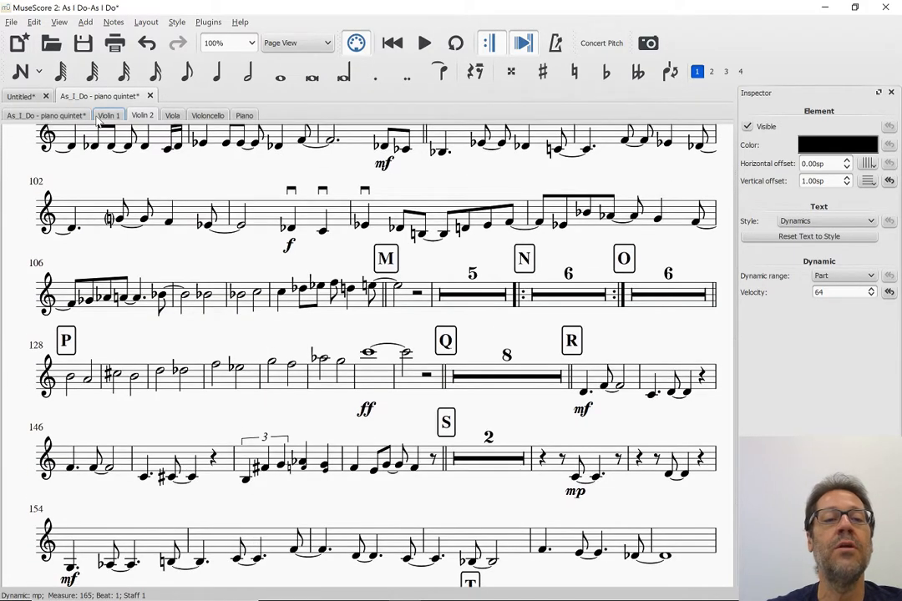
# Step: Open the Viola part and raise the p dynamic at measure 34 to a vertical offset of -2.00 sp
pyautogui.click(174, 118)
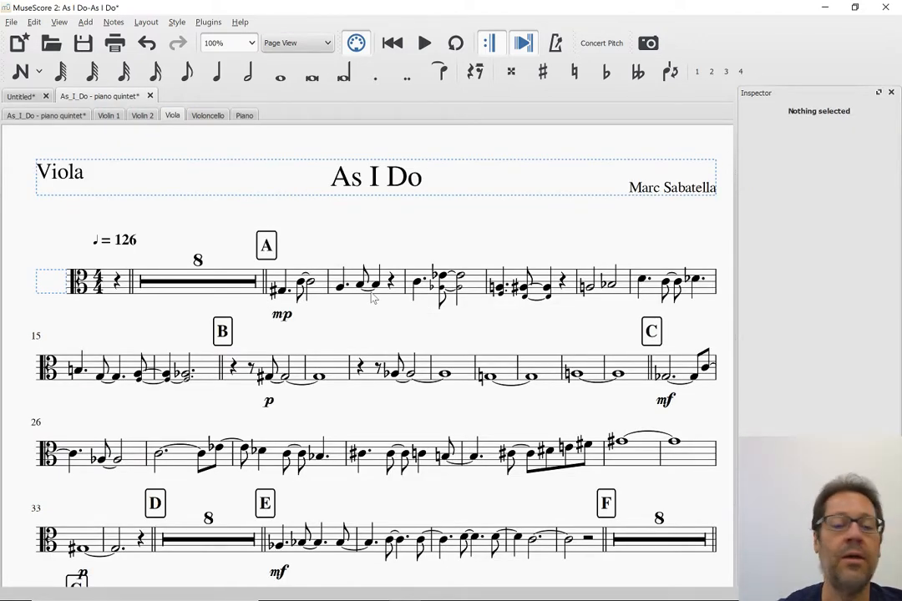
pyautogui.scroll(-4, 373, 298)
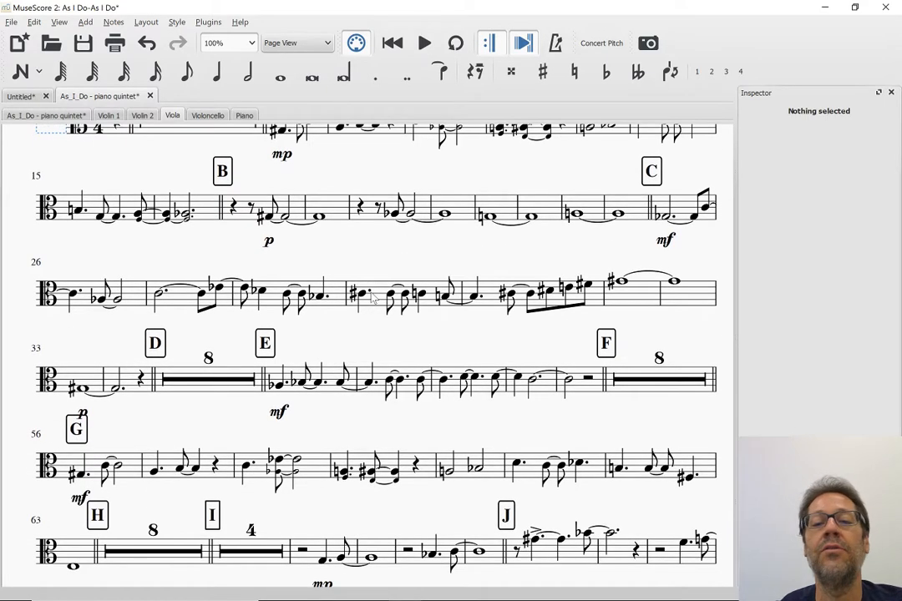
pyautogui.scroll(-4, 374, 296)
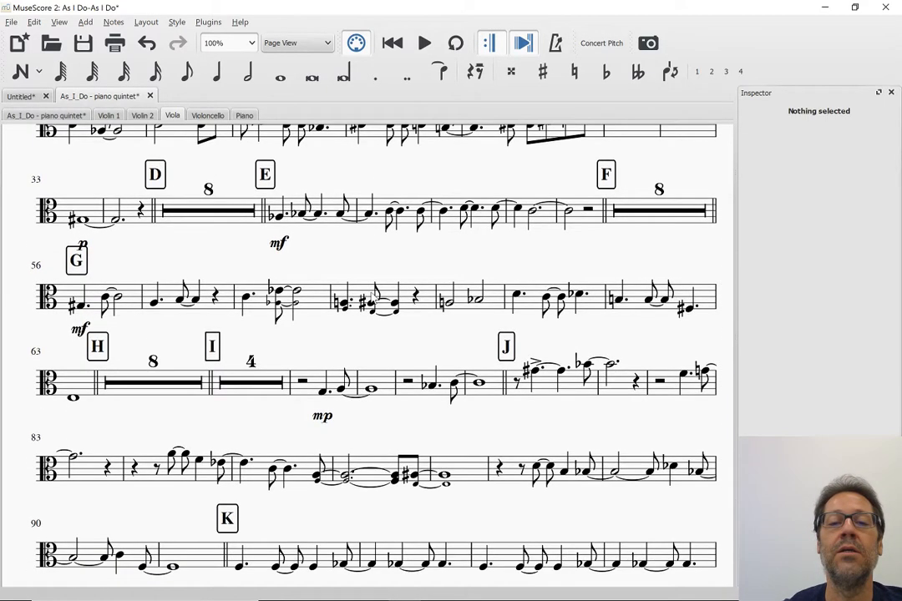
pyautogui.scroll(-1, 373, 298)
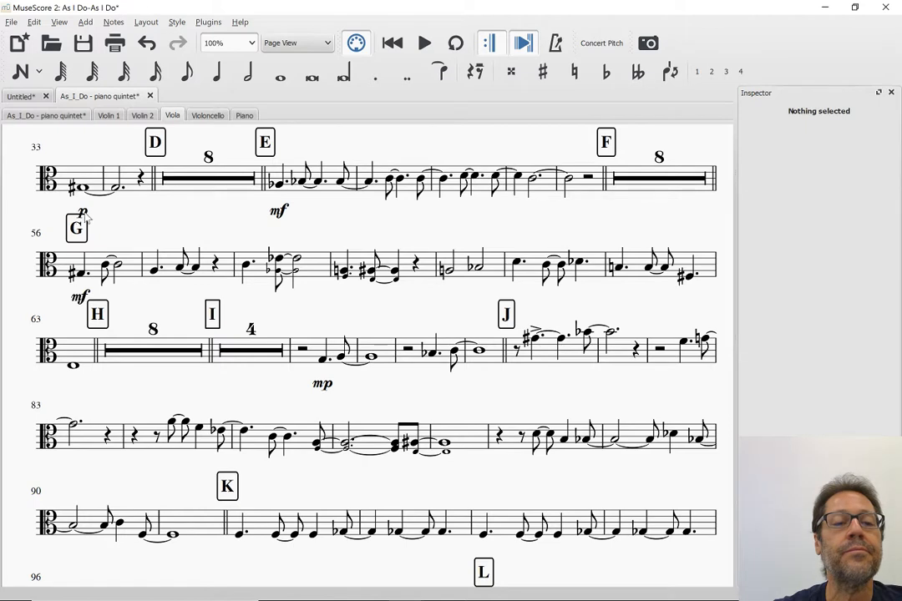
pyautogui.click(82, 214)
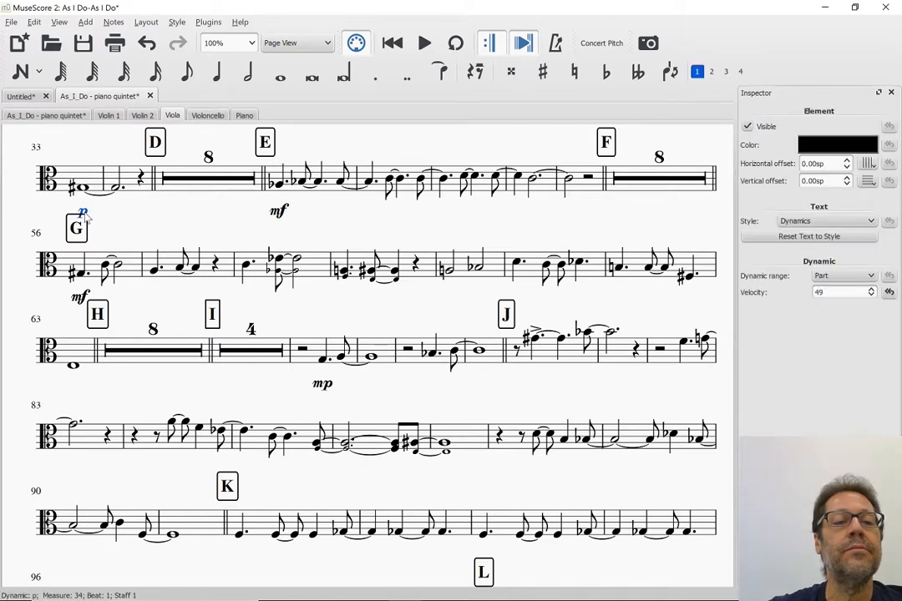
pyautogui.hotkey('ctrl', 'Up')
pyautogui.hotkey('ctrl', 'Up')
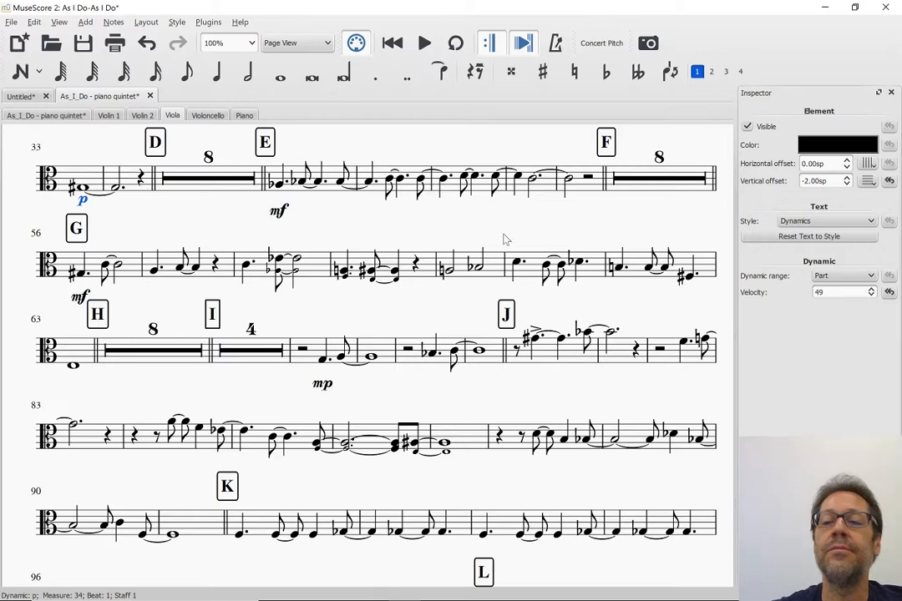
# Step: Raise the mf dynamic at rehearsal mark G in the Viola part to a vertical offset of -1.00 sp
pyautogui.scroll(-2, 219, 242)
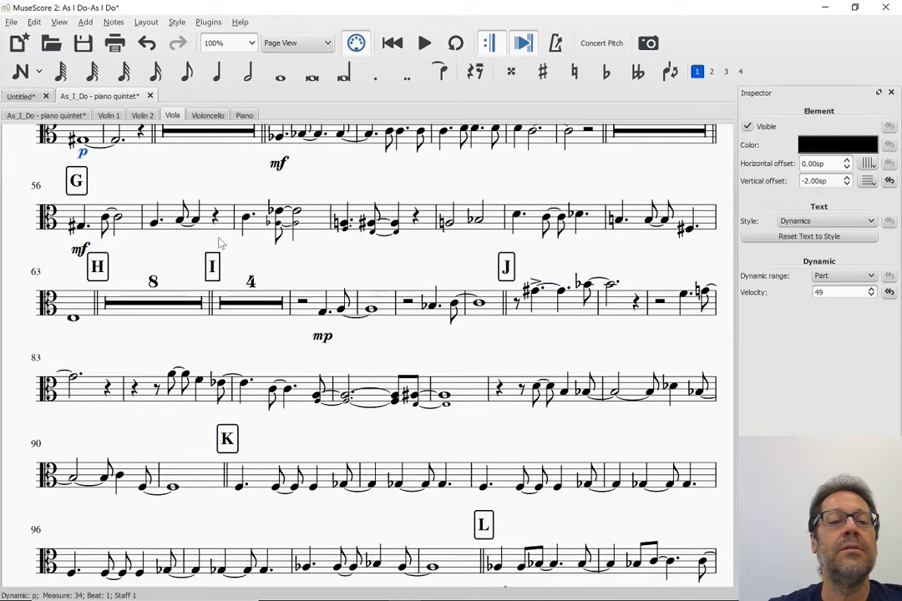
pyautogui.scroll(-2, 220, 242)
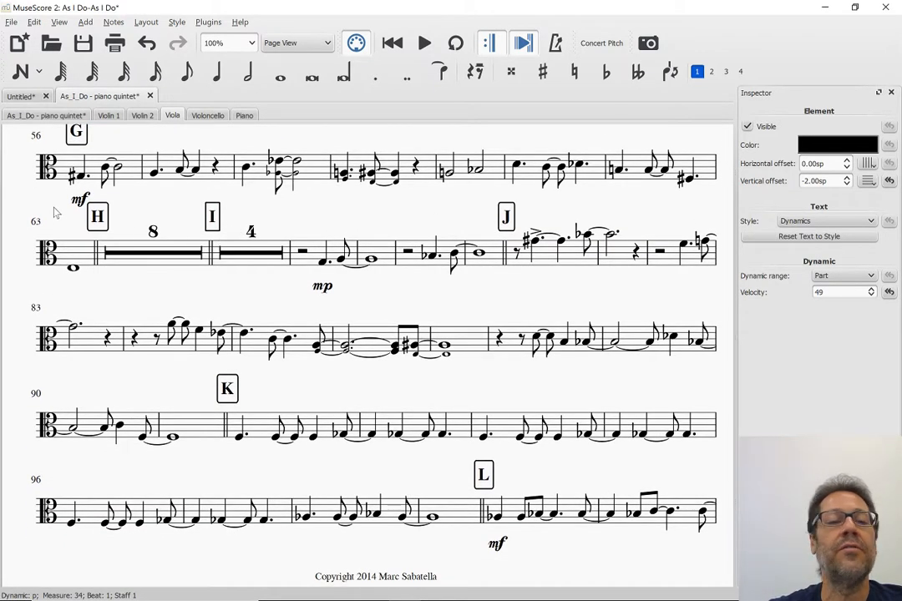
pyautogui.click(79, 206)
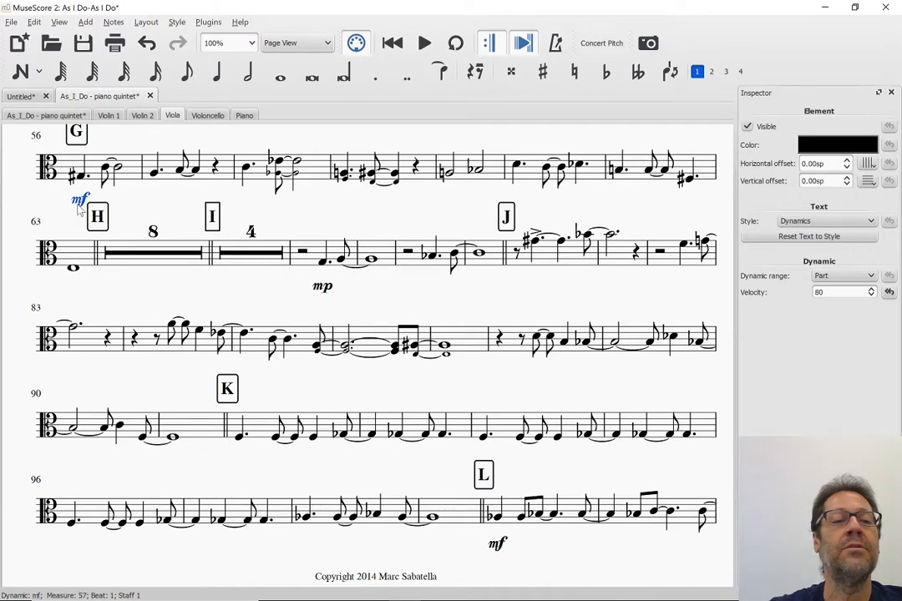
pyautogui.hotkey('ctrl', 'Up')
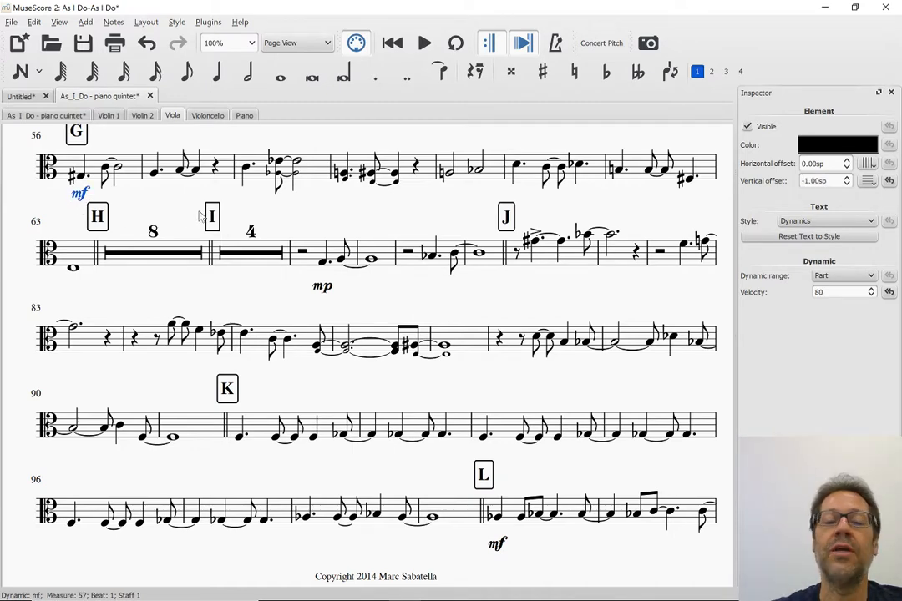
# Step: Set the vertical offset of the accent after rehearsal mark J in the Viola part to -0.50 sp and deselect it
pyautogui.scroll(-2, 266, 293)
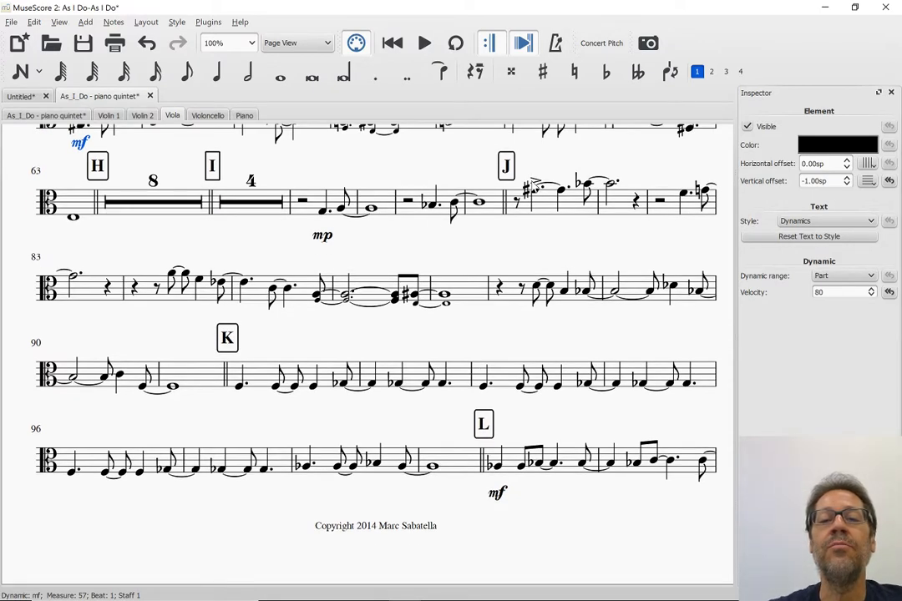
pyautogui.click(535, 182)
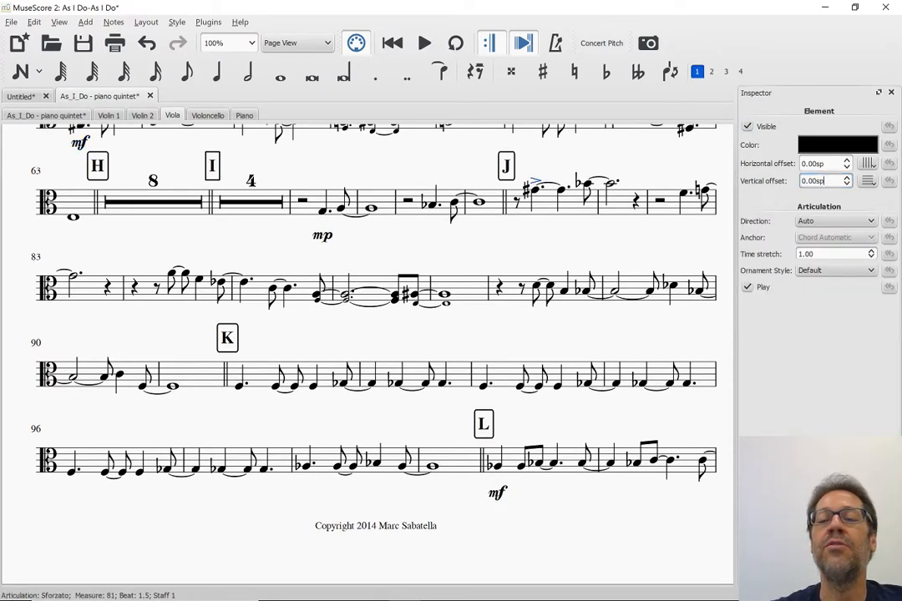
pyautogui.click(846, 183)
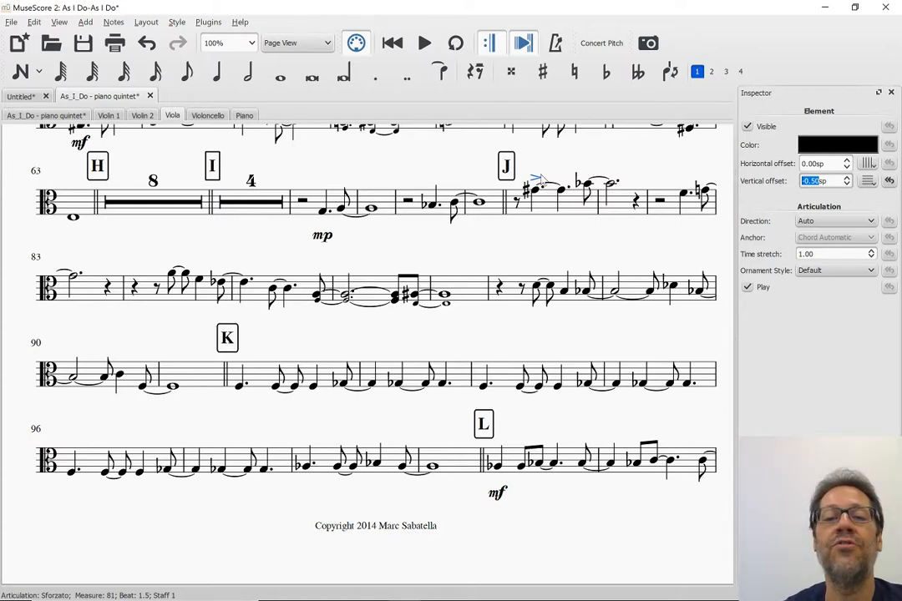
pyautogui.click(471, 312)
# Step: Check the rest of the Viola part through its last system for colliding markings, and return to its first page
pyautogui.scroll(-10, 471, 314)
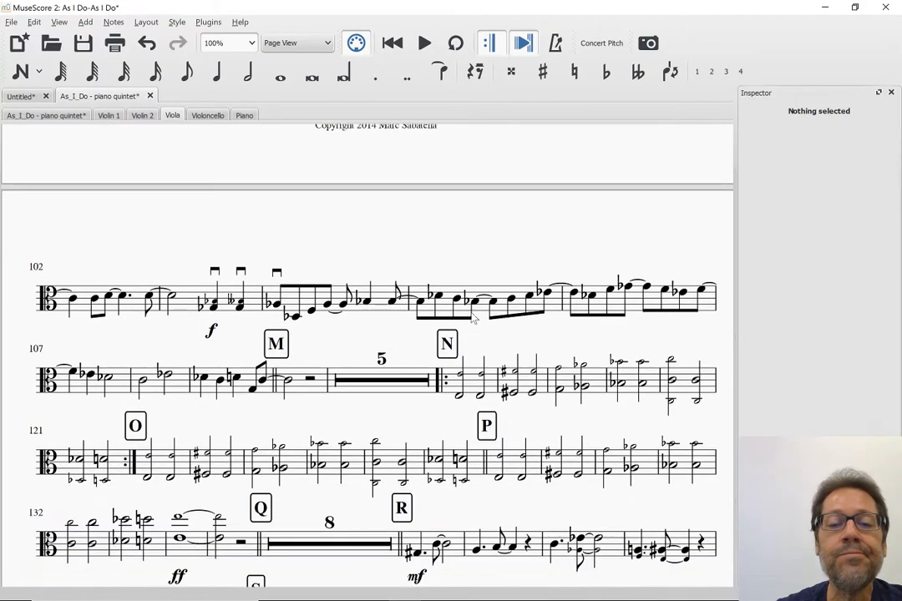
pyautogui.scroll(-5, 472, 317)
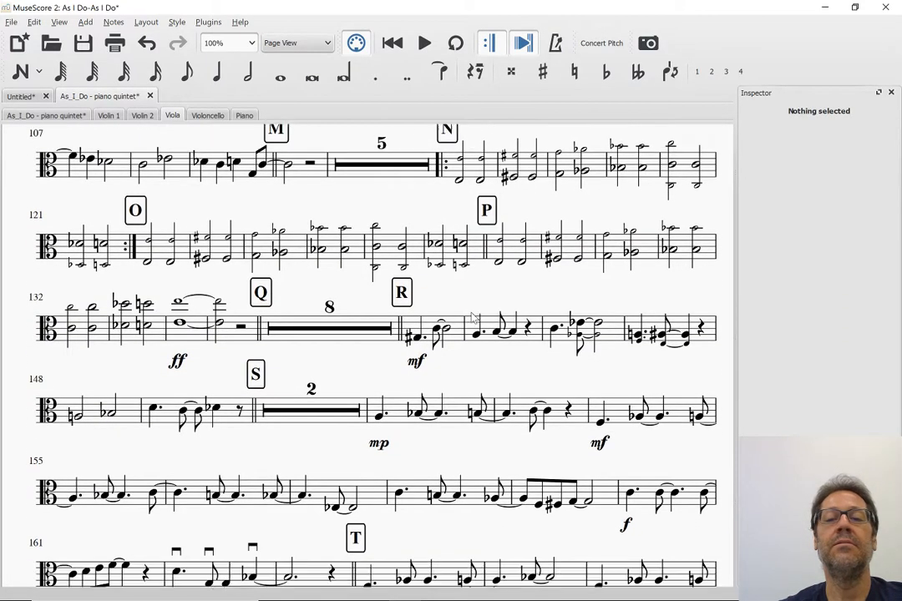
pyautogui.scroll(-9, 471, 317)
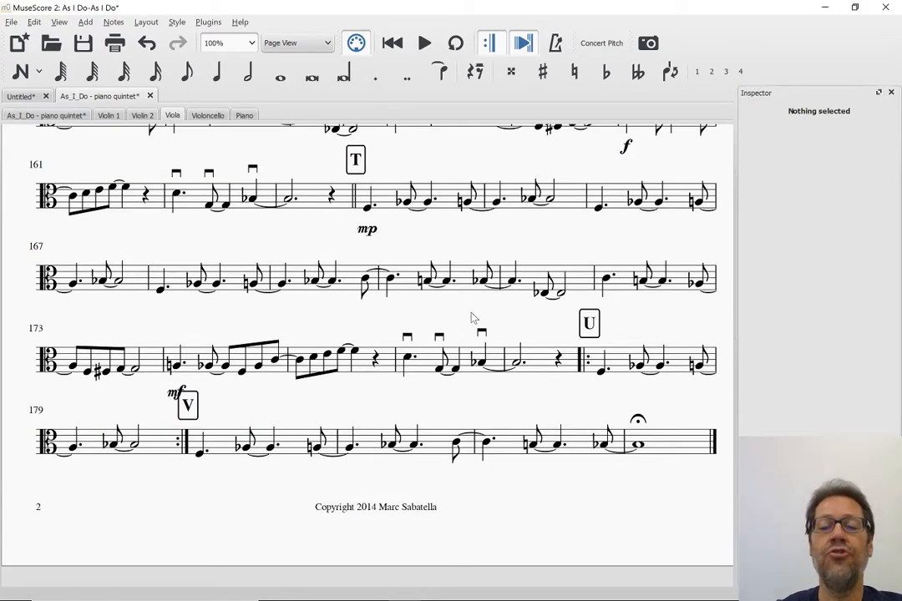
pyautogui.scroll(20, 473, 317)
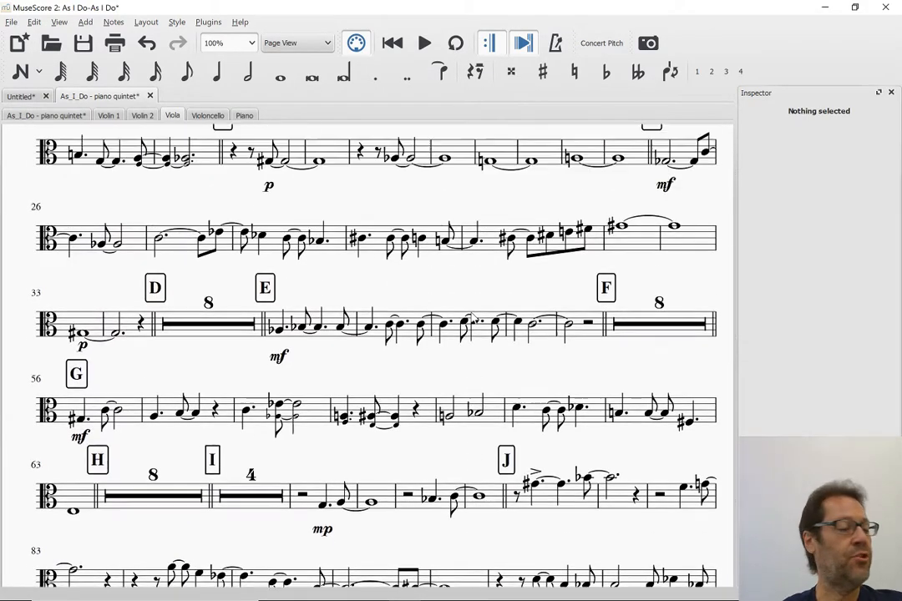
pyautogui.scroll(10, 473, 317)
pyautogui.scroll(-2, 470, 317)
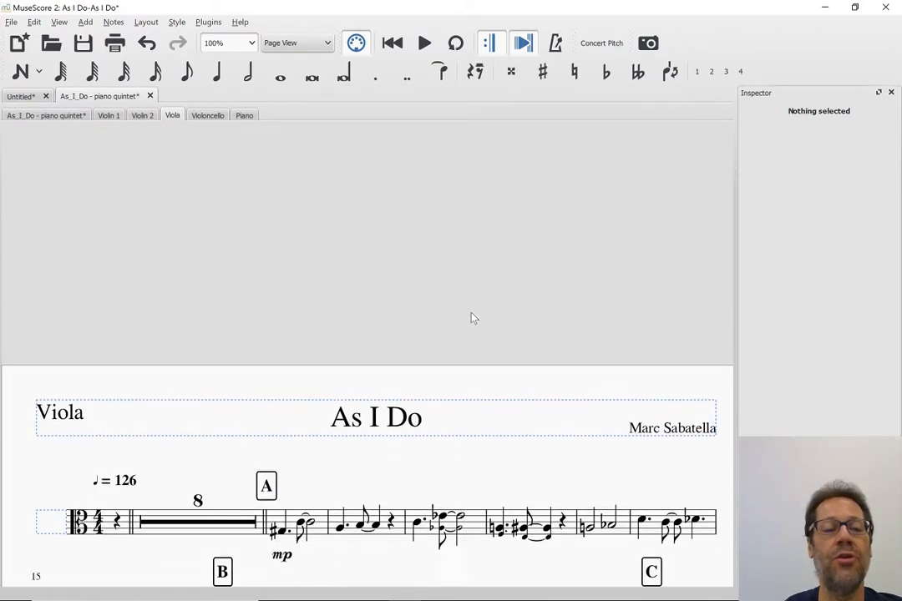
# Step: Open the Violin 1 part and review its layout and the page turn before rehearsal mark K
pyautogui.click(108, 117)
pyautogui.scroll(1, 130, 325)
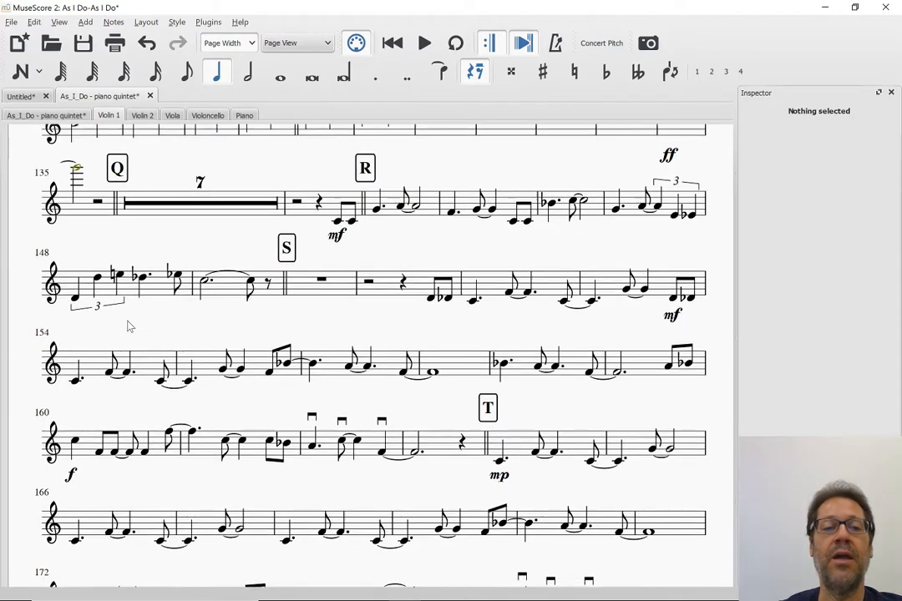
pyautogui.scroll(10, 129, 326)
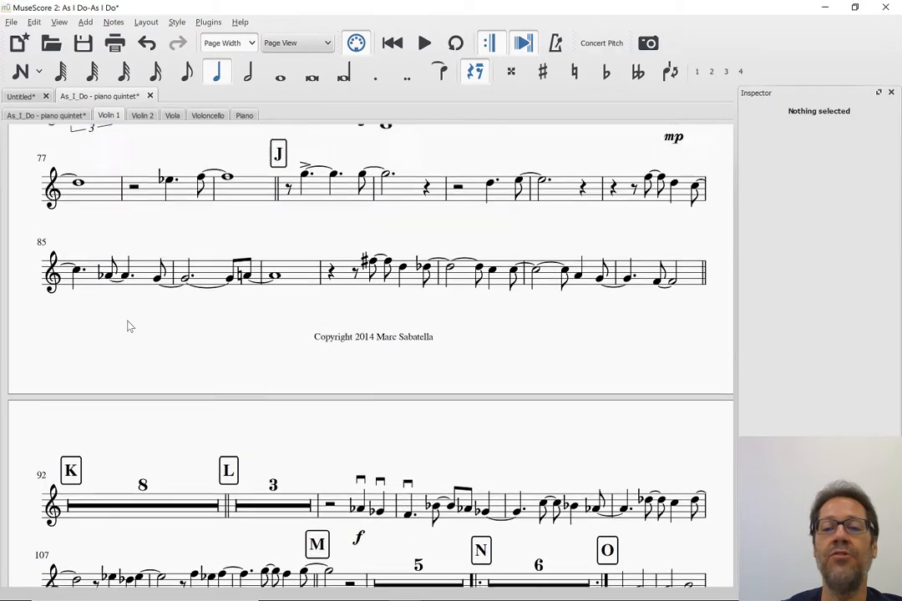
pyautogui.scroll(10, 129, 326)
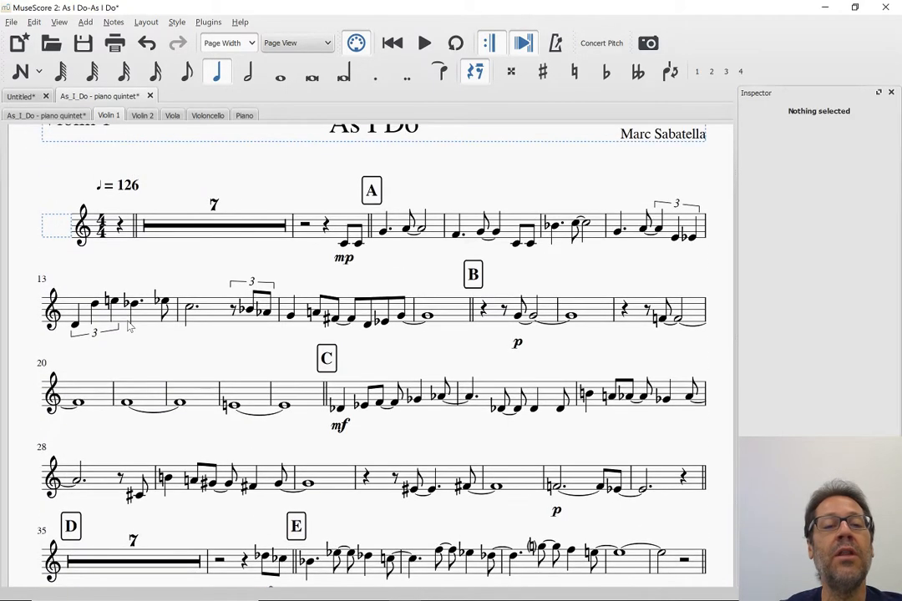
pyautogui.scroll(-10, 129, 326)
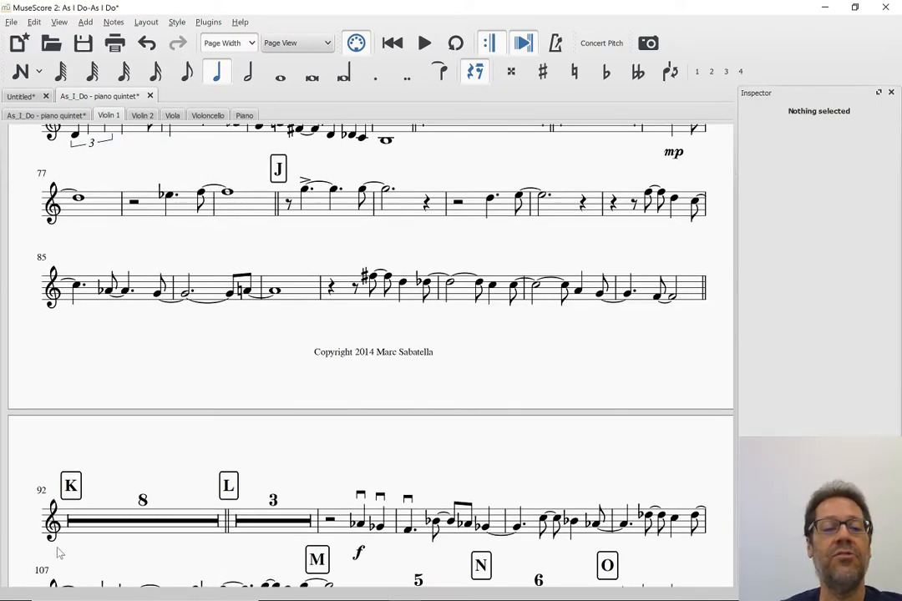
pyautogui.scroll(-5, 270, 507)
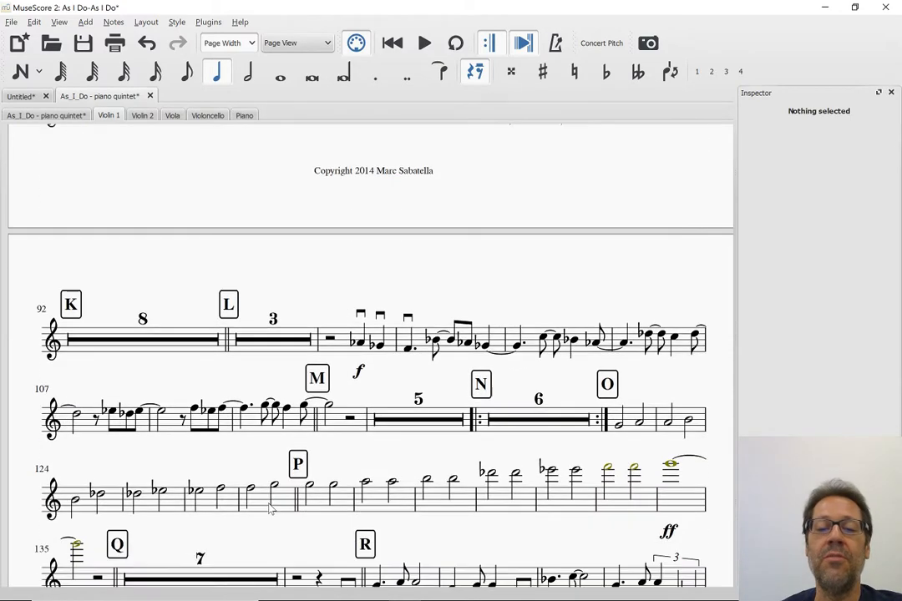
pyautogui.scroll(-6, 269, 507)
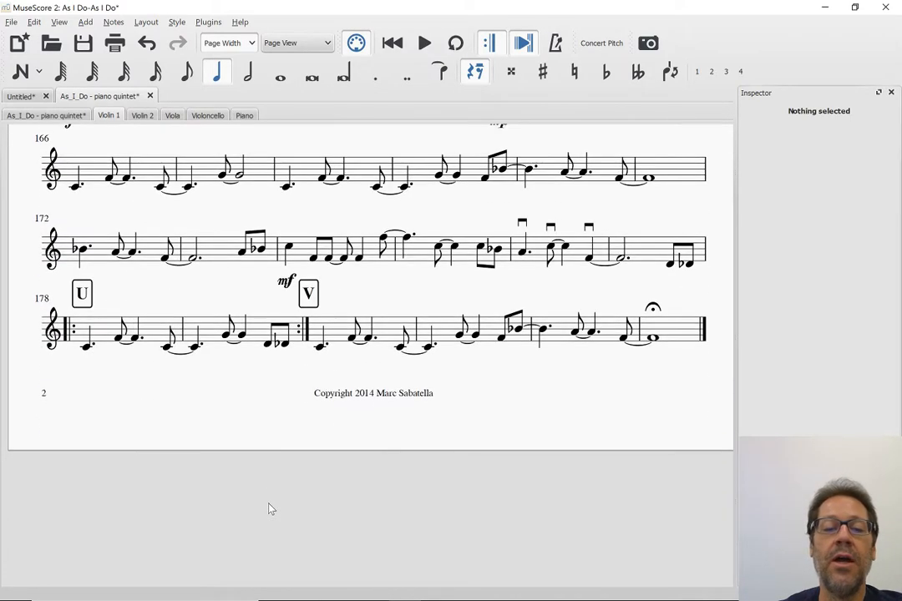
pyautogui.scroll(-3, 269, 508)
pyautogui.hscroll(-1, 268, 507)
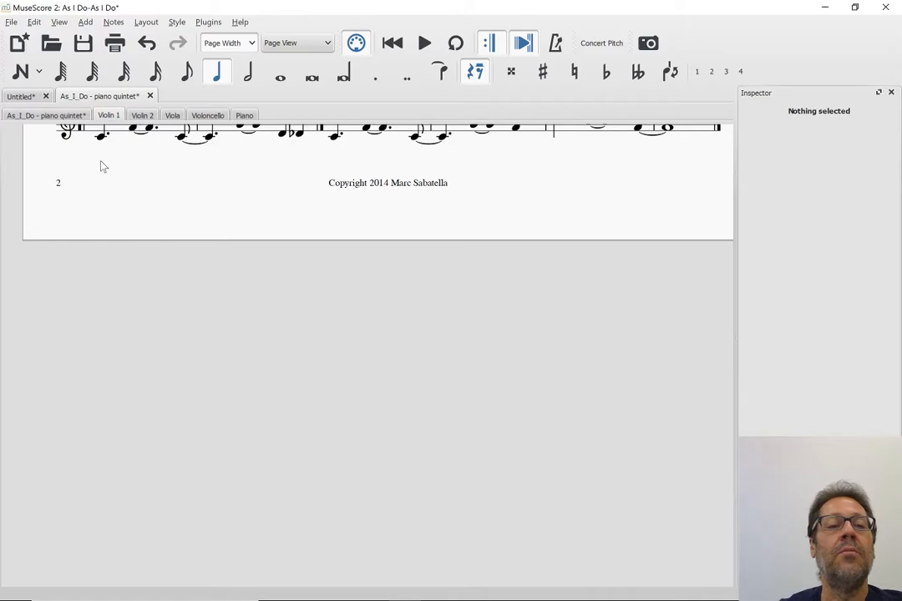
# Step: Open the Violin 2 part and examine the page turn between rehearsal marks K and L
pyautogui.click(140, 115)
pyautogui.scroll(-4, 223, 345)
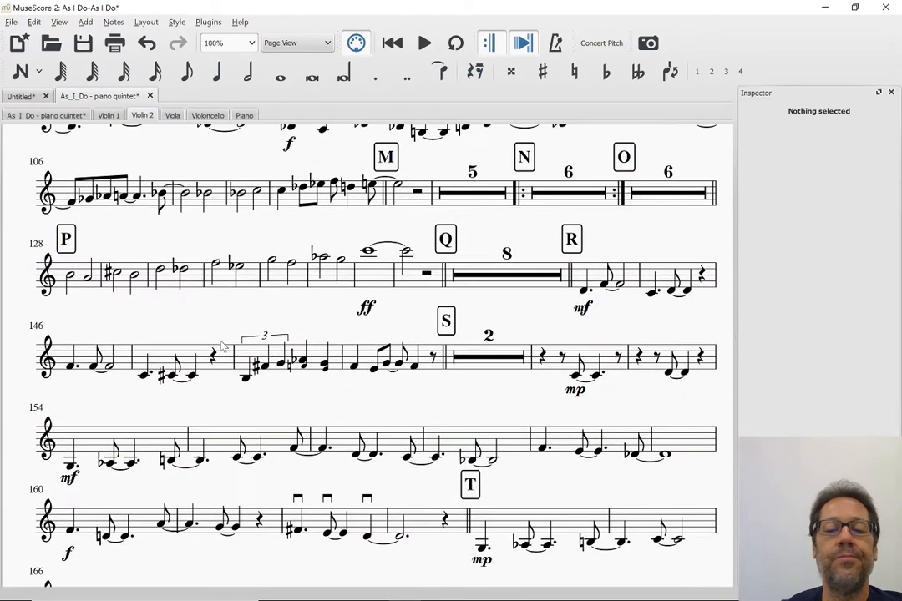
pyautogui.scroll(-4, 222, 346)
pyautogui.scroll(8, 222, 346)
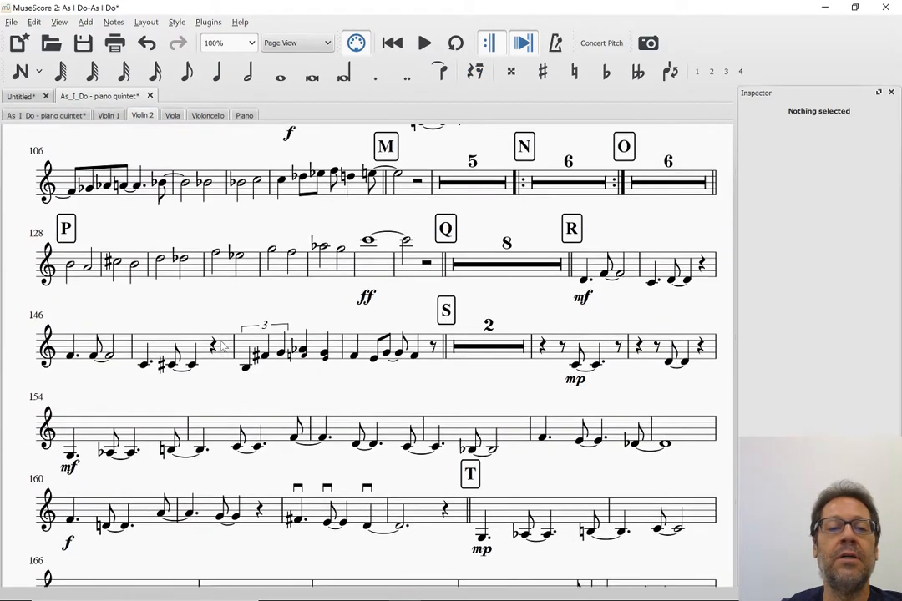
pyautogui.scroll(3, 222, 346)
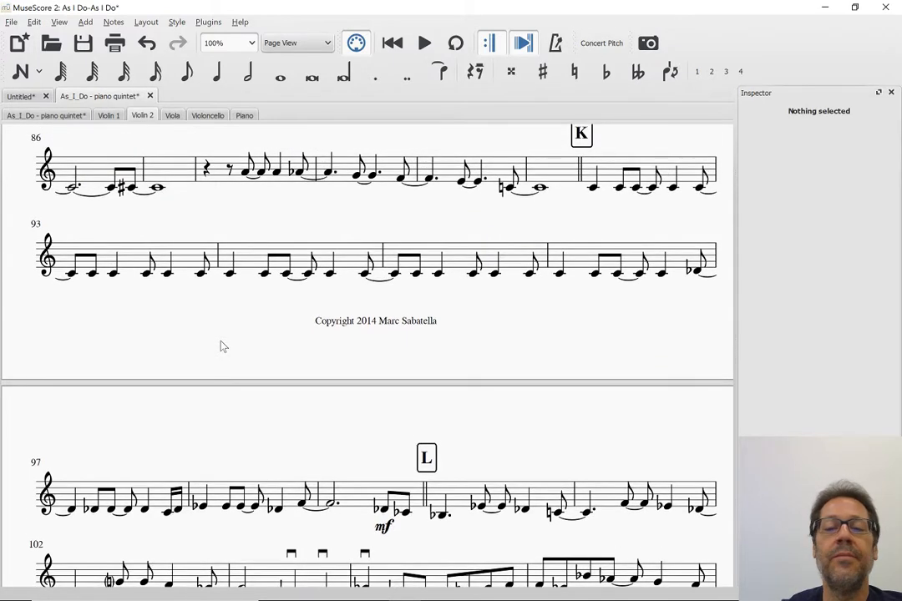
pyautogui.scroll(-1, 222, 346)
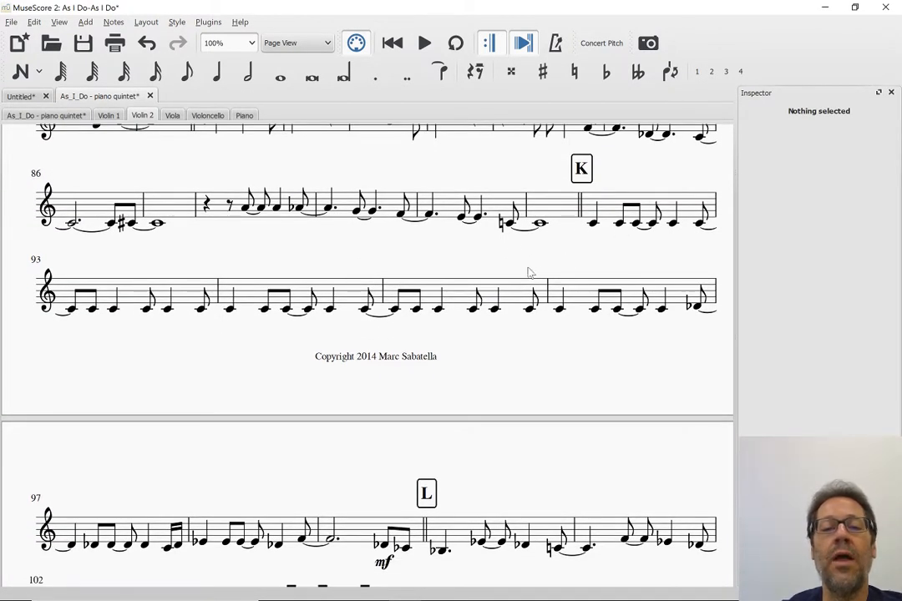
pyautogui.scroll(1, 527, 270)
pyautogui.scroll(-2, 237, 364)
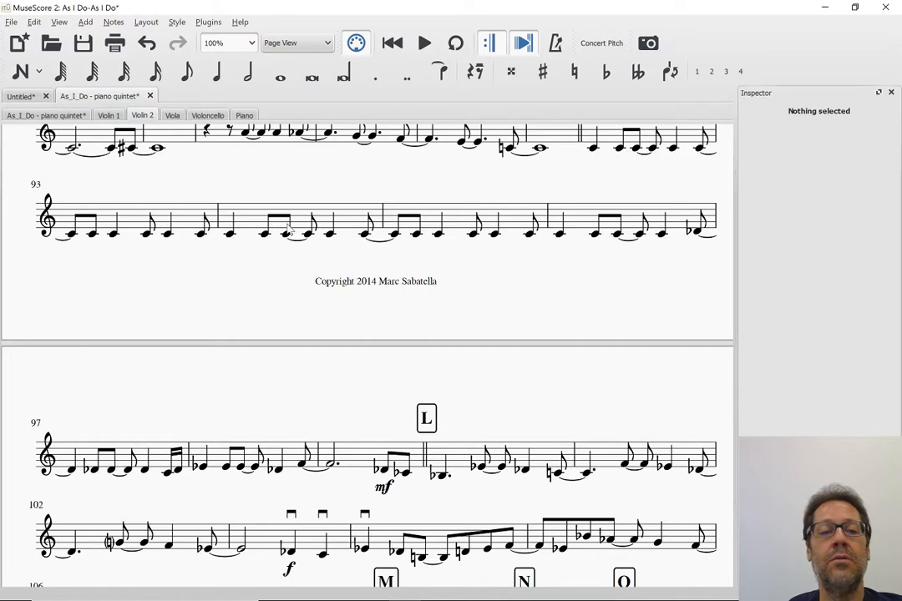
# Step: Insert a page break at the barline after measure 95 in the Violin 2 part
pyautogui.click(548, 224)
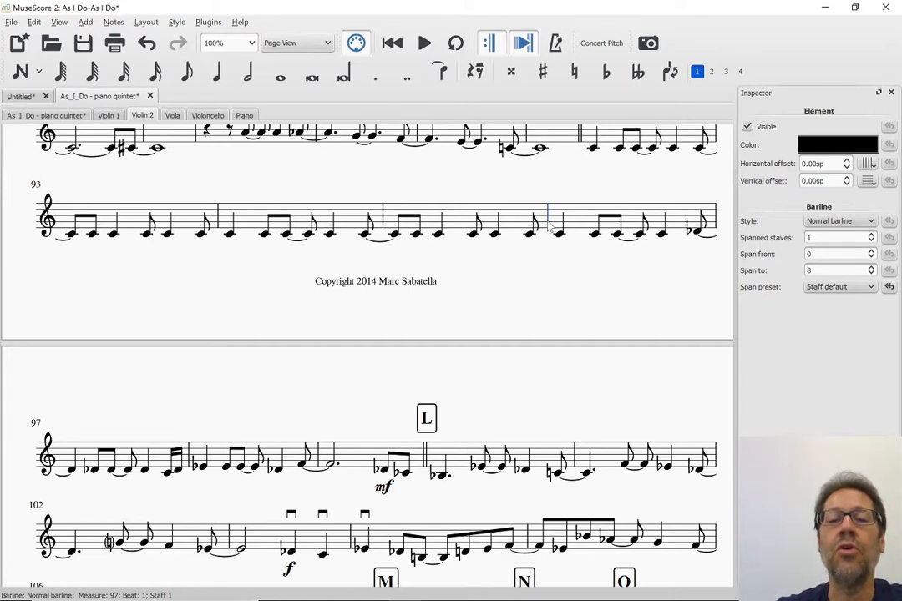
pyautogui.press('Delete')
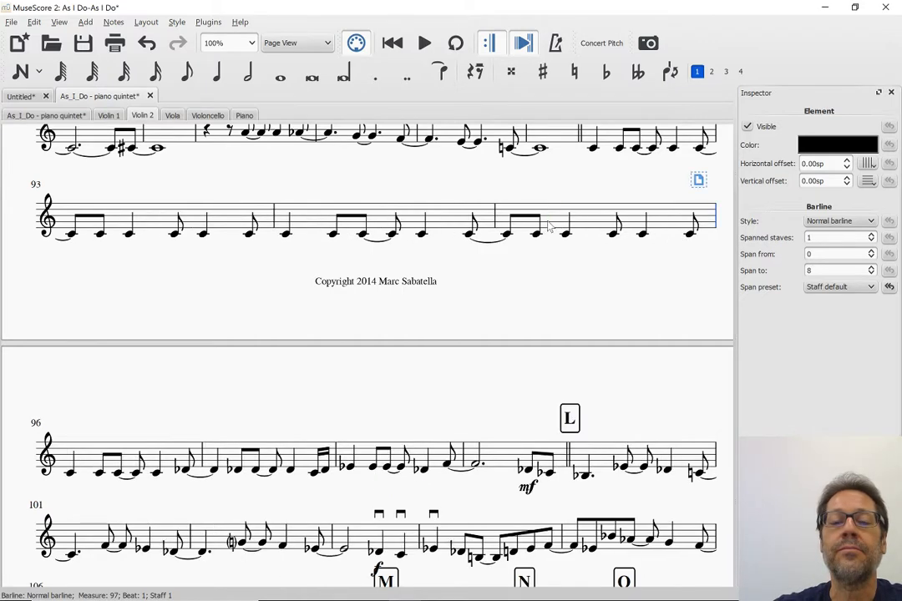
pyautogui.scroll(2, 548, 225)
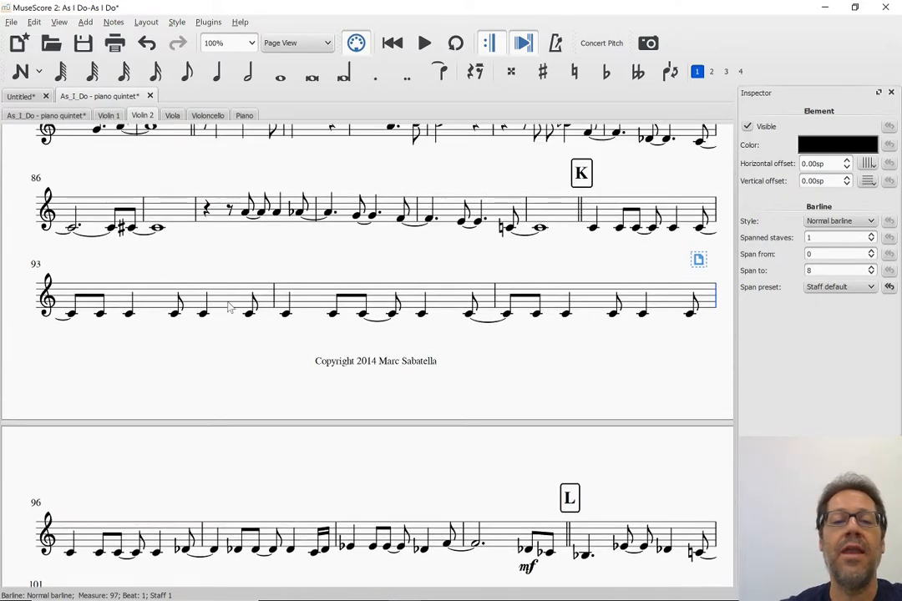
# Step: Add a line break at the double barline before rehearsal mark K in the Violin 2 part
pyautogui.scroll(3, 501, 288)
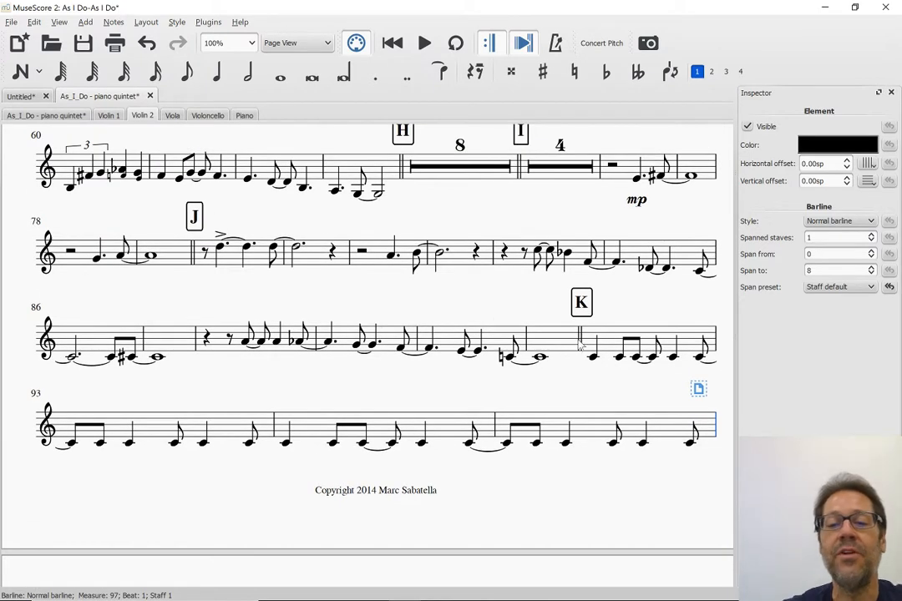
pyautogui.click(581, 344)
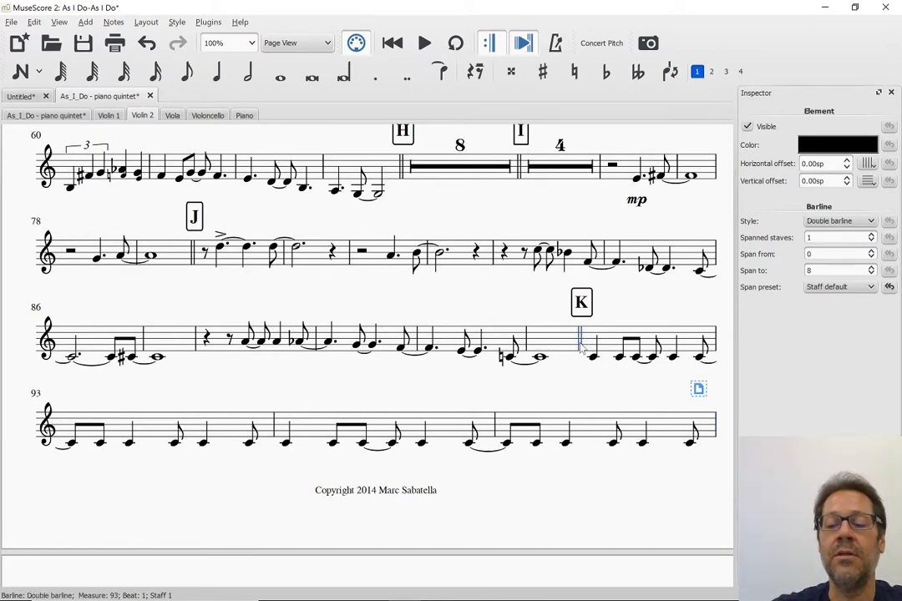
pyautogui.press('Return')
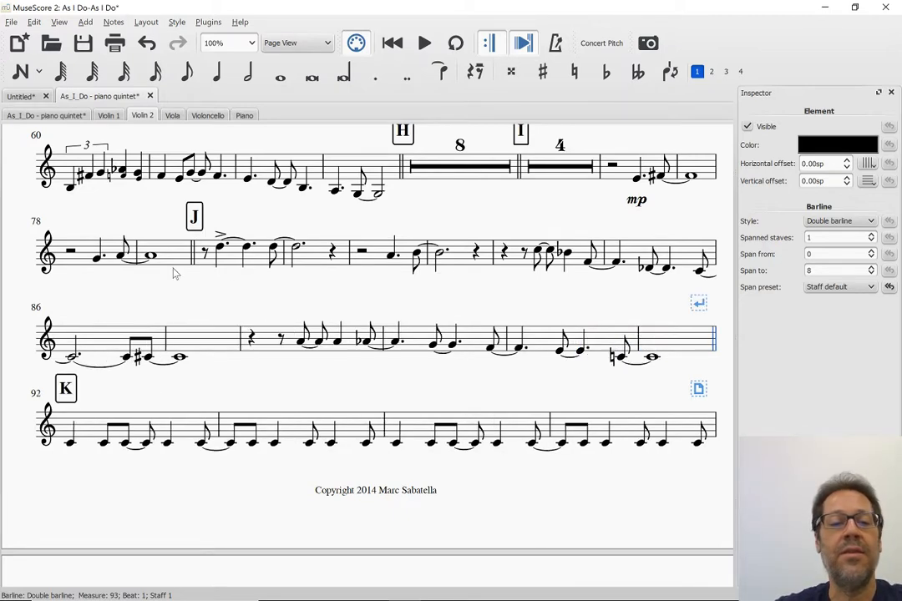
# Step: Review the systems from rehearsal mark F to L in the Violin 2 part around the new line and page breaks
pyautogui.scroll(2, 194, 288)
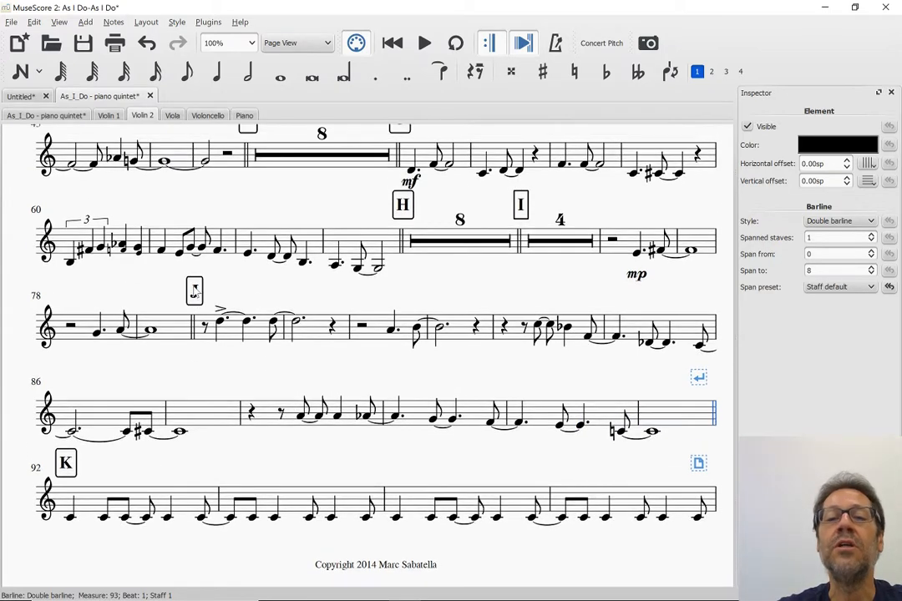
pyautogui.scroll(-2, 194, 288)
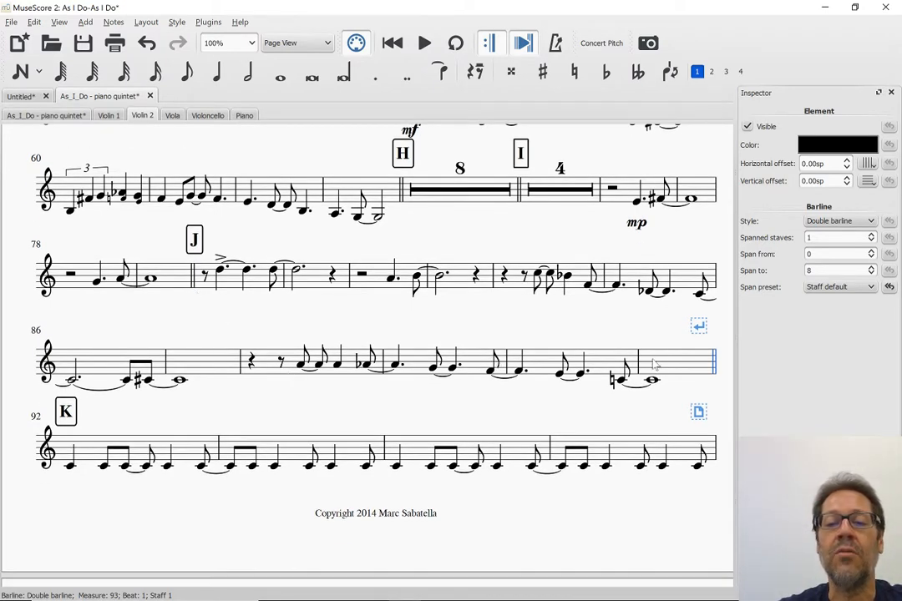
pyautogui.scroll(1, 286, 424)
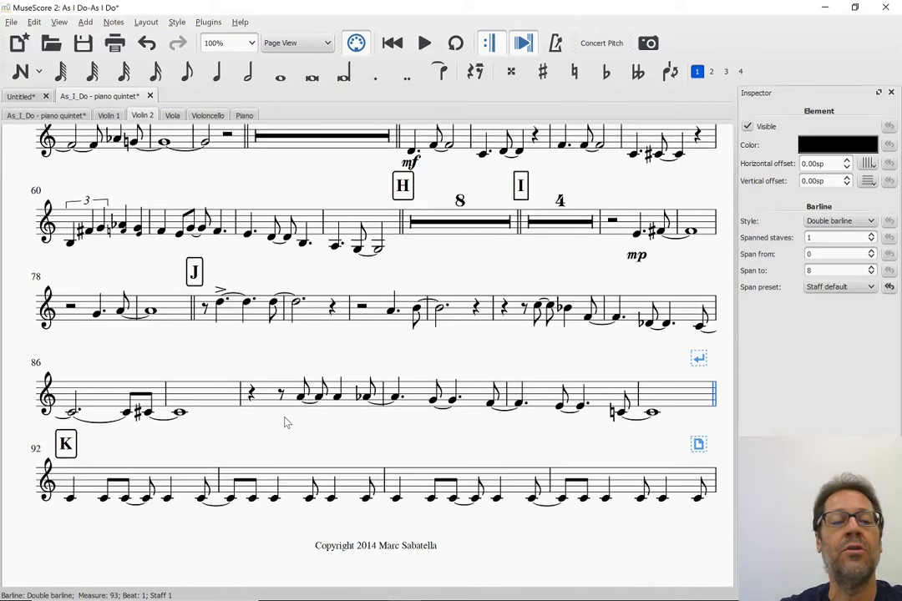
pyautogui.scroll(3, 285, 422)
pyautogui.scroll(-6, 286, 423)
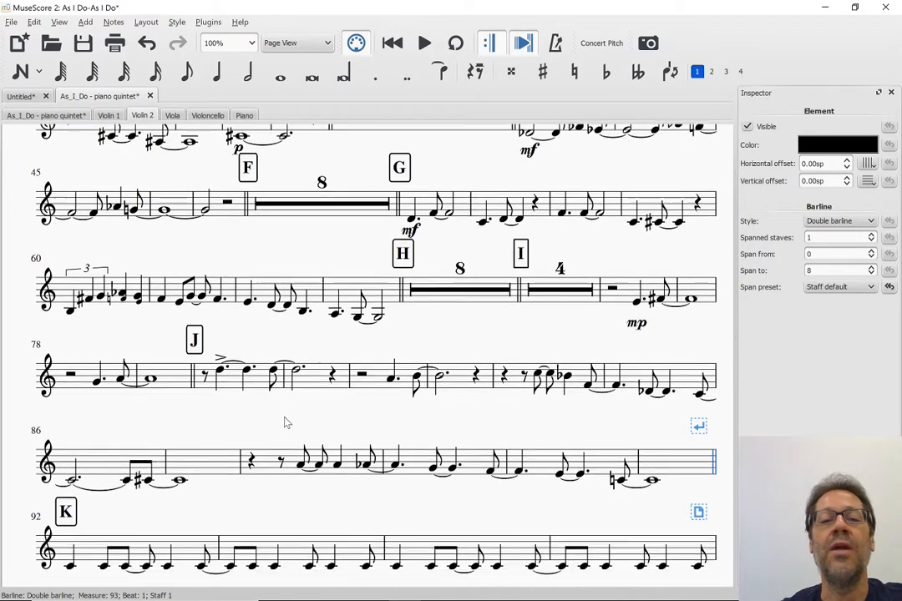
pyautogui.scroll(-3, 285, 422)
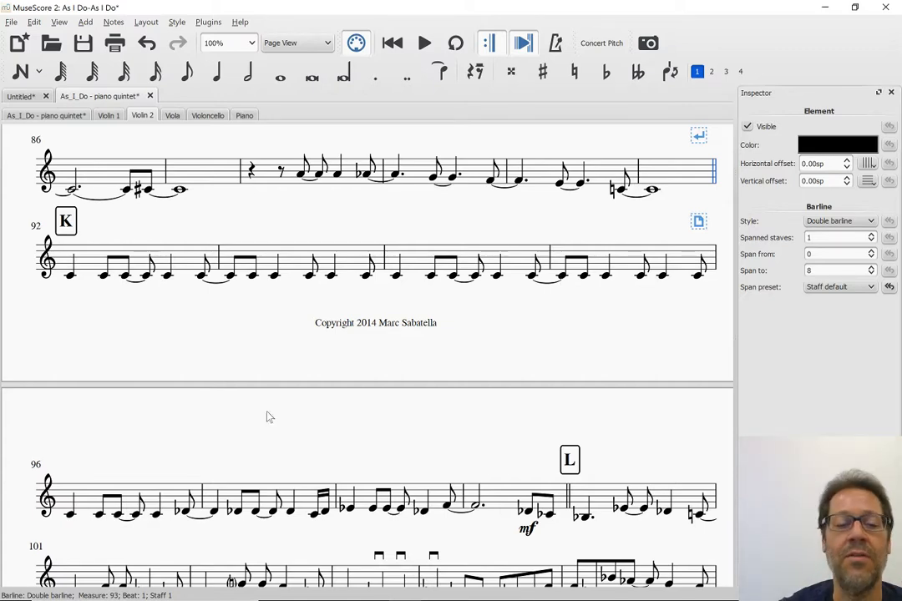
# Step: Examine the Violin 2 part's second page from measure 96 to the final barline, and return to the start of the part
pyautogui.scroll(-1, 200, 488)
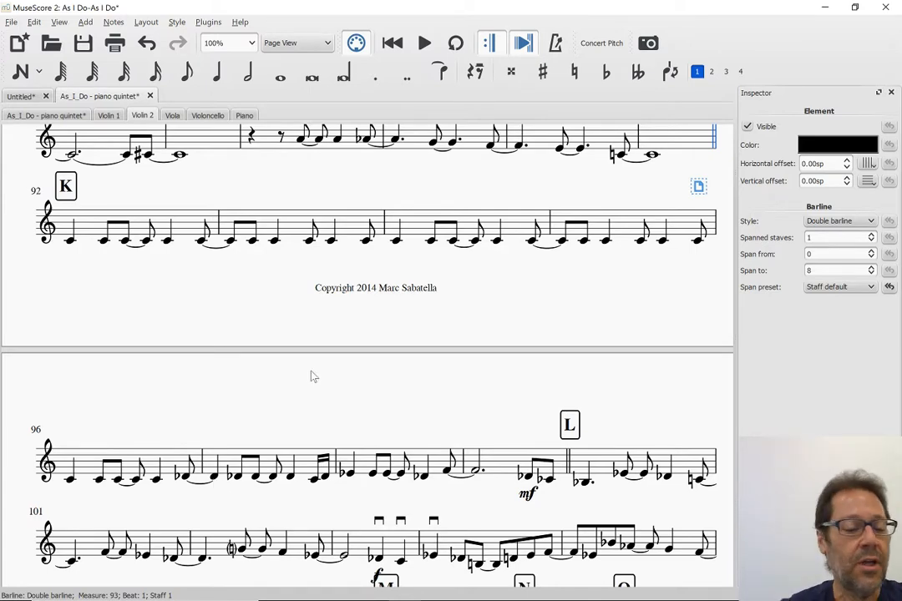
pyautogui.scroll(-3, 310, 376)
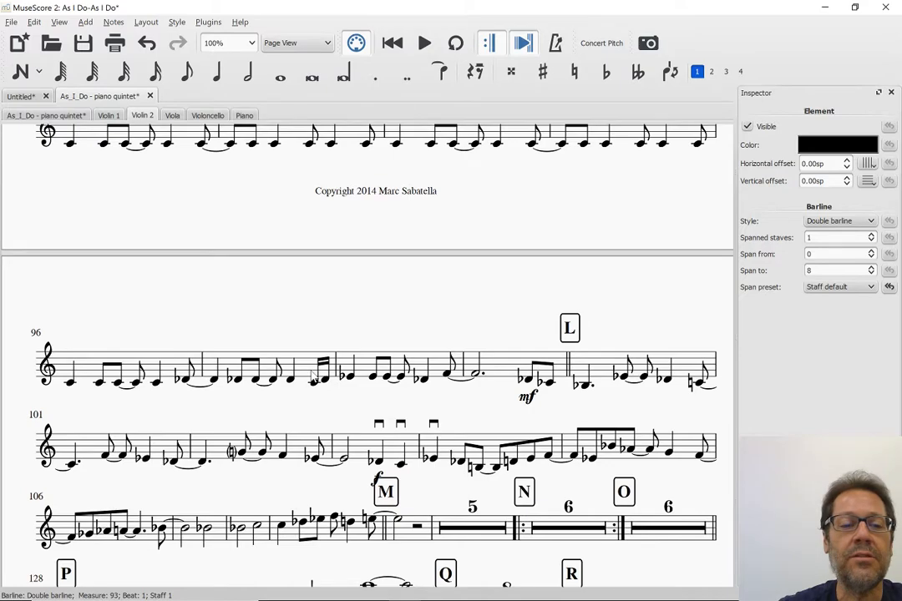
pyautogui.scroll(-3, 310, 376)
pyautogui.scroll(8, 310, 375)
pyautogui.scroll(-9, 311, 375)
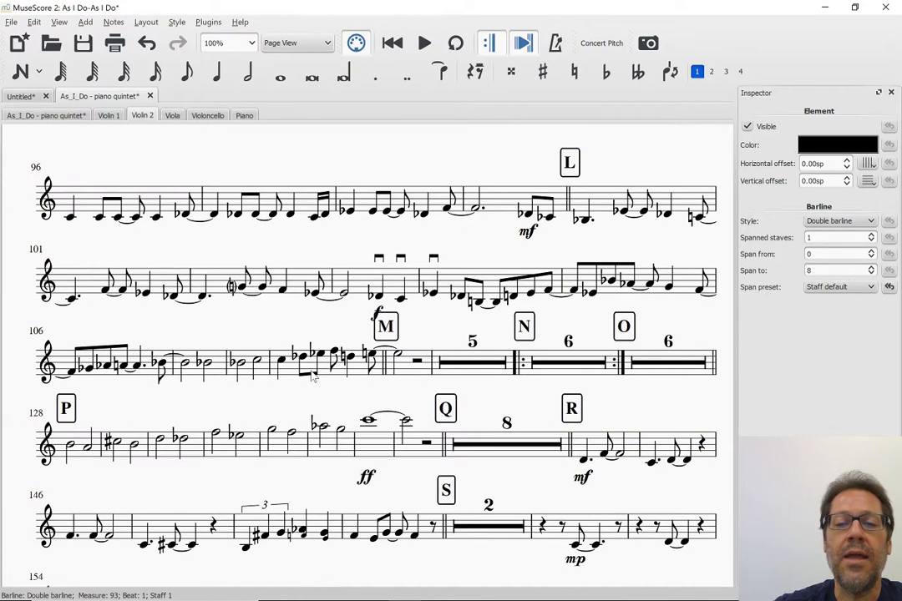
pyautogui.scroll(14, 310, 376)
pyautogui.scroll(-2, 311, 376)
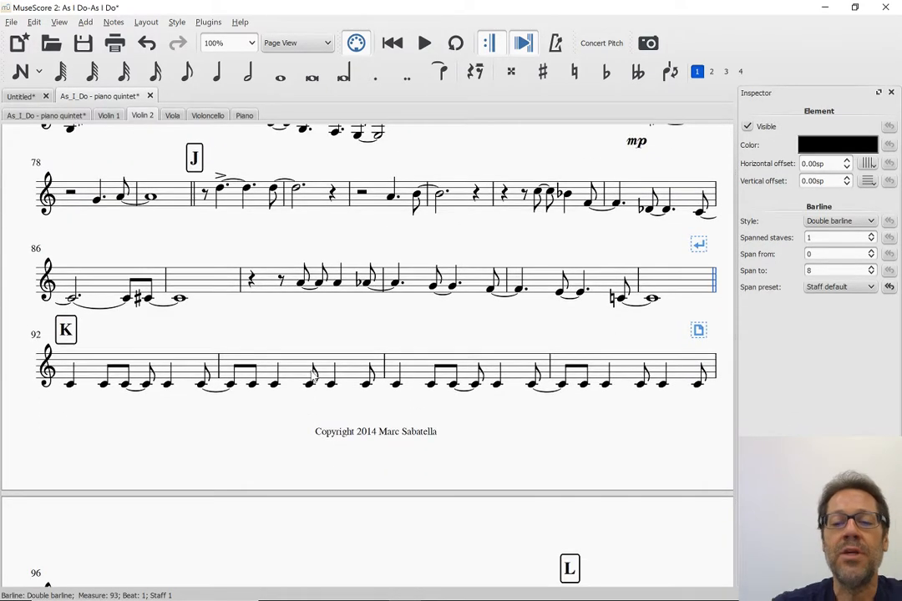
pyautogui.scroll(-15, 312, 375)
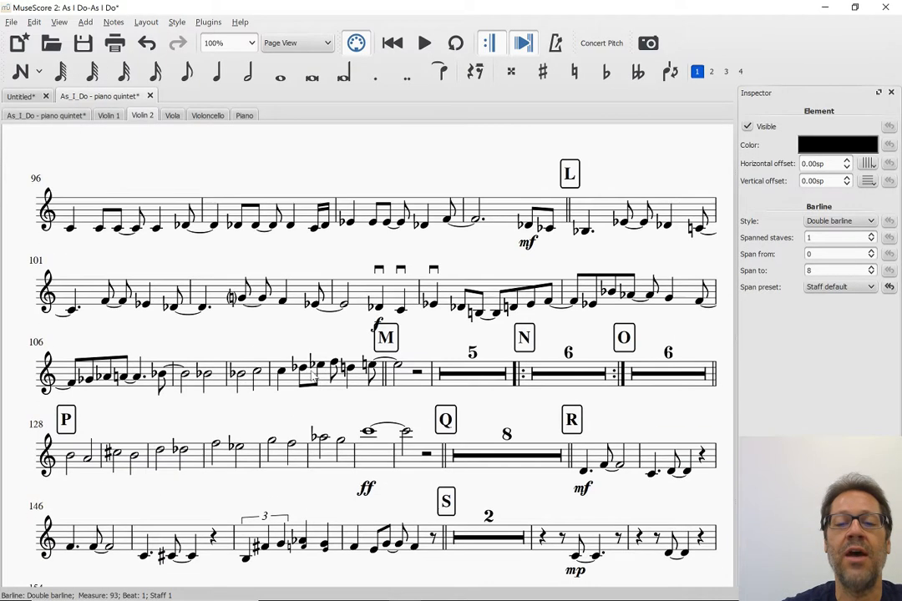
pyautogui.scroll(-2, 312, 375)
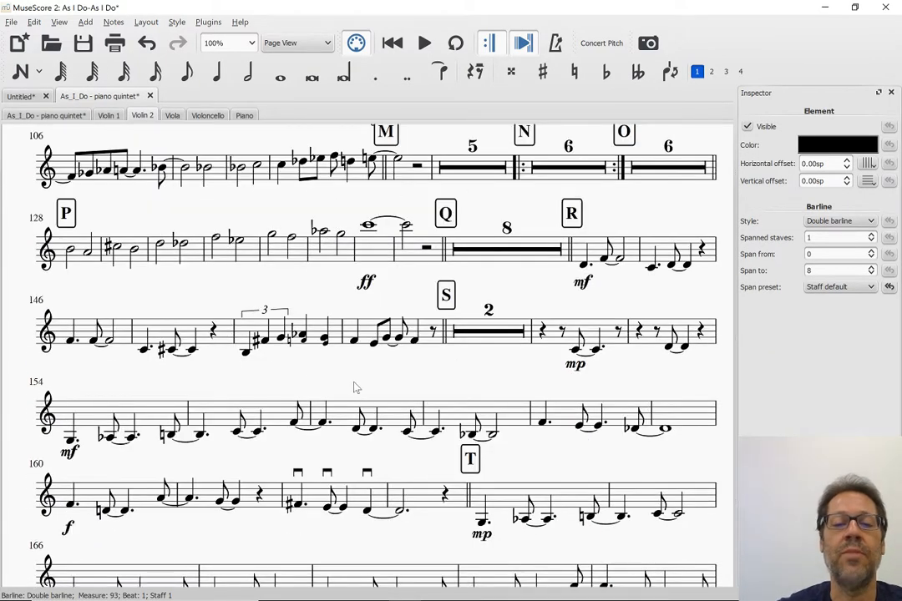
pyautogui.scroll(-3, 354, 386)
pyautogui.scroll(-10, 354, 386)
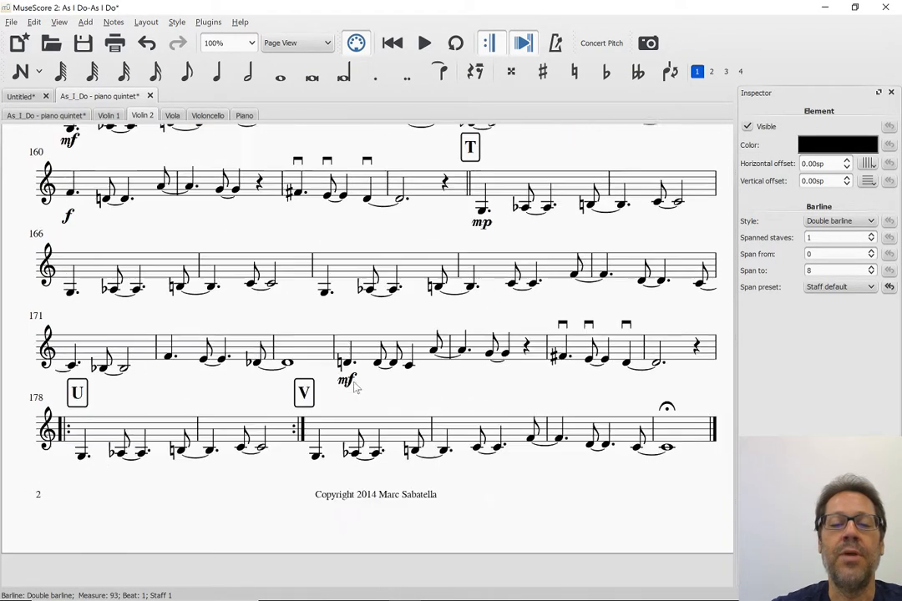
pyautogui.scroll(-5, 354, 387)
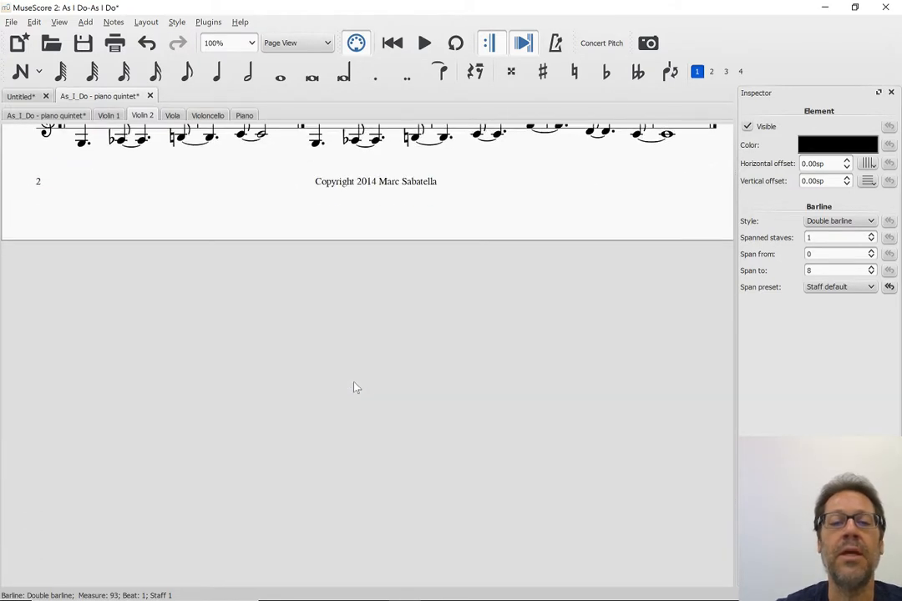
pyautogui.press('Home')
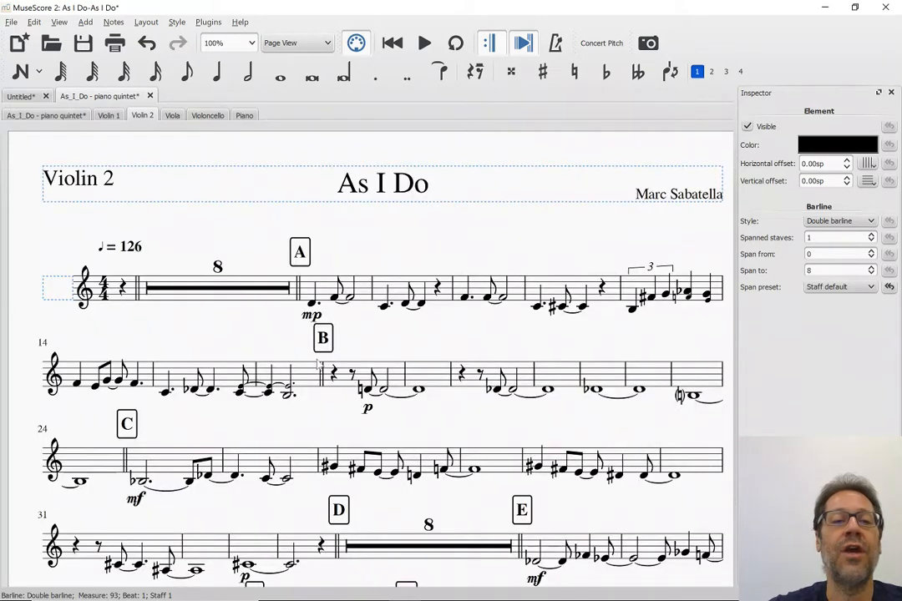
# Step: Look at the opening of the Violin 1 part, and review the Viola part's systems up to rehearsal mark J
pyautogui.click(109, 115)
pyautogui.press('Home')
pyautogui.click(172, 115)
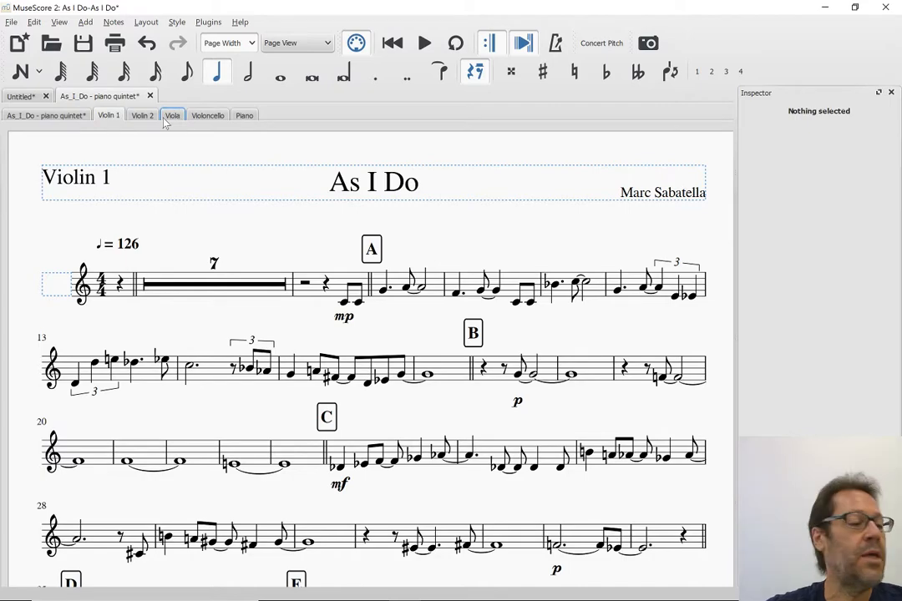
pyautogui.scroll(-10, 316, 365)
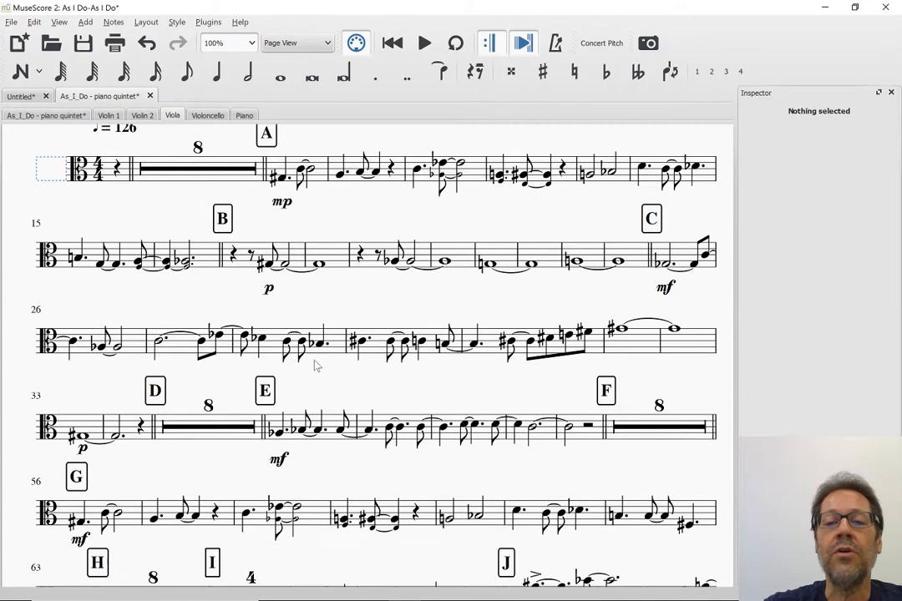
pyautogui.scroll(3, 316, 365)
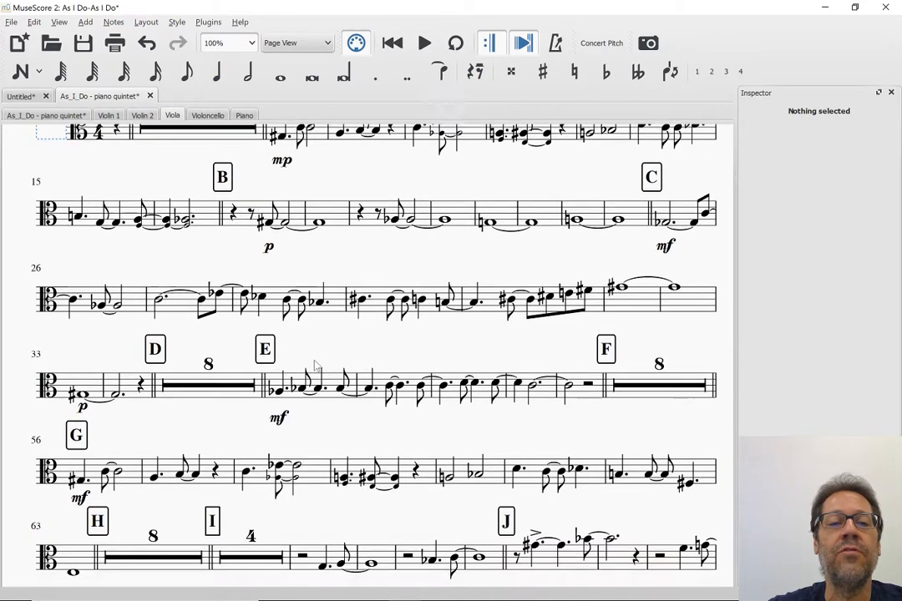
pyautogui.scroll(2, 316, 364)
pyautogui.scroll(-4, 315, 364)
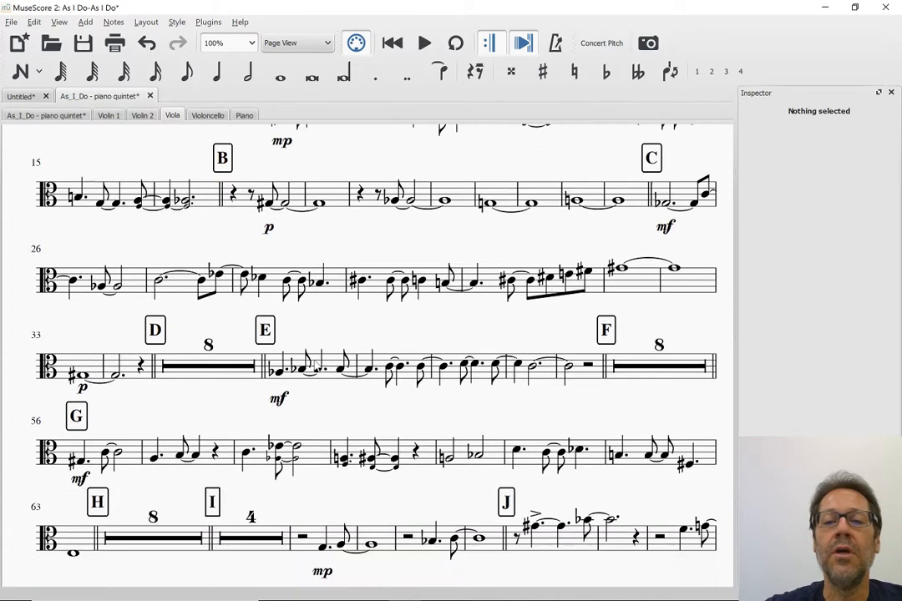
# Step: Reopen the Violin 2 part and check its page turn between rehearsal marks K and L and the systems on both pages
pyautogui.click(141, 115)
pyautogui.scroll(-6, 269, 394)
pyautogui.scroll(-15, 269, 393)
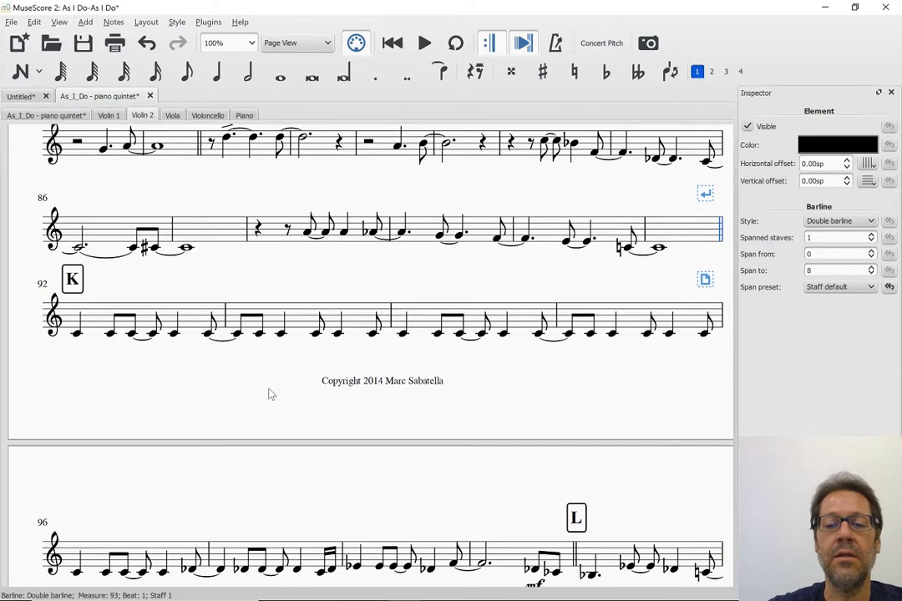
pyautogui.scroll(-3, 268, 394)
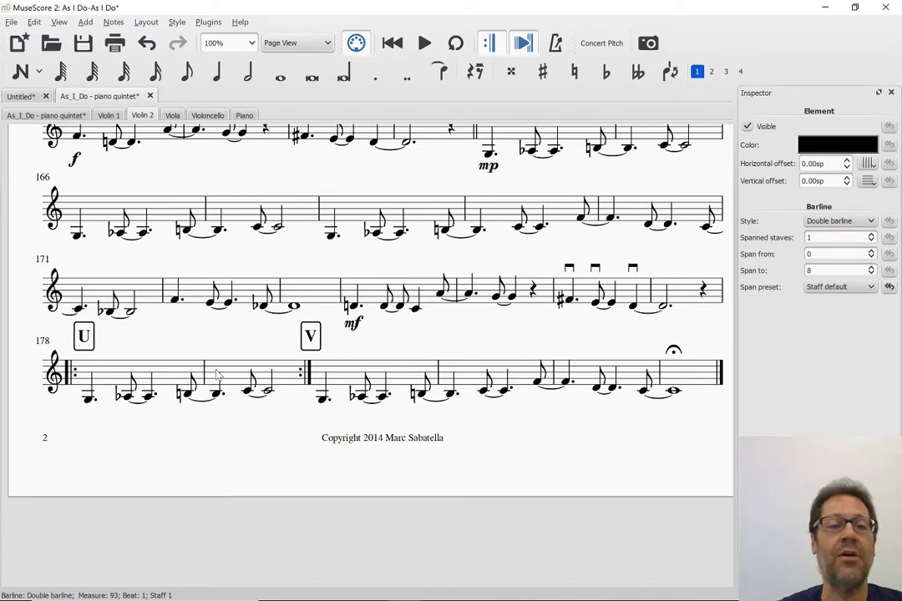
pyautogui.scroll(9, 189, 308)
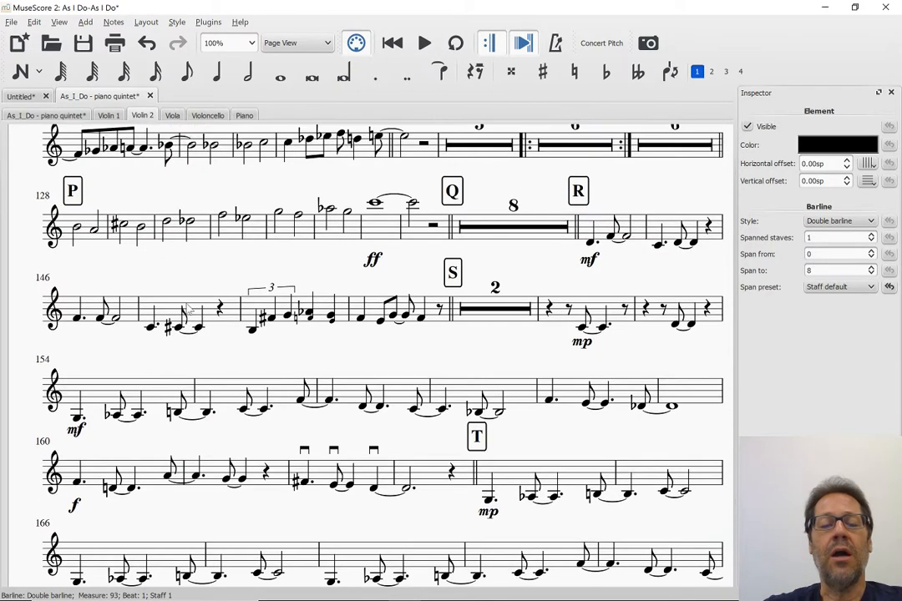
pyautogui.scroll(13, 165, 184)
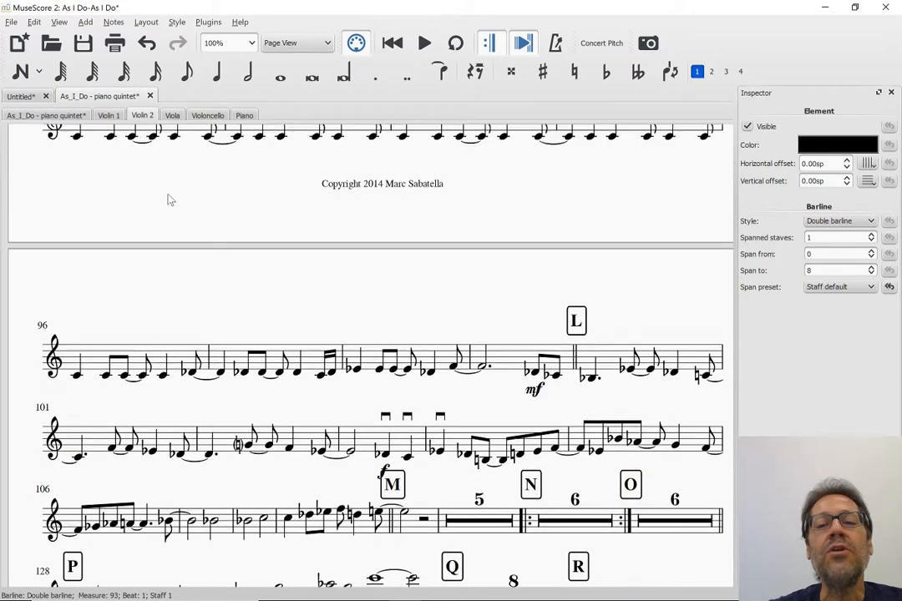
pyautogui.scroll(2, 168, 199)
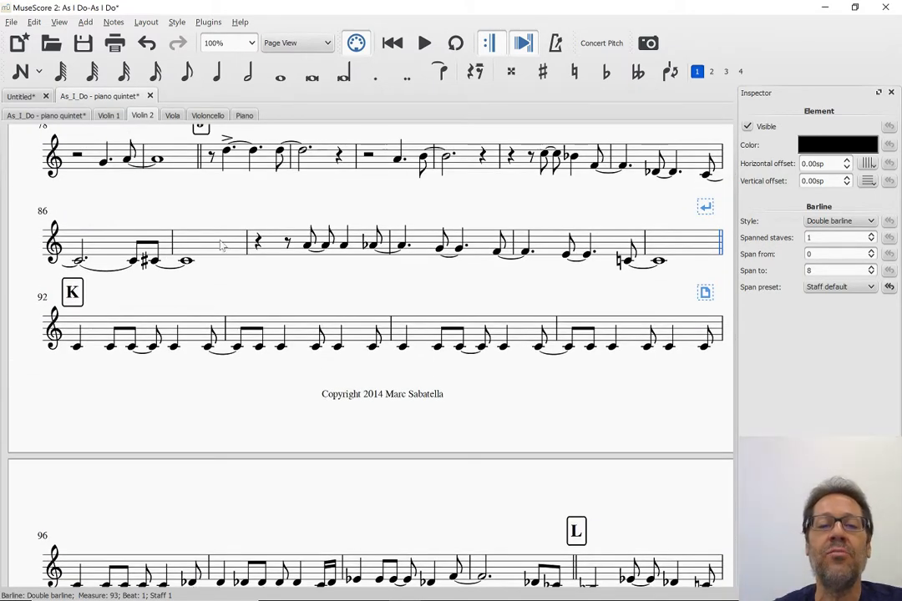
pyautogui.scroll(1, 290, 248)
pyautogui.scroll(2, 289, 247)
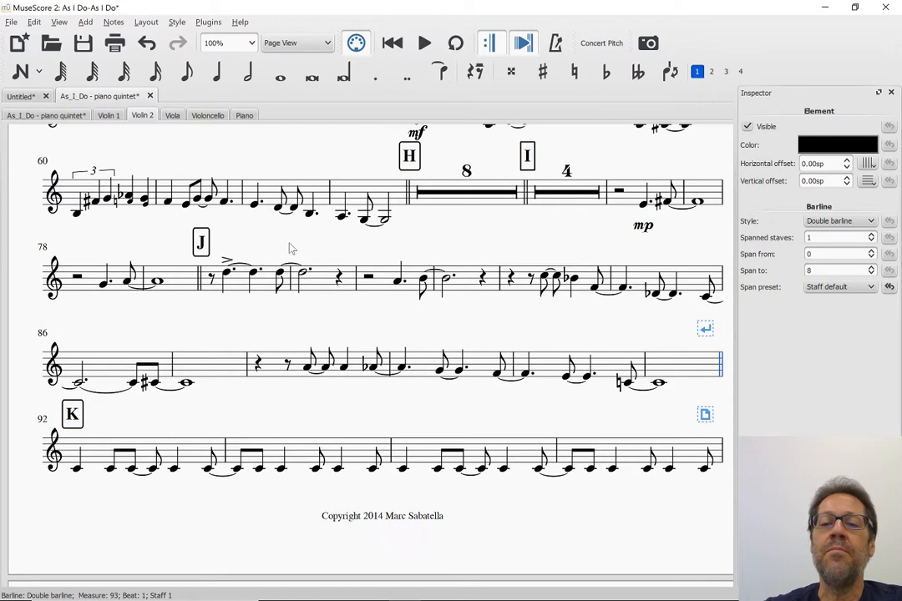
# Step: Delete the page break after measure 95 and the line break before rehearsal mark K, and inspect the reflowed systems
pyautogui.click(705, 421)
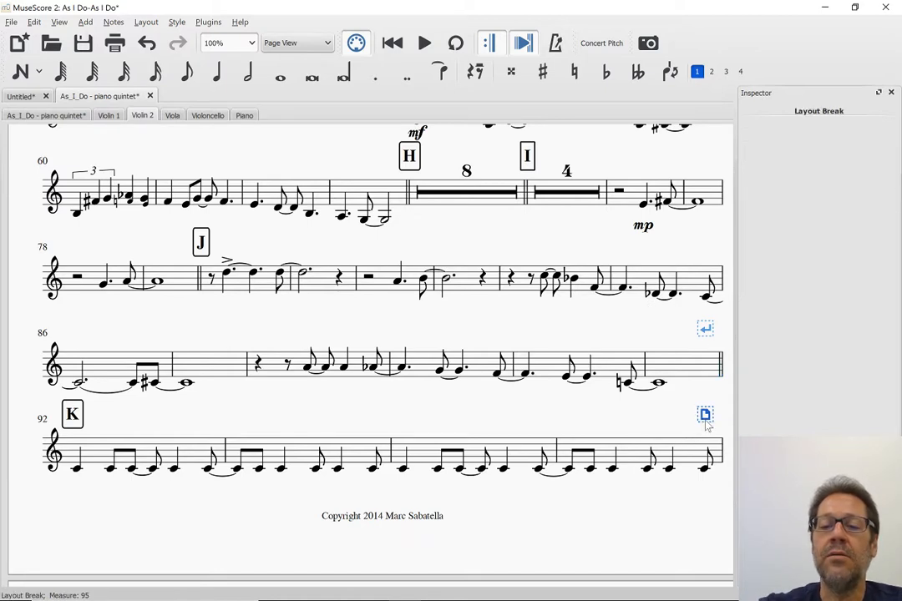
pyautogui.press('Delete')
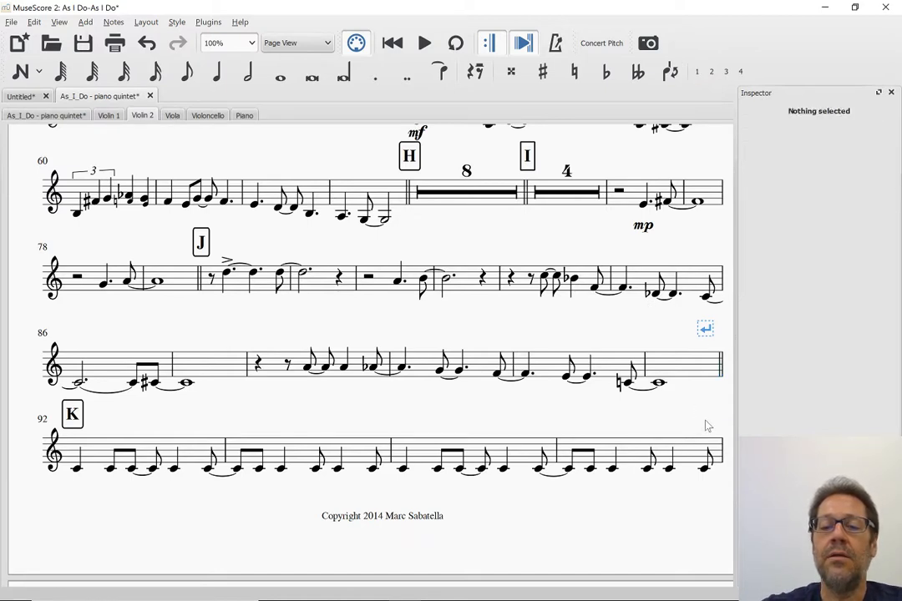
pyautogui.click(706, 328)
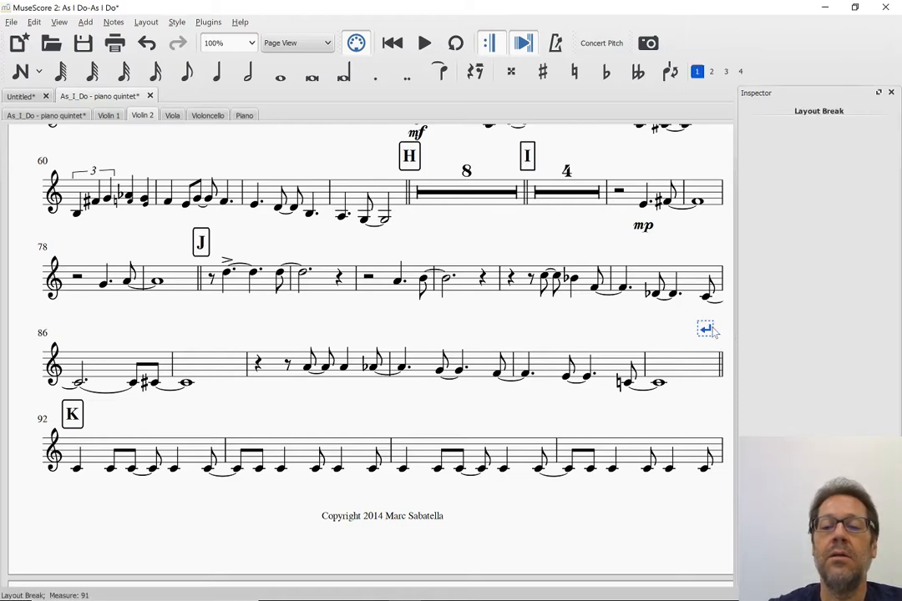
pyautogui.press('Delete')
pyautogui.scroll(-10, 713, 331)
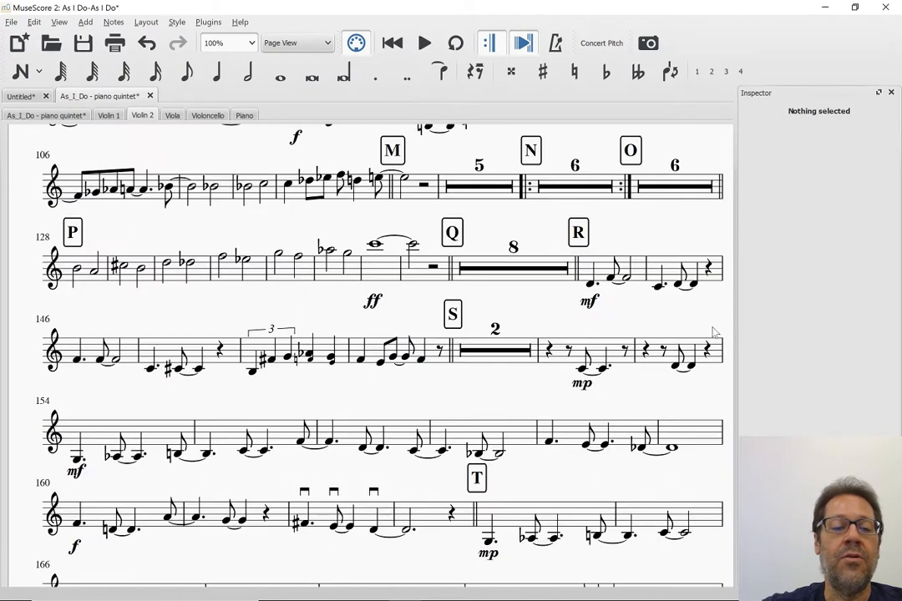
pyautogui.scroll(-5, 713, 331)
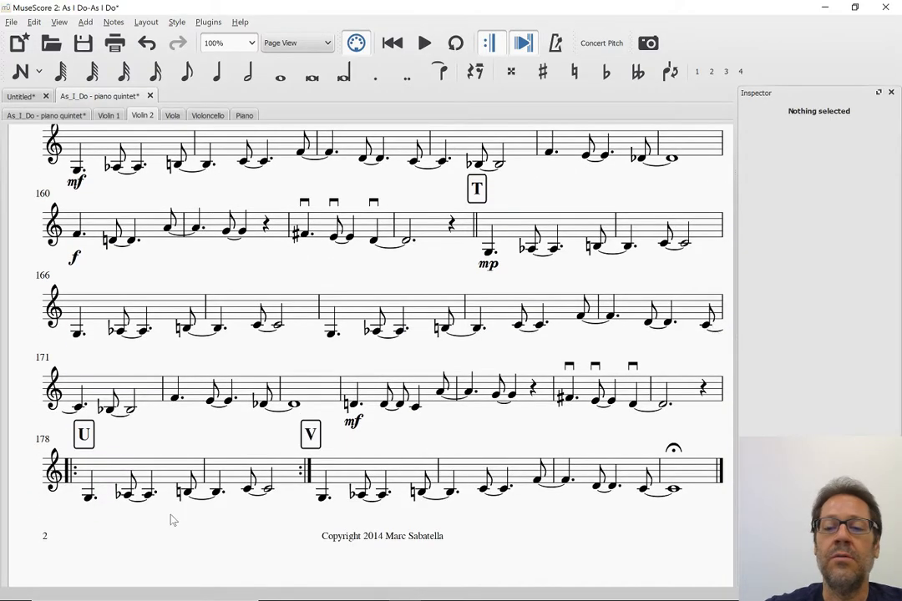
pyautogui.scroll(8, 203, 452)
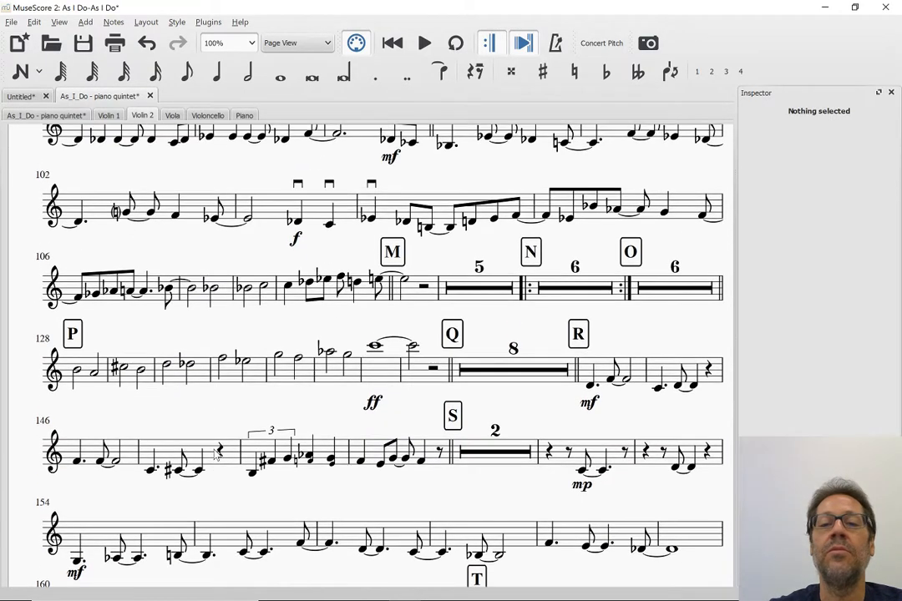
pyautogui.scroll(3, 215, 455)
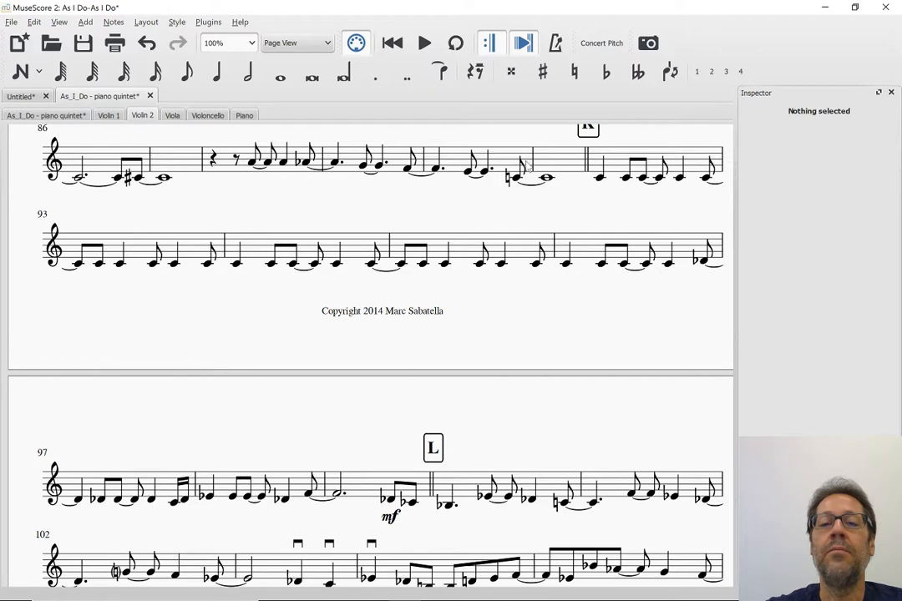
# Step: Add a line break at the double barline before rehearsal mark K and a page break at the barline after measure 95
pyautogui.click(594, 167)
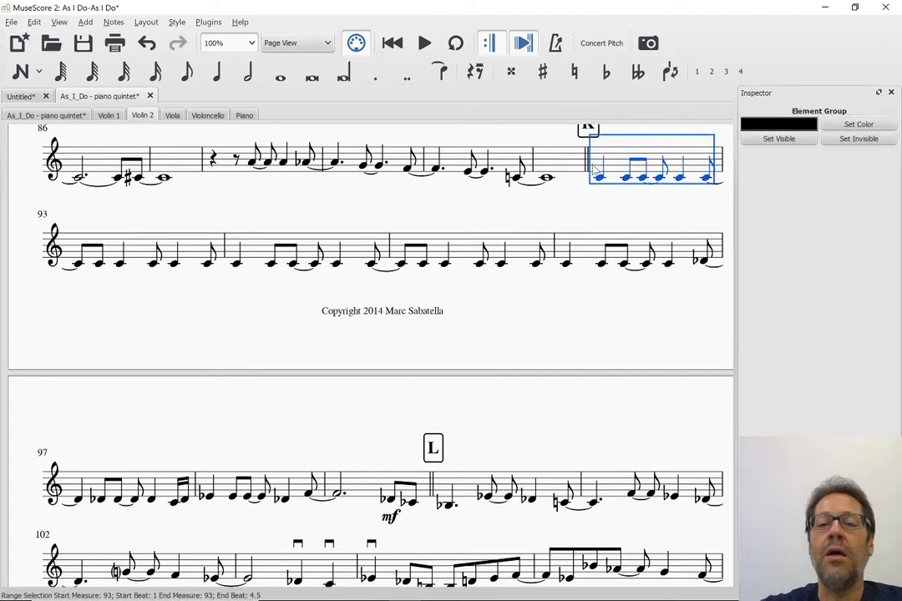
pyautogui.click(589, 167)
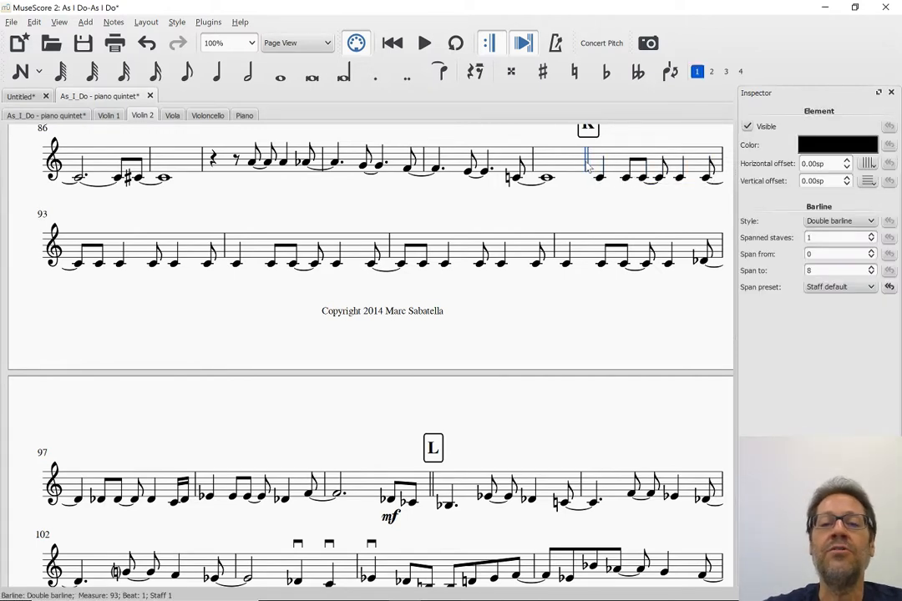
pyautogui.press('Return')
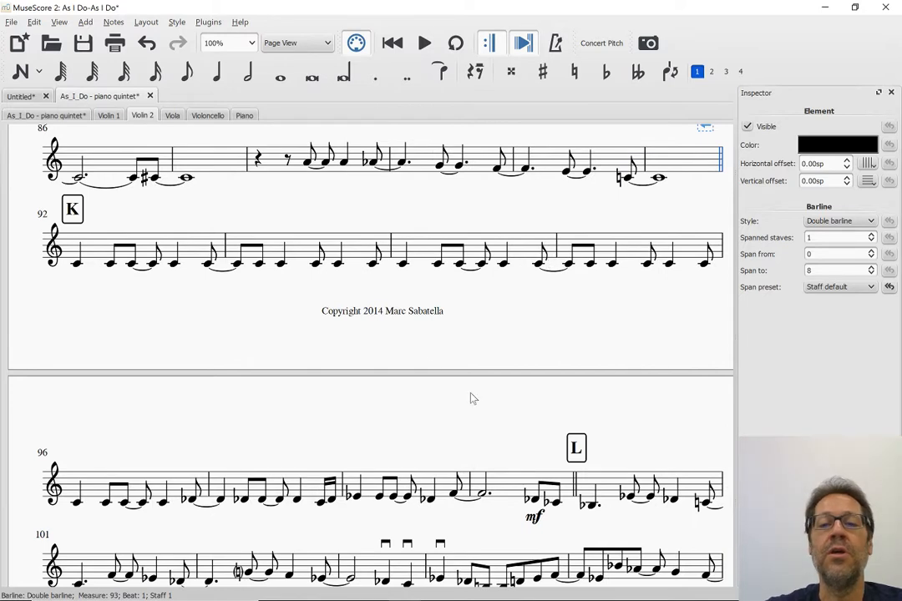
pyautogui.click(722, 251)
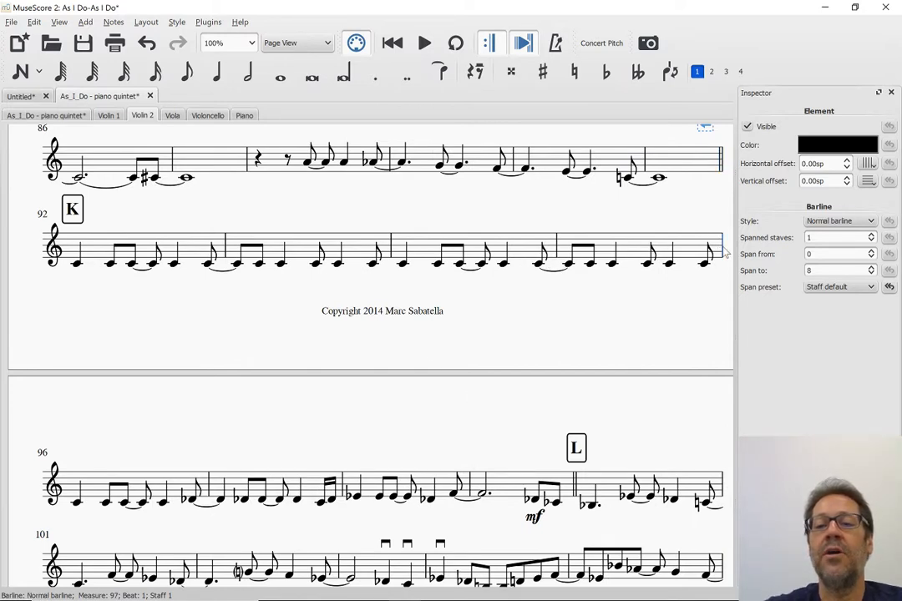
pyautogui.press('Return')
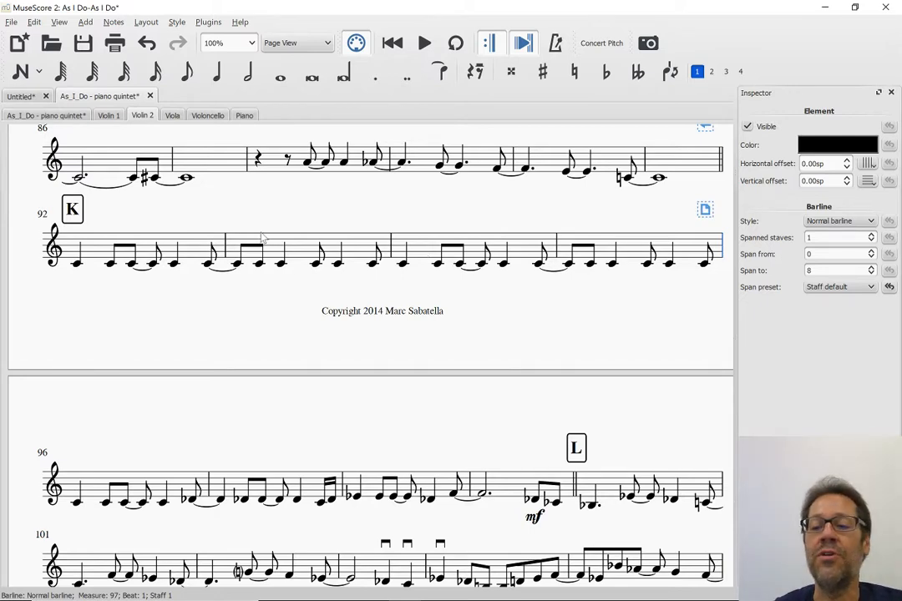
# Step: Check the Violin 2 systems from rehearsal mark J through S on both sides of the page turn
pyautogui.scroll(-1, 299, 251)
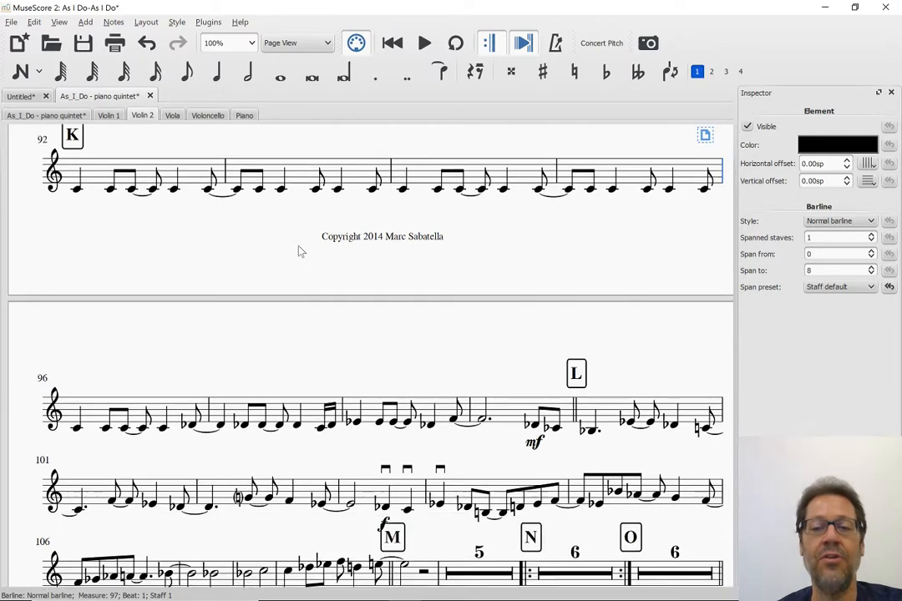
pyautogui.scroll(-1, 299, 250)
pyautogui.scroll(2, 299, 251)
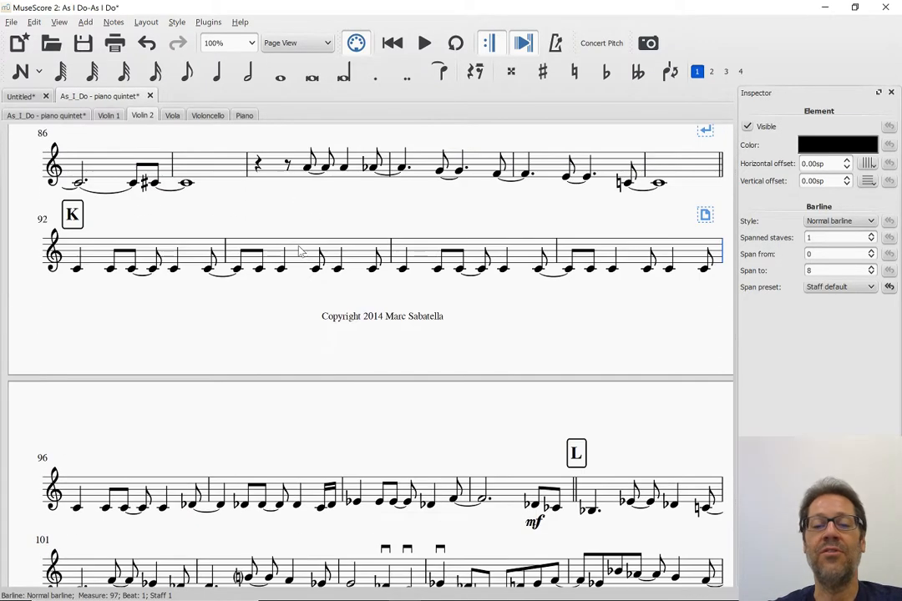
pyautogui.scroll(2, 518, 216)
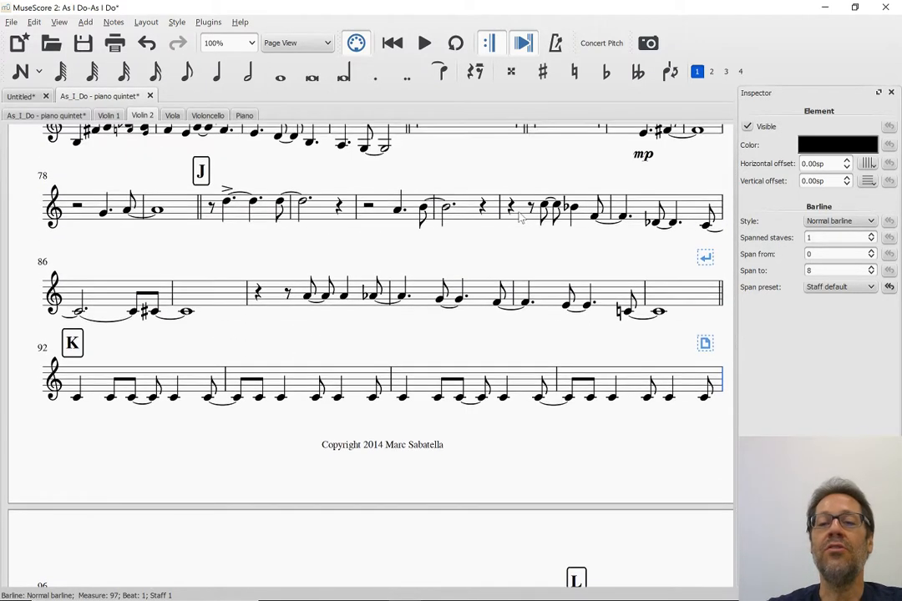
pyautogui.scroll(1, 520, 216)
pyautogui.scroll(-8, 519, 217)
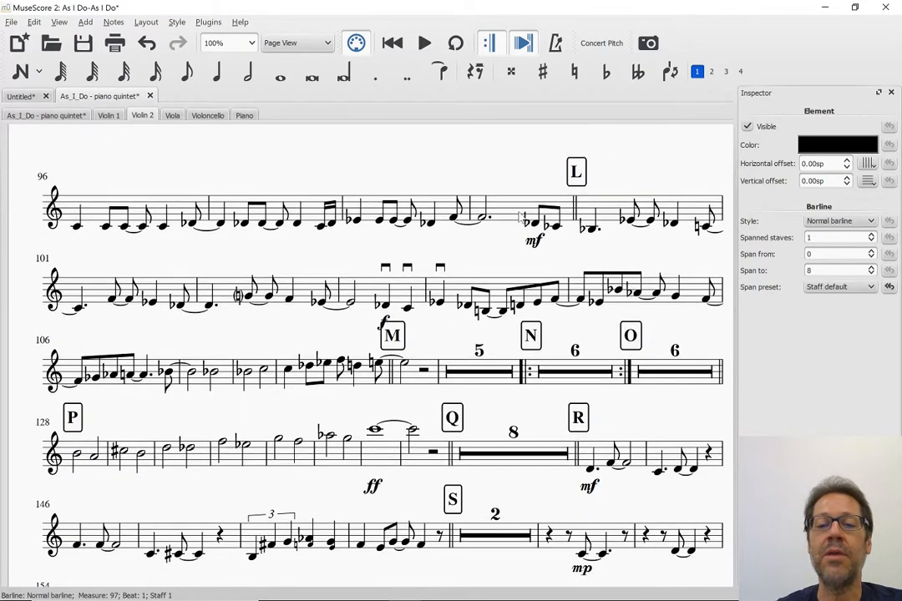
# Step: Add a line break at the end repeat barline before rehearsal mark O in the Violin 2 part
pyautogui.scroll(-1, 520, 217)
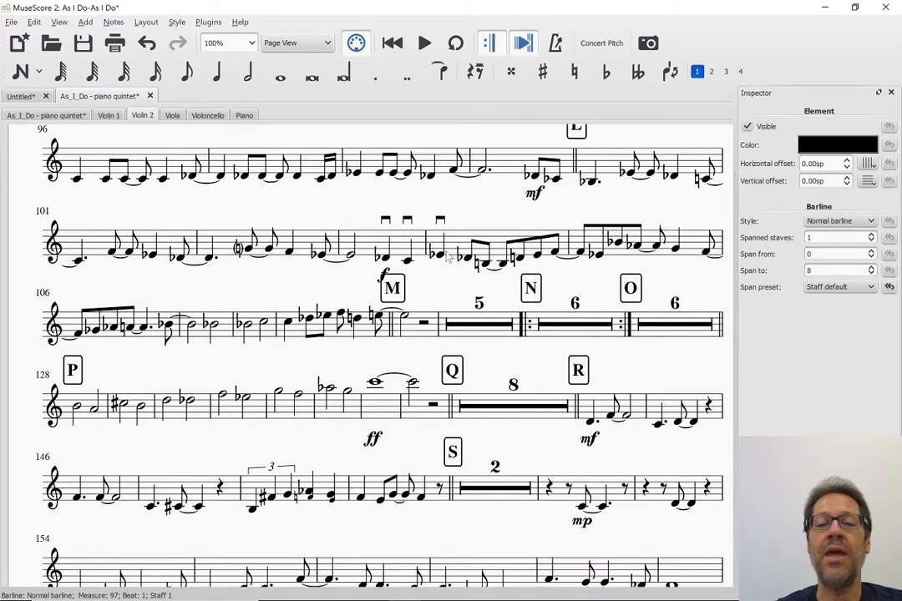
pyautogui.scroll(-9, 356, 307)
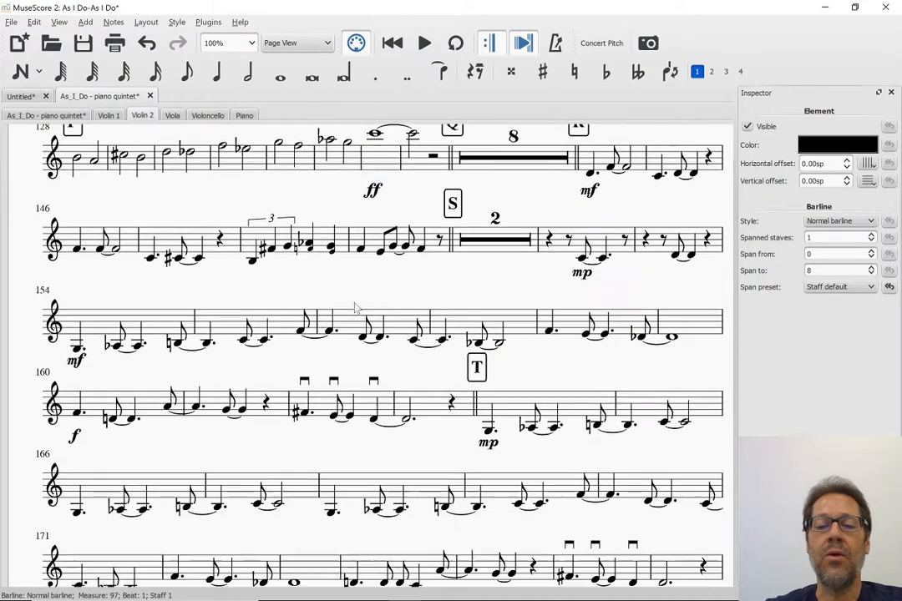
pyautogui.scroll(9, 356, 307)
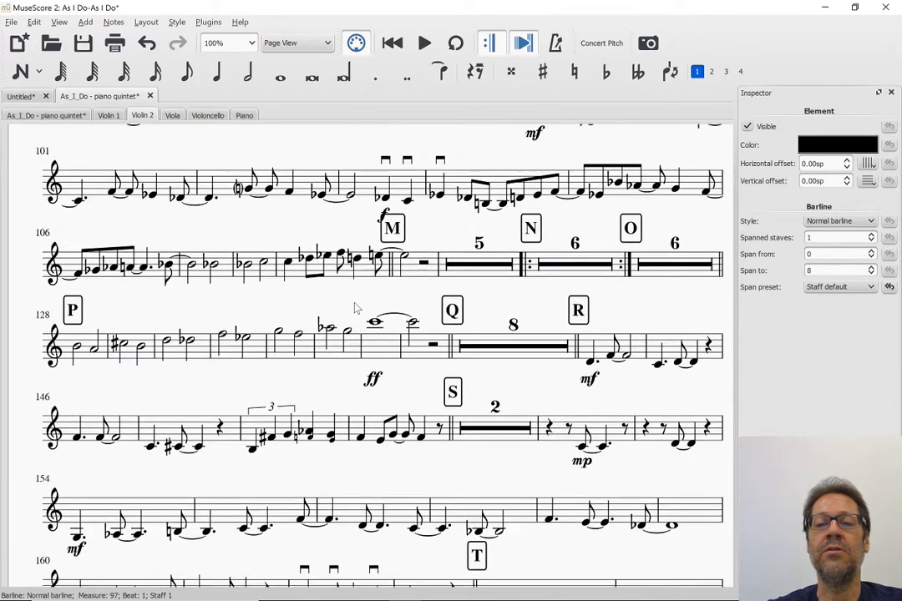
pyautogui.scroll(1, 53, 315)
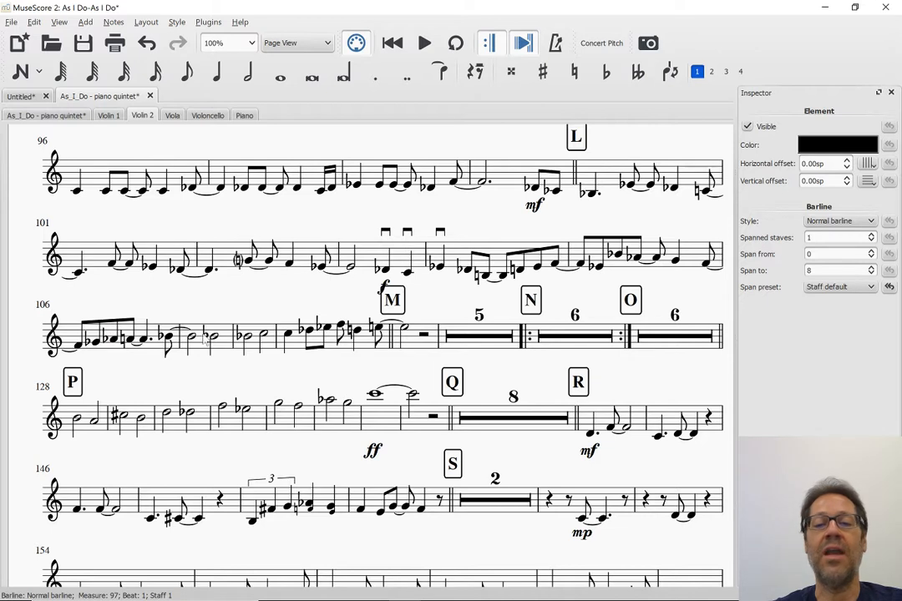
pyautogui.click(629, 340)
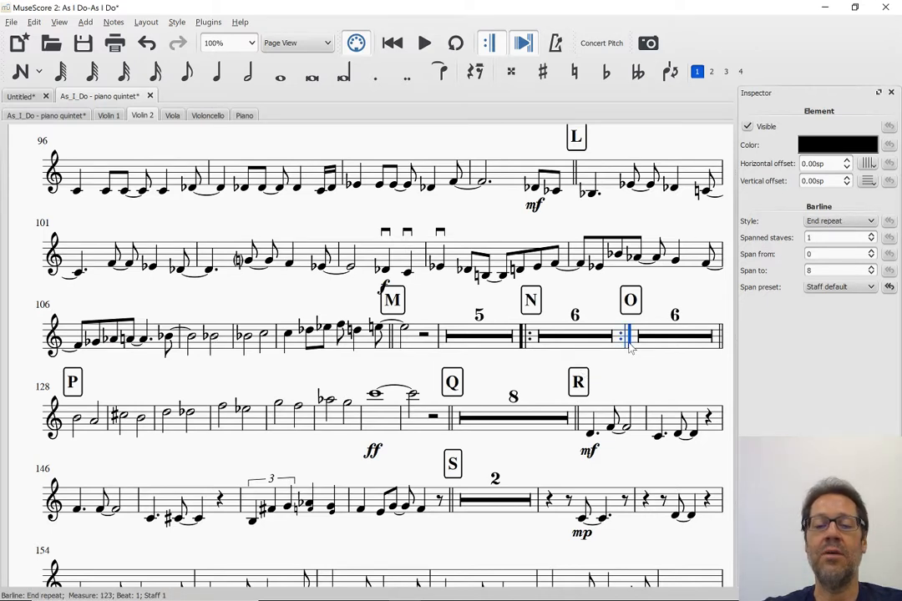
pyautogui.press('Return')
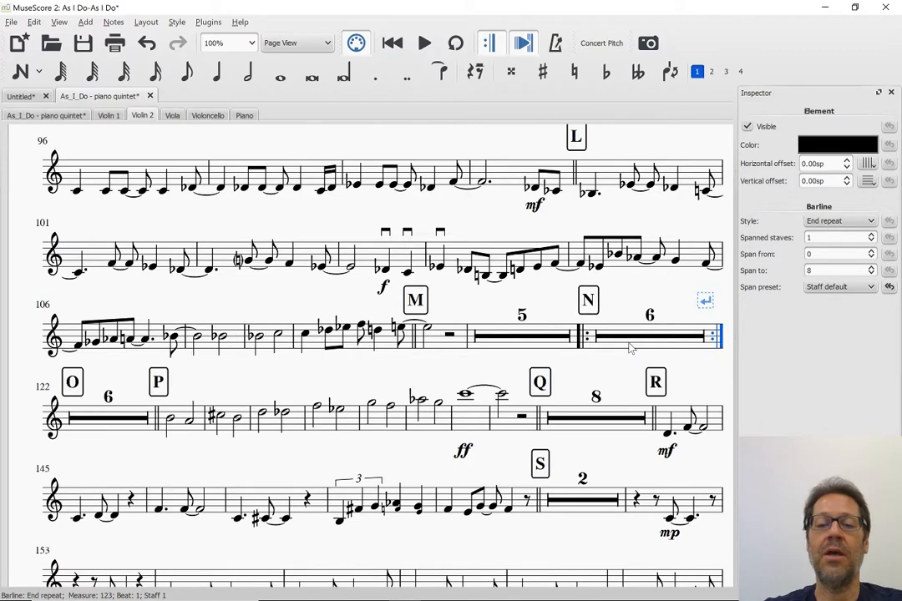
# Step: Add a line break at the double barline before rehearsal mark R
pyautogui.scroll(-10, 339, 466)
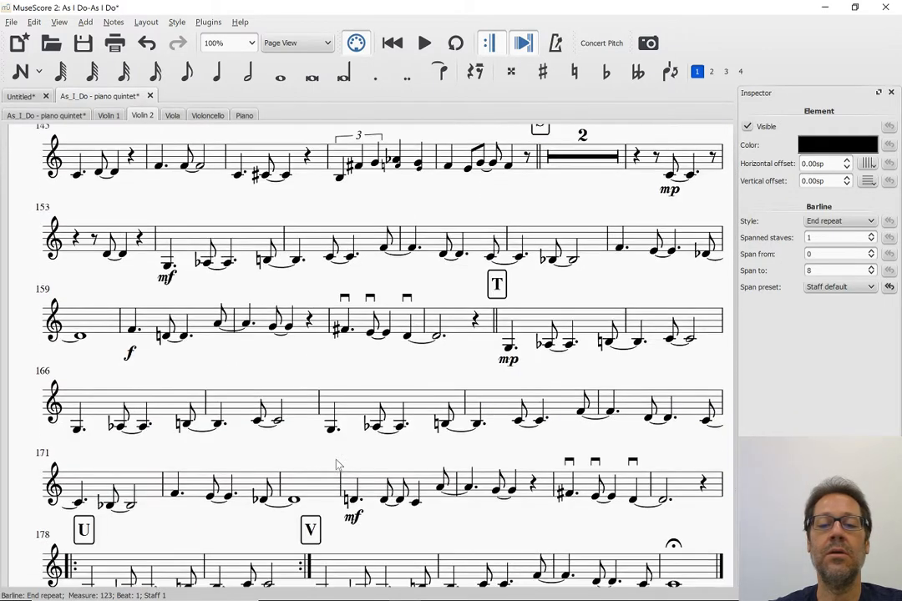
pyautogui.scroll(4, 336, 465)
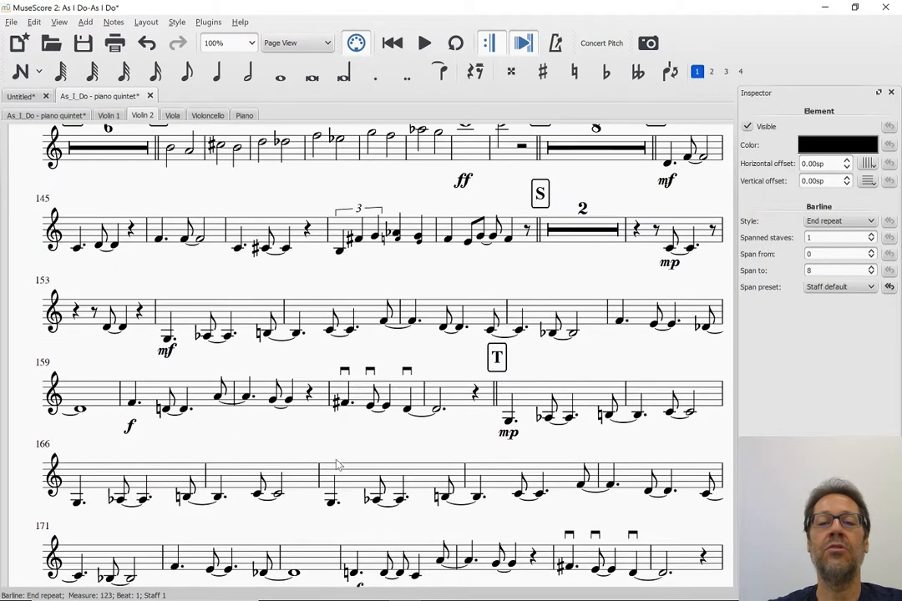
pyautogui.scroll(5, 338, 464)
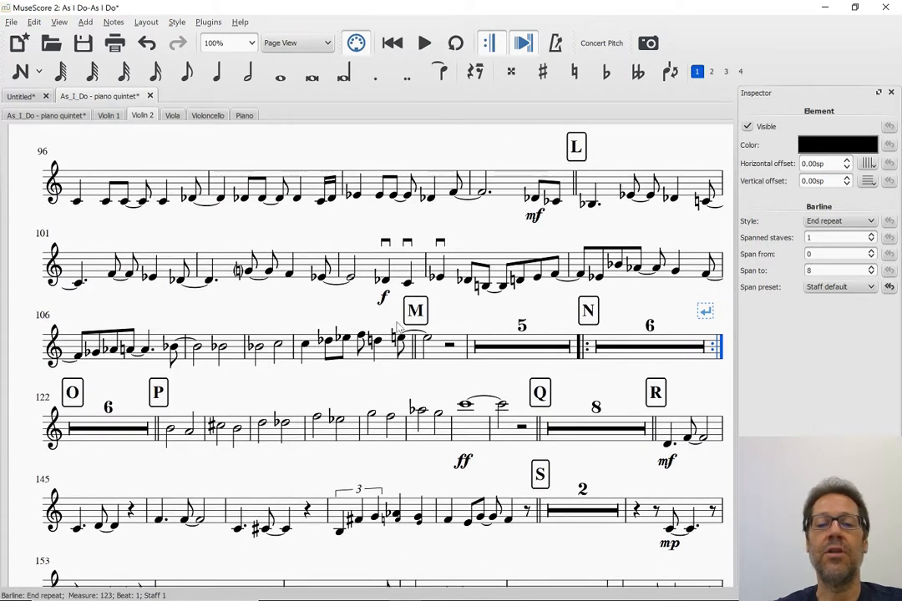
pyautogui.click(656, 432)
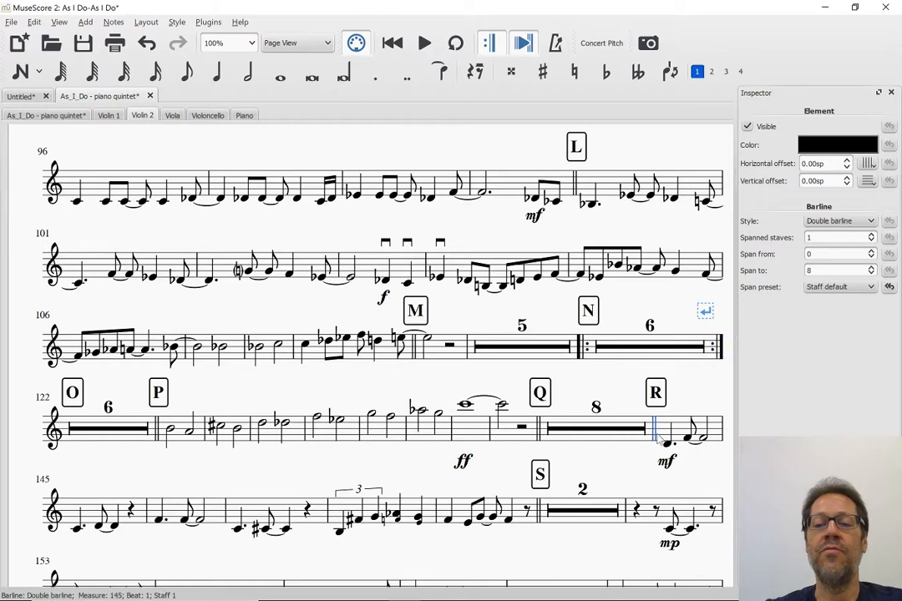
pyautogui.press('Return')
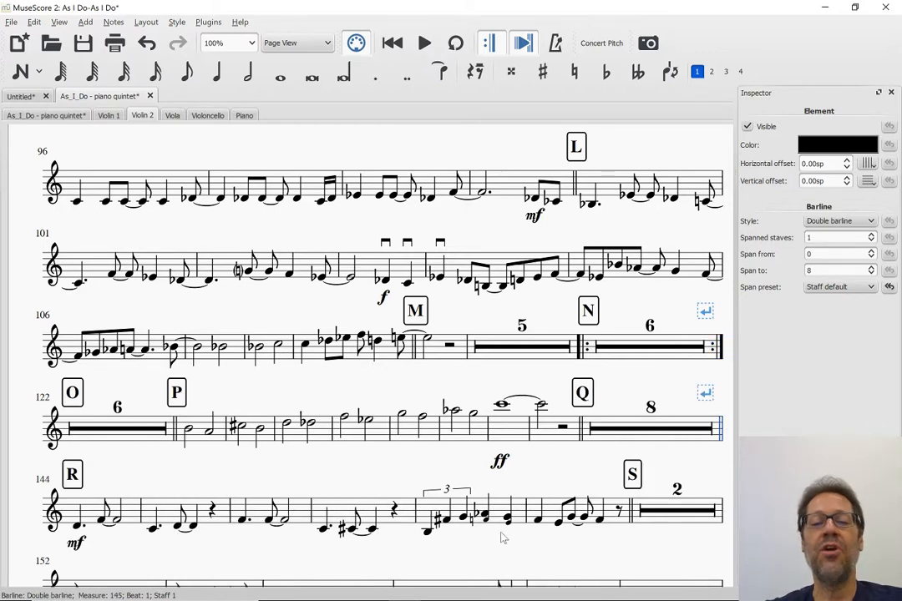
# Step: Check the reflowed Violin 2 systems on both pages, from rehearsal mark F through the final measure
pyautogui.scroll(-3, 501, 539)
pyautogui.scroll(-5, 501, 539)
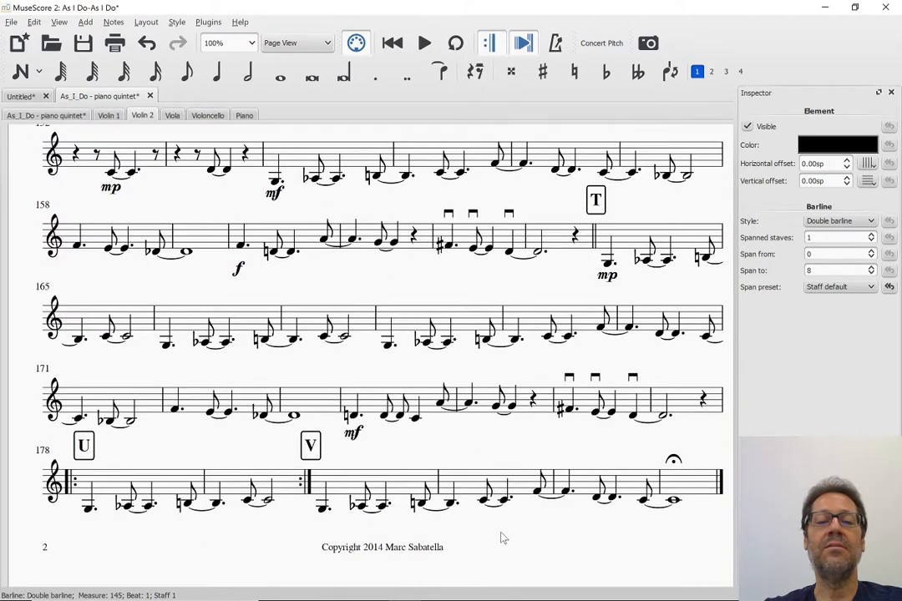
pyautogui.scroll(4, 501, 538)
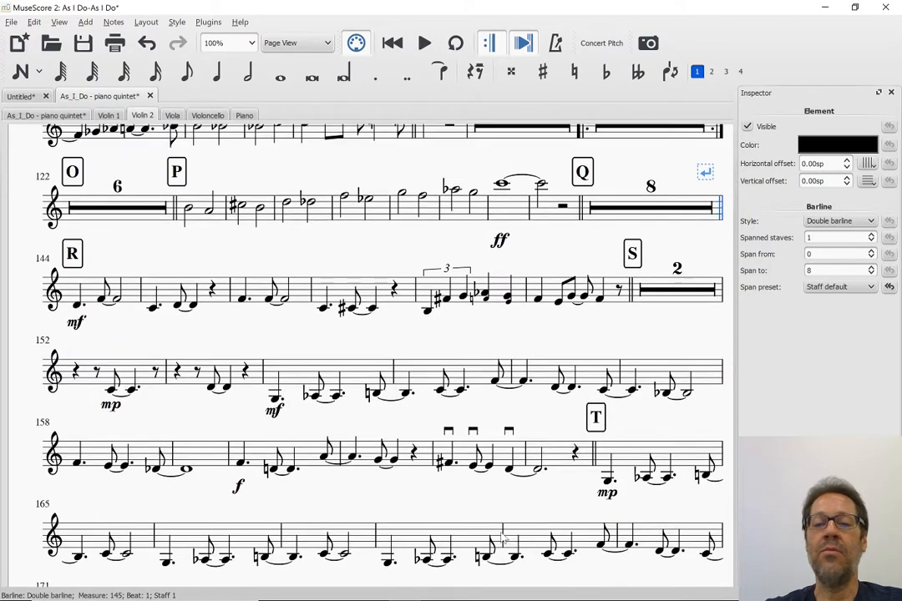
pyautogui.scroll(1, 501, 539)
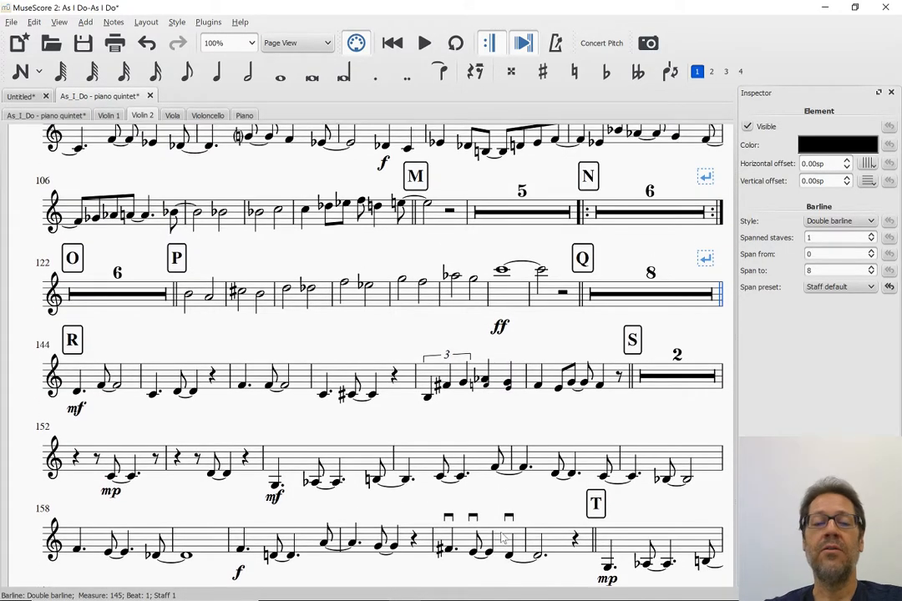
pyautogui.scroll(2, 261, 354)
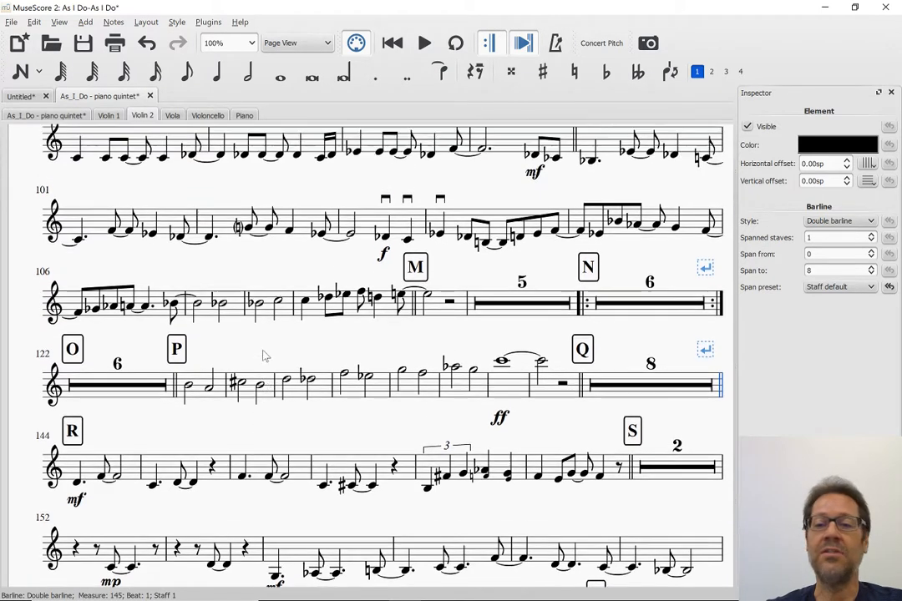
pyautogui.scroll(1, 262, 354)
pyautogui.scroll(2, 261, 354)
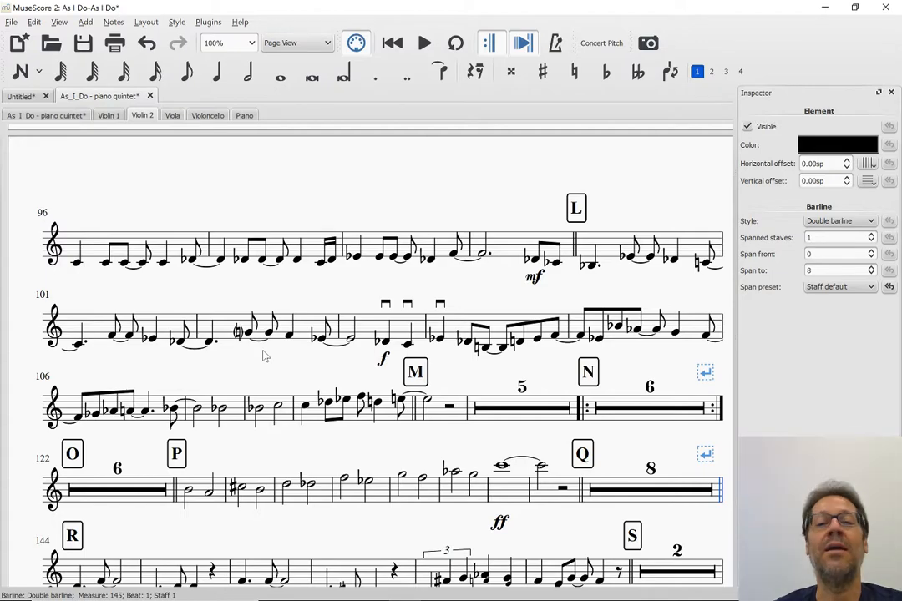
pyautogui.scroll(8, 93, 217)
pyautogui.scroll(5, 122, 241)
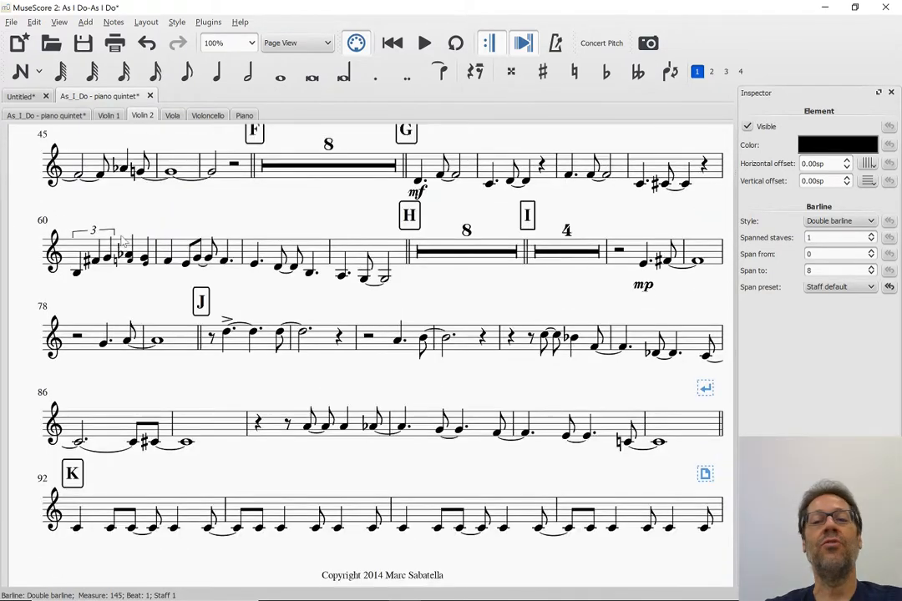
pyautogui.scroll(-14, 123, 241)
pyautogui.scroll(-3, 122, 241)
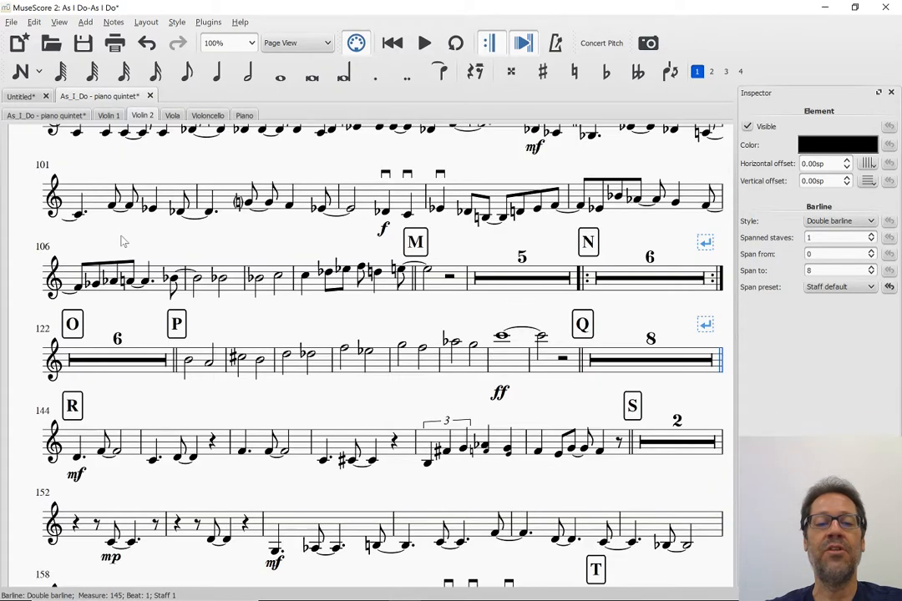
pyautogui.scroll(-1, 123, 242)
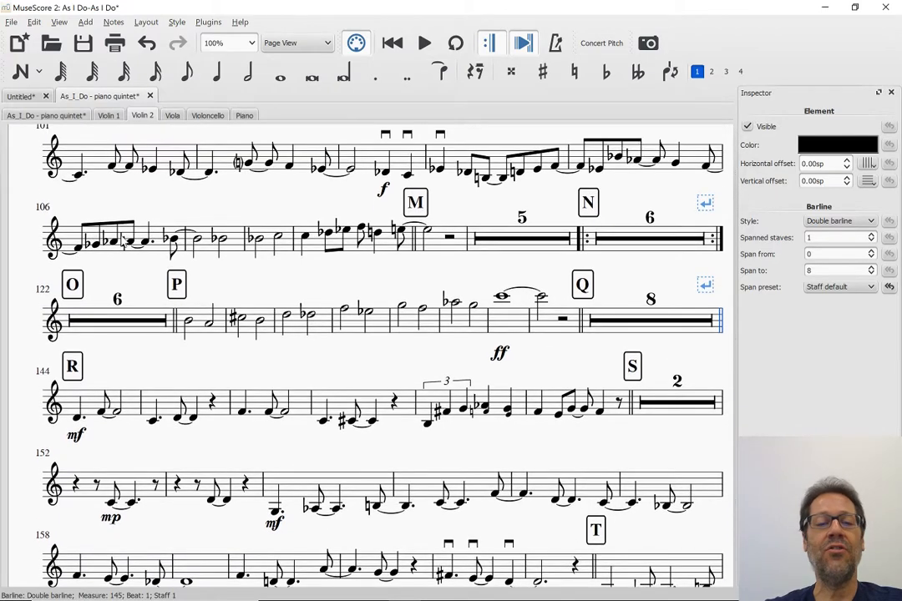
pyautogui.scroll(3, 123, 241)
pyautogui.scroll(-3, 123, 241)
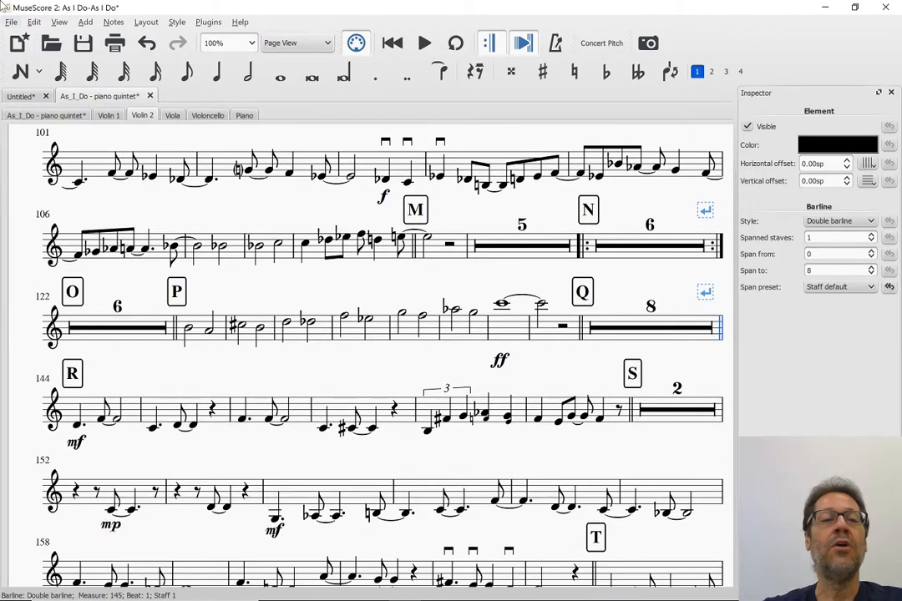
pyautogui.scroll(4, 113, 205)
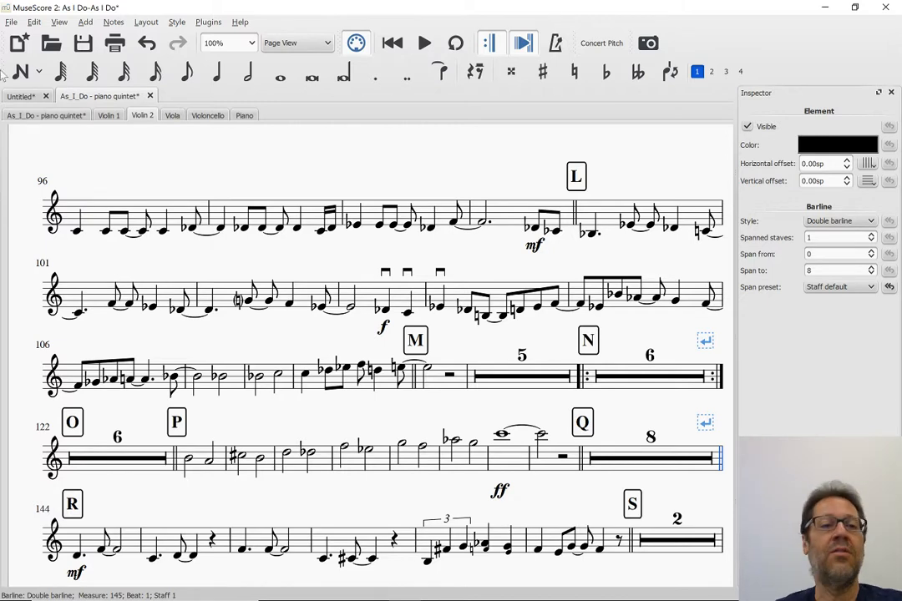
# Step: Select the whole Violin 2 part and add a system break at the end of each system
pyautogui.click(36, 25)
pyautogui.click(278, 175)
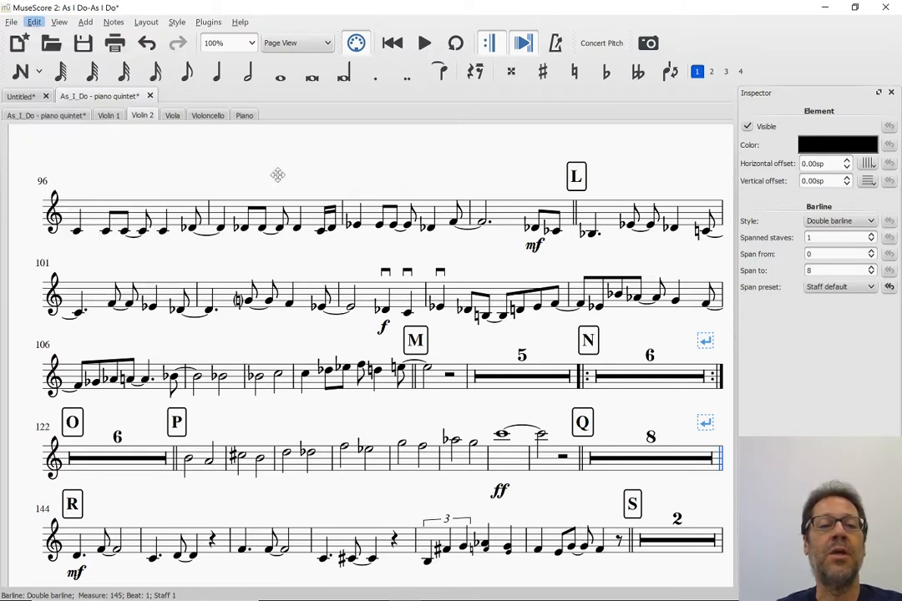
pyautogui.click(280, 180)
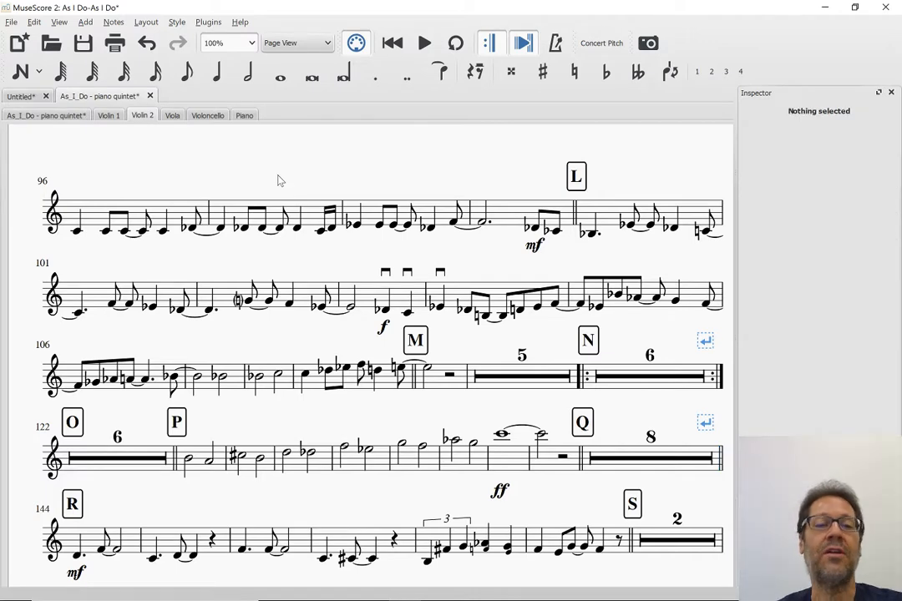
pyautogui.hotkey('ctrl', 'a')
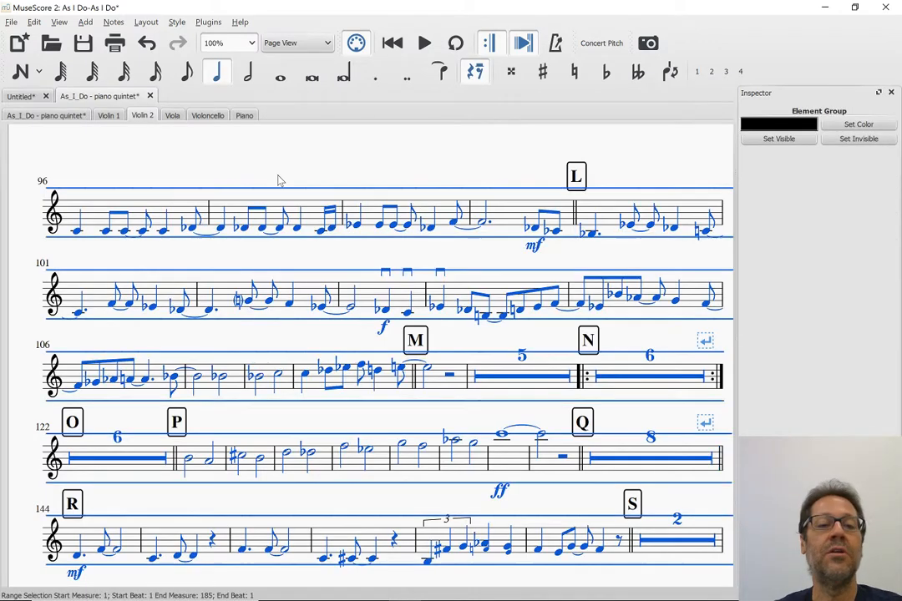
pyautogui.click(33, 22)
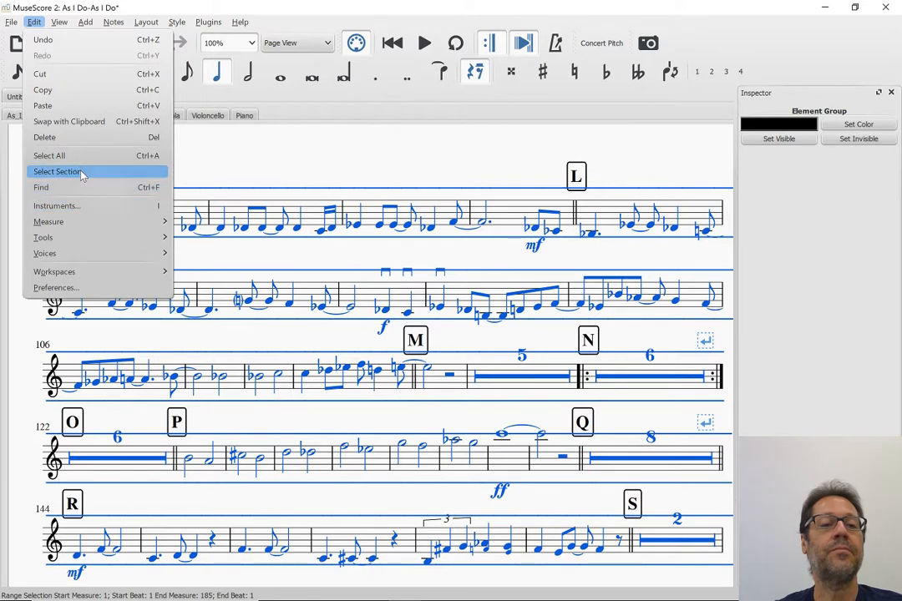
pyautogui.moveTo(84, 237)
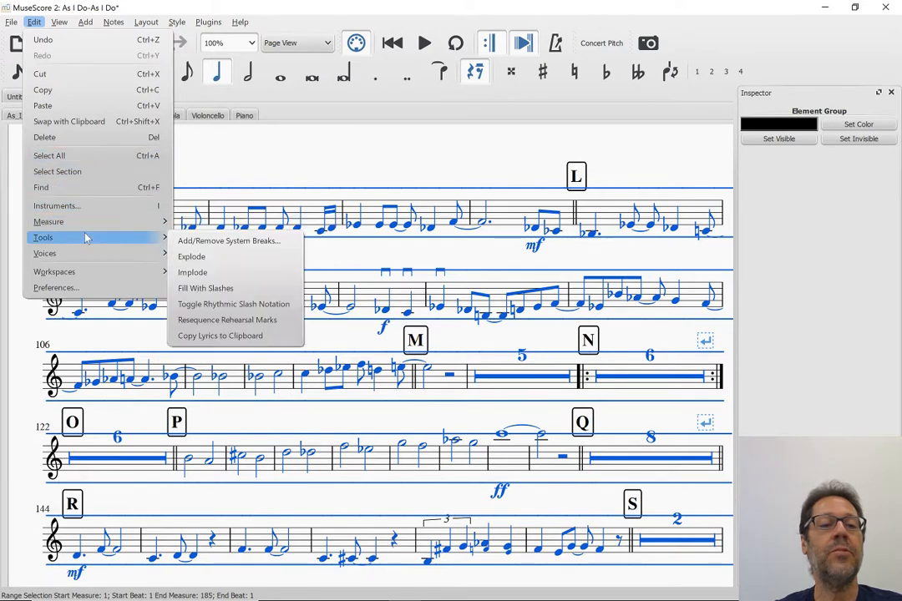
pyautogui.click(198, 242)
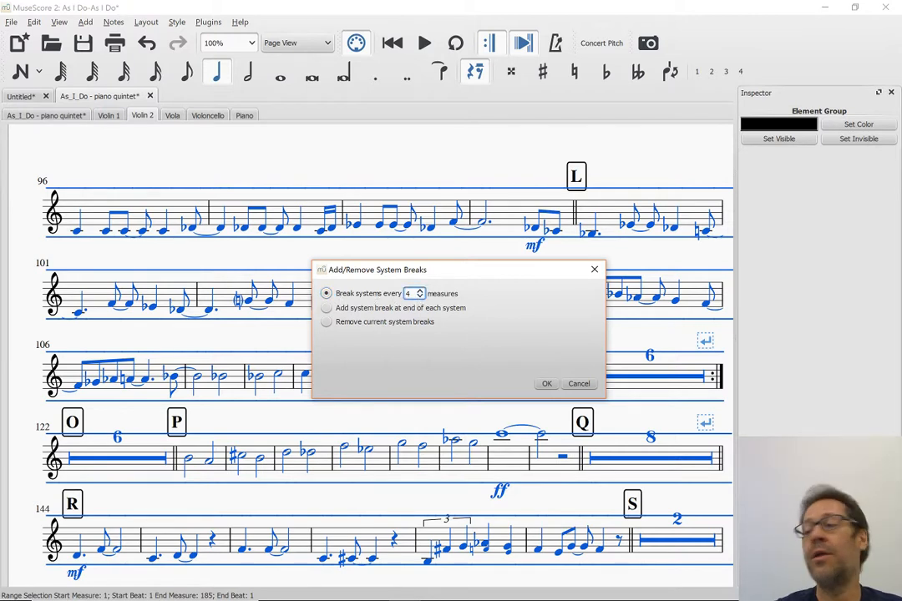
pyautogui.click(326, 308)
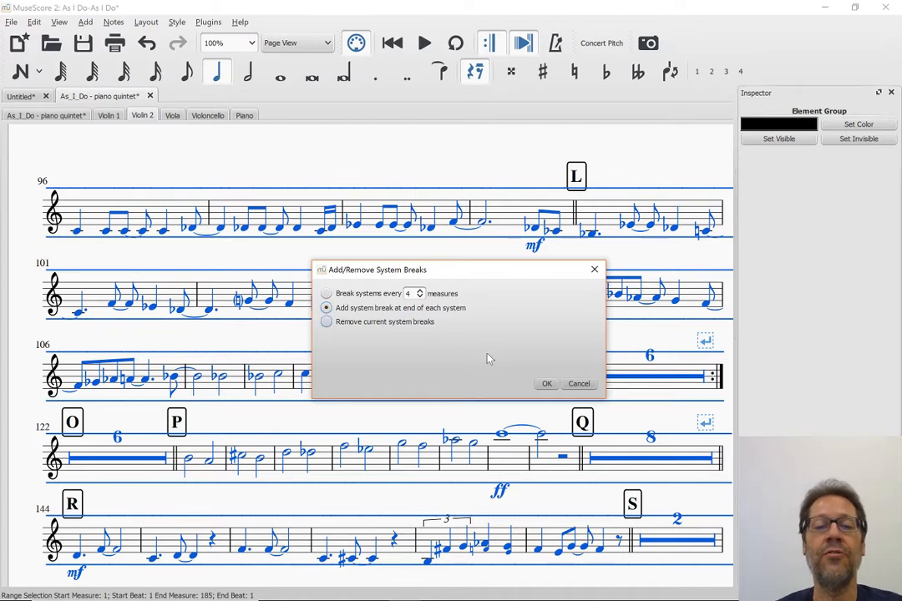
pyautogui.click(547, 384)
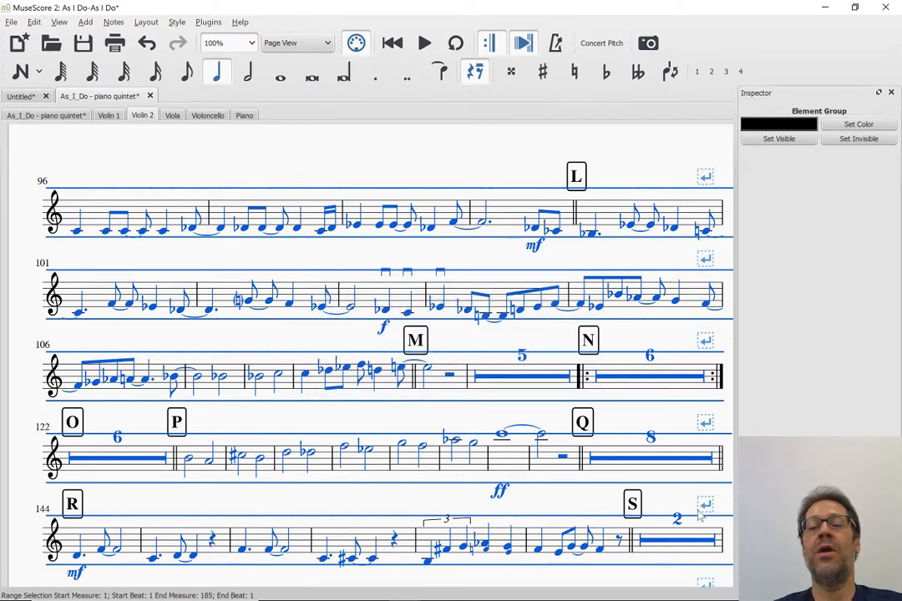
# Step: Inspect the line breaks at the system ends on the second page, from rehearsal mark L through T
pyautogui.scroll(-3, 700, 515)
pyautogui.scroll(-1, 534, 504)
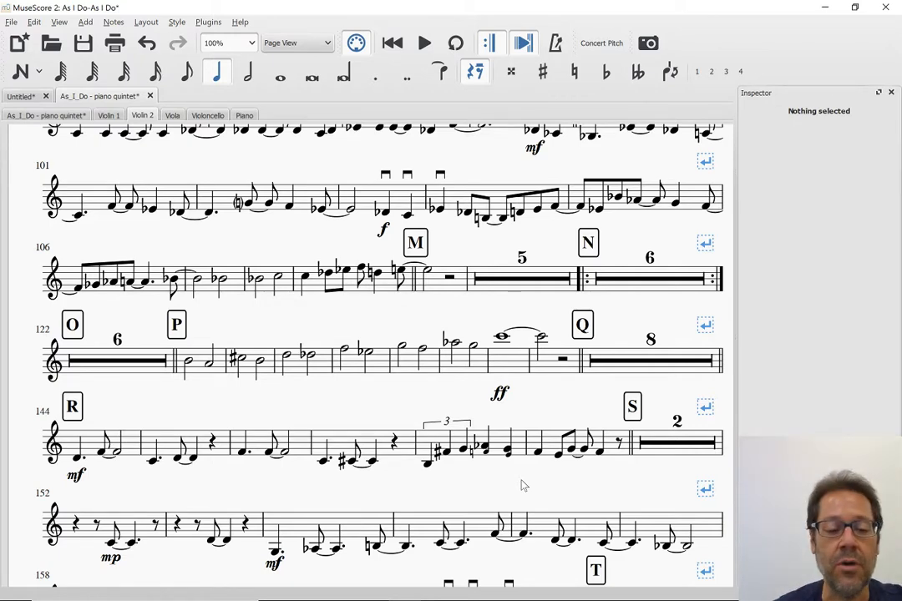
pyautogui.hotkey('ctrl', 'a')
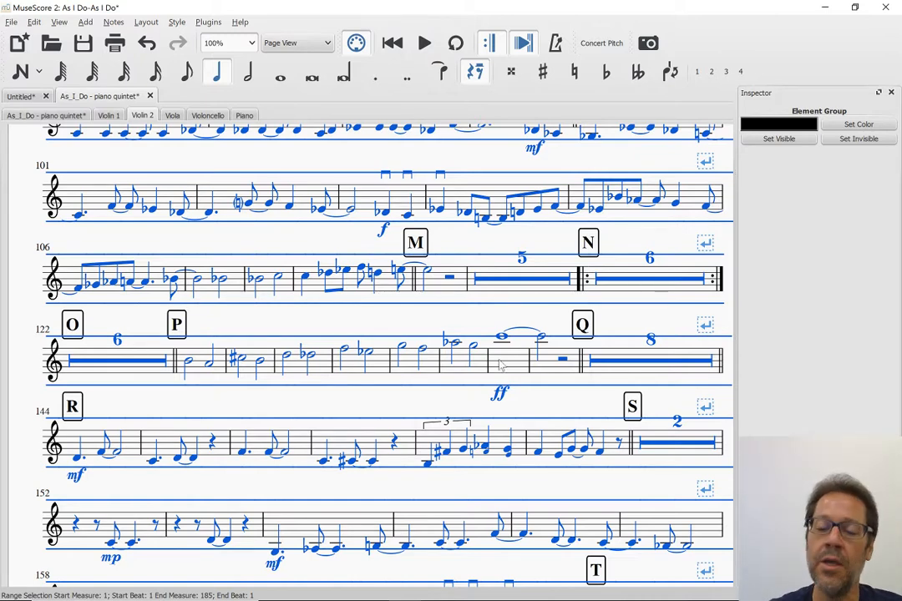
pyautogui.click(419, 401)
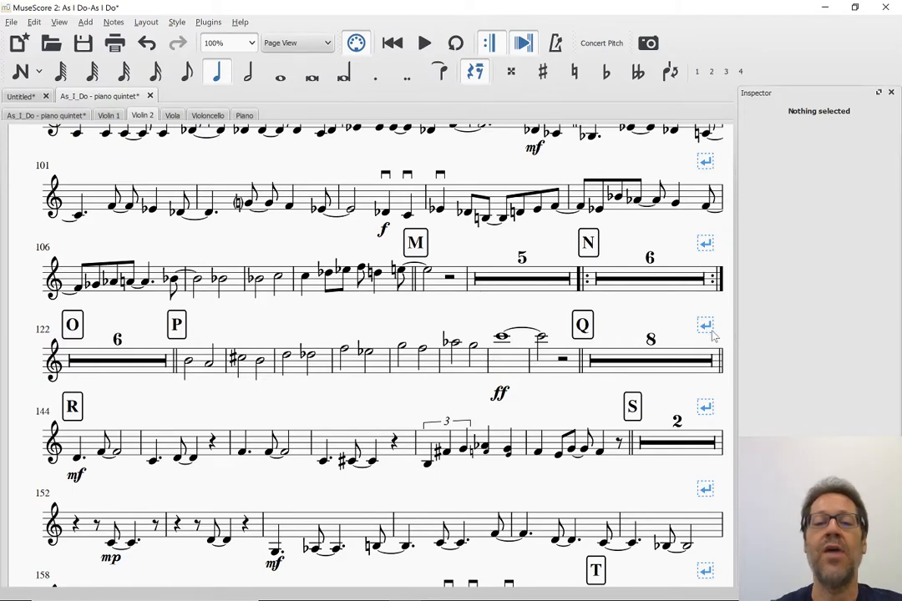
pyautogui.scroll(5, 414, 325)
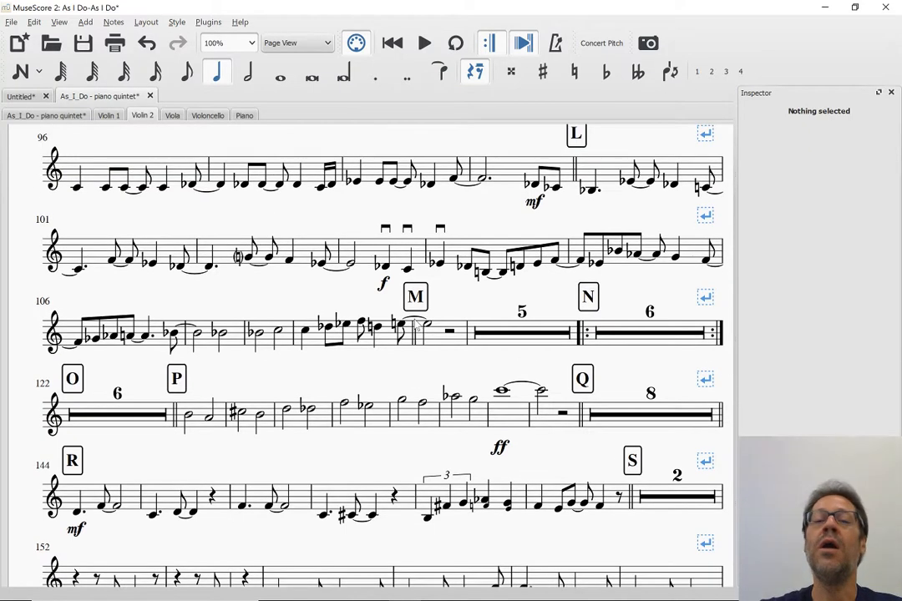
pyautogui.scroll(-5, 415, 325)
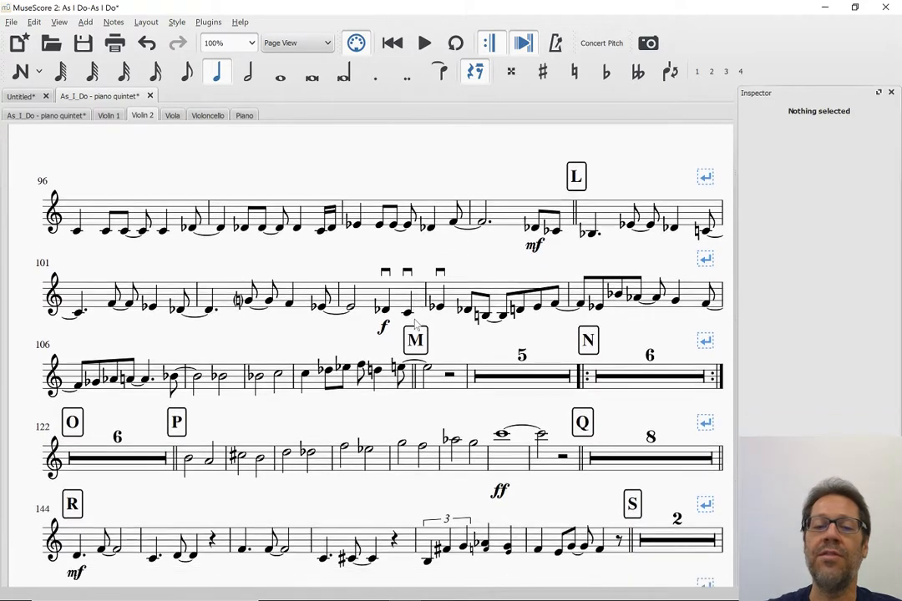
pyautogui.scroll(-2, 415, 325)
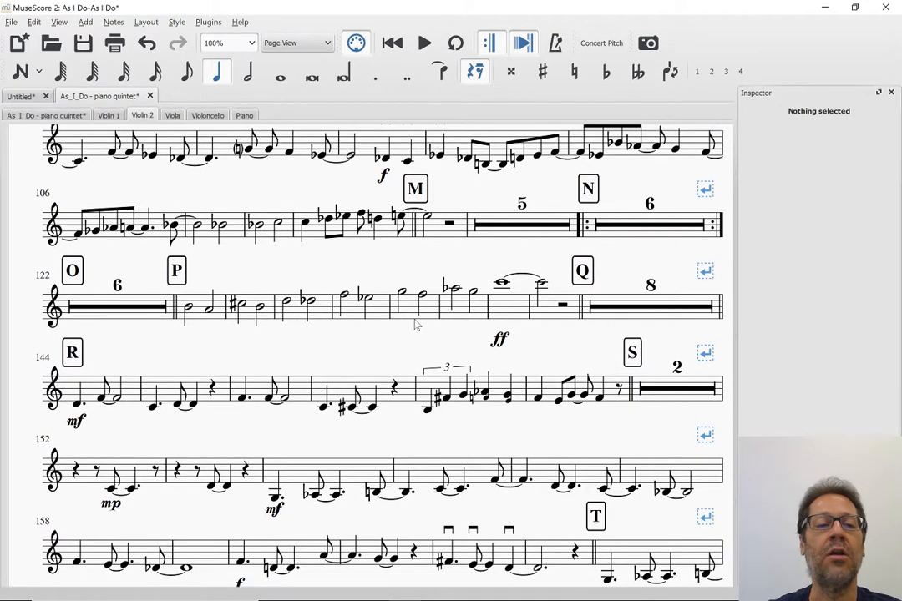
# Step: Check the system breaks on the second page down to the final measure and save the score
pyautogui.scroll(15, 415, 324)
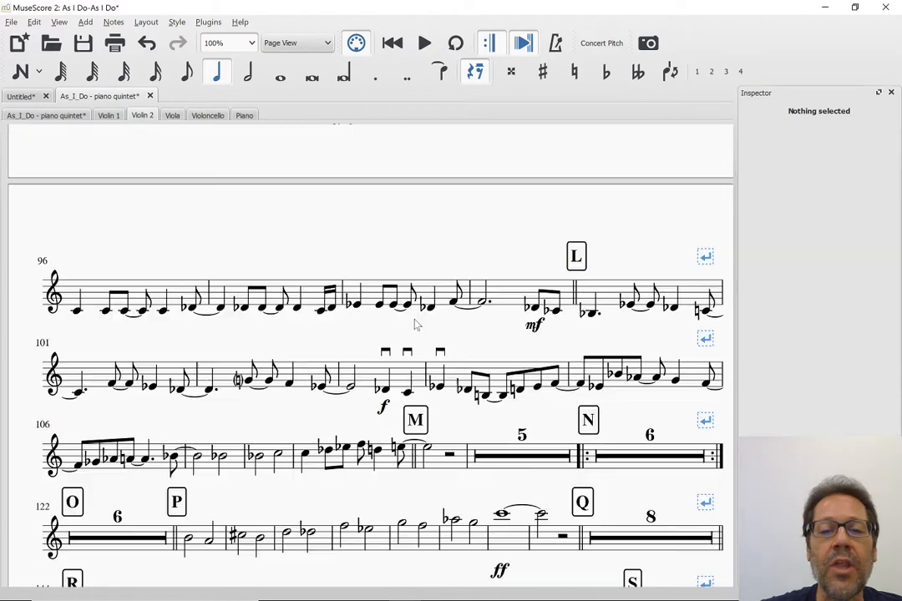
pyautogui.scroll(-15, 415, 325)
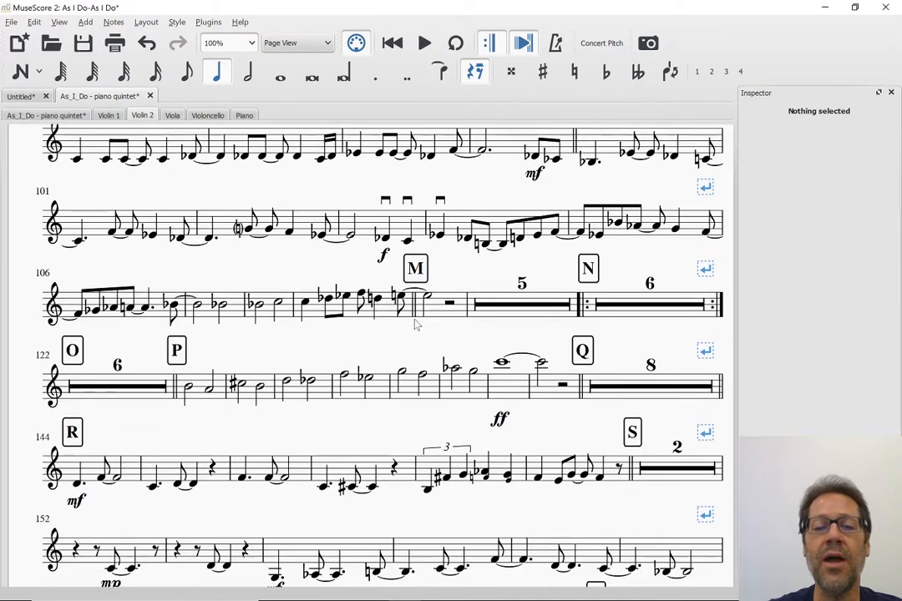
pyautogui.scroll(-9, 415, 325)
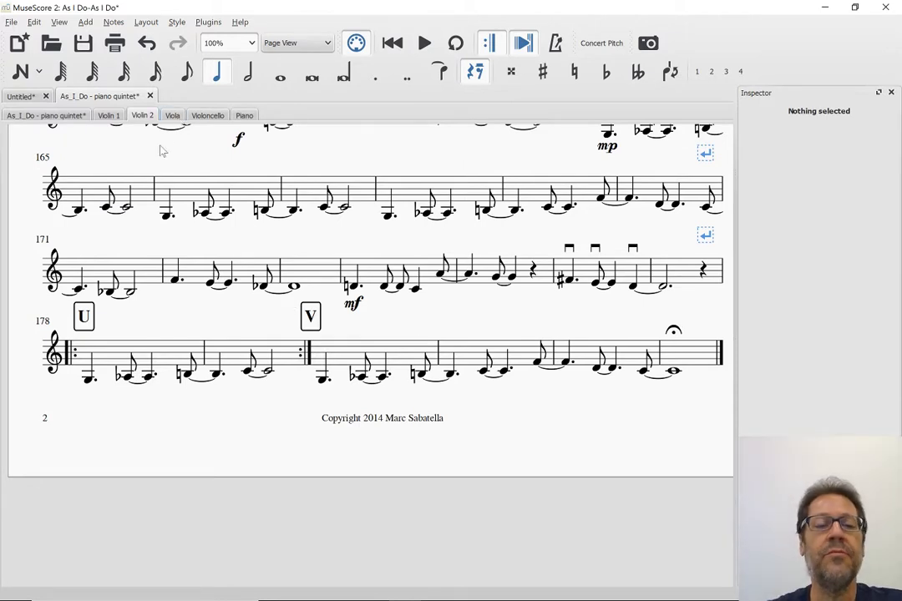
pyautogui.hotkey('ctrl', 's')
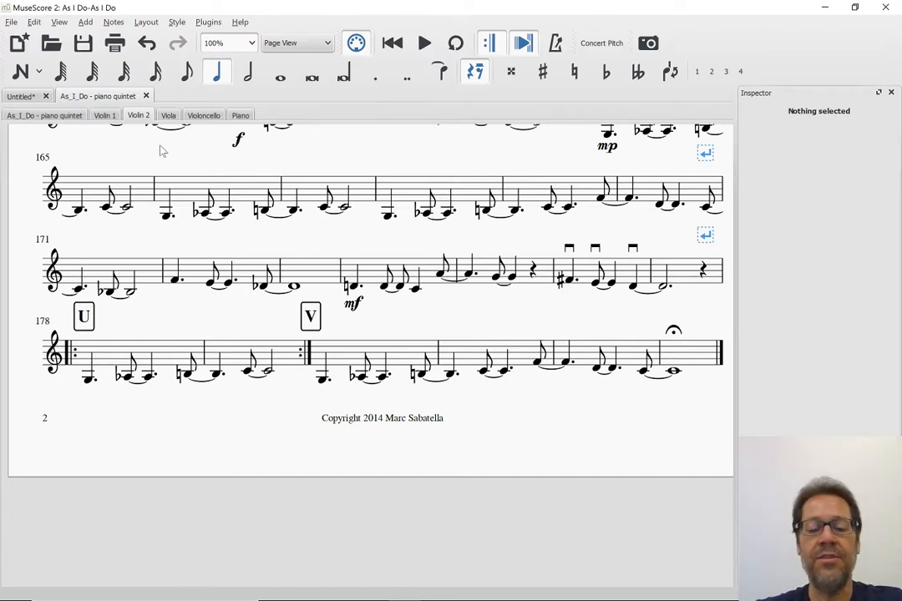
# Step: Review the Violin 2 part from the title through the final measure, checking its line breaks and page turn
pyautogui.hotkey('ctrl', 'Home')
pyautogui.scroll(-5, 163, 151)
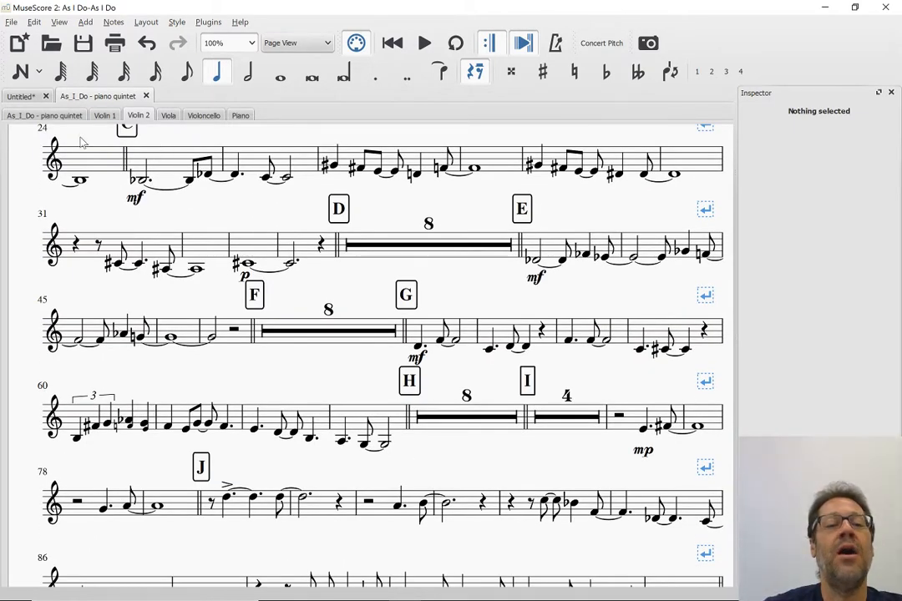
pyautogui.scroll(5, 81, 143)
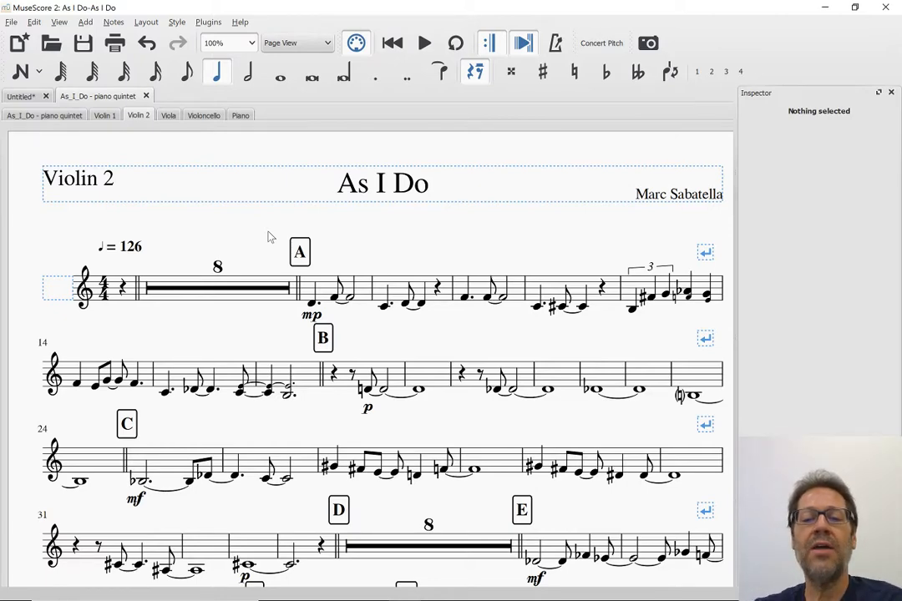
pyautogui.scroll(-15, 268, 236)
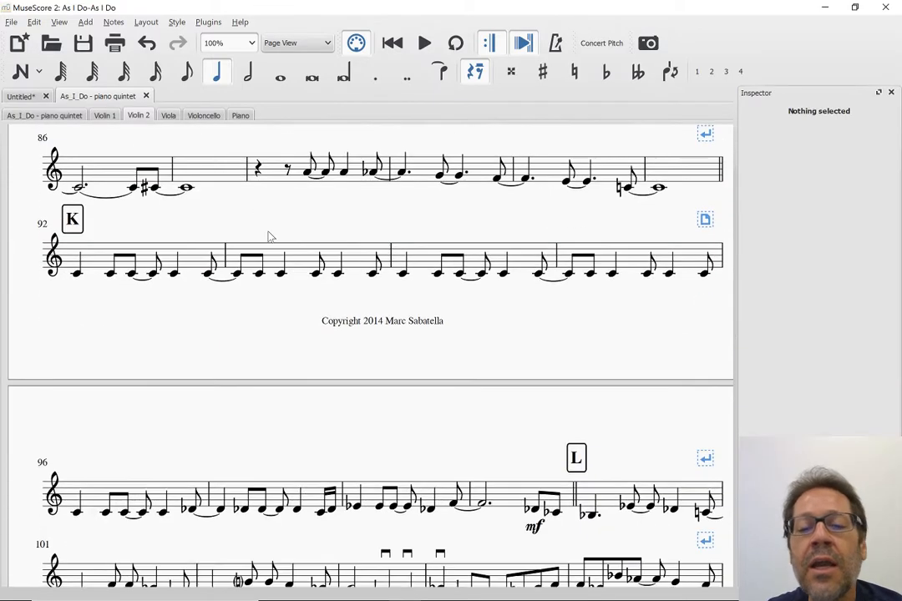
pyautogui.scroll(-10, 268, 236)
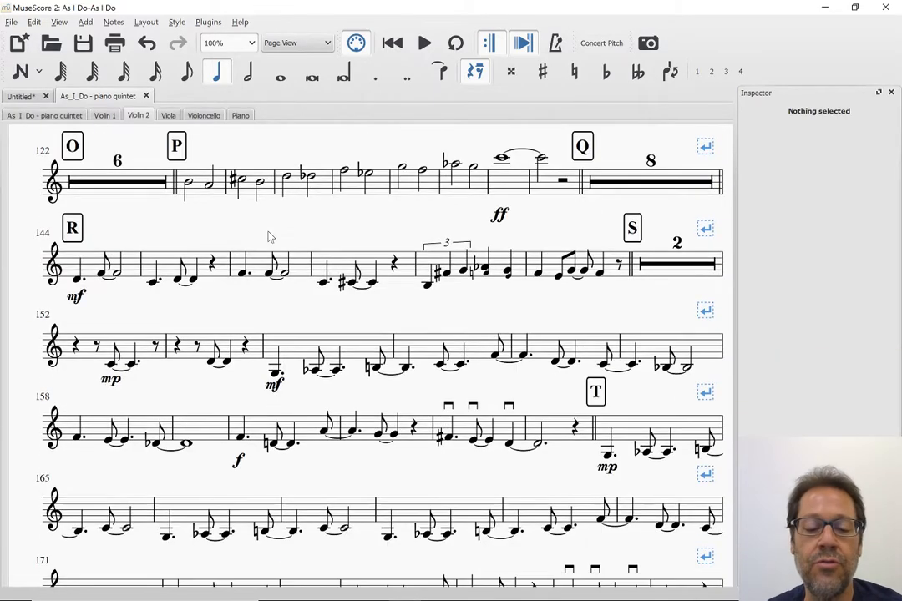
pyautogui.scroll(-5, 268, 237)
pyautogui.scroll(2, 268, 236)
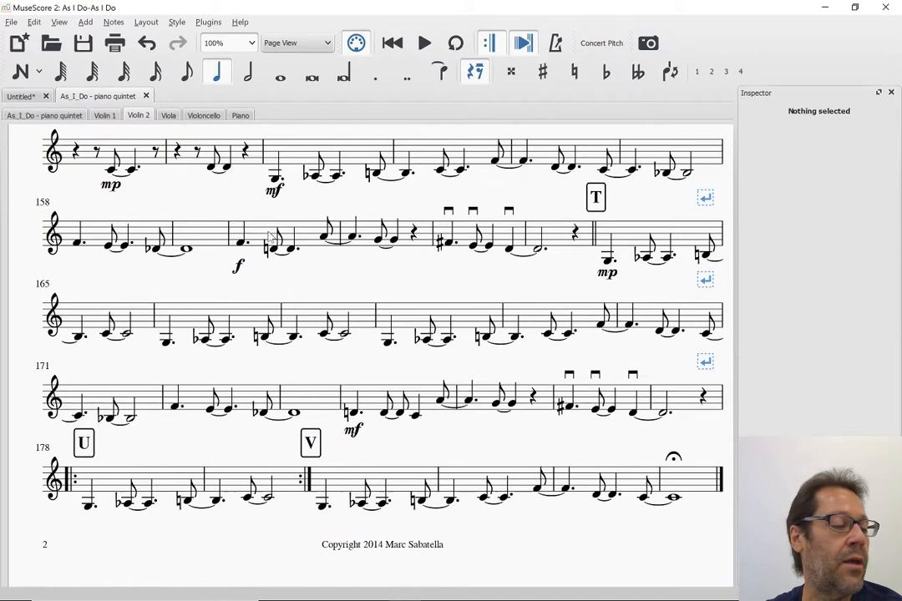
pyautogui.scroll(20, 268, 236)
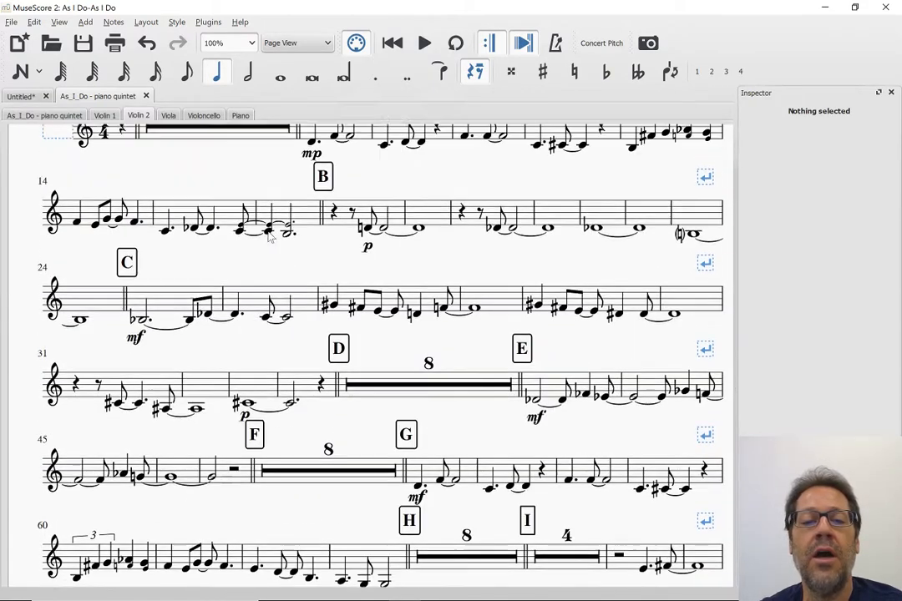
pyautogui.scroll(1, 268, 236)
pyautogui.scroll(-5, 268, 236)
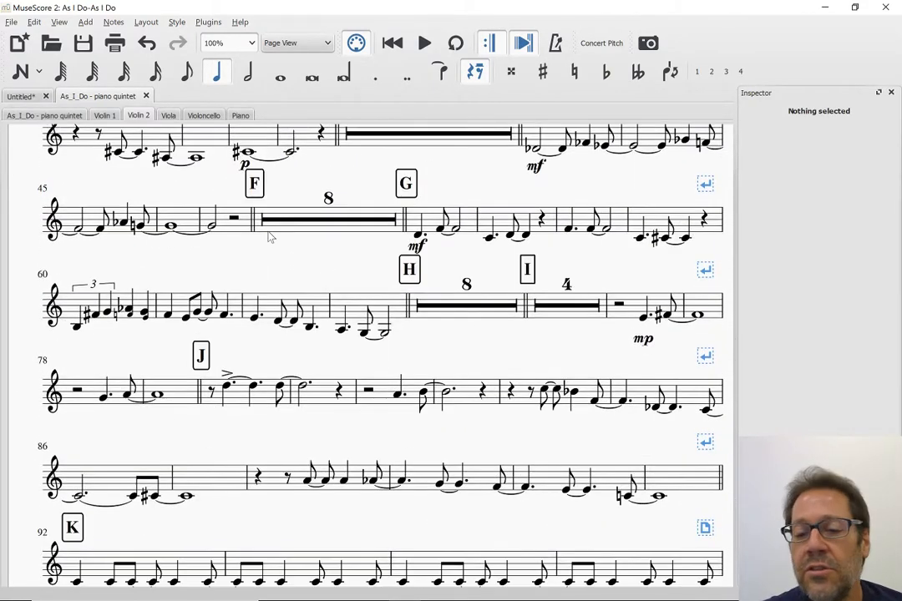
# Step: Set the vertical offset of rehearsal marks H and I to 0.50sp
pyautogui.scroll(-2, 268, 237)
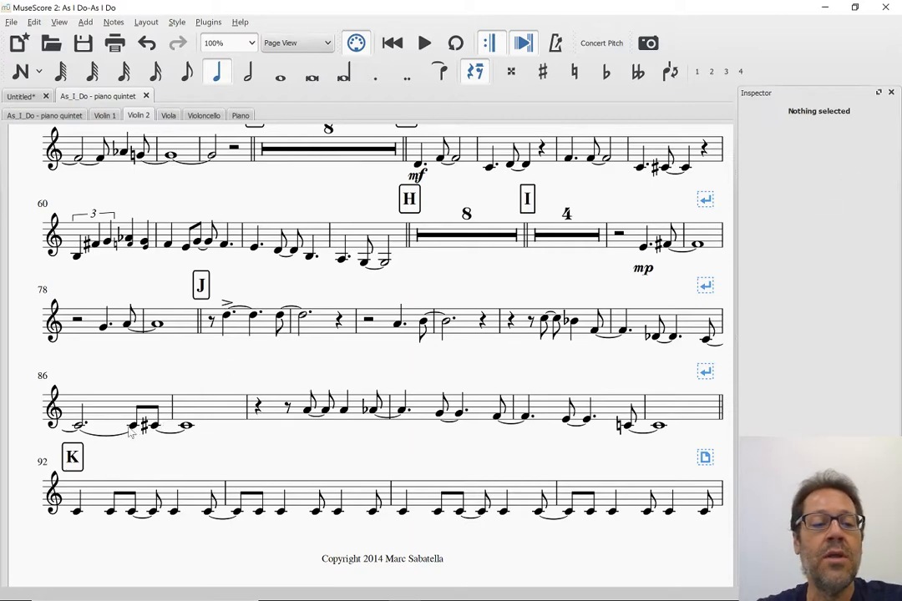
pyautogui.scroll(1, 258, 330)
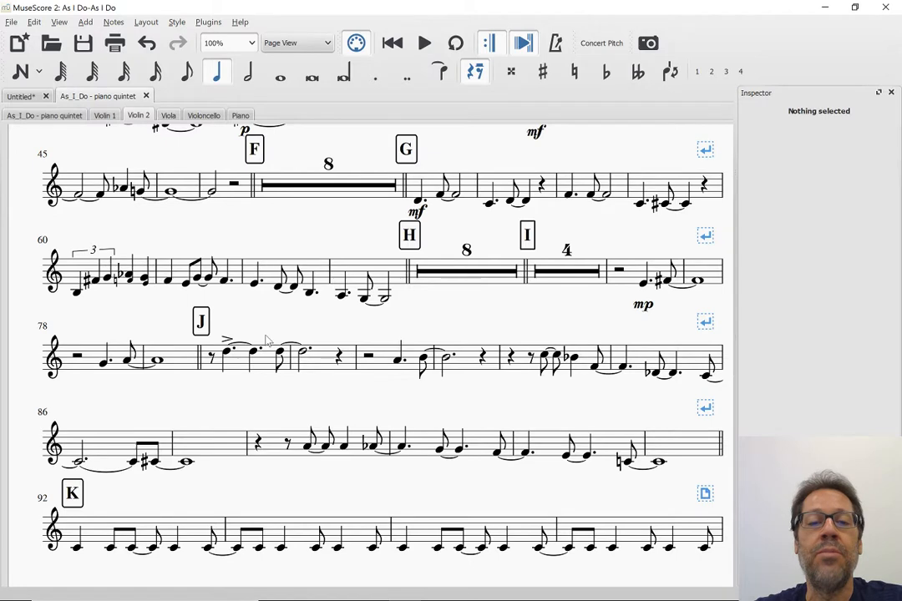
pyautogui.click(414, 236)
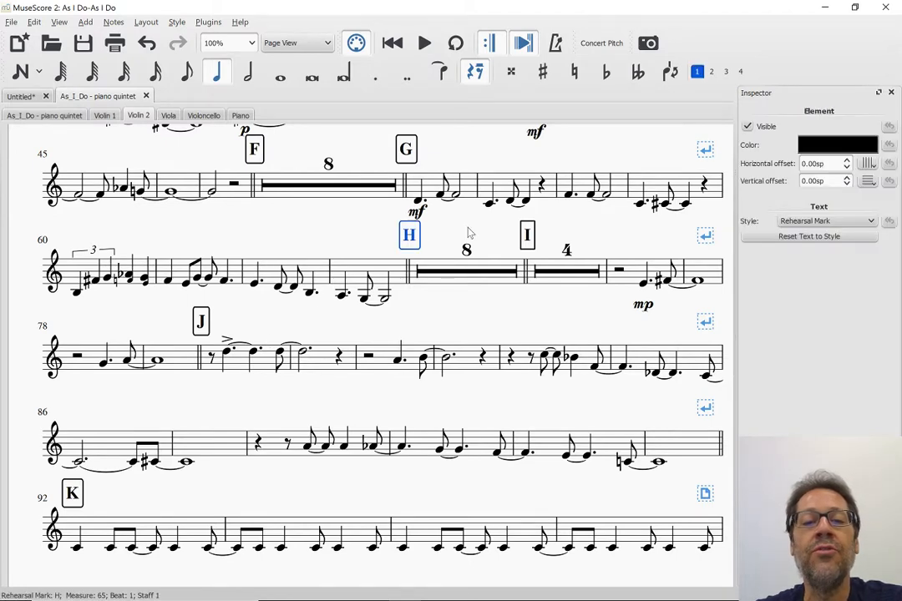
pyautogui.keyDown('ctrl'); pyautogui.click(526, 235); pyautogui.keyUp('ctrl')
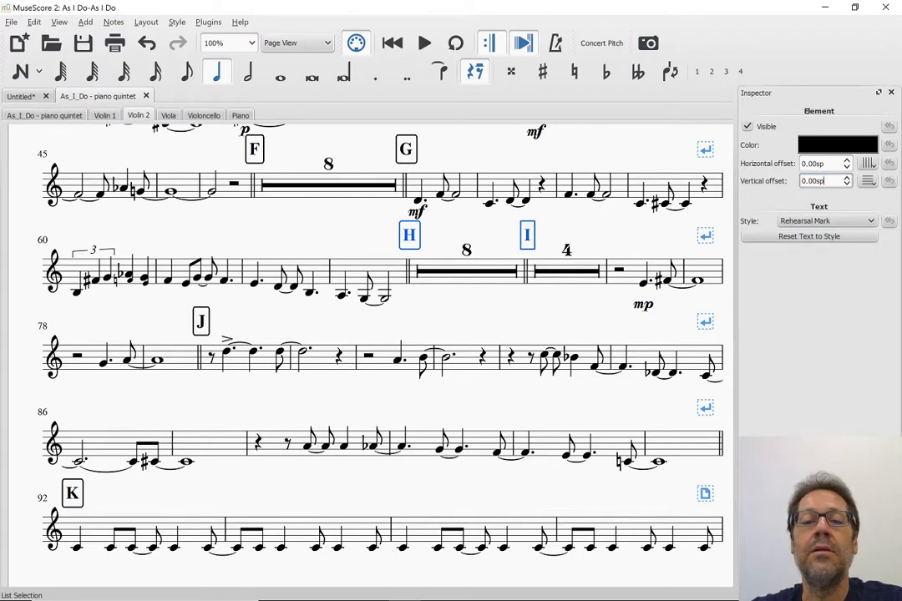
pyautogui.press('Up')
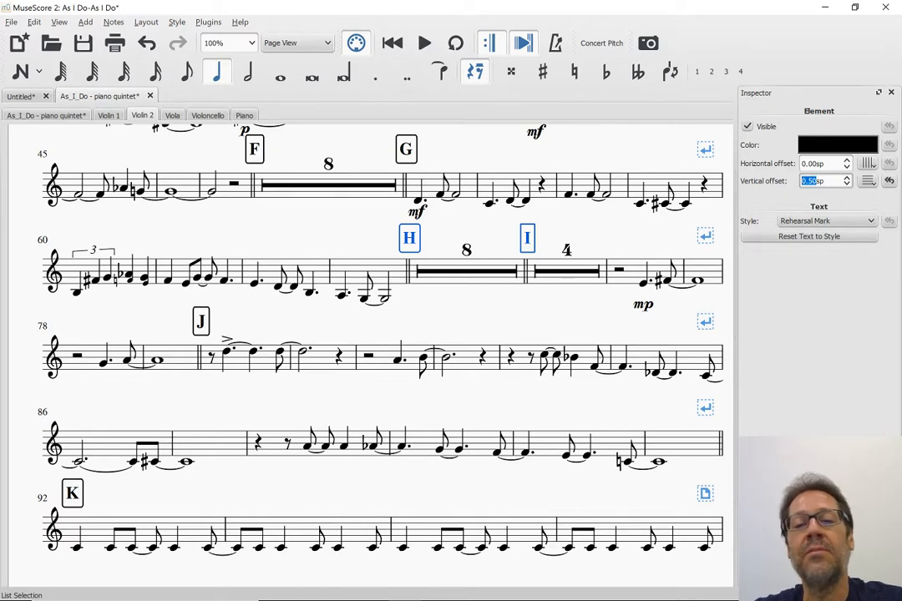
pyautogui.click(527, 302)
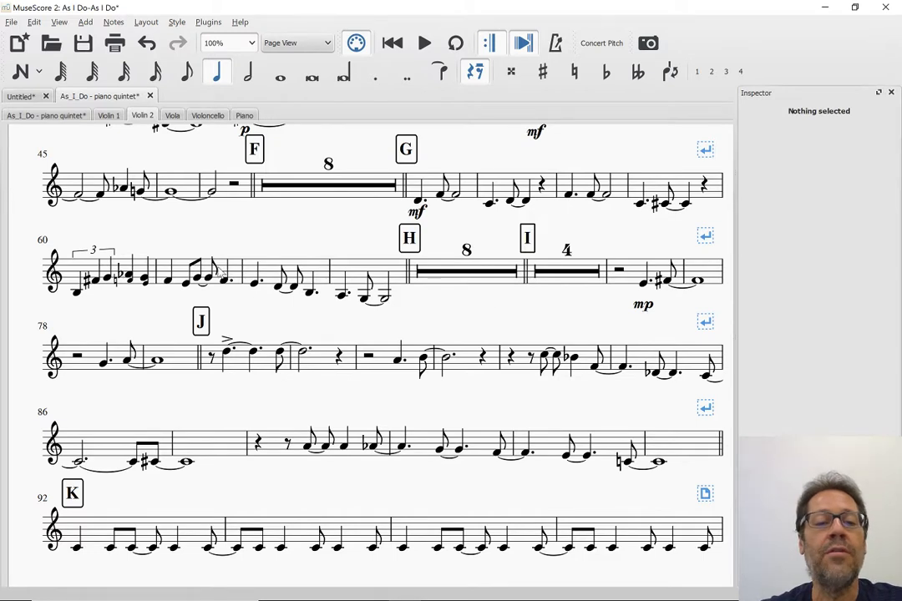
# Step: Select the system containing rehearsal marks H and I, and extend from mark H to all similar elements in the same staff
pyautogui.click(236, 271)
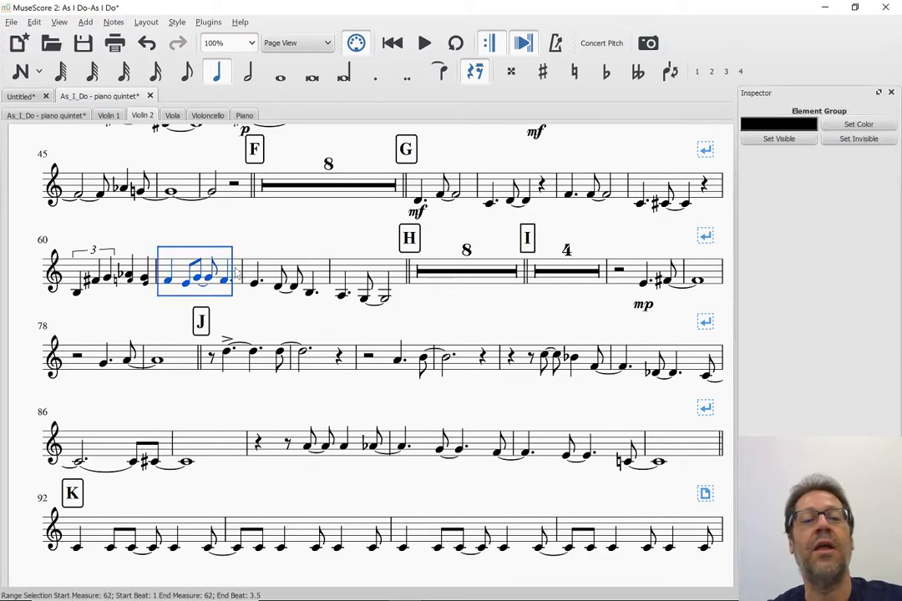
pyautogui.click(138, 275)
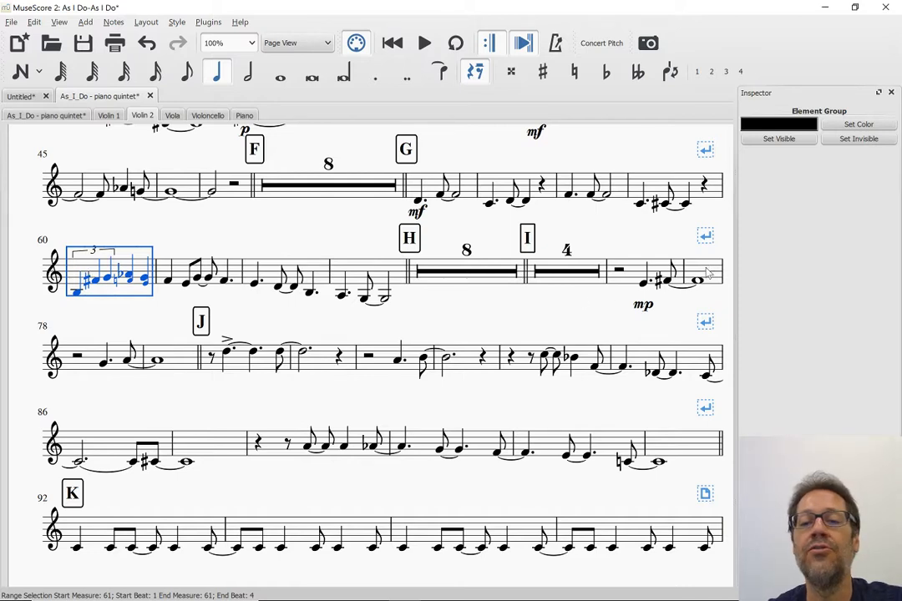
pyautogui.keyDown('shift'); pyautogui.click(652, 276); pyautogui.keyUp('shift')
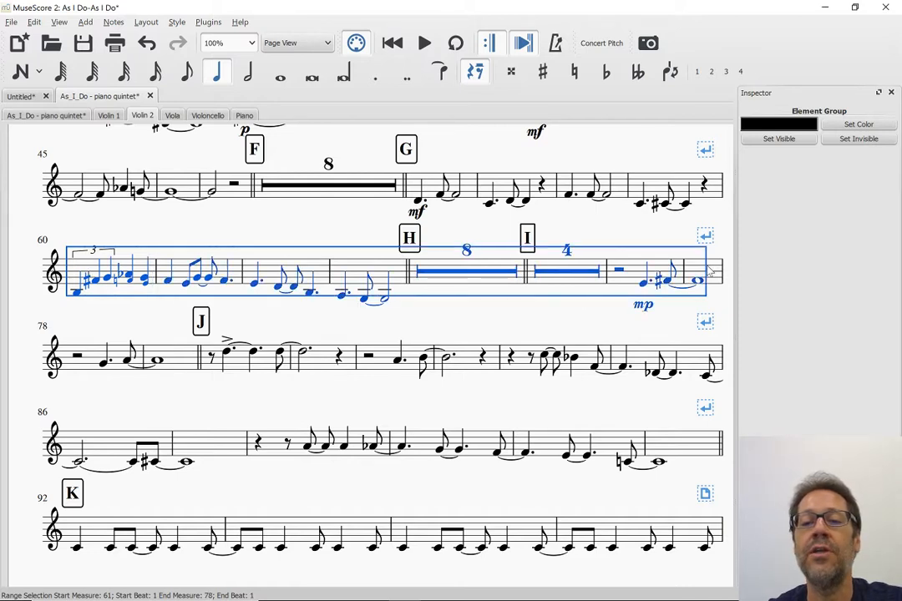
pyautogui.rightClick(410, 238)
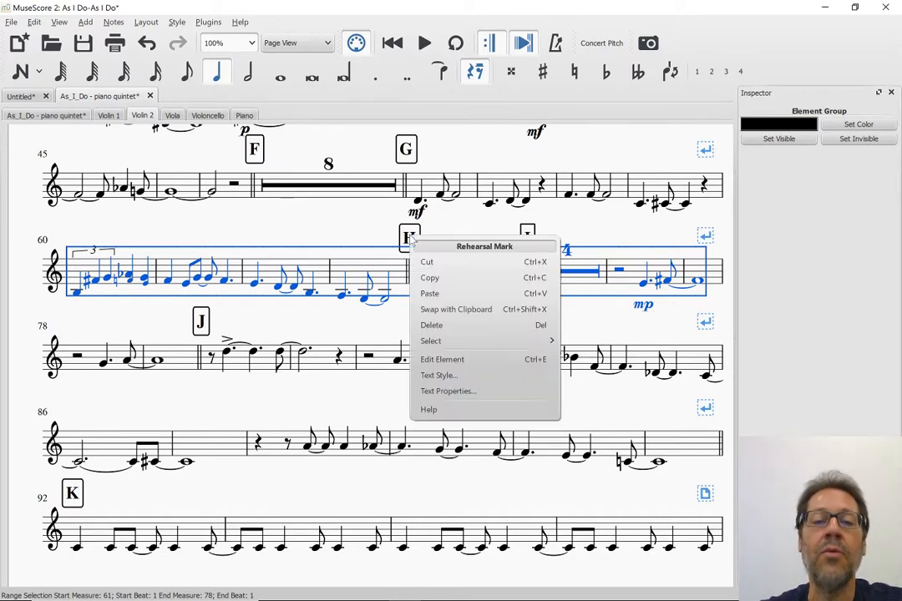
pyautogui.moveTo(463, 342)
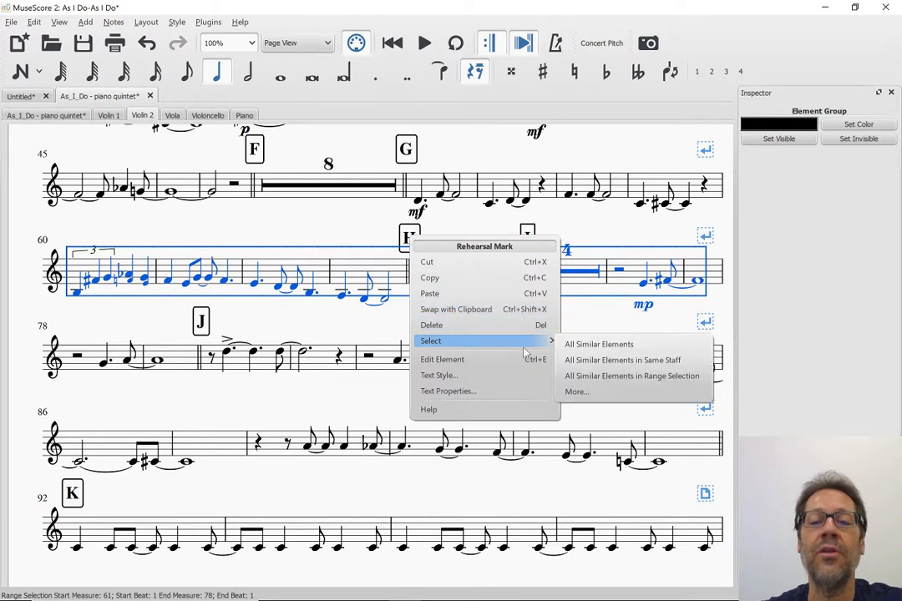
pyautogui.click(582, 359)
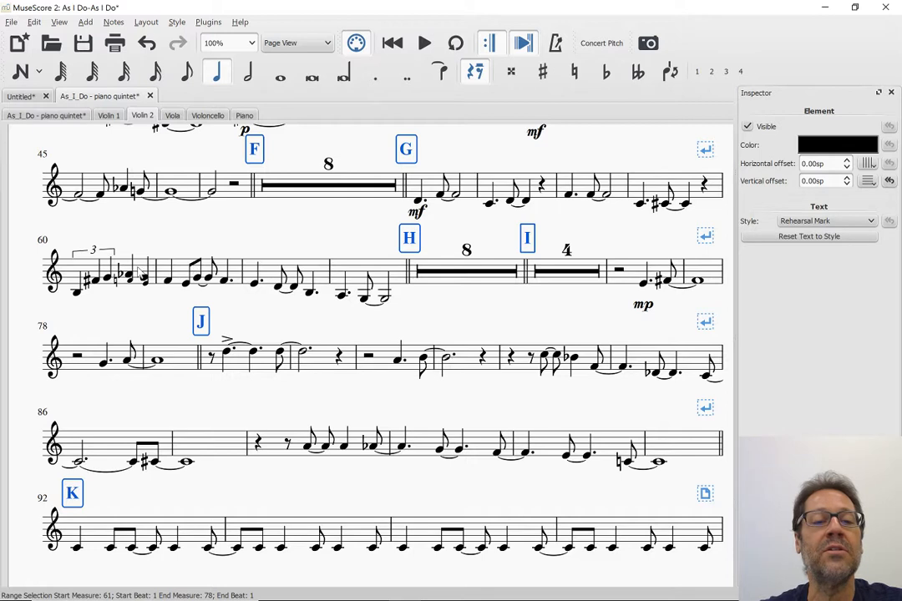
# Step: Select the same system again, limit the selection to similar rehearsal marks within that range, and clear the selection
pyautogui.click(139, 269)
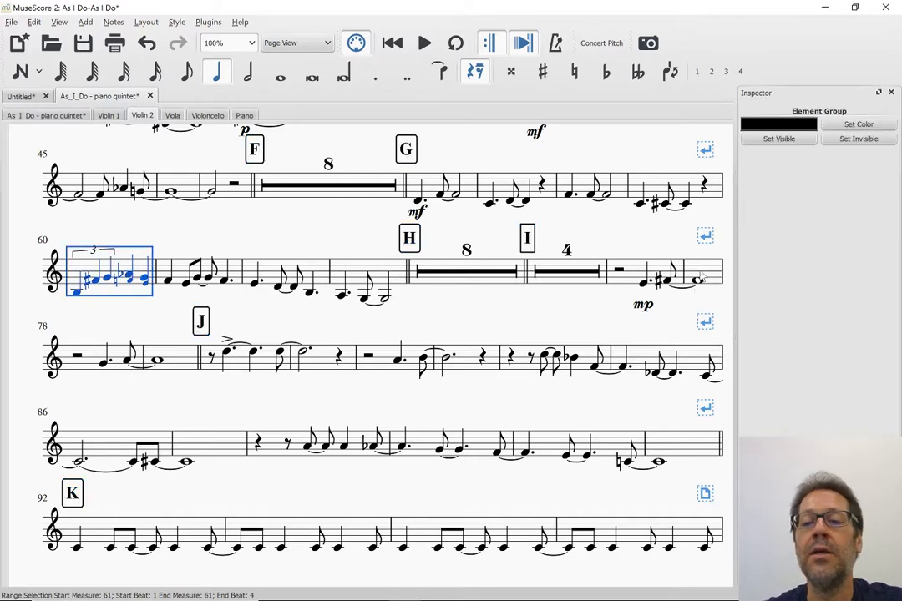
pyautogui.hotkey('shift', 'End')
pyautogui.rightClick(412, 239)
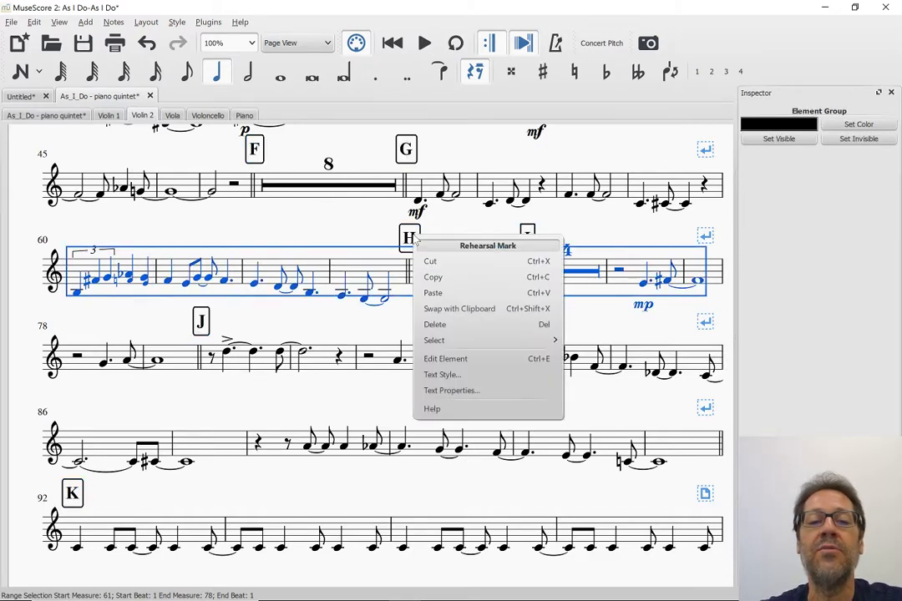
pyautogui.moveTo(455, 342)
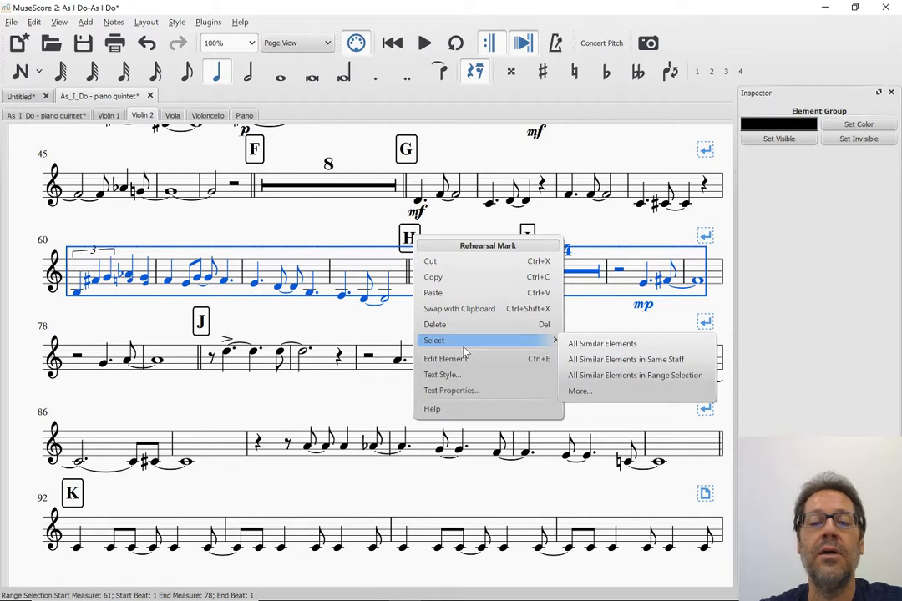
pyautogui.click(582, 375)
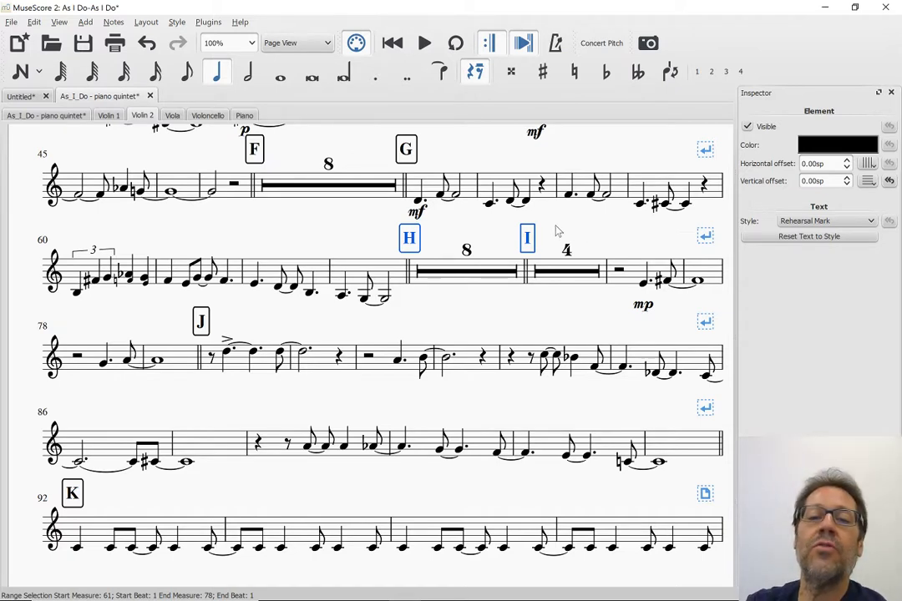
pyautogui.click(502, 241)
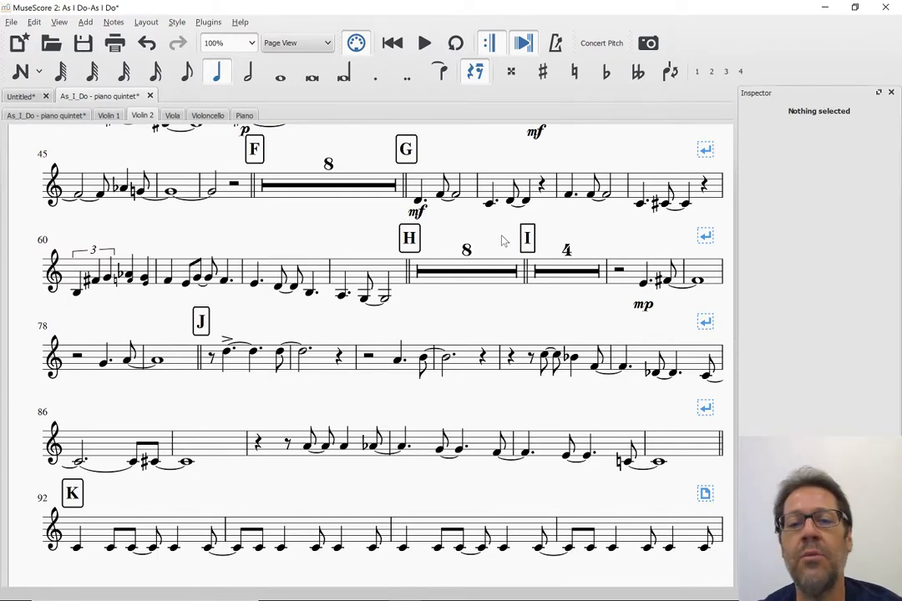
# Step: Examine the page turn after rehearsal mark K and the systems on the second page from L through Q
pyautogui.scroll(-1, 502, 242)
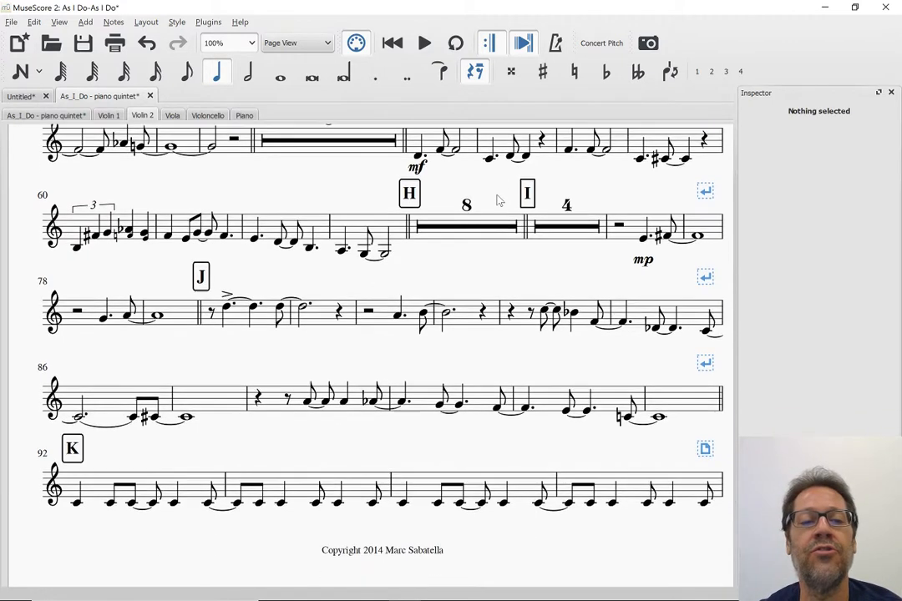
pyautogui.scroll(-8, 497, 199)
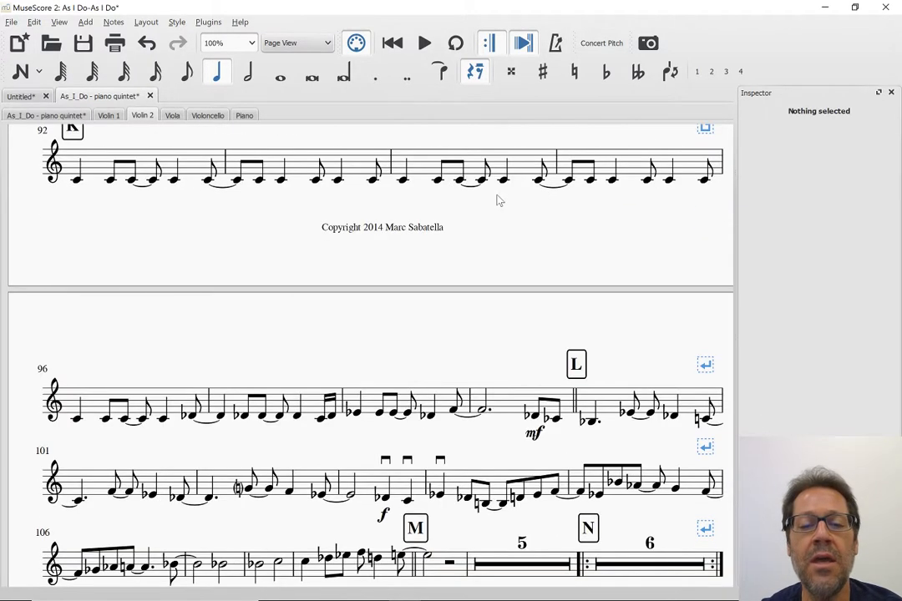
pyautogui.scroll(-3, 497, 199)
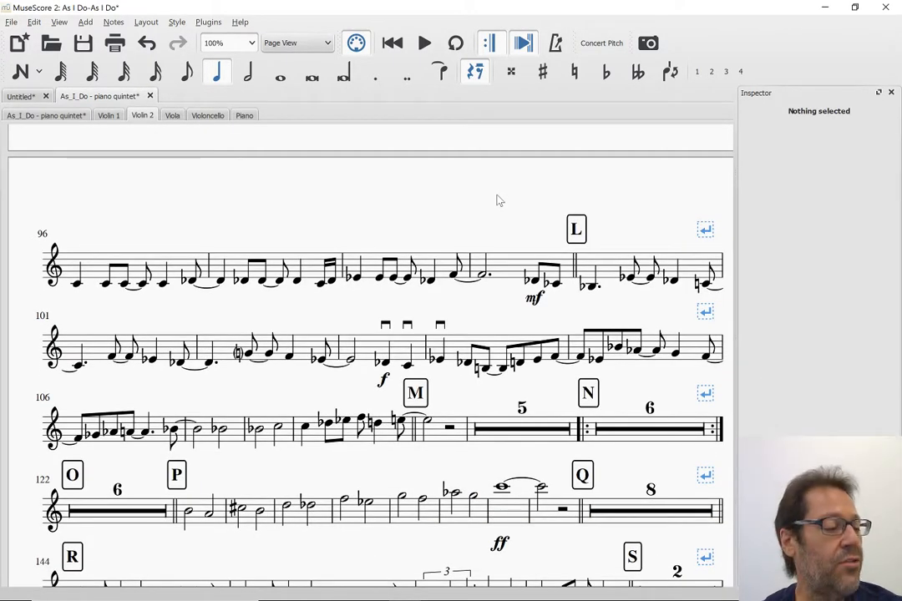